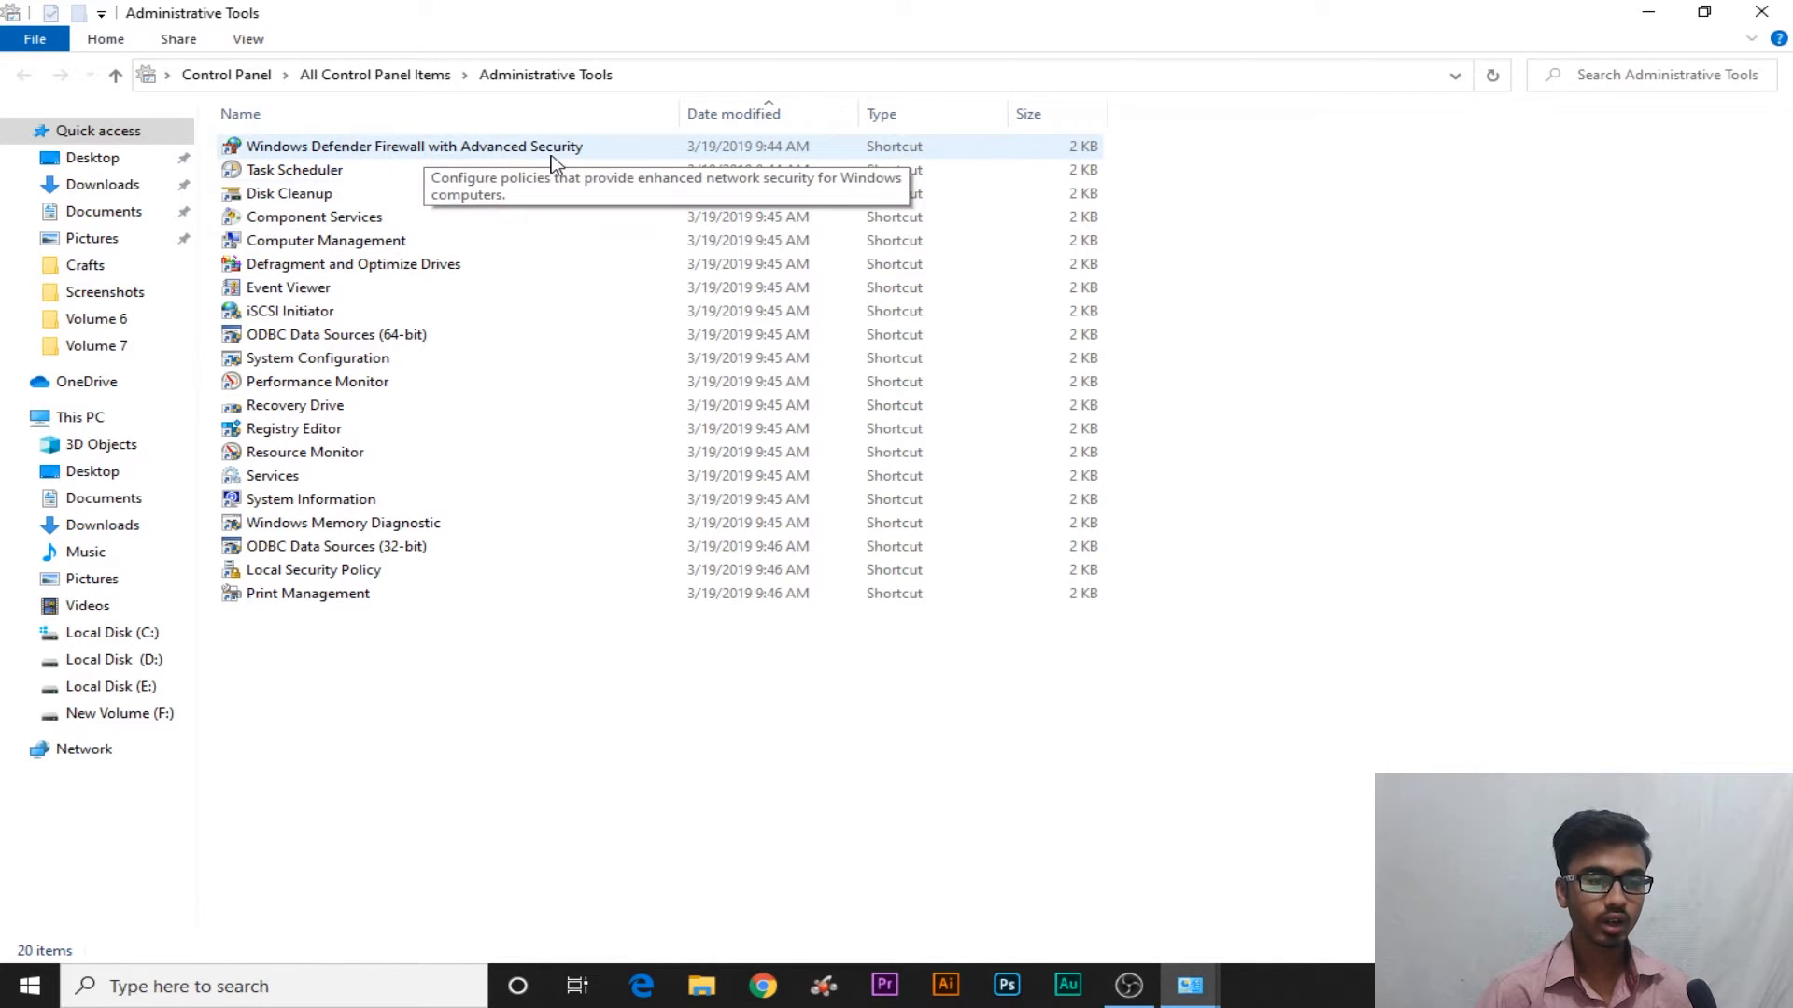
Open the advanced firewall console, look through the Inbound, Outbound and Connection Security rule lists, and end on Inbound Rules
{"action": "left_click", "coordinate": [467, 154]}
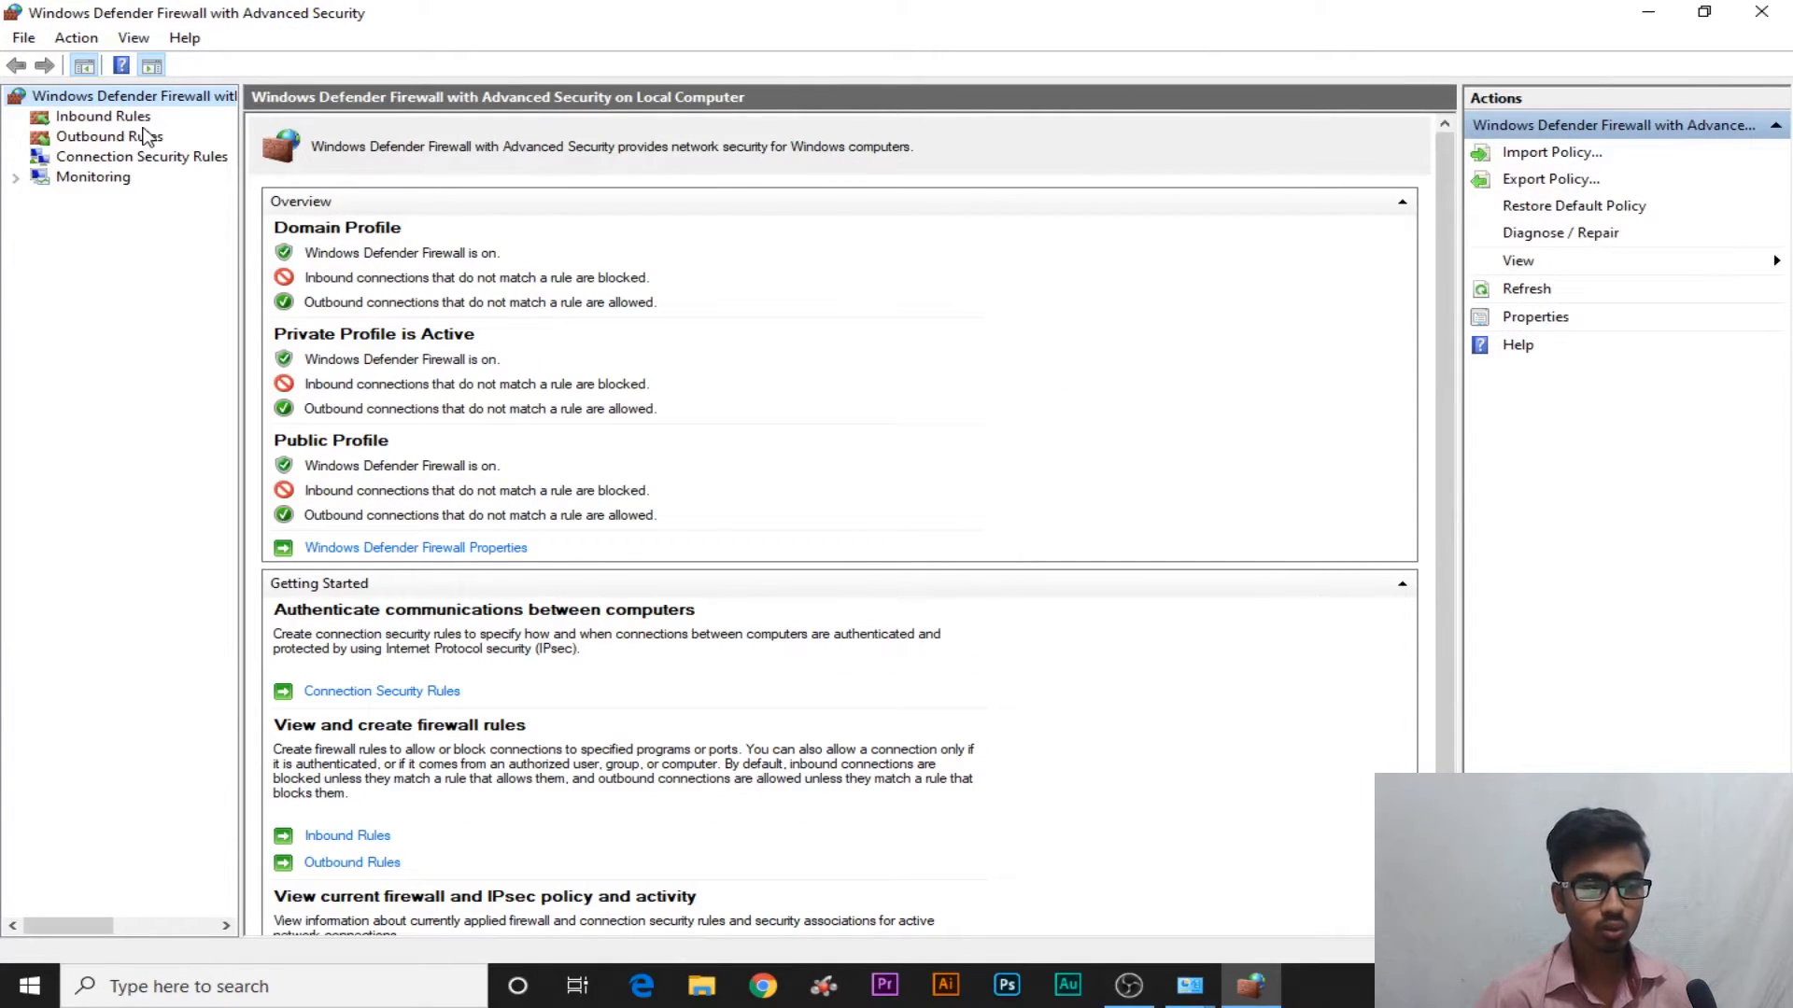
{"action": "left_click", "coordinate": [147, 120]}
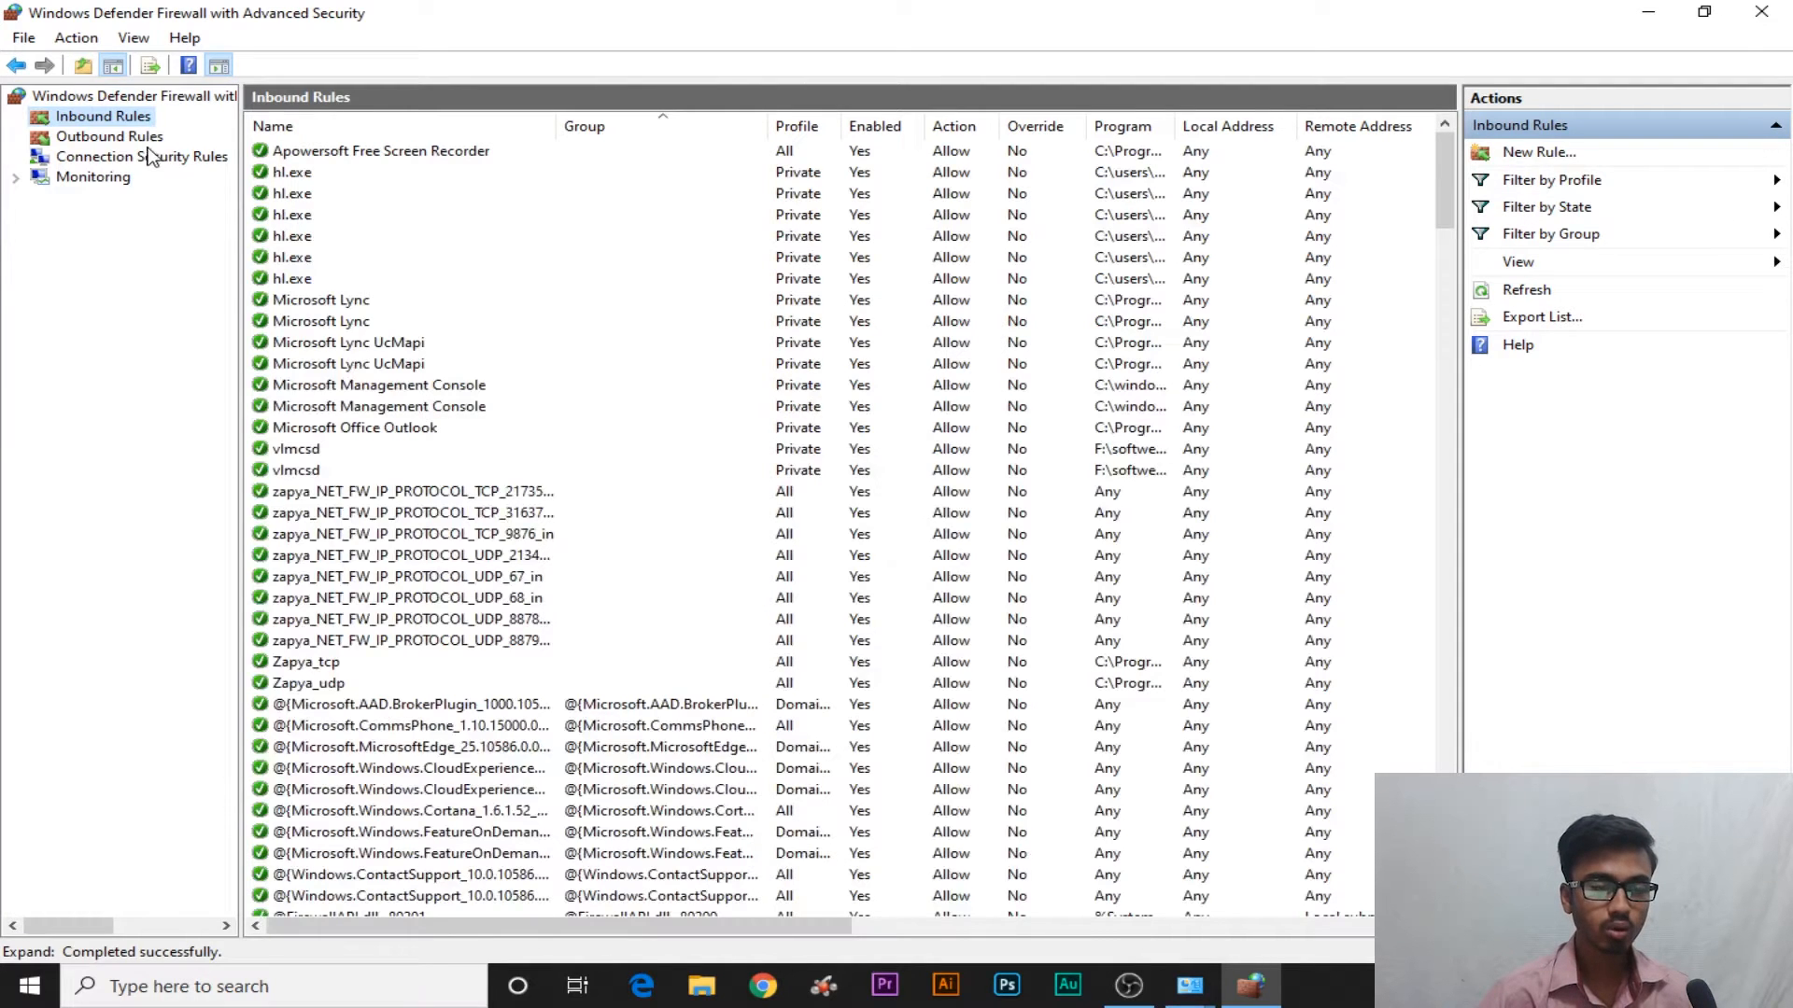
{"action": "left_click", "coordinate": [150, 138]}
{"action": "left_click", "coordinate": [164, 161]}
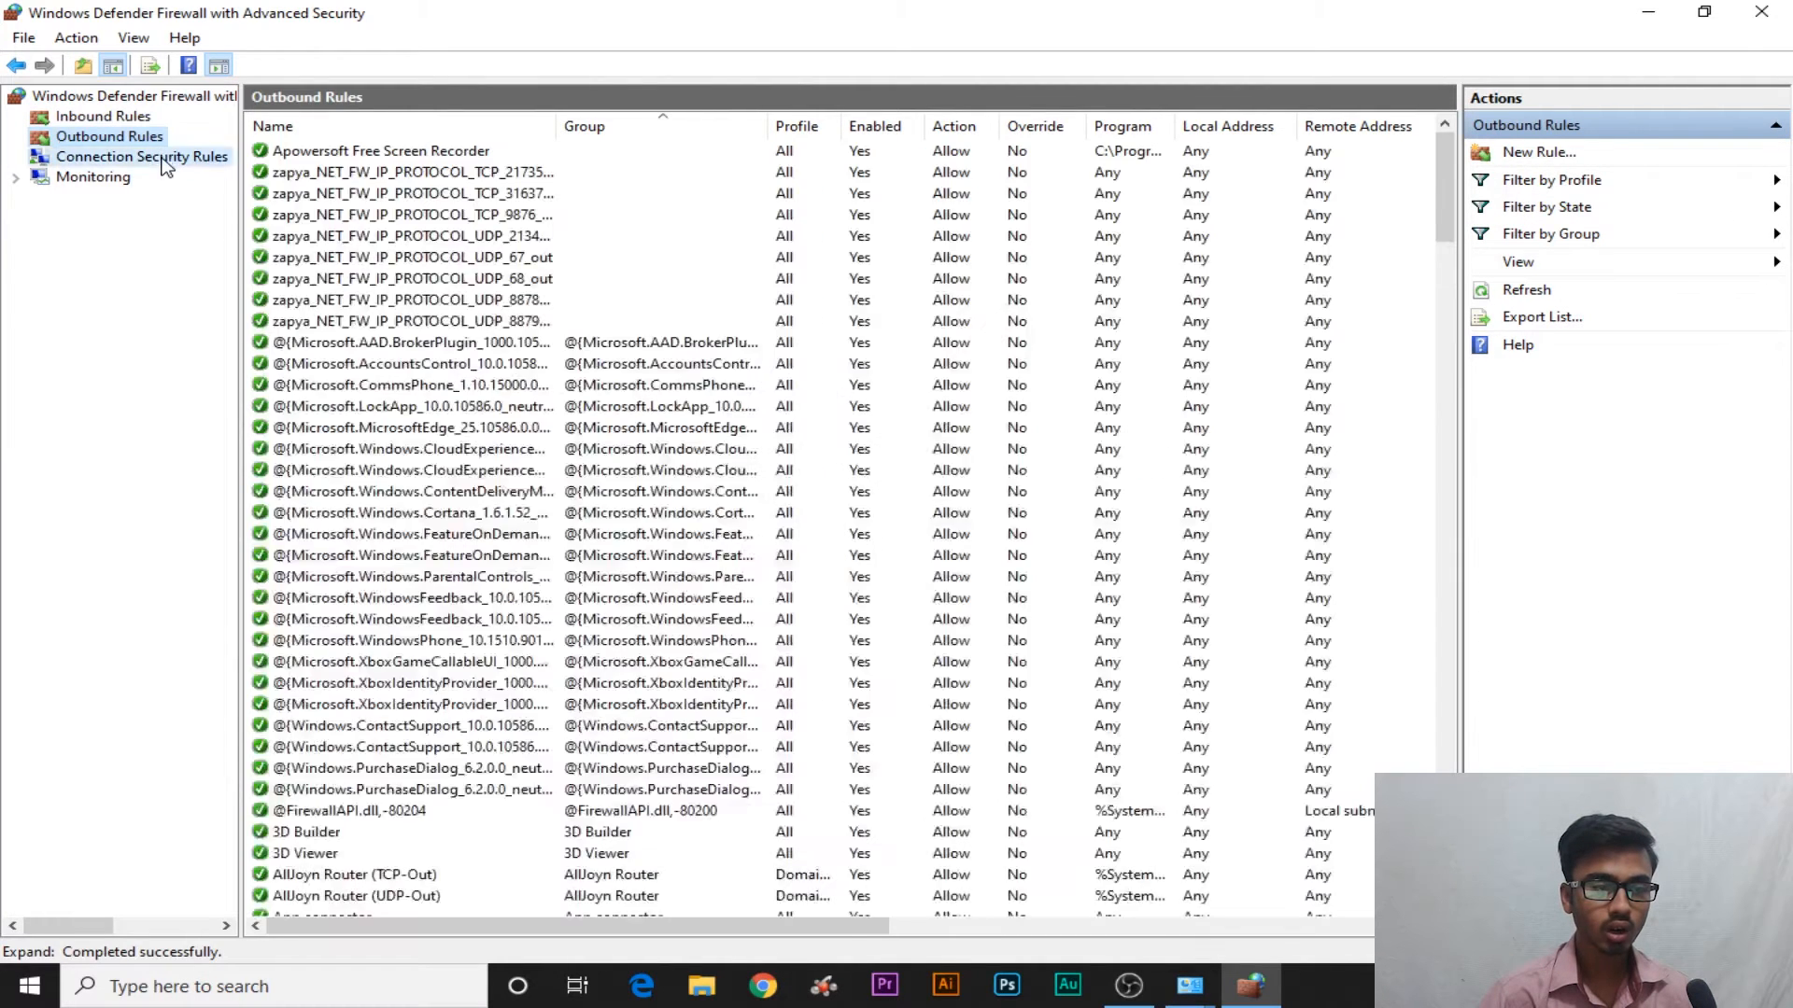
{"action": "left_click", "coordinate": [73, 117]}
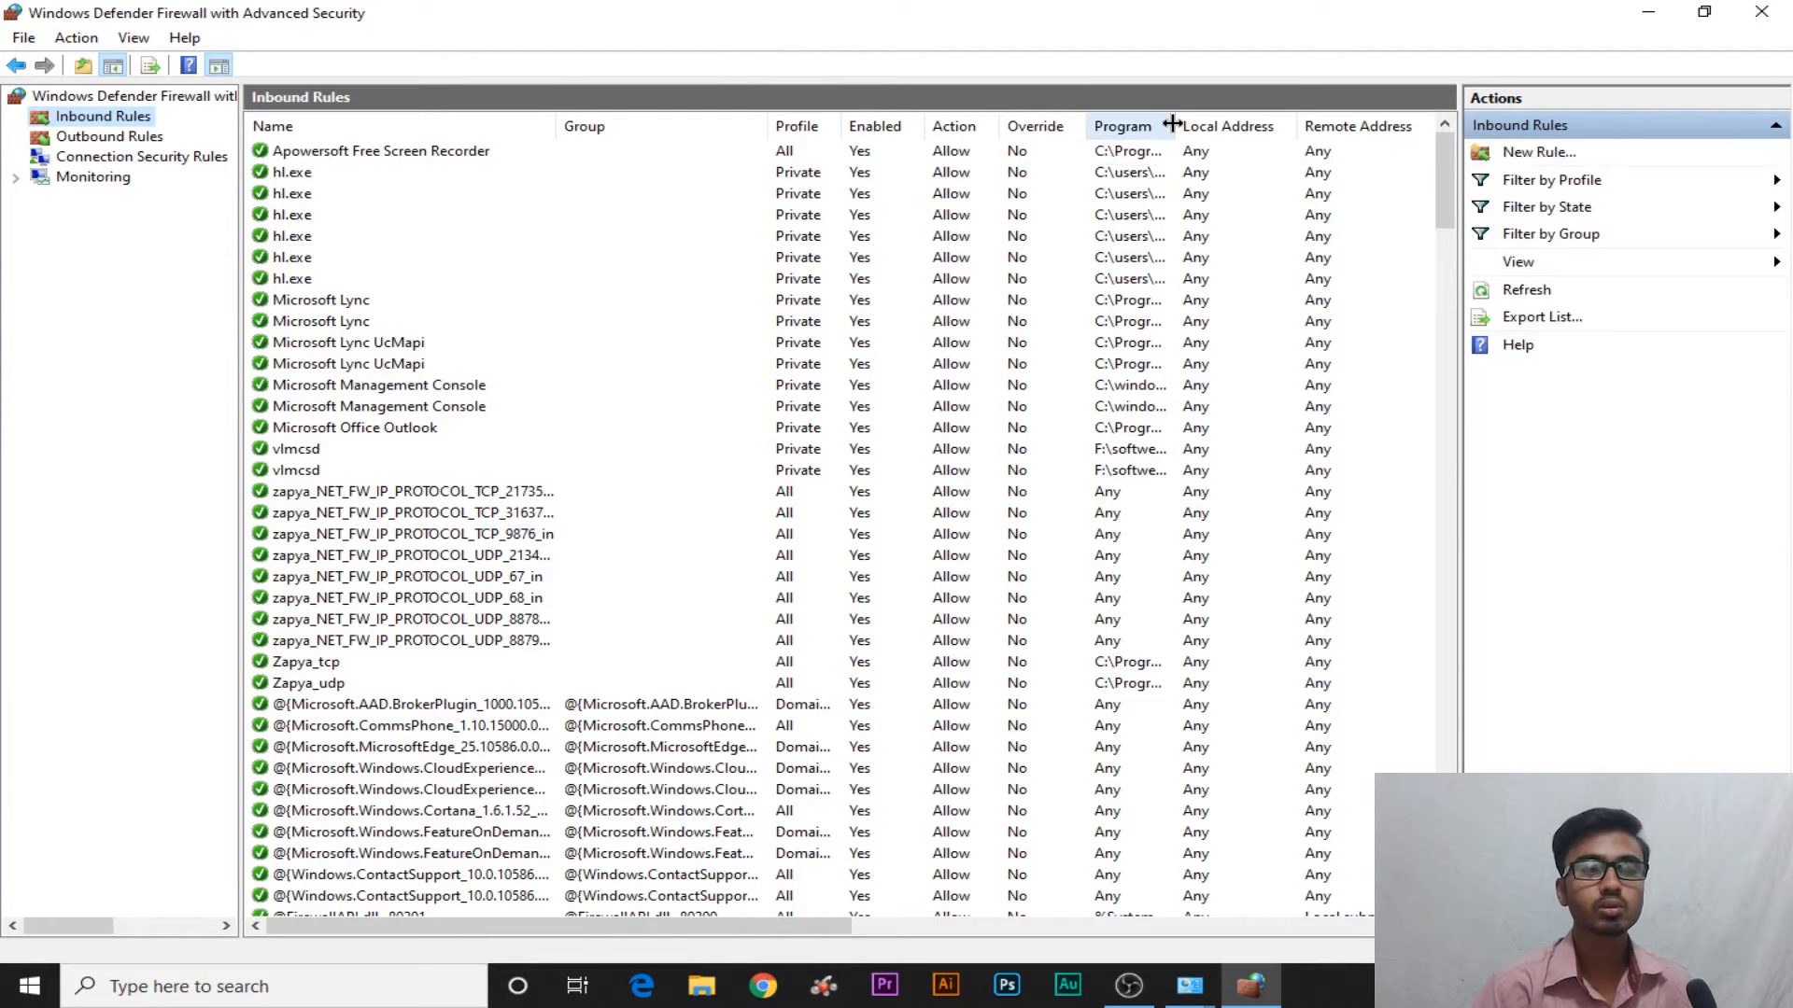
Widen the Program column to show full program paths, then scroll through the inbound rules
{"action": "left_click_drag", "start_coordinate": [1178, 126], "coordinate": [1379, 148]}
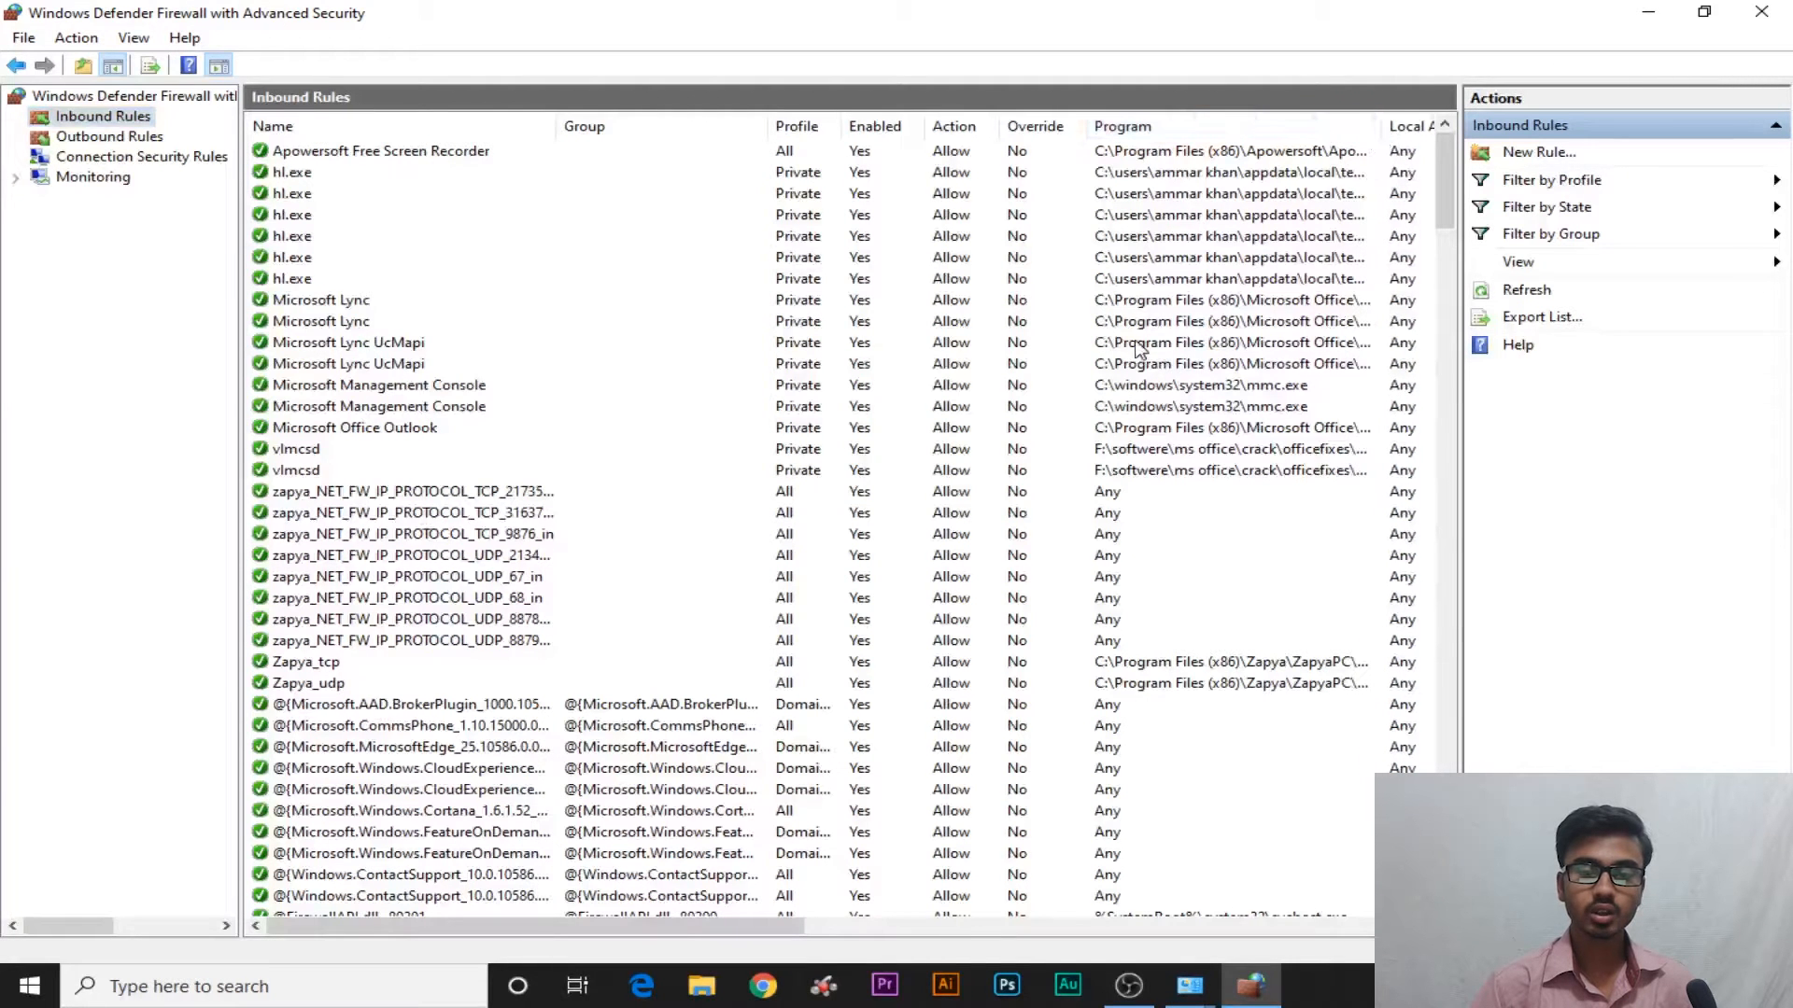
{"action": "left_click_drag", "start_coordinate": [642, 927], "coordinate": [393, 840]}
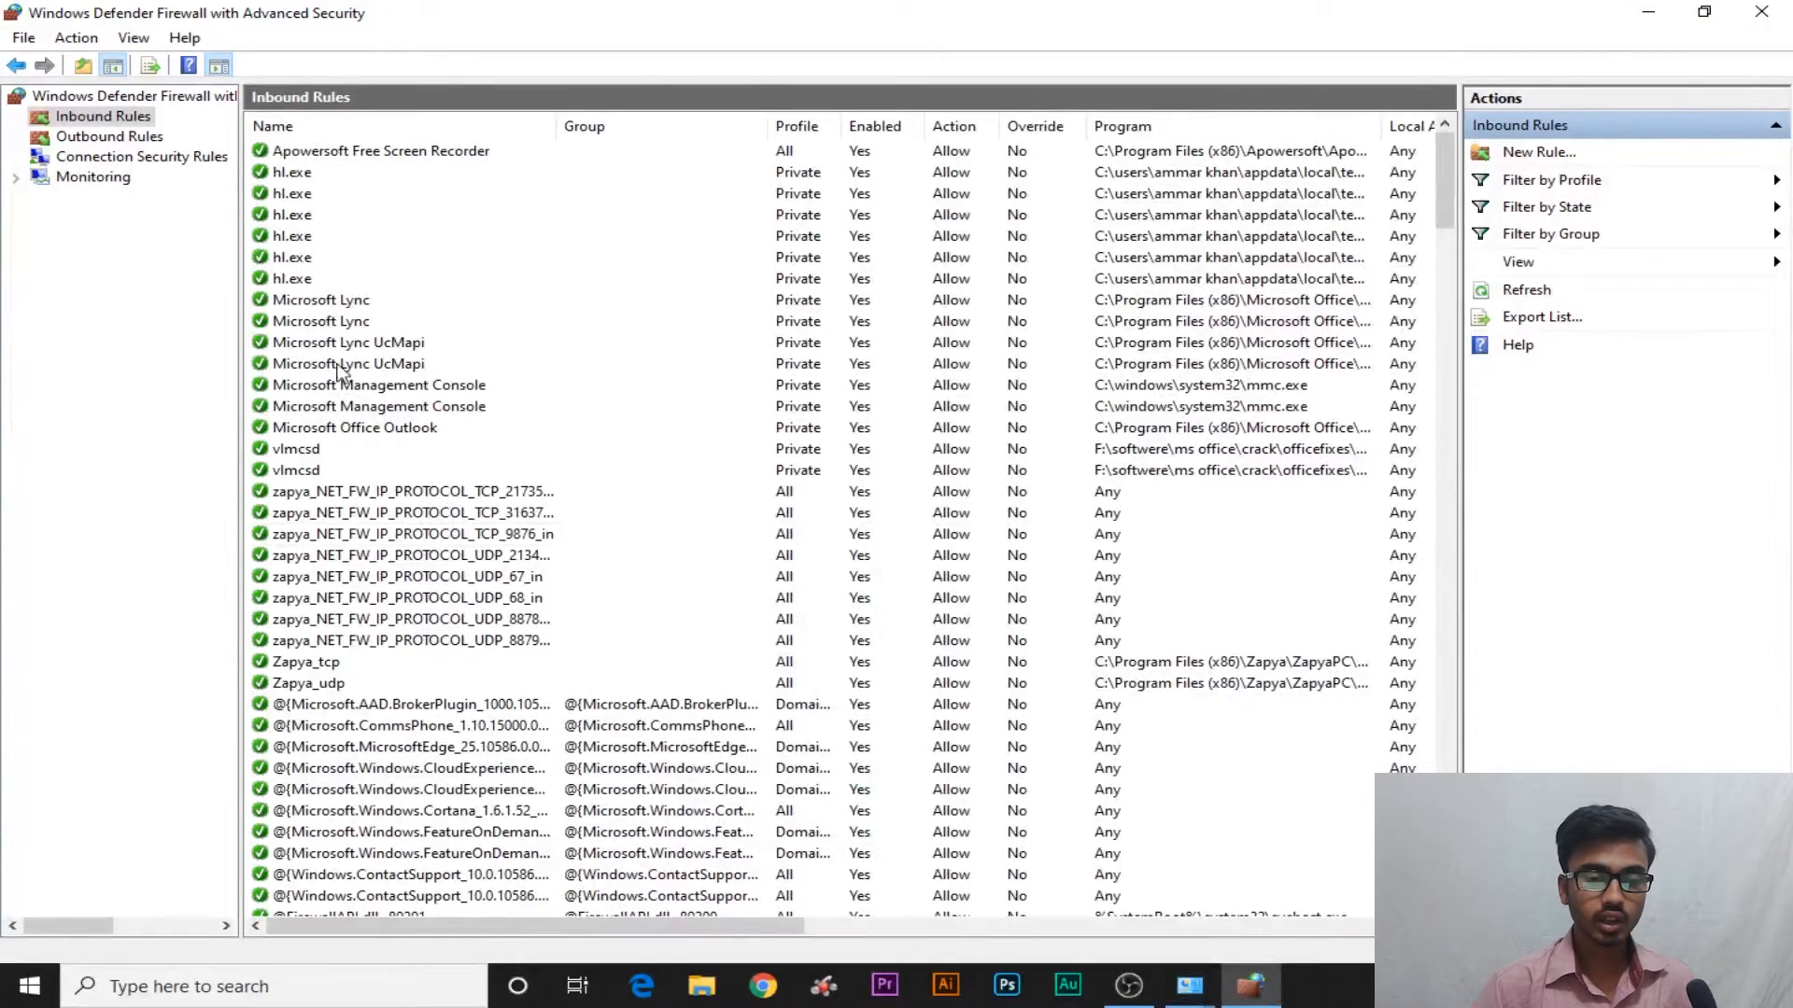
{"action": "left_click_drag", "start_coordinate": [1440, 180], "coordinate": [1451, 334]}
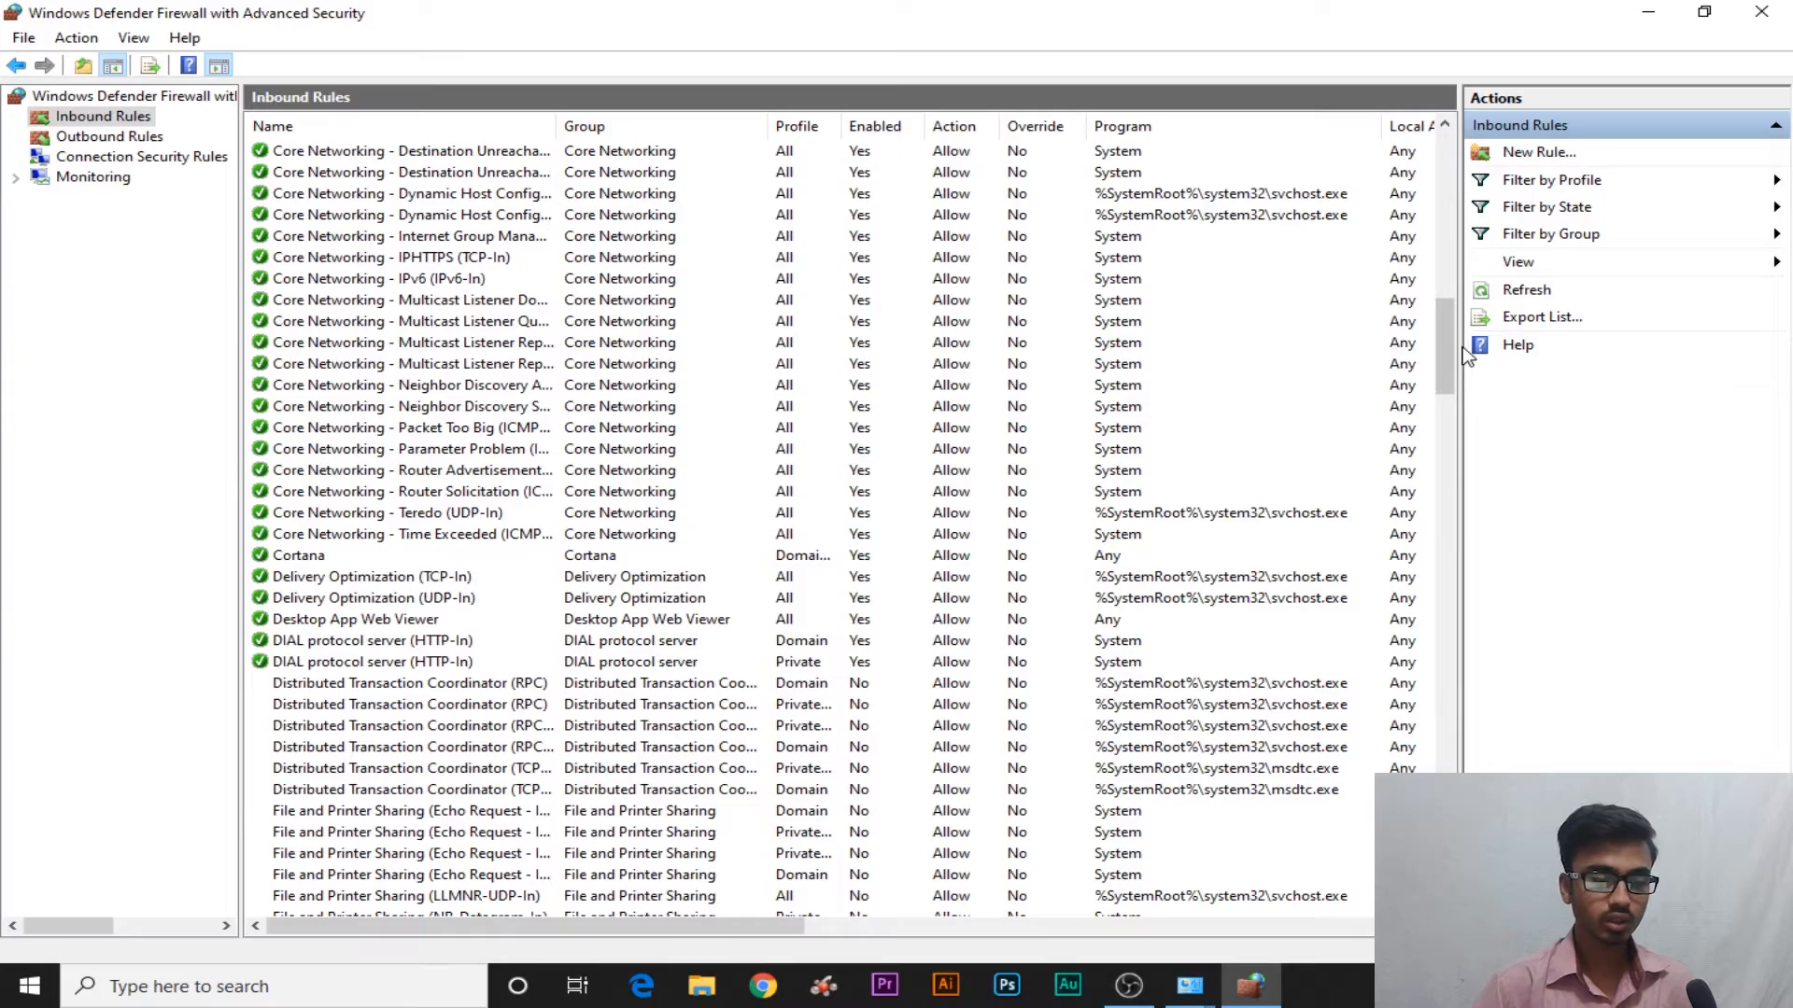
{"action": "left_click_drag", "start_coordinate": [1460, 354], "coordinate": [1465, 202]}
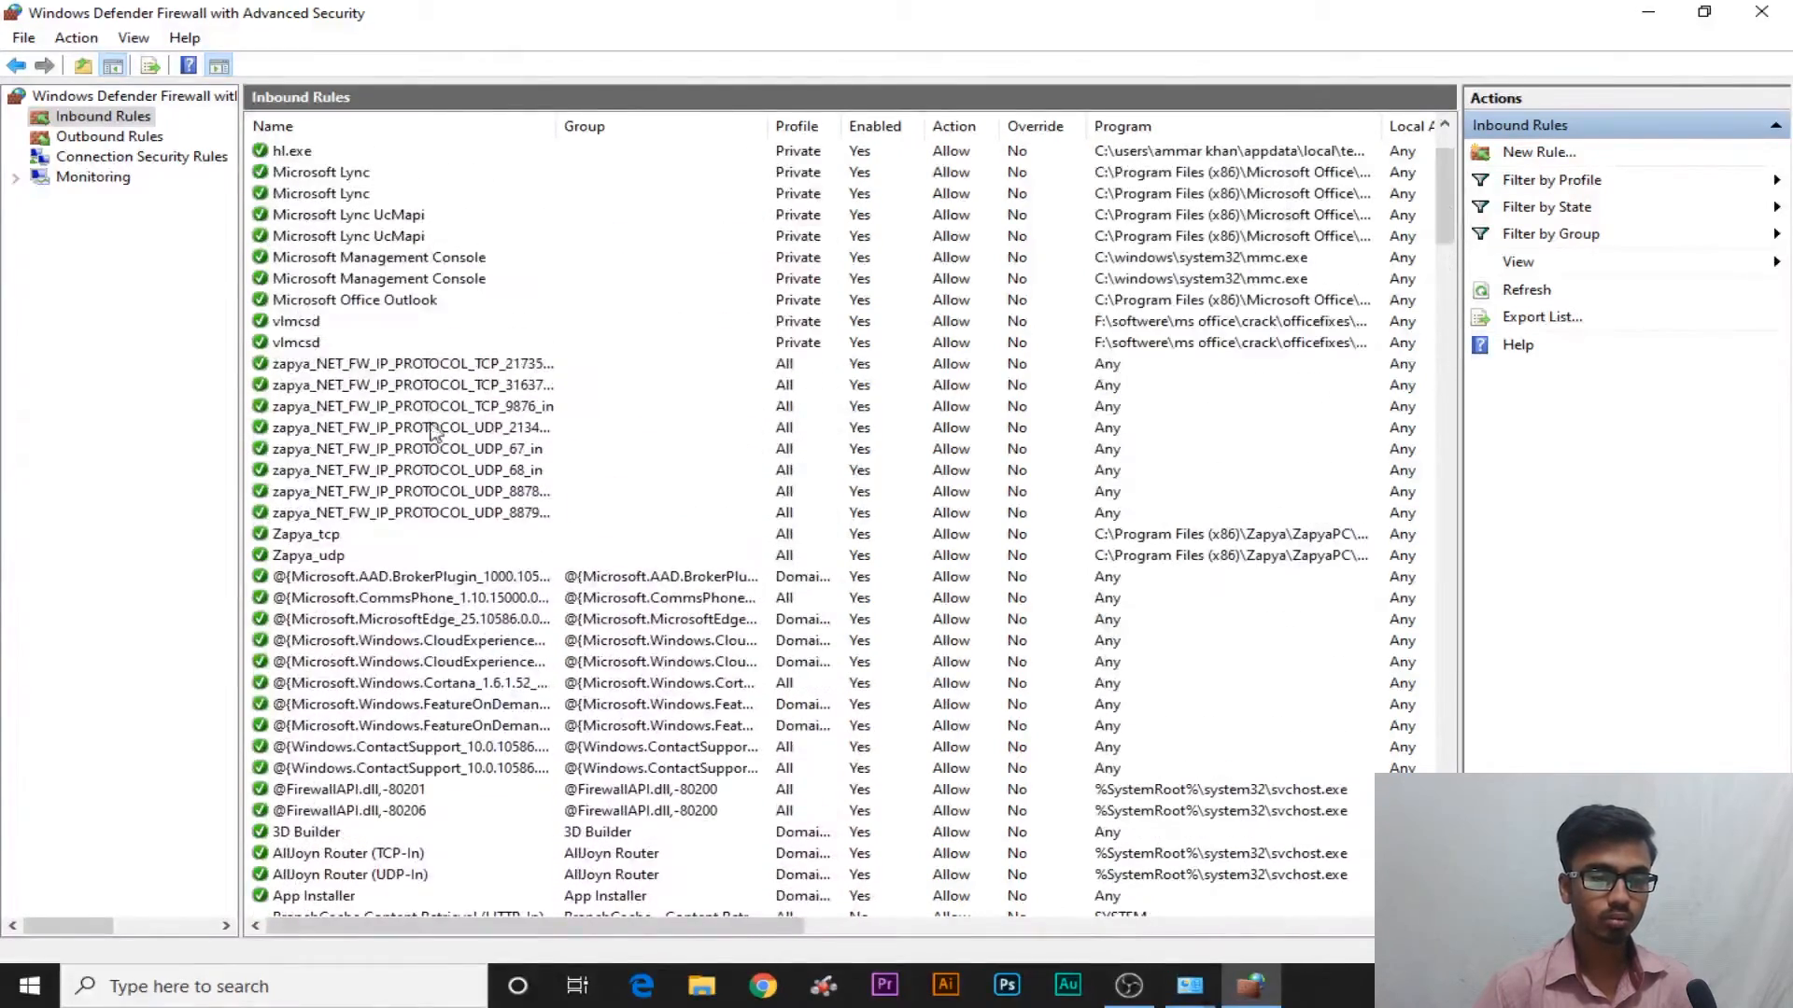
Inspect the Zapya inbound rules from TCP_21735 through UDP_8879_in
{"action": "left_click", "coordinate": [388, 366]}
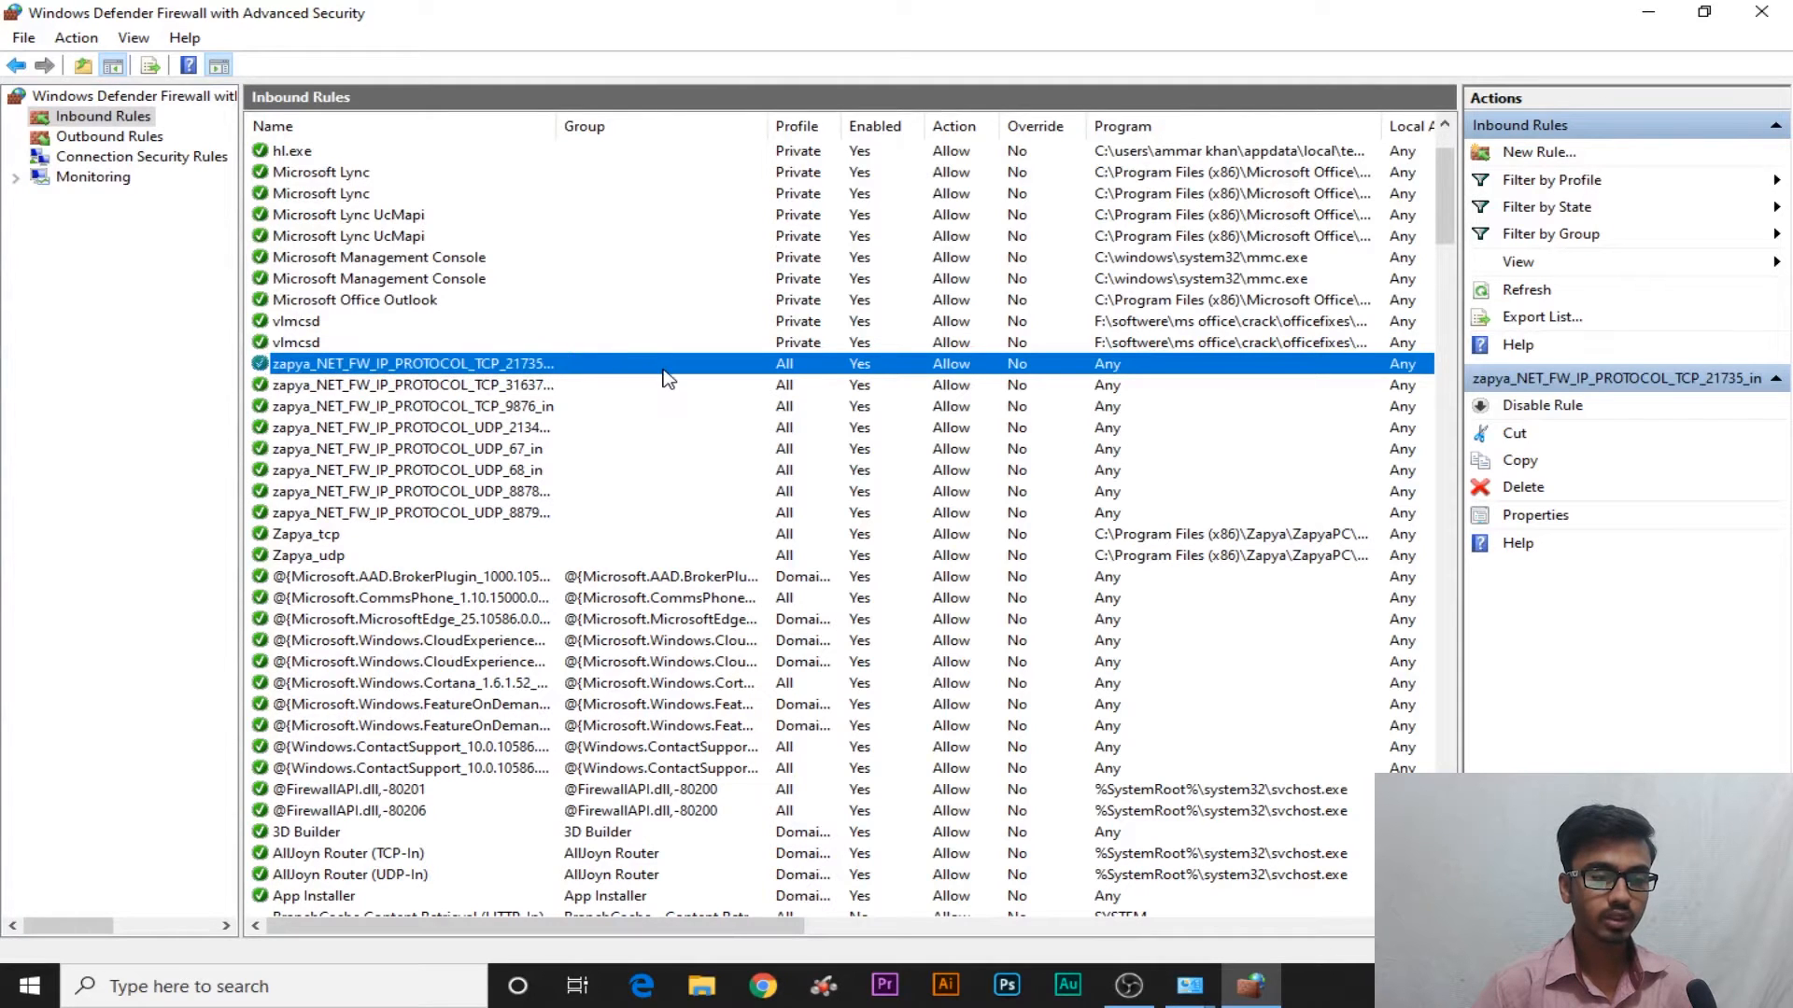
{"action": "left_click", "coordinate": [549, 387]}
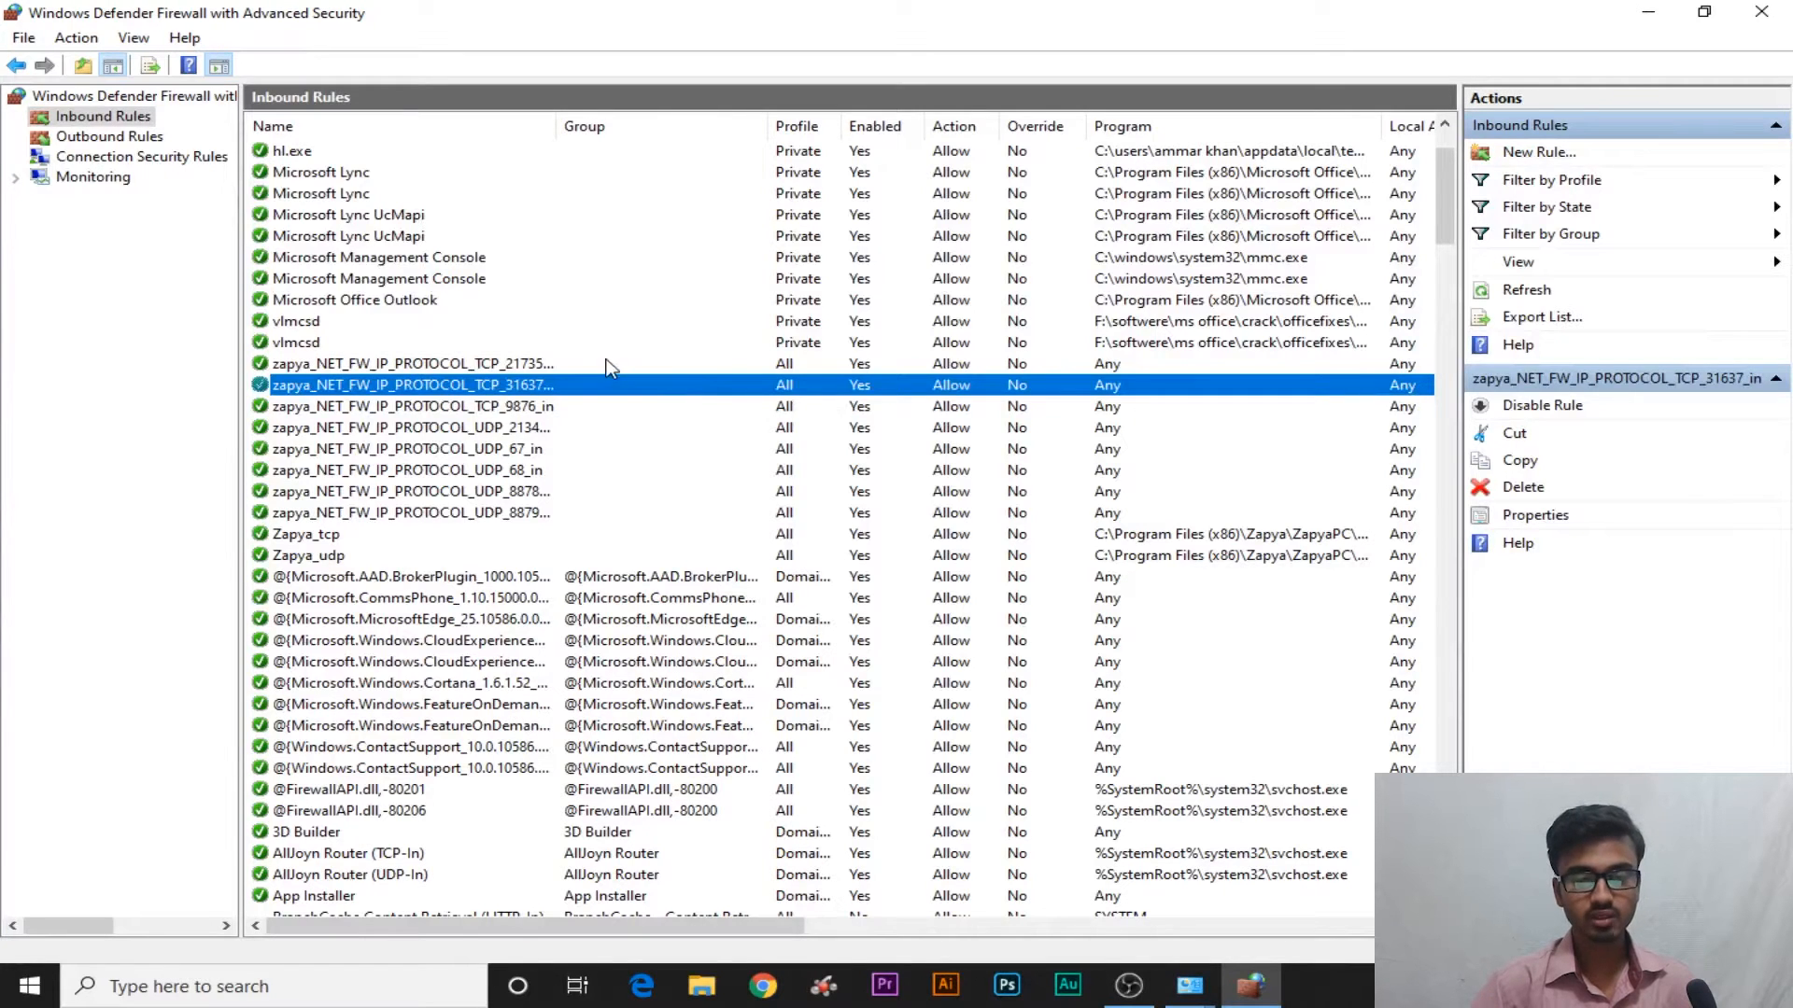
{"action": "left_click", "coordinate": [510, 364]}
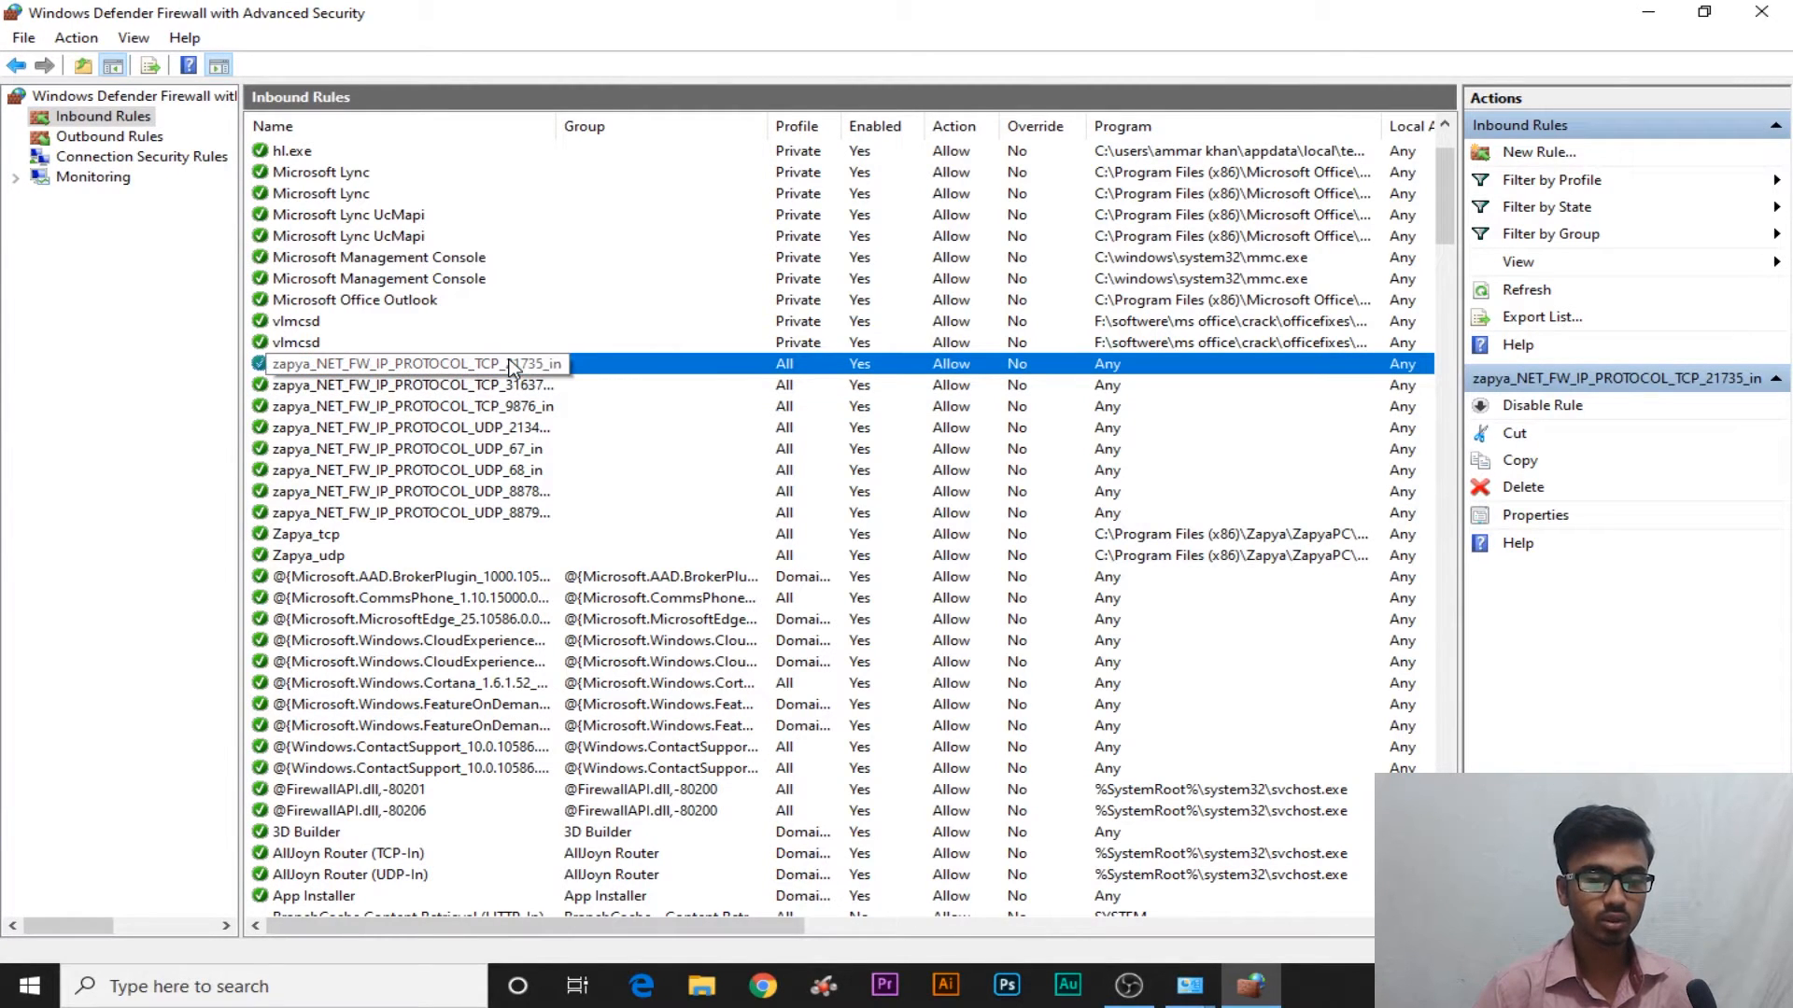
{"action": "left_click", "coordinate": [569, 387]}
{"action": "left_click", "coordinate": [564, 411]}
{"action": "left_click", "coordinate": [560, 442]}
{"action": "left_click", "coordinate": [562, 473]}
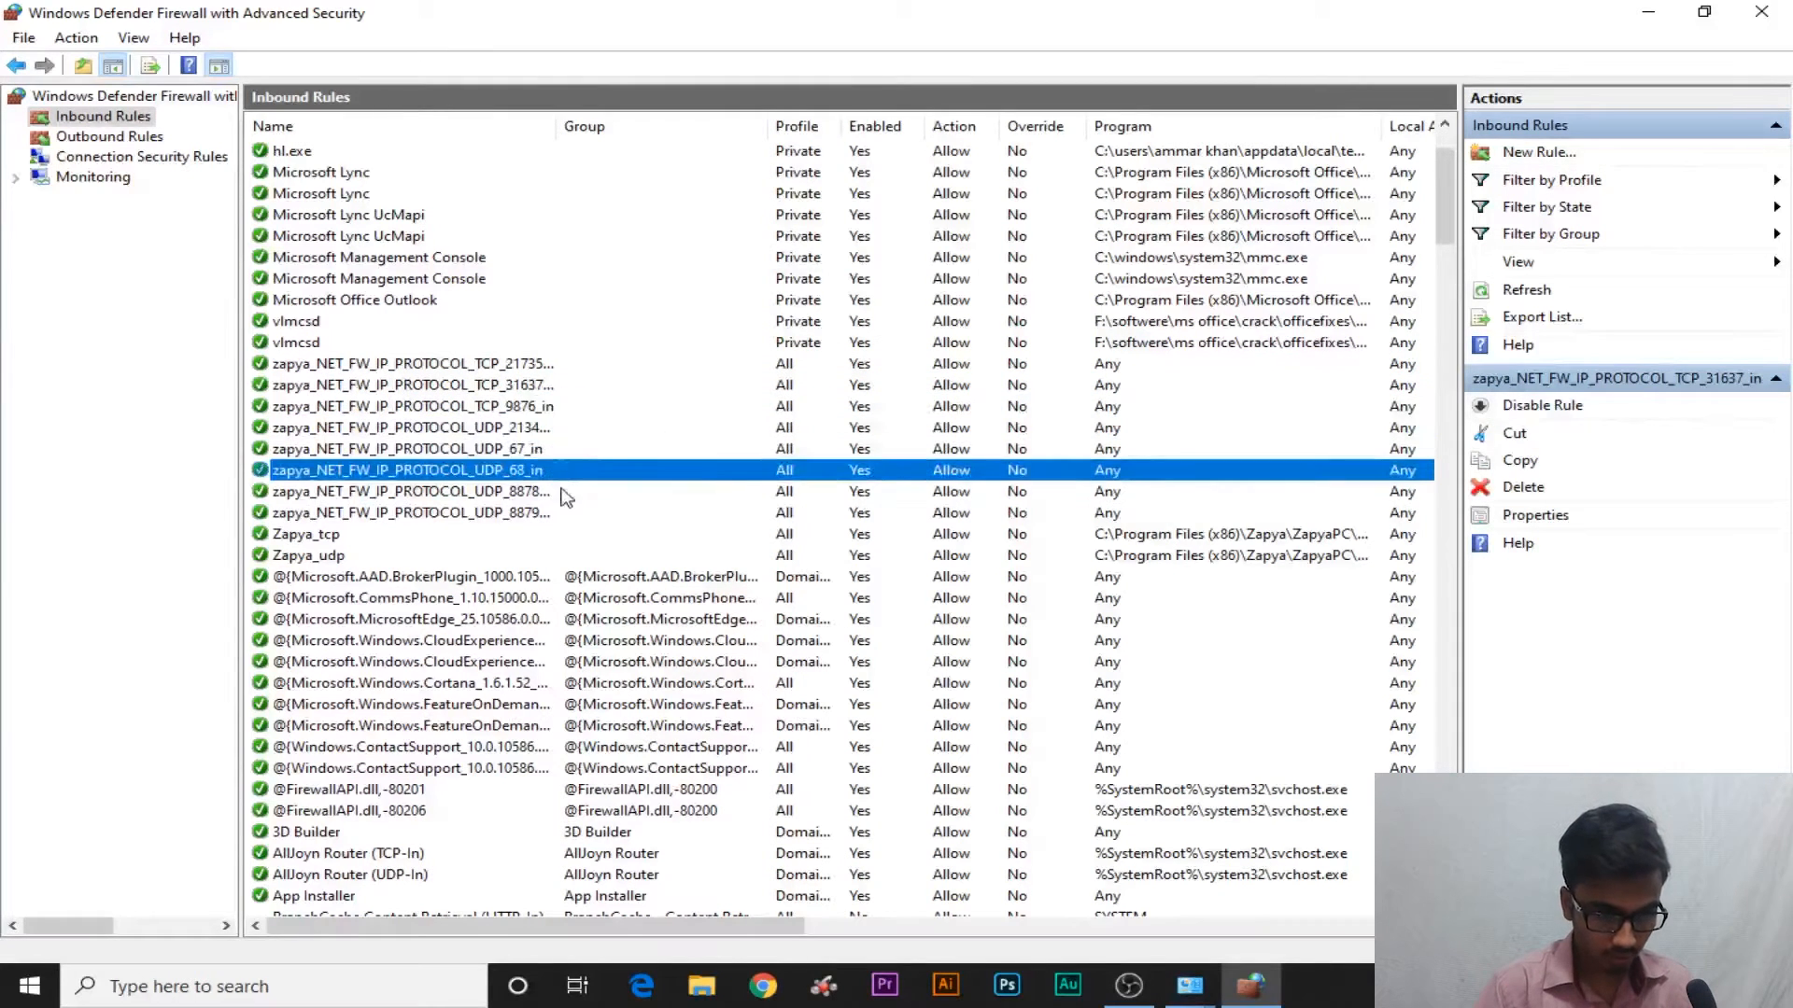
{"action": "left_click", "coordinate": [561, 492]}
{"action": "left_click", "coordinate": [569, 515]}
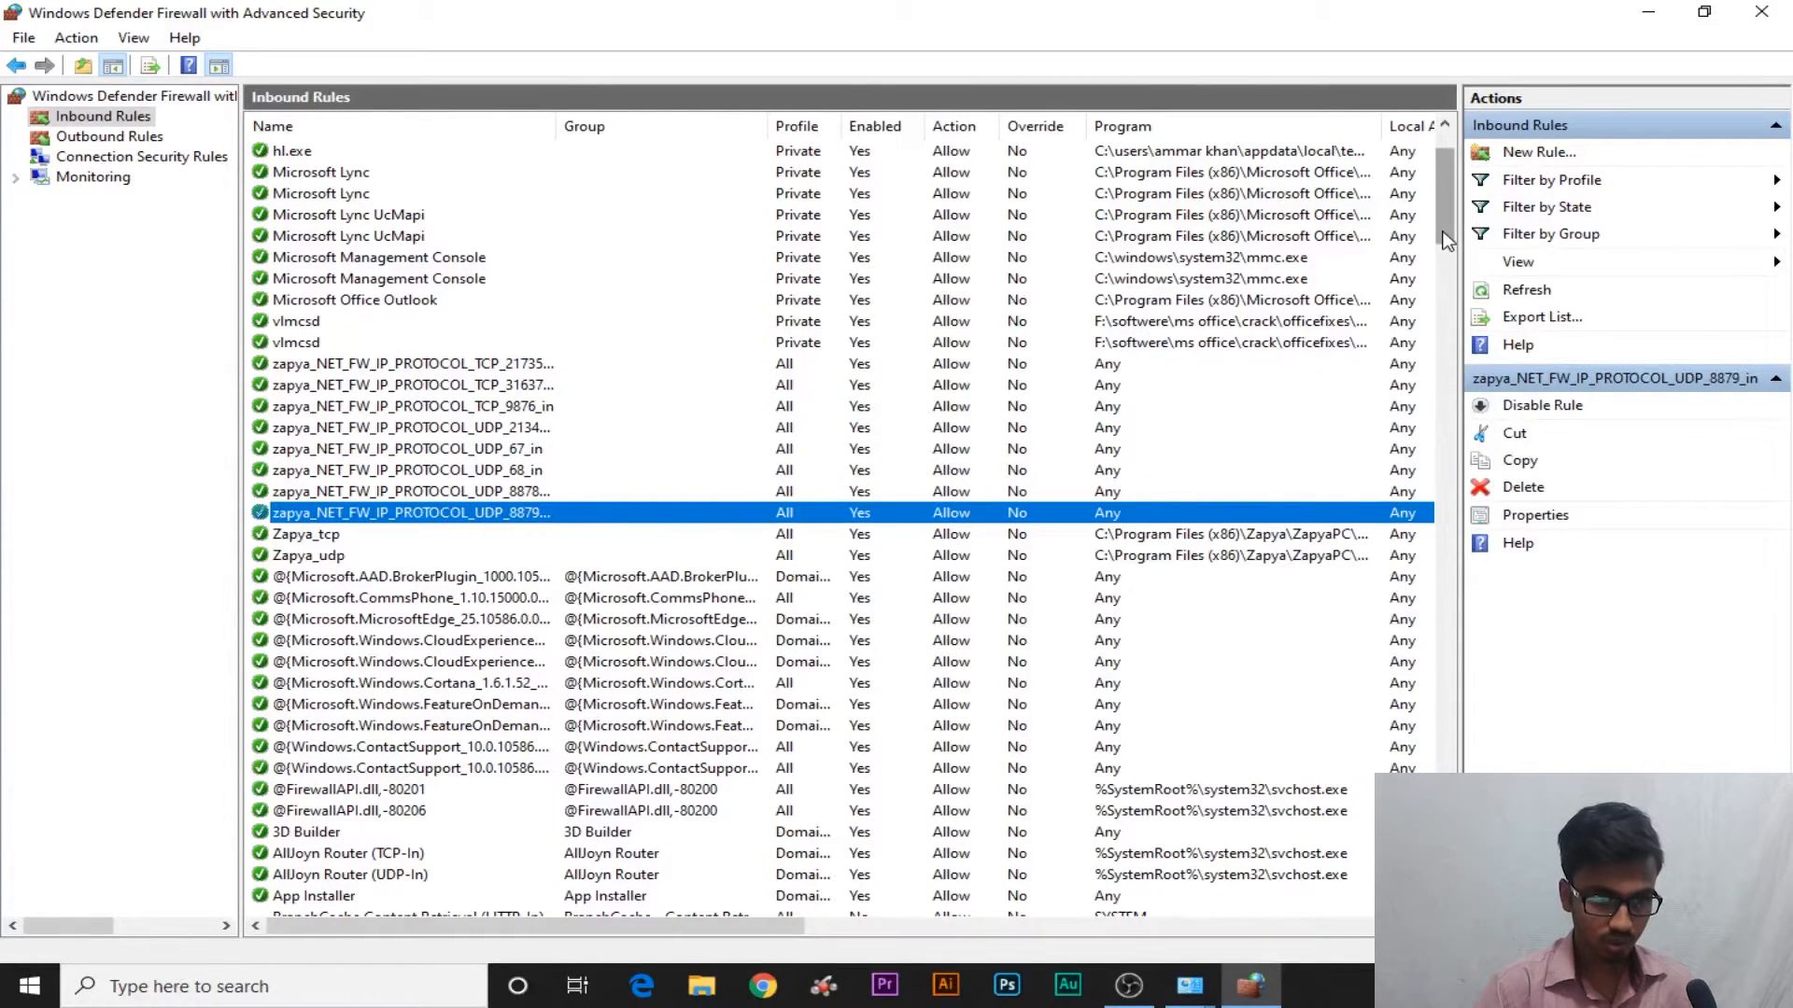
Inspect the Apowersoft Free Screen Recorder and hl.exe rules at the top of the list
{"action": "left_click_drag", "start_coordinate": [1446, 232], "coordinate": [1442, 179]}
{"action": "left_click", "coordinate": [791, 154]}
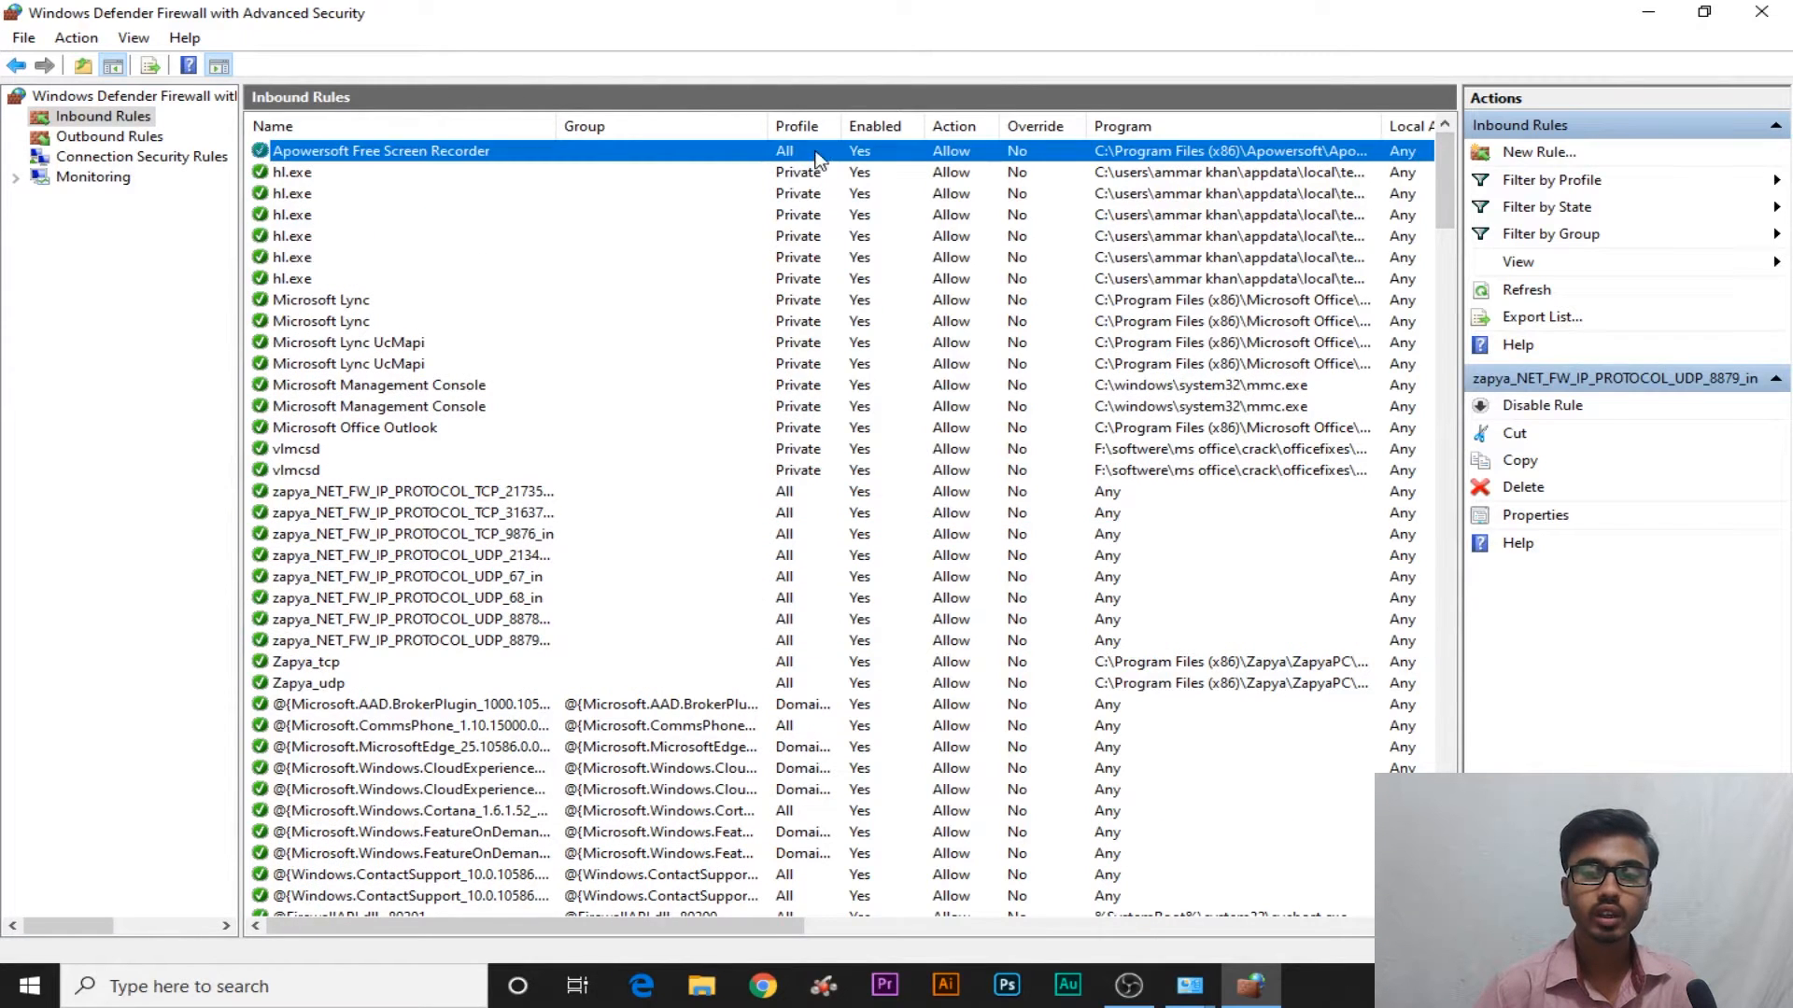
{"action": "left_click", "coordinate": [328, 166]}
{"action": "left_click", "coordinate": [328, 158]}
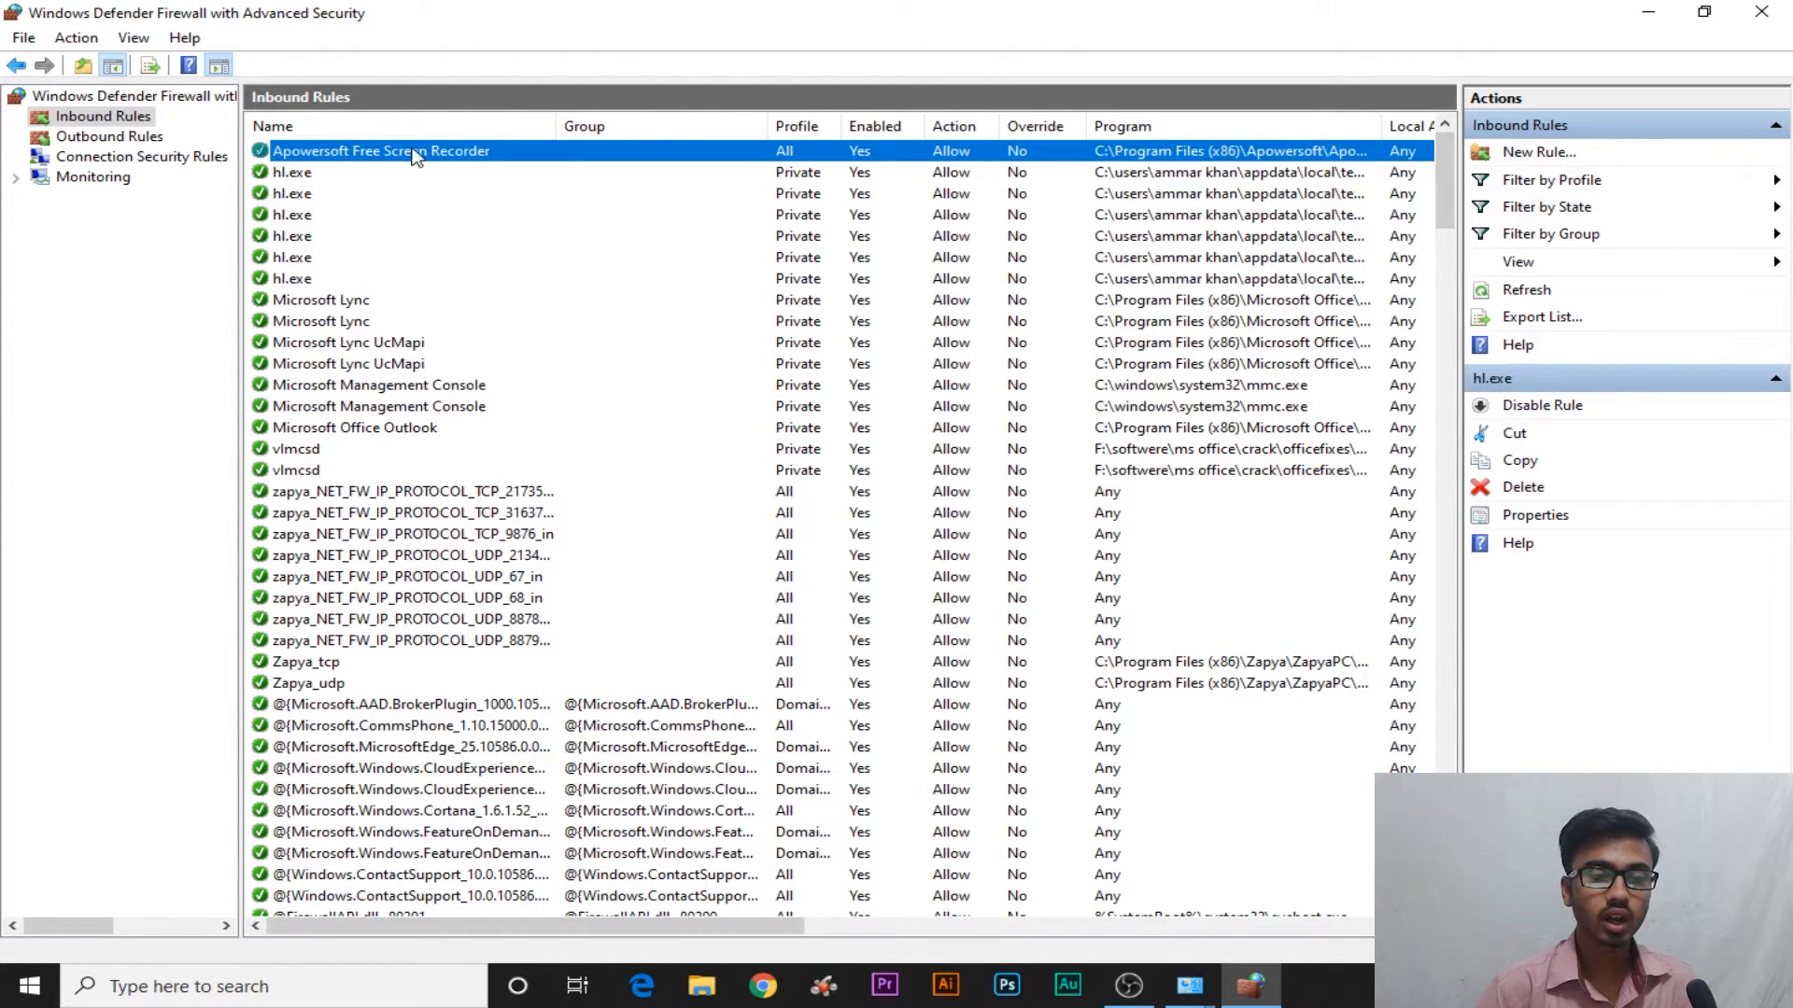
{"action": "left_click", "coordinate": [299, 176]}
{"action": "left_click", "coordinate": [317, 155]}
{"action": "left_click", "coordinate": [300, 174]}
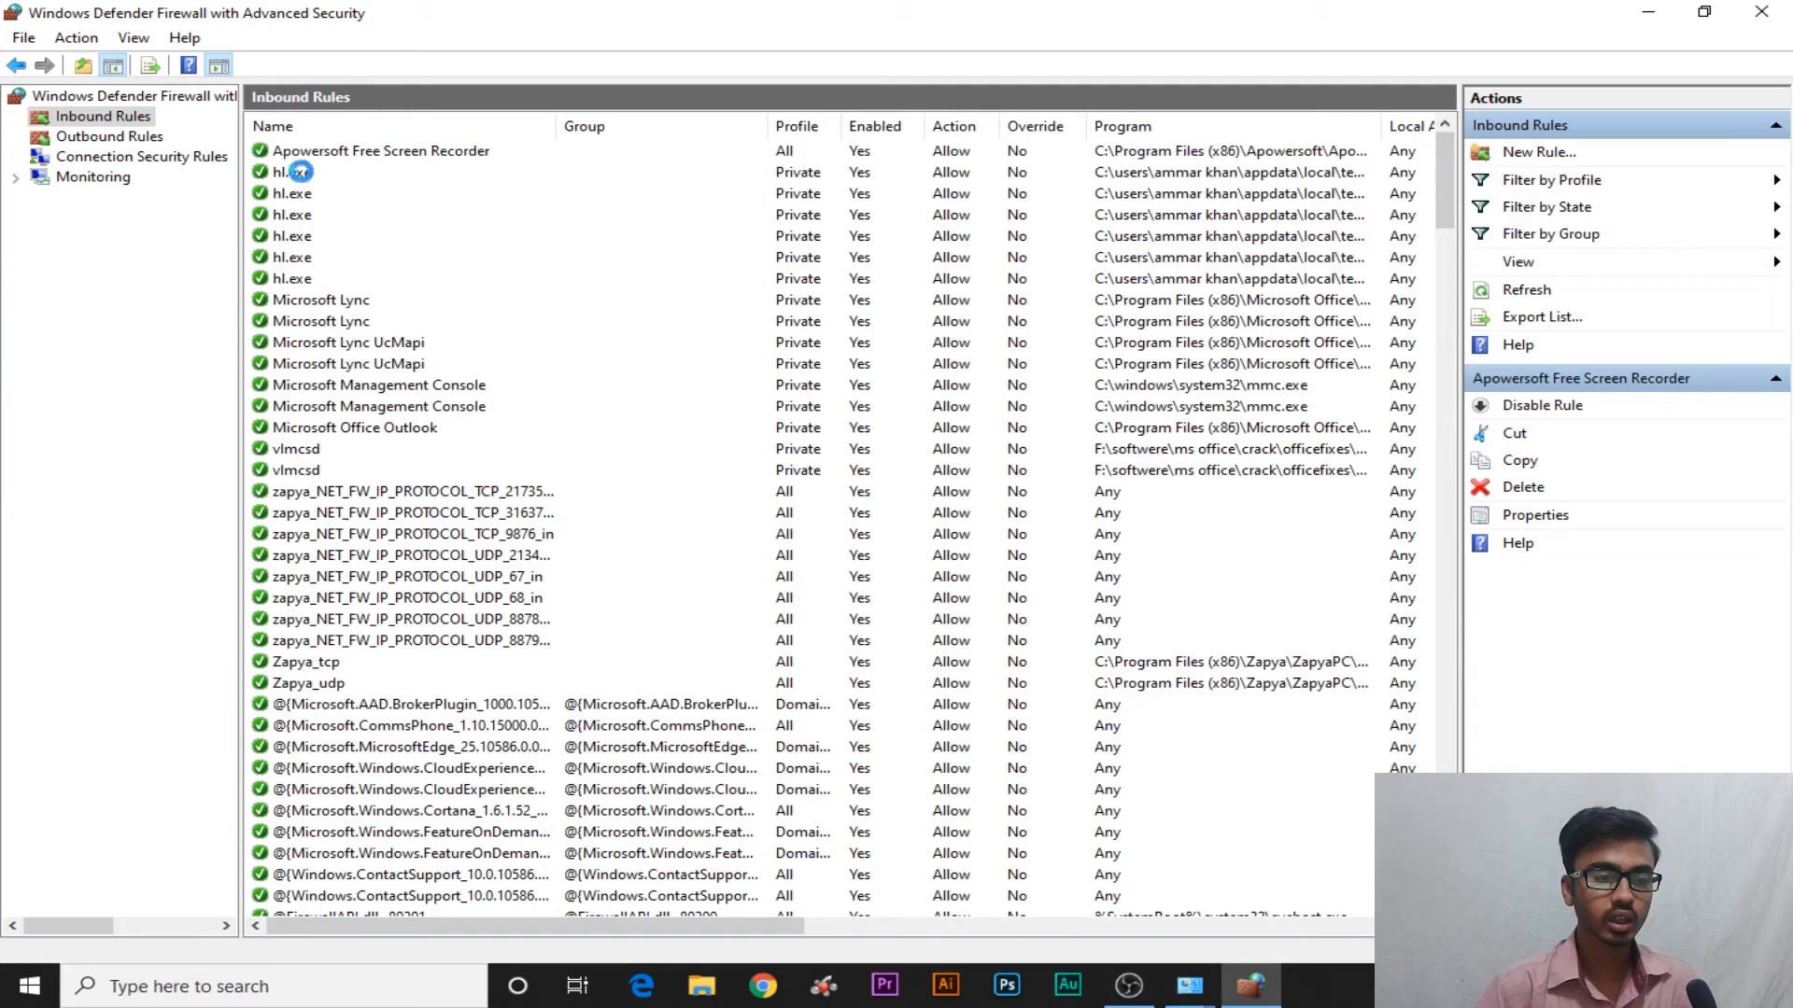
{"action": "left_click", "coordinate": [372, 150]}
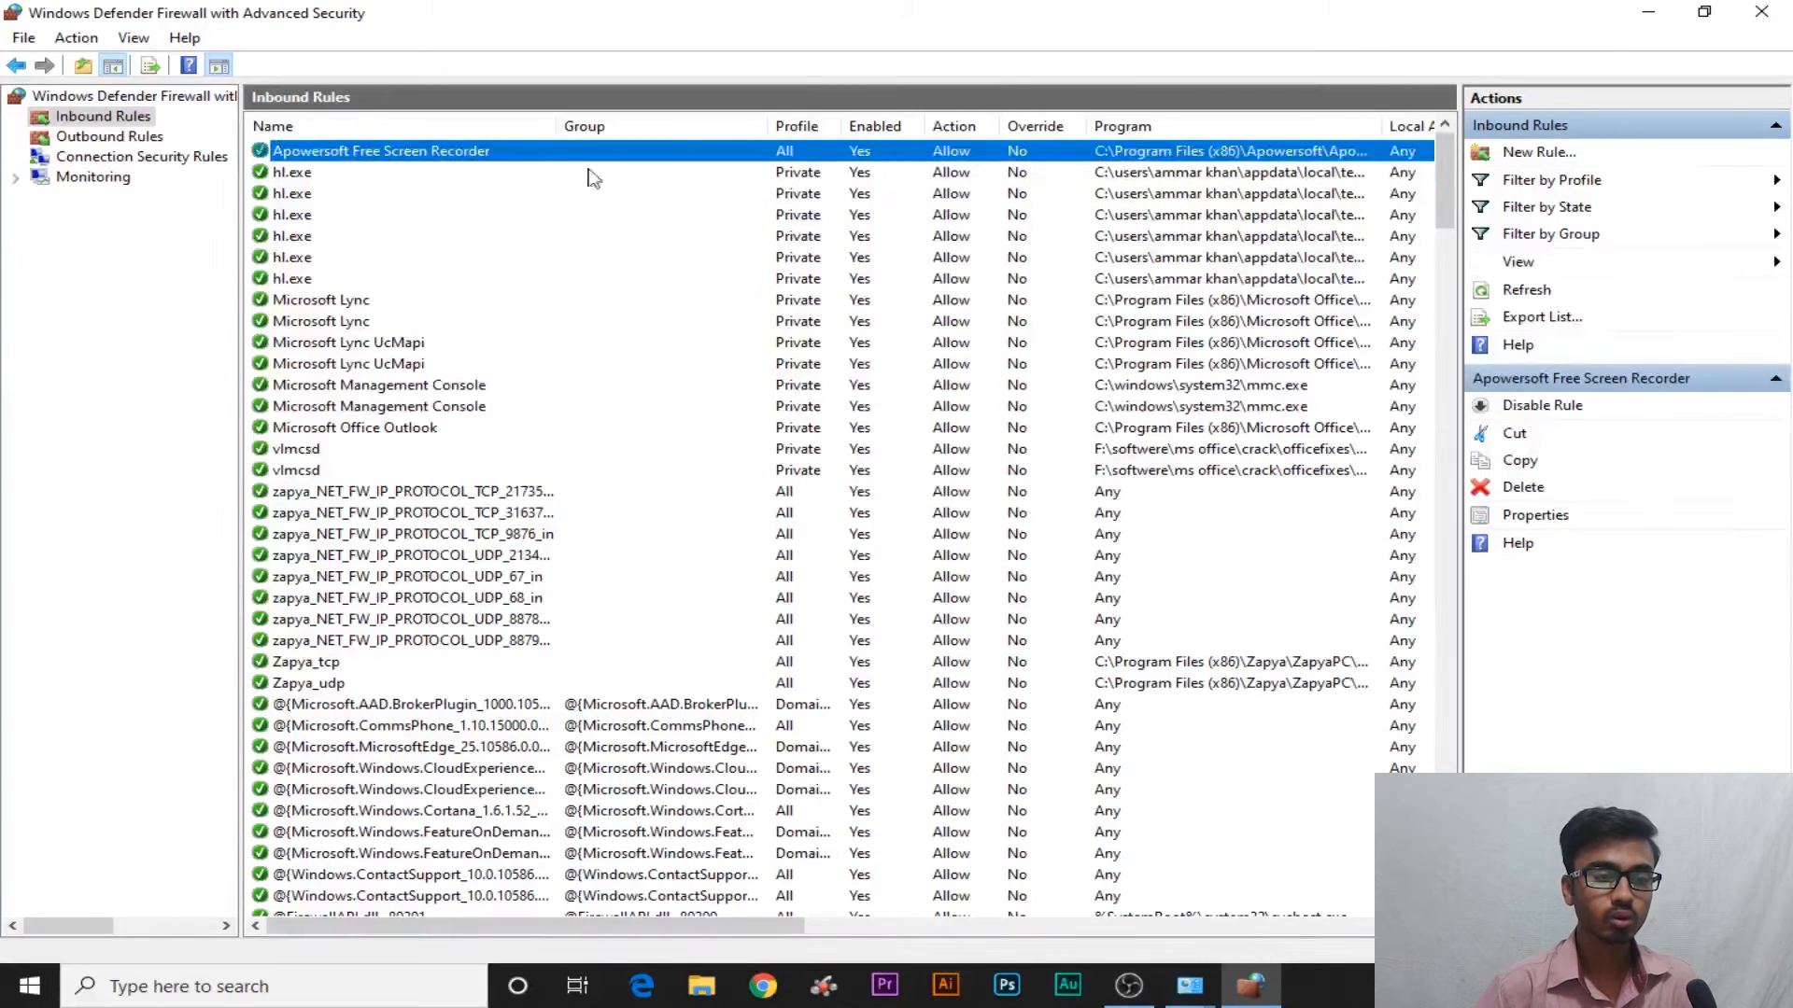
Start a new inbound rule and continue with the Program rule type
{"action": "left_click", "coordinate": [1535, 153]}
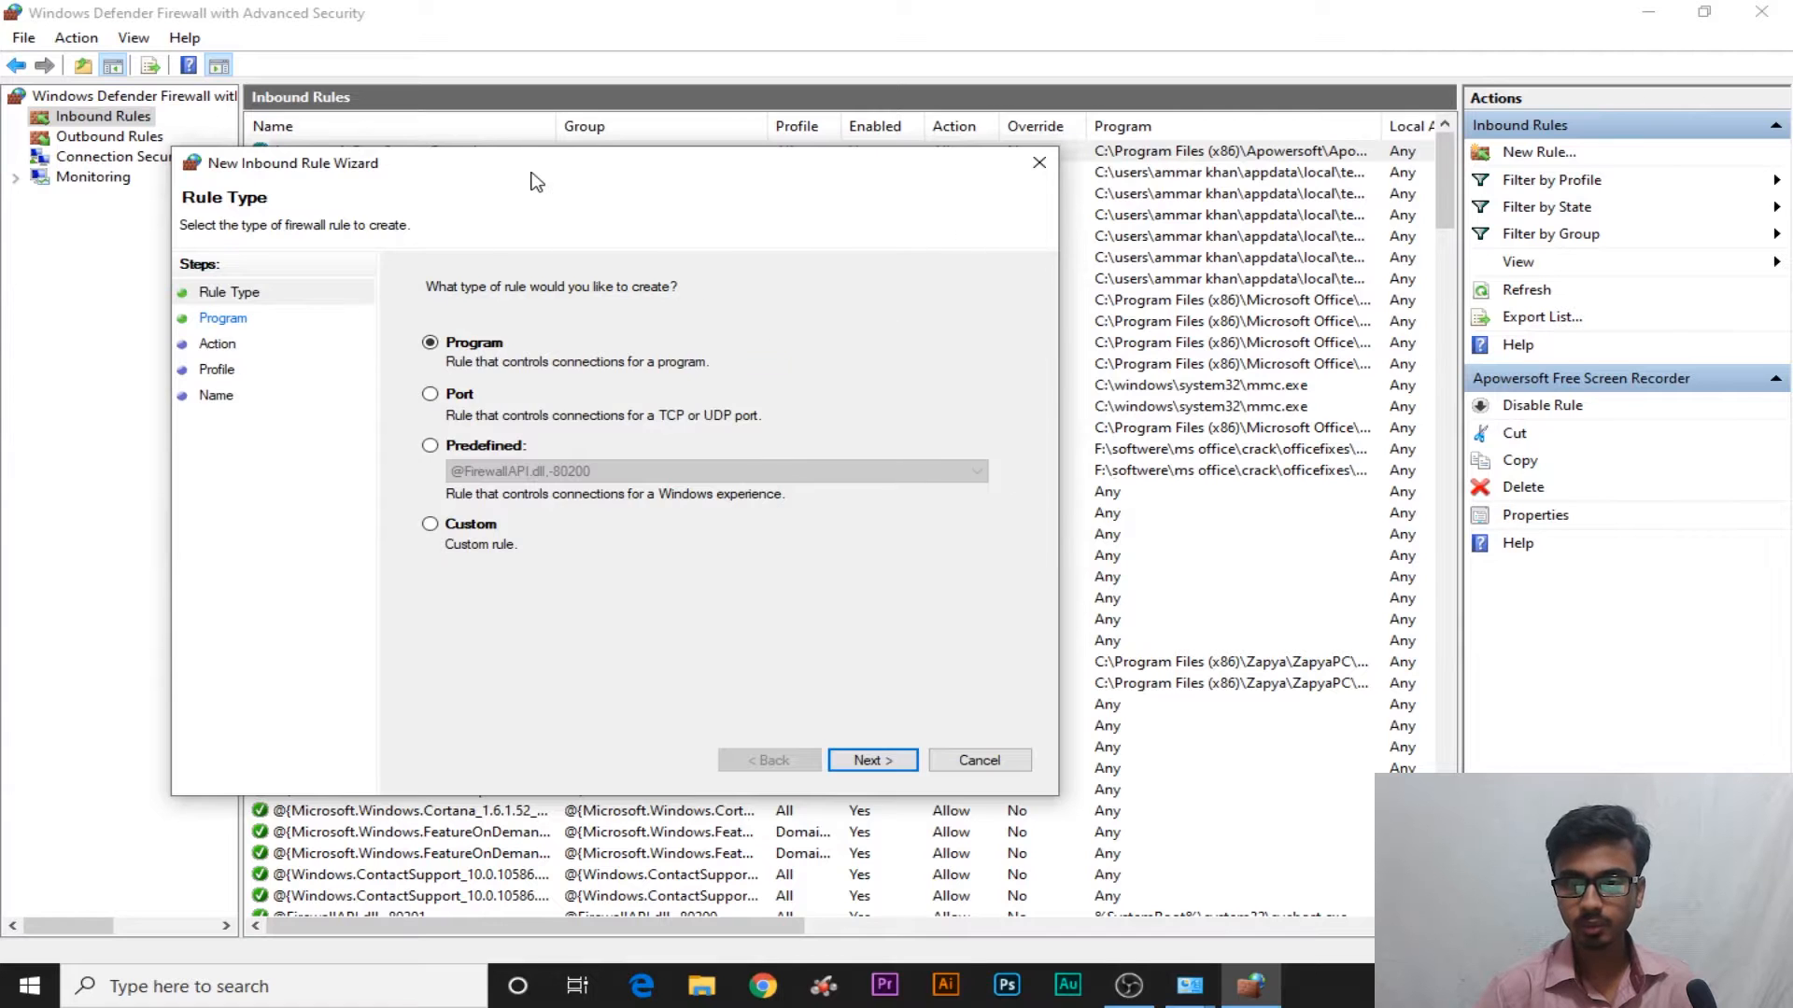
{"action": "left_click_drag", "start_coordinate": [531, 173], "coordinate": [748, 94]}
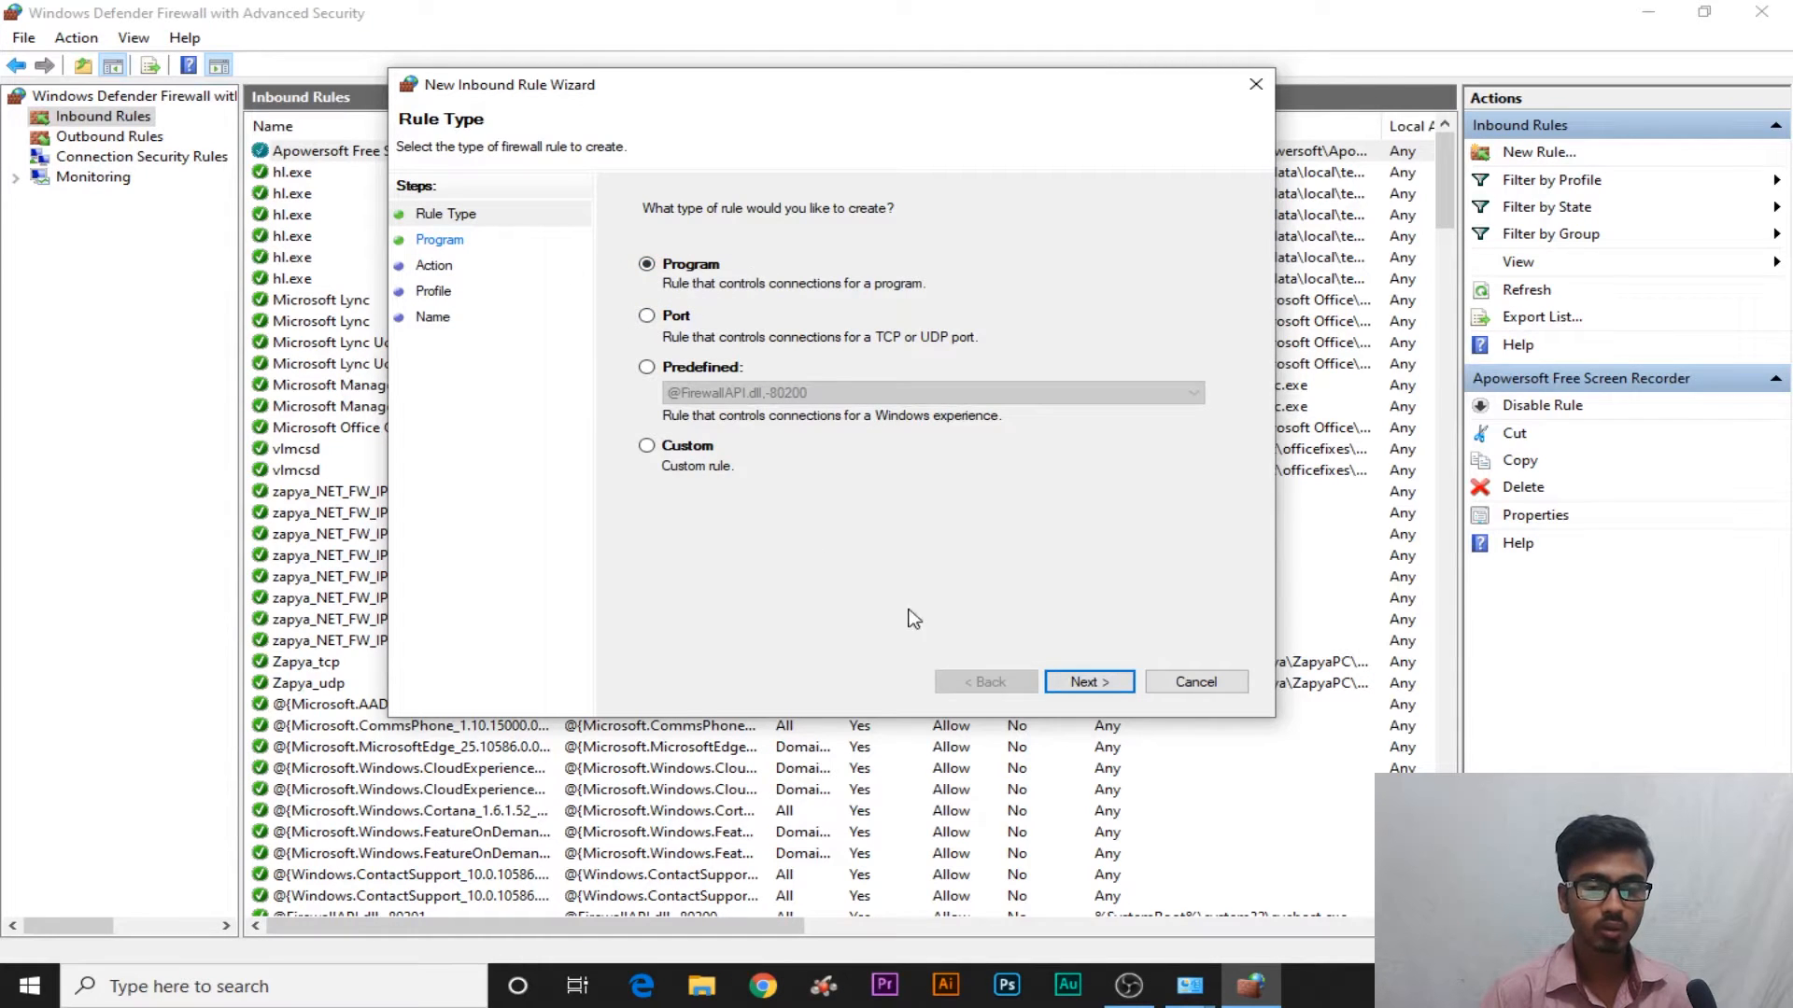
{"action": "left_click", "coordinate": [1088, 681]}
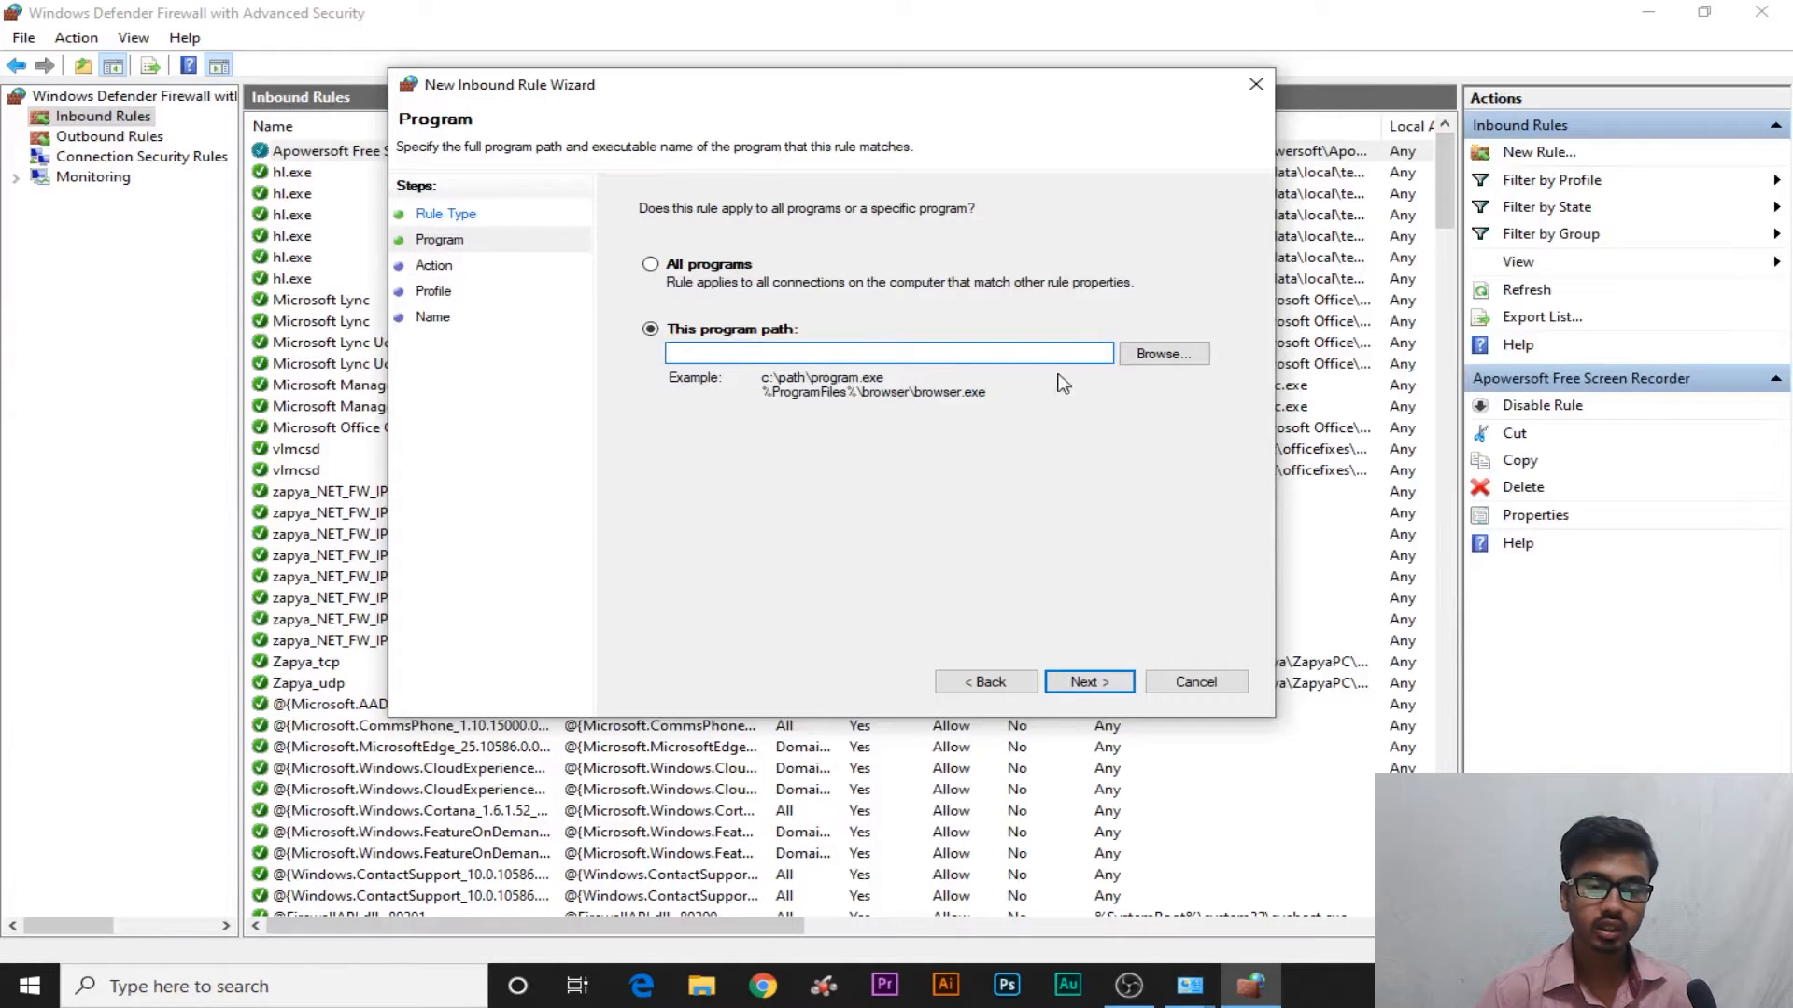
Browse to C:\Program Files (x86)\Internet Download Manager for the rule's program
{"action": "left_click", "coordinate": [1163, 353]}
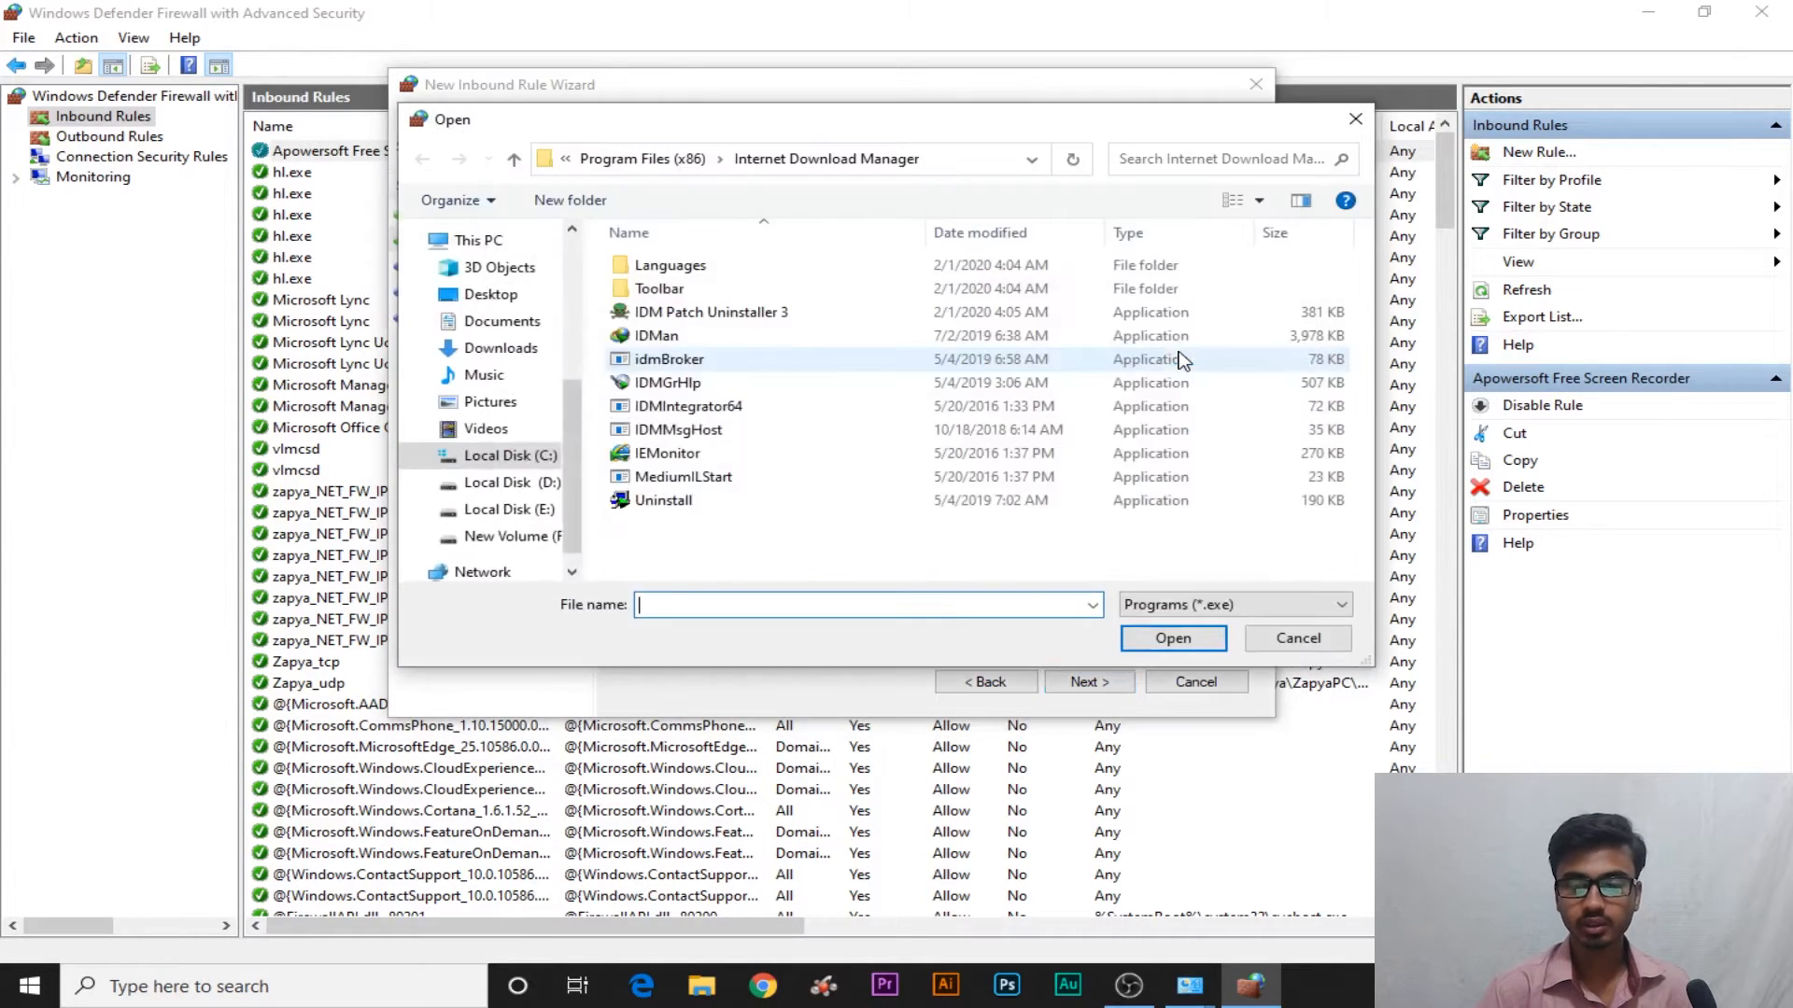
{"action": "left_click", "coordinate": [662, 160]}
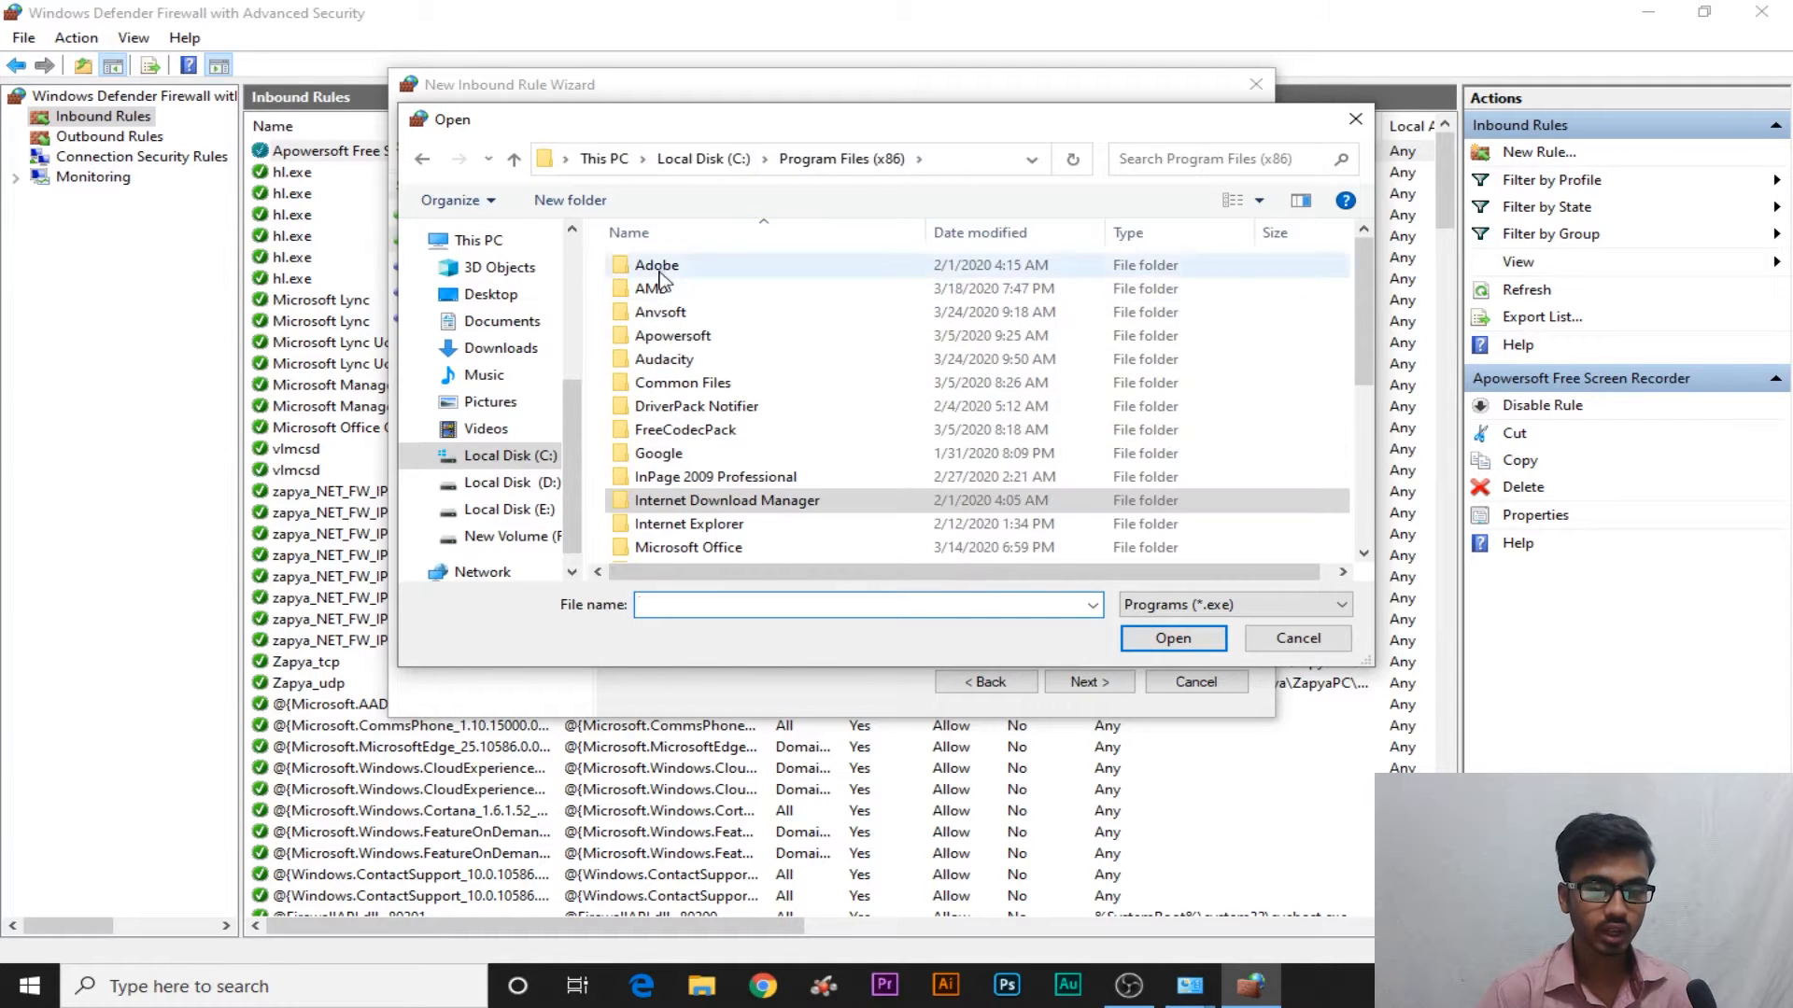
{"action": "left_click", "coordinate": [493, 241]}
{"action": "double_click", "coordinate": [805, 554]}
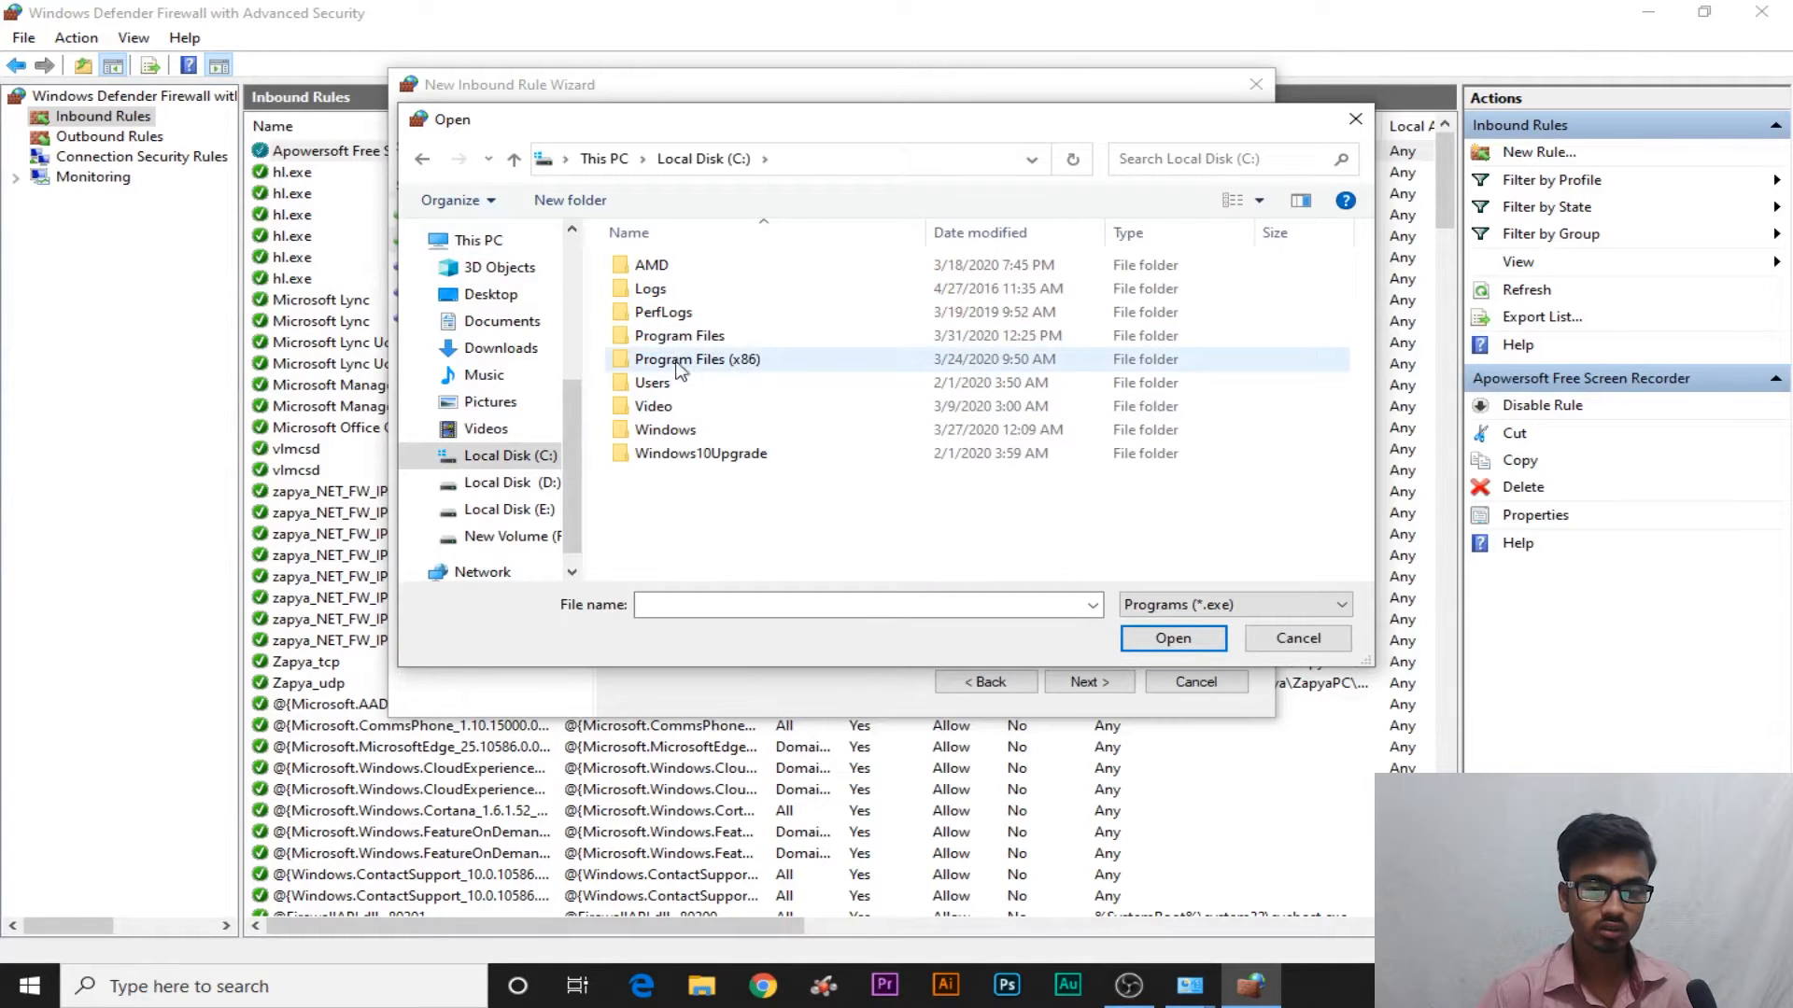
{"action": "double_click", "coordinate": [786, 366]}
{"action": "scroll", "coordinate": [786, 370], "scroll_direction": "down", "scroll_amount": 2}
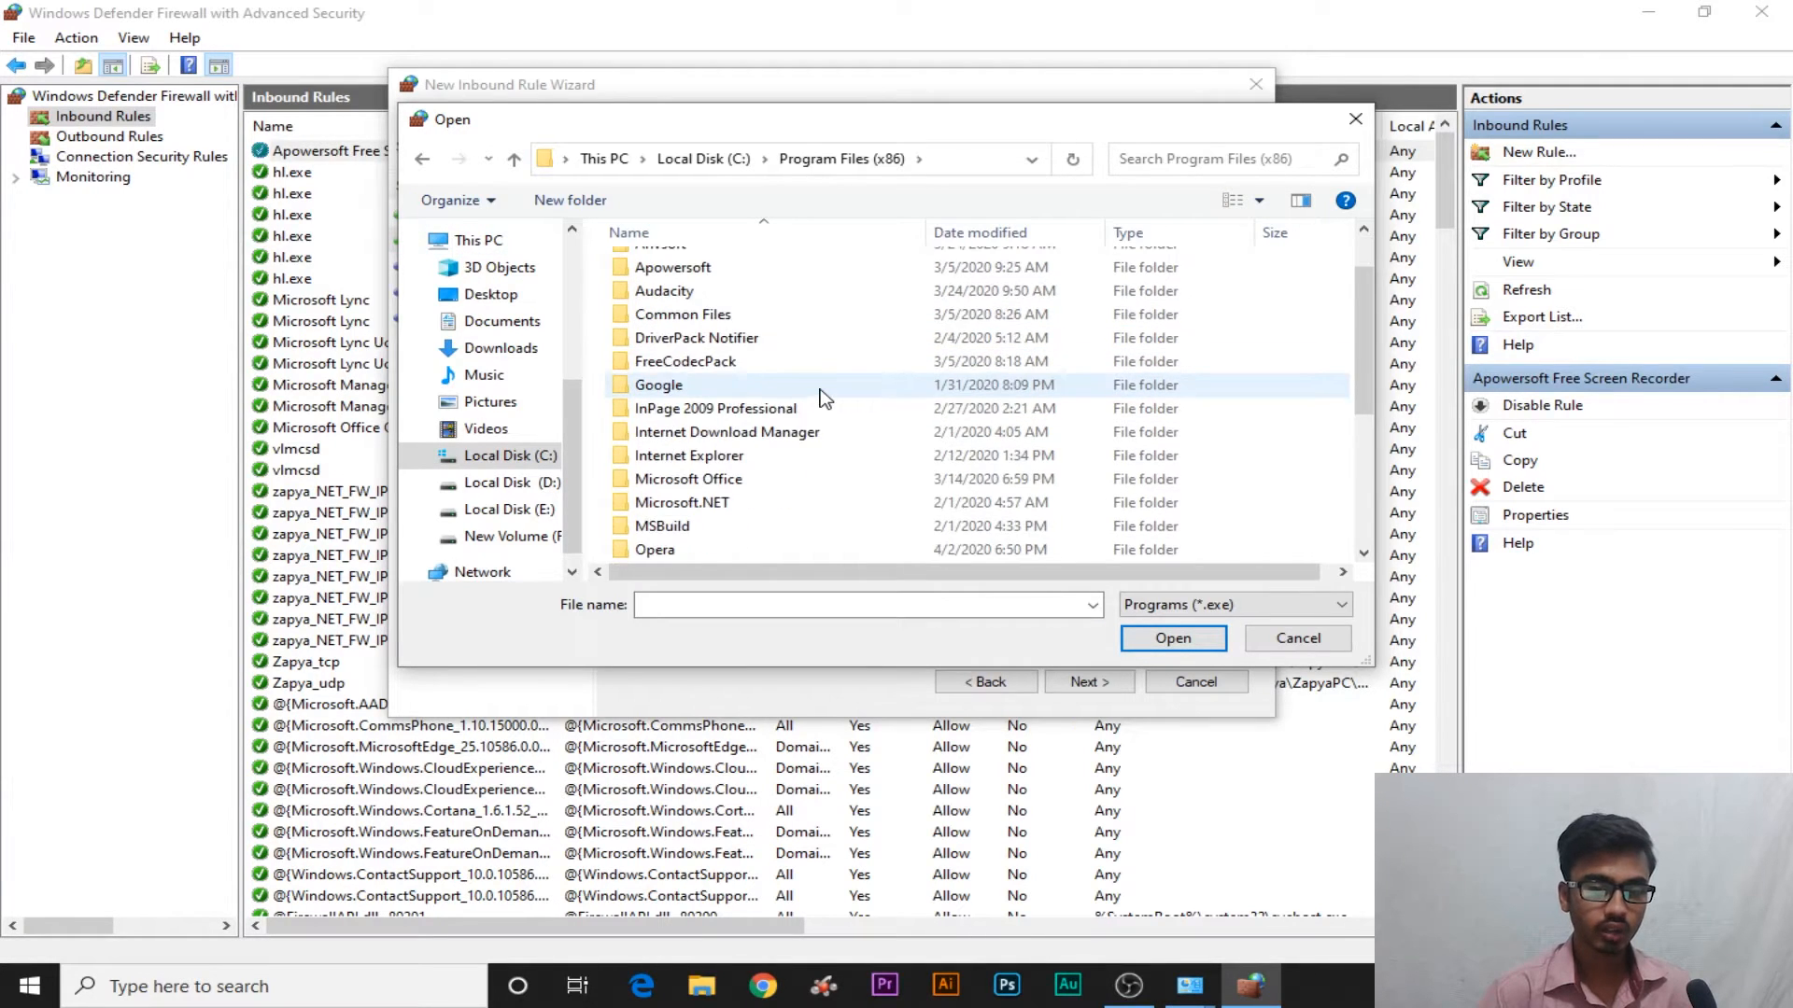
{"action": "scroll", "coordinate": [826, 399], "scroll_direction": "down", "scroll_amount": 3}
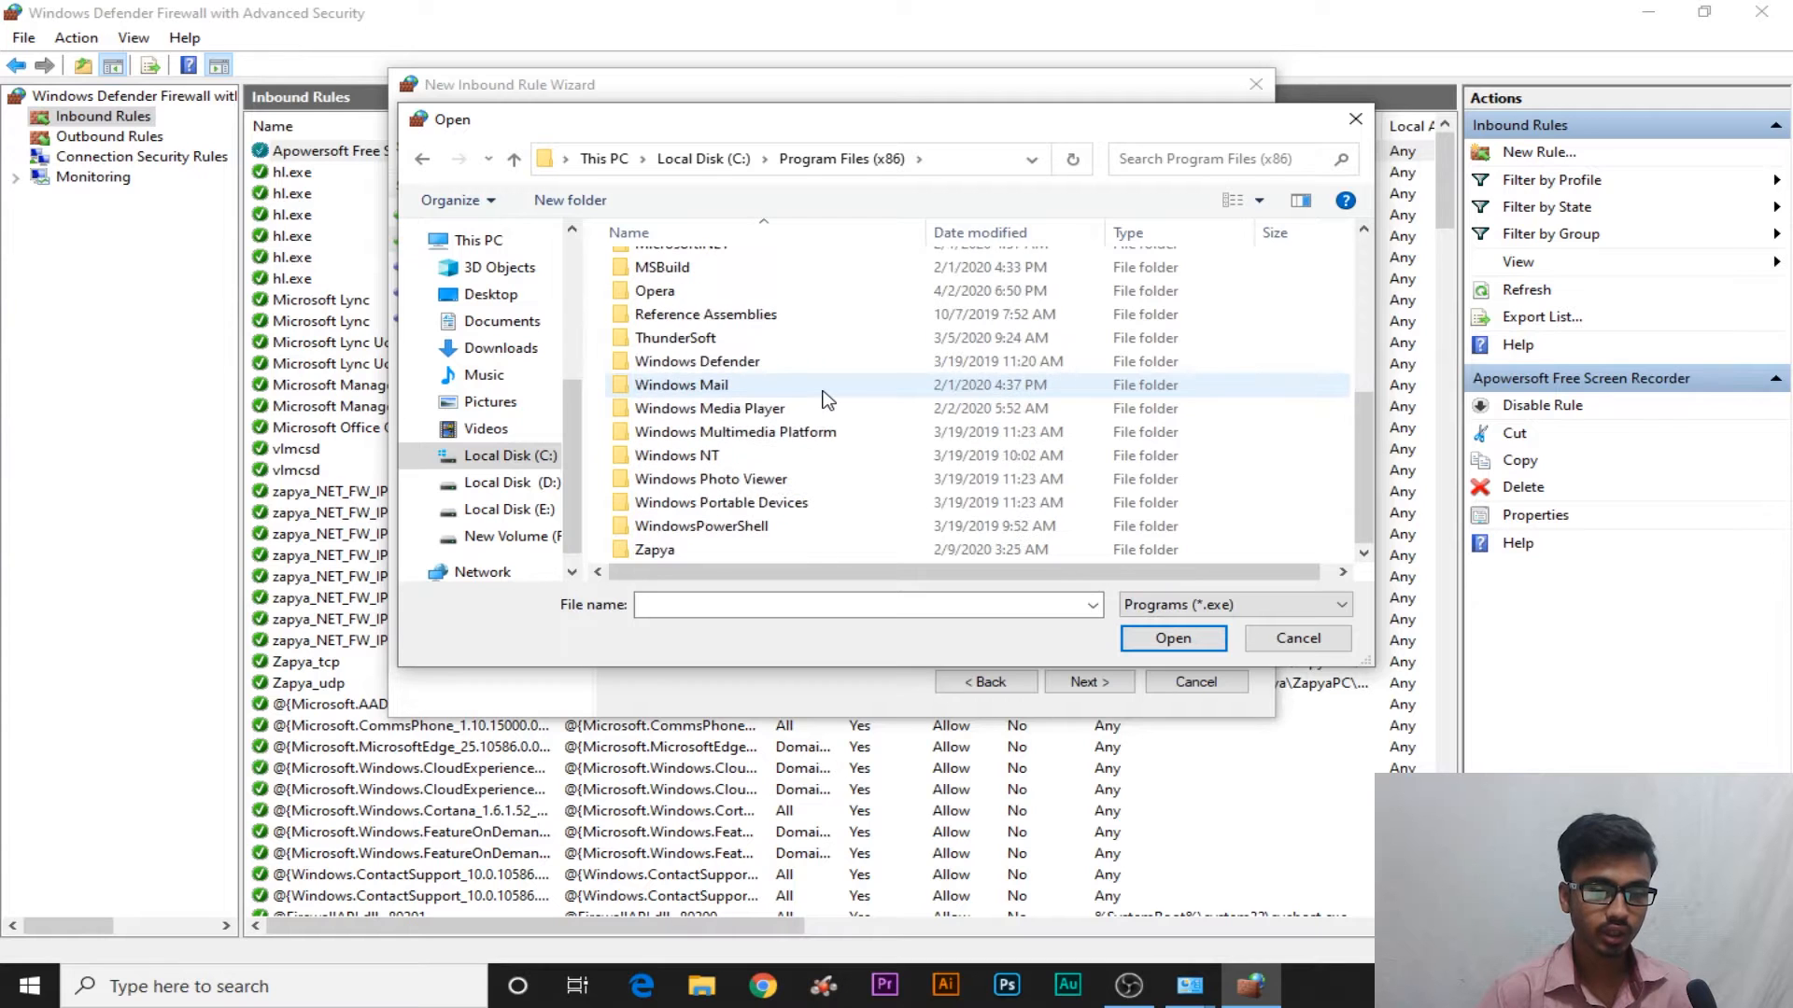
{"action": "scroll", "coordinate": [825, 399], "scroll_direction": "up", "scroll_amount": 1}
{"action": "scroll", "coordinate": [825, 400], "scroll_direction": "up", "scroll_amount": 1}
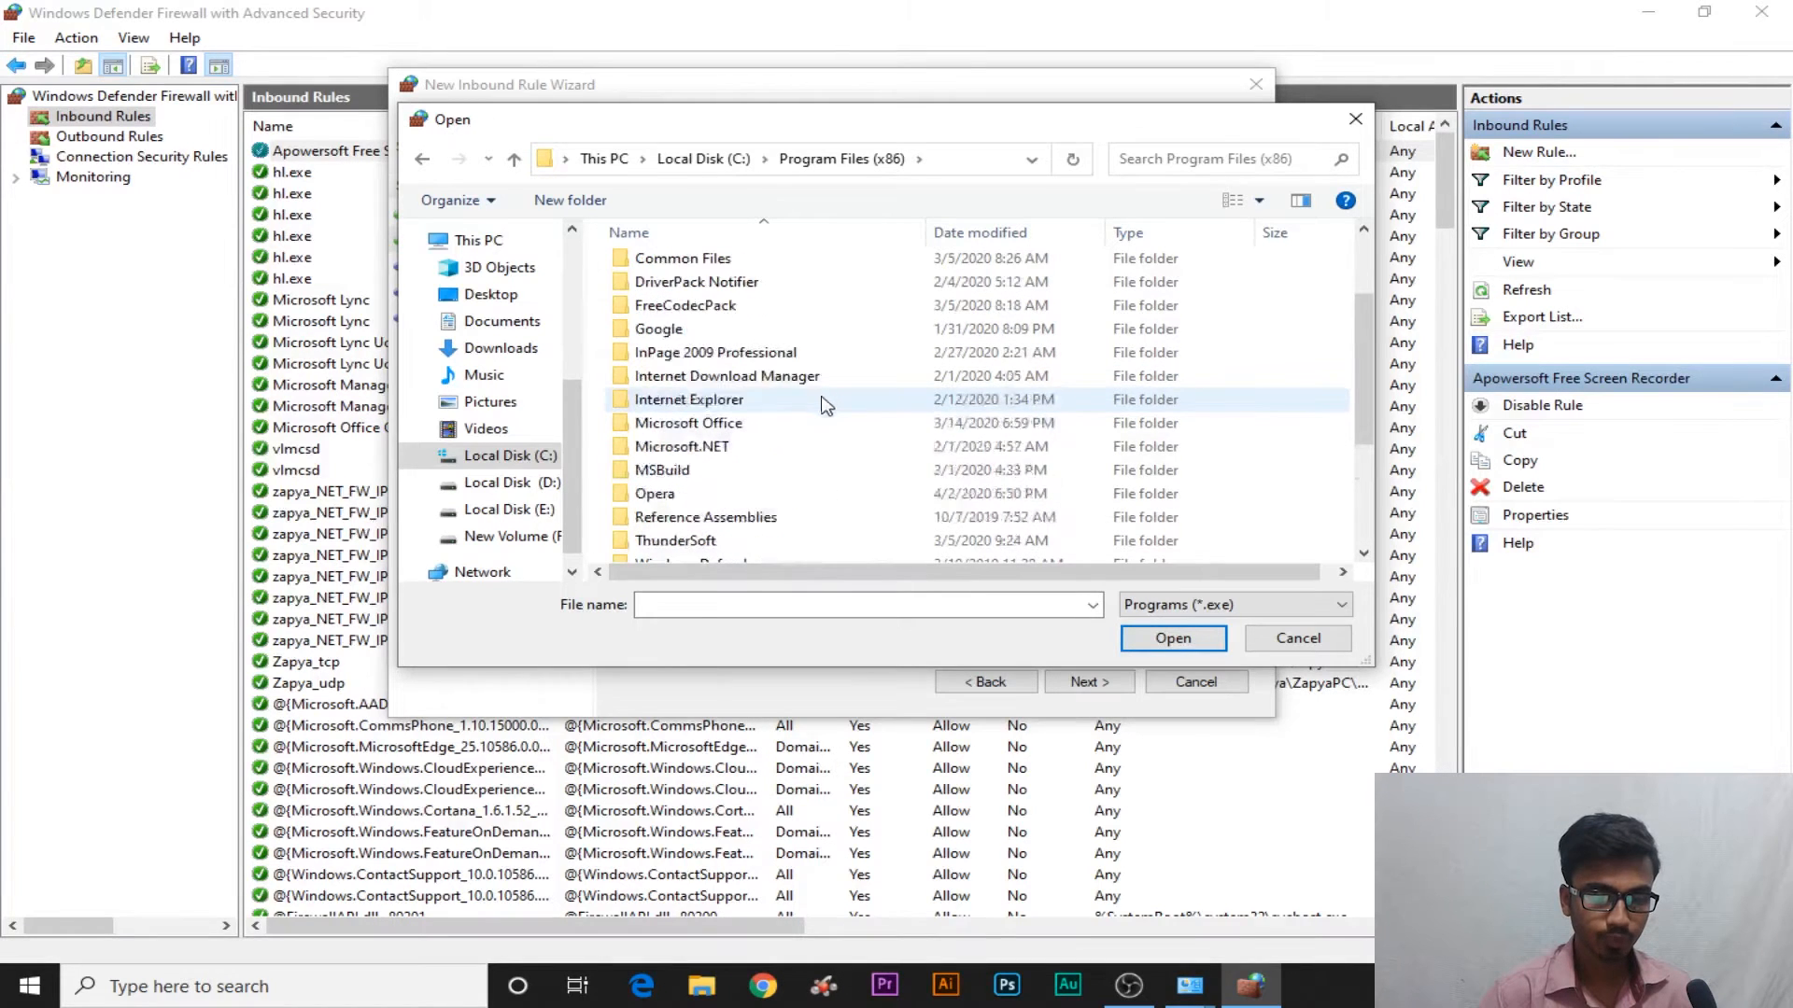
{"action": "double_click", "coordinate": [805, 376]}
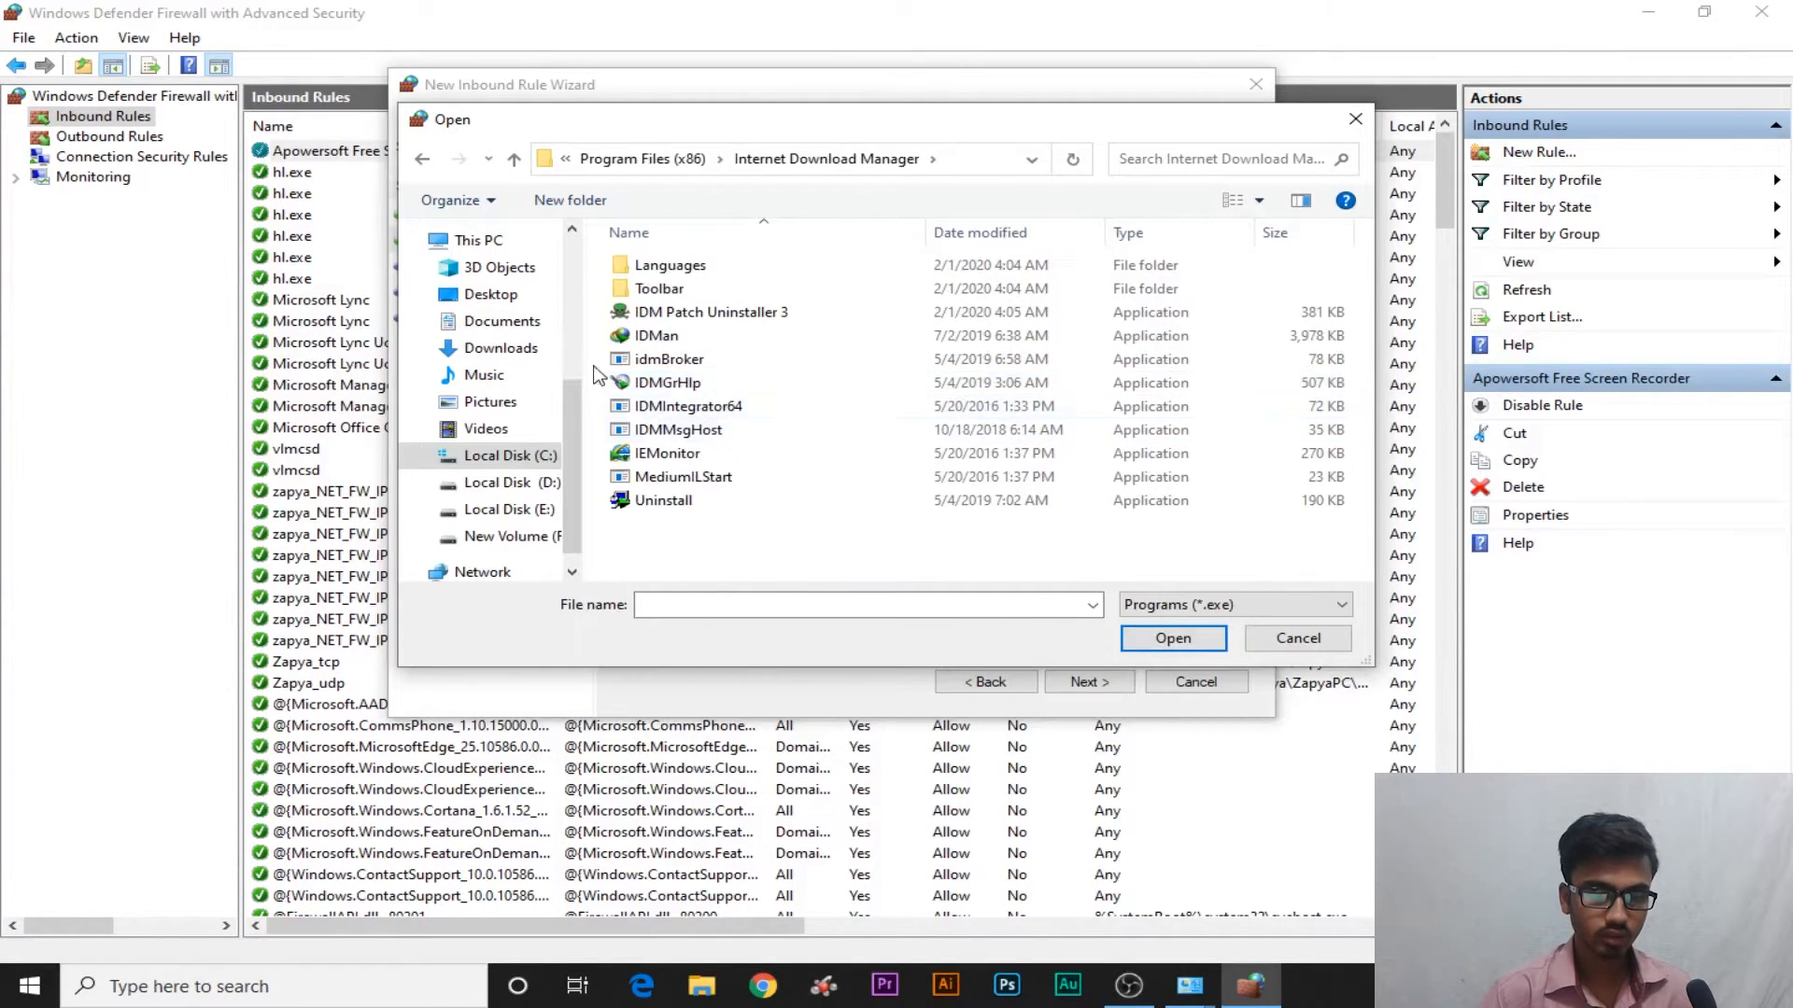
Choose IDMan.exe with the Programs (*.exe) filter as the rule's program
{"action": "left_click", "coordinate": [680, 338]}
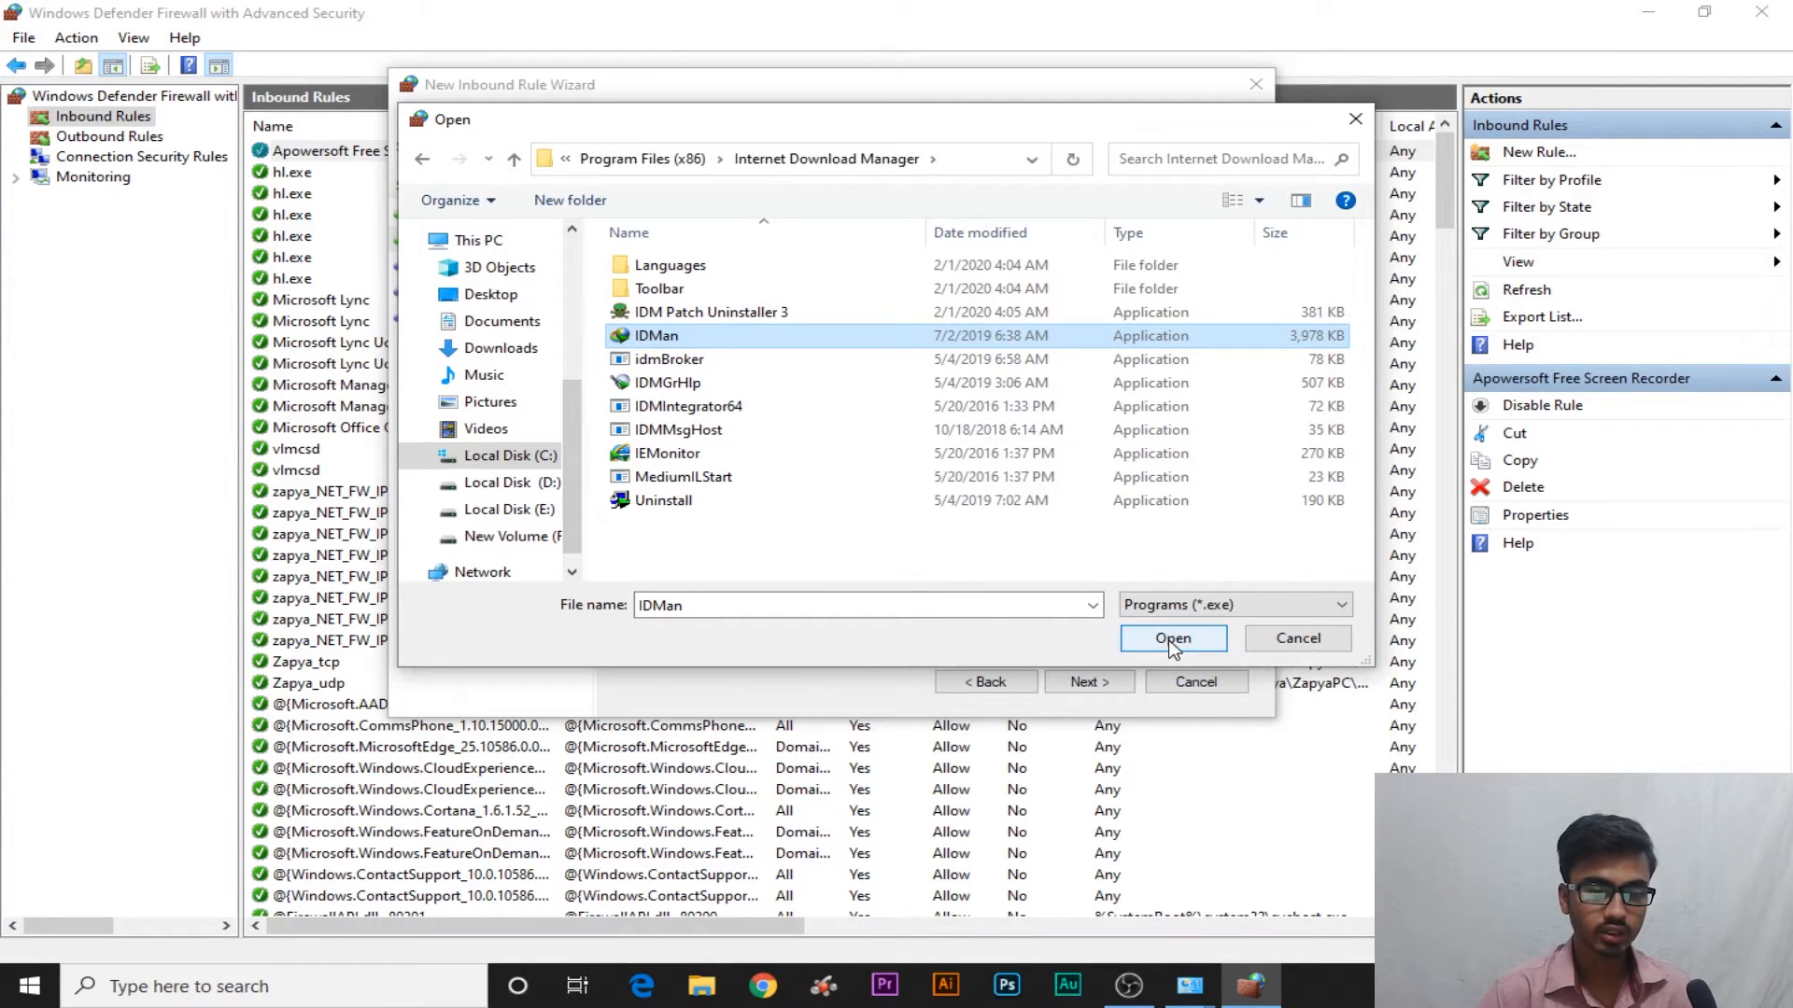
{"action": "left_click", "coordinate": [1226, 609]}
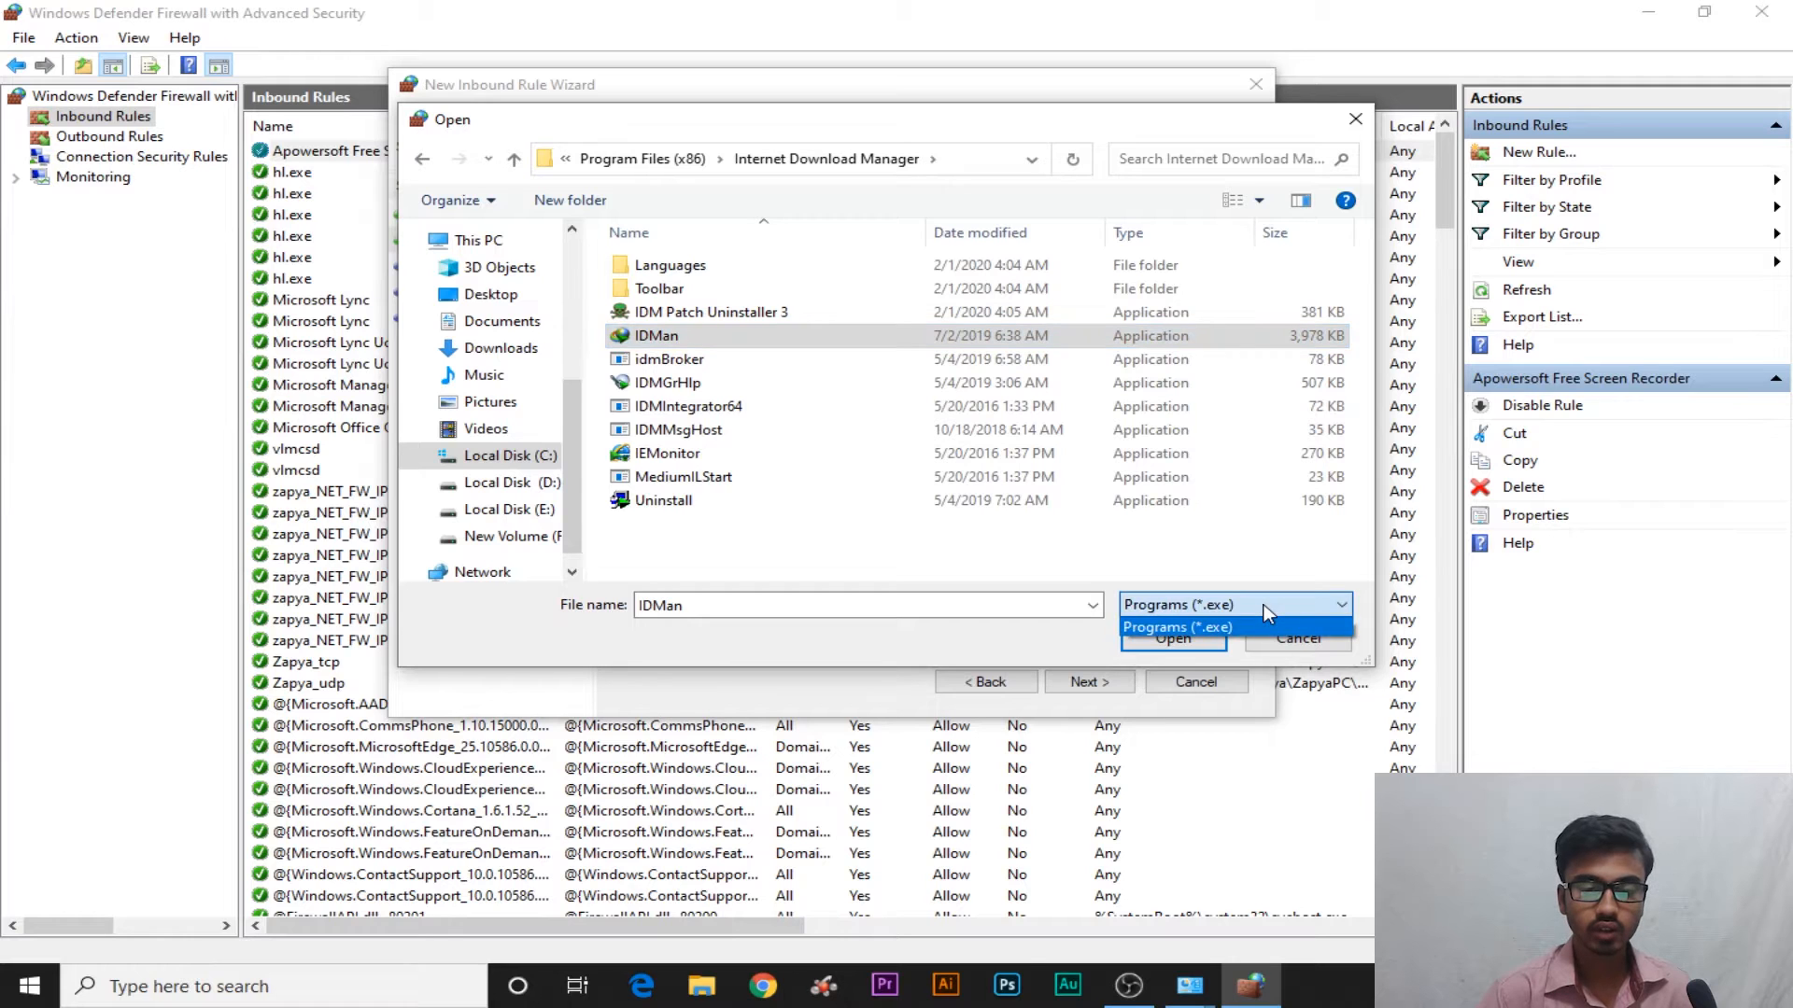
{"action": "left_click", "coordinate": [1232, 621]}
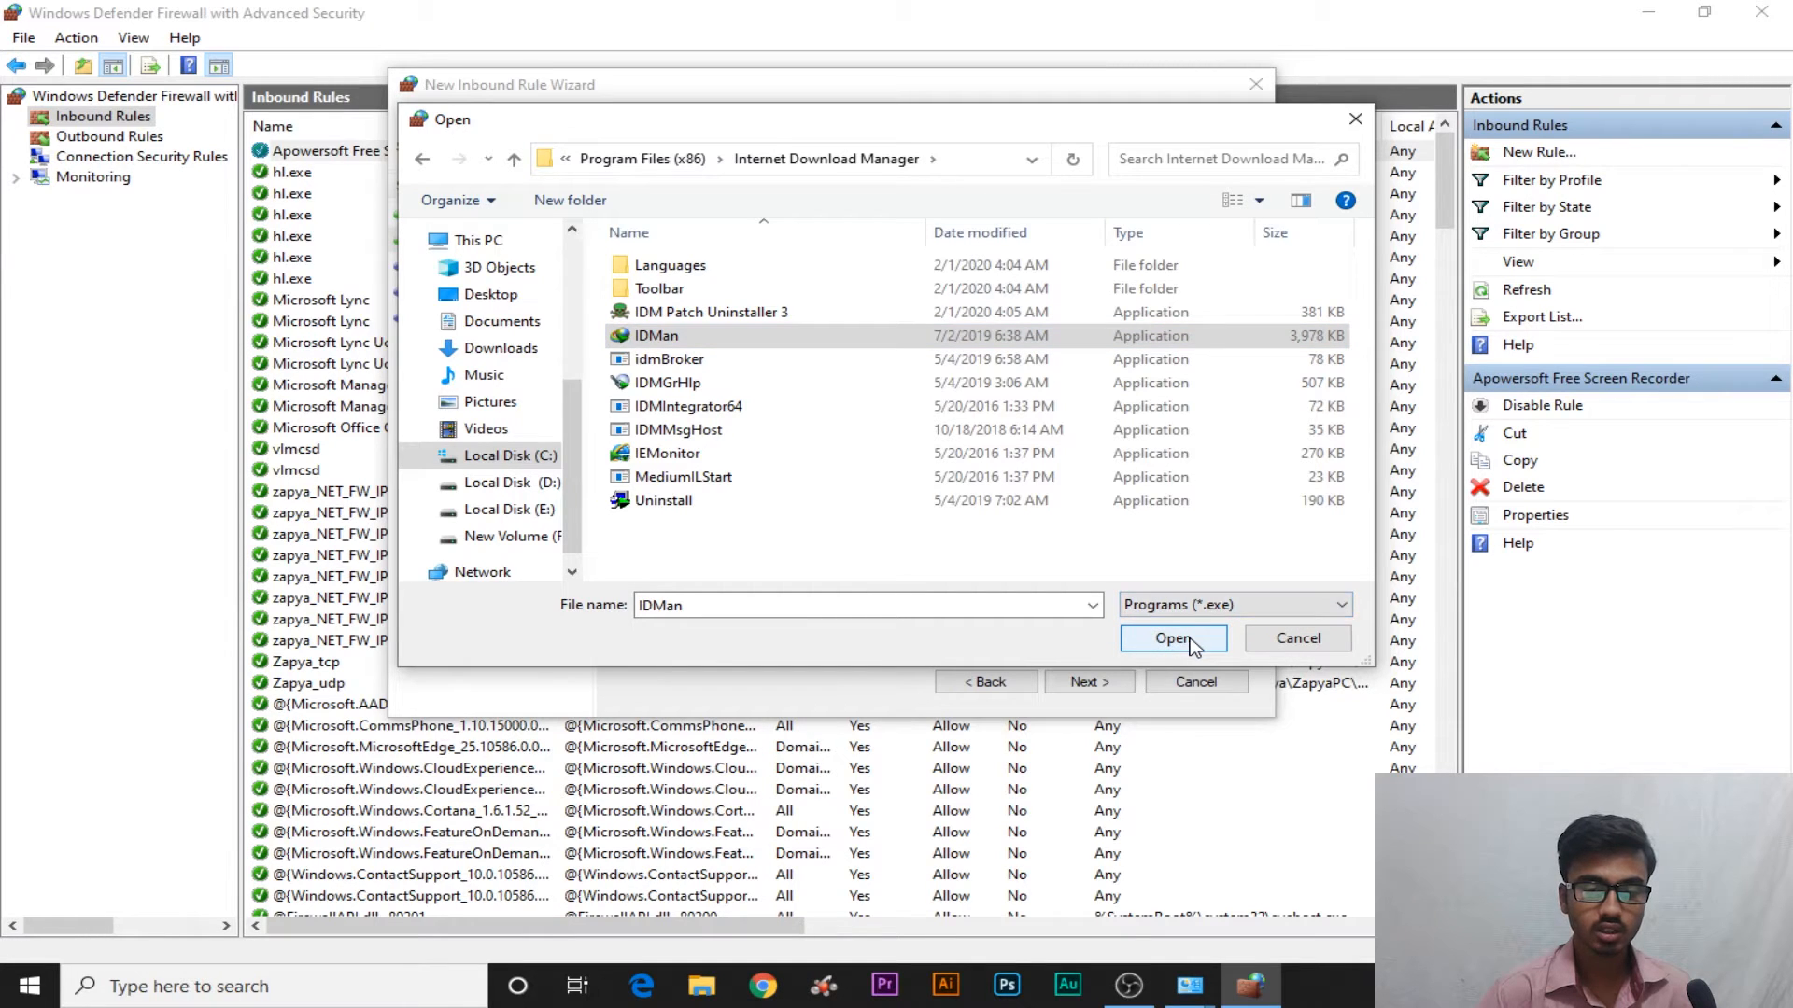
{"action": "left_click", "coordinate": [1173, 640]}
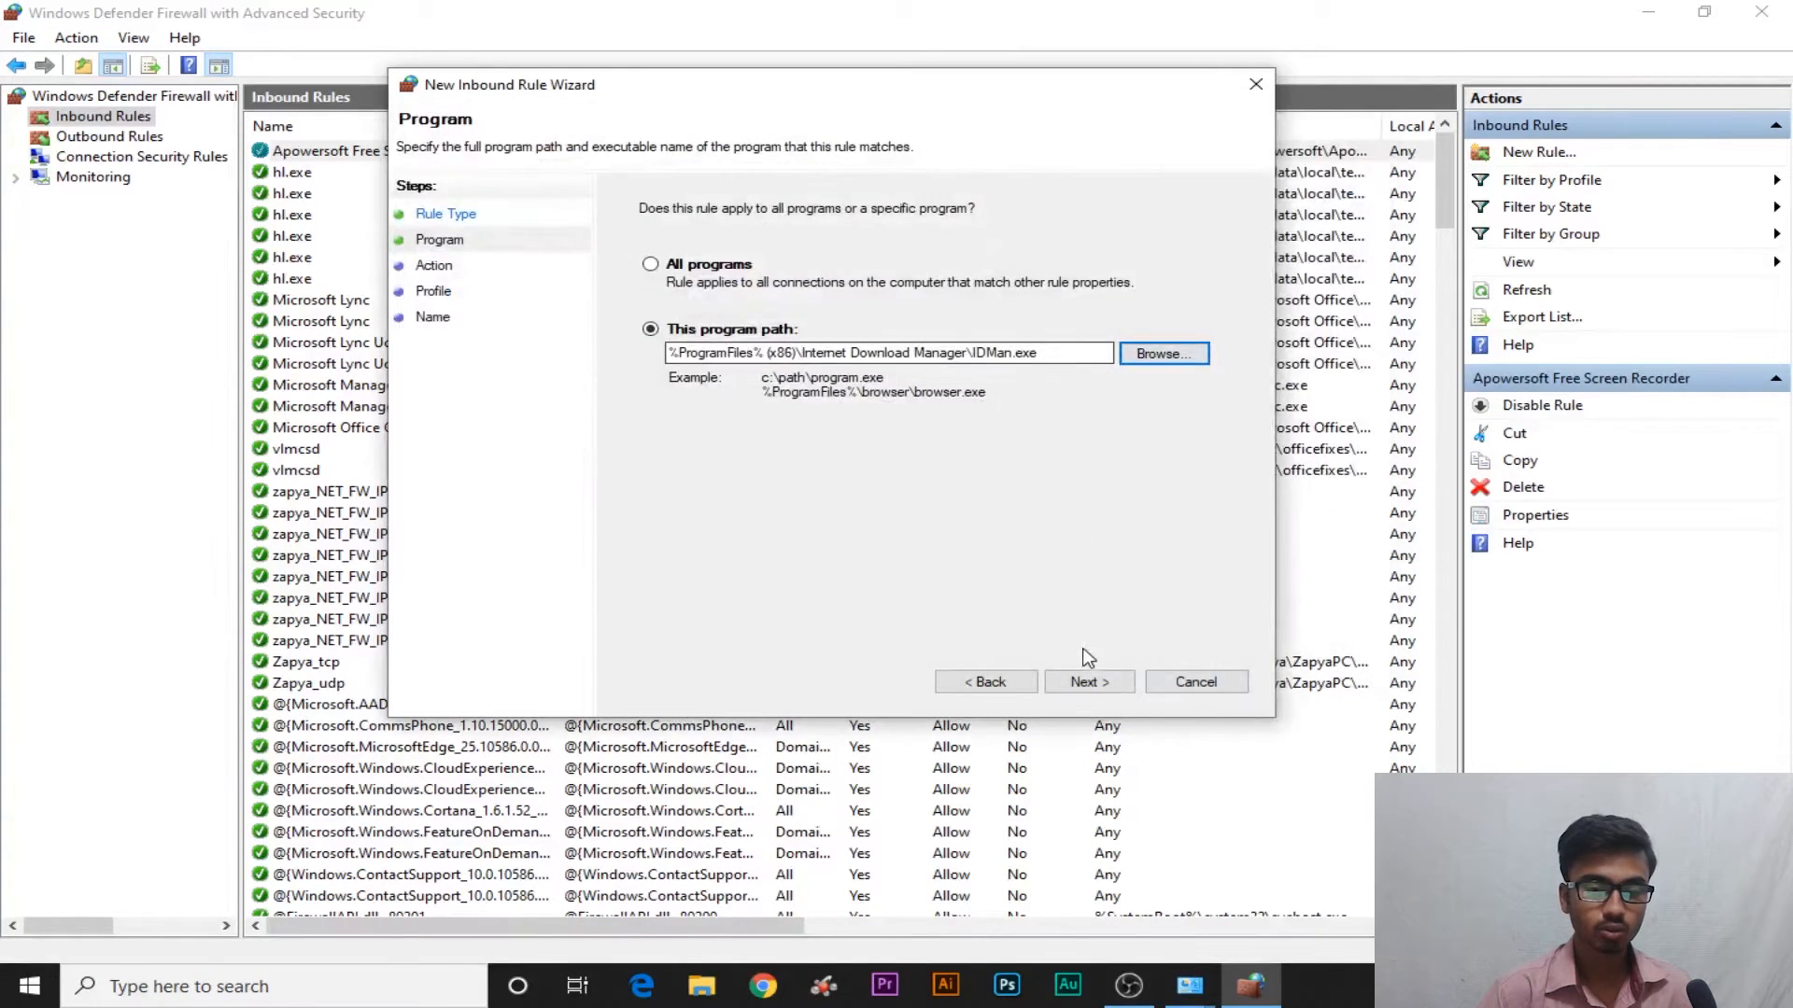
Set the action to allow the connection if secure, keeping the authenticated, integrity-protected default
{"action": "left_click", "coordinate": [1084, 682]}
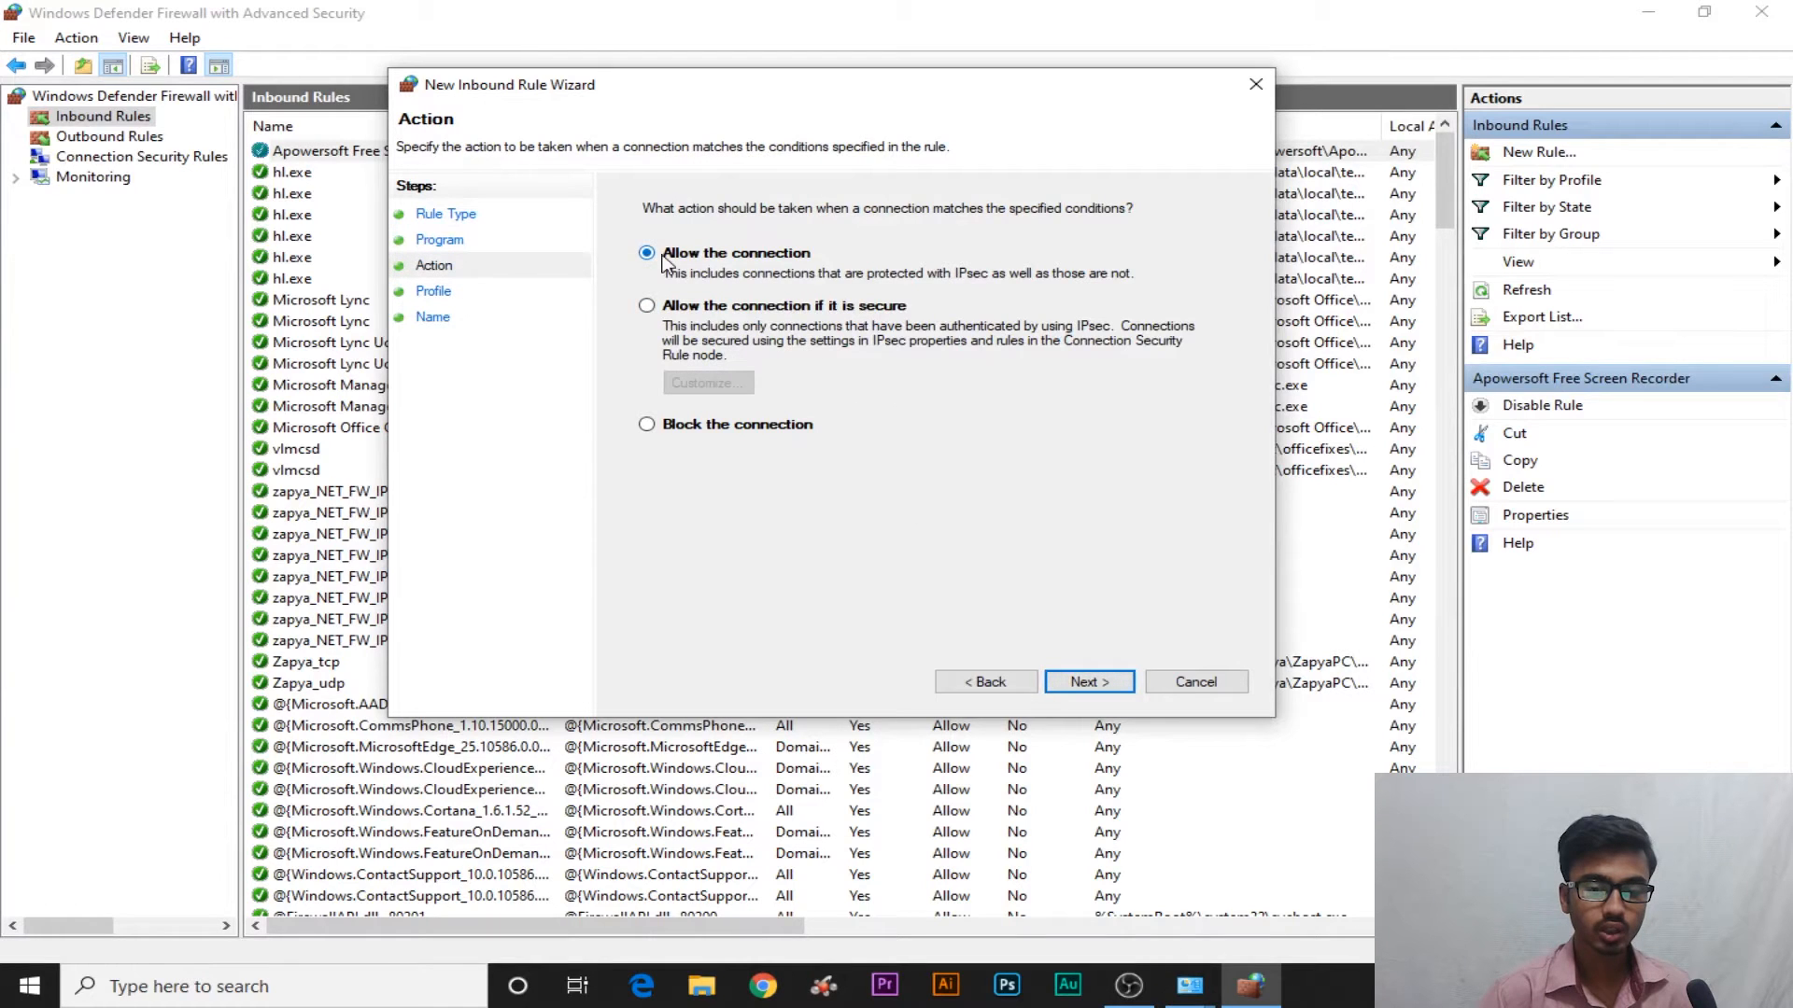
{"action": "left_click", "coordinate": [787, 316]}
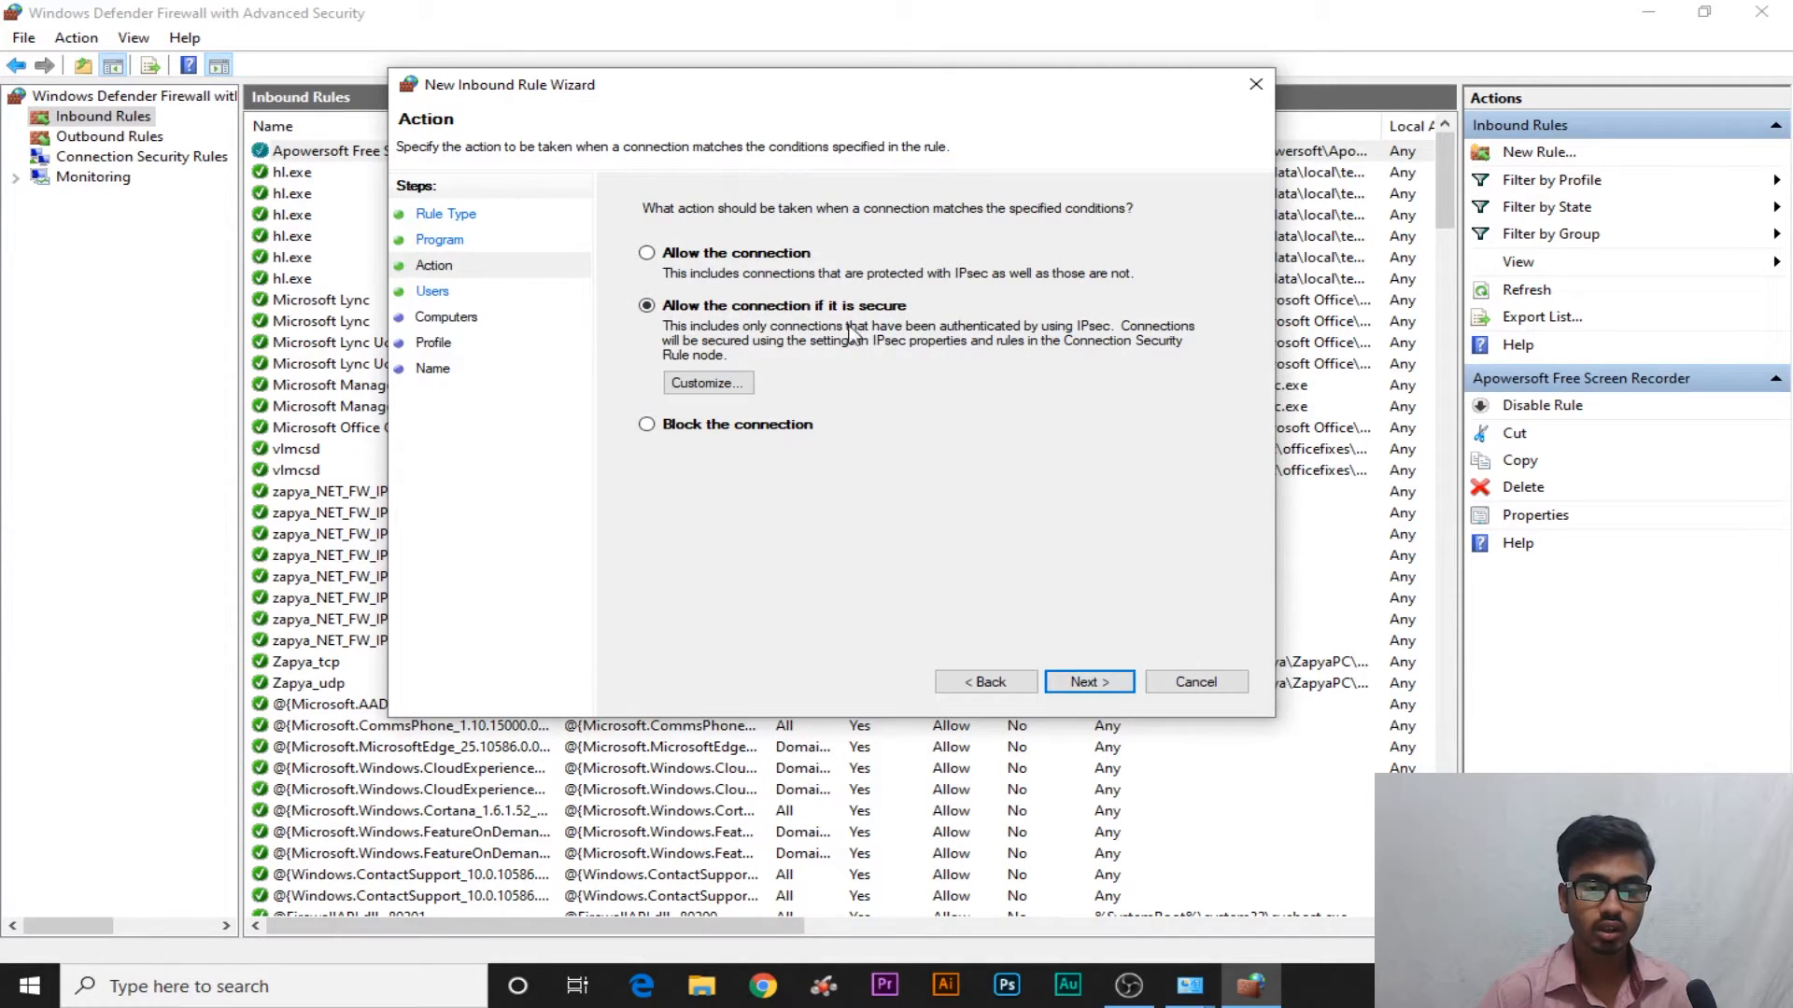
{"action": "left_click", "coordinate": [715, 385]}
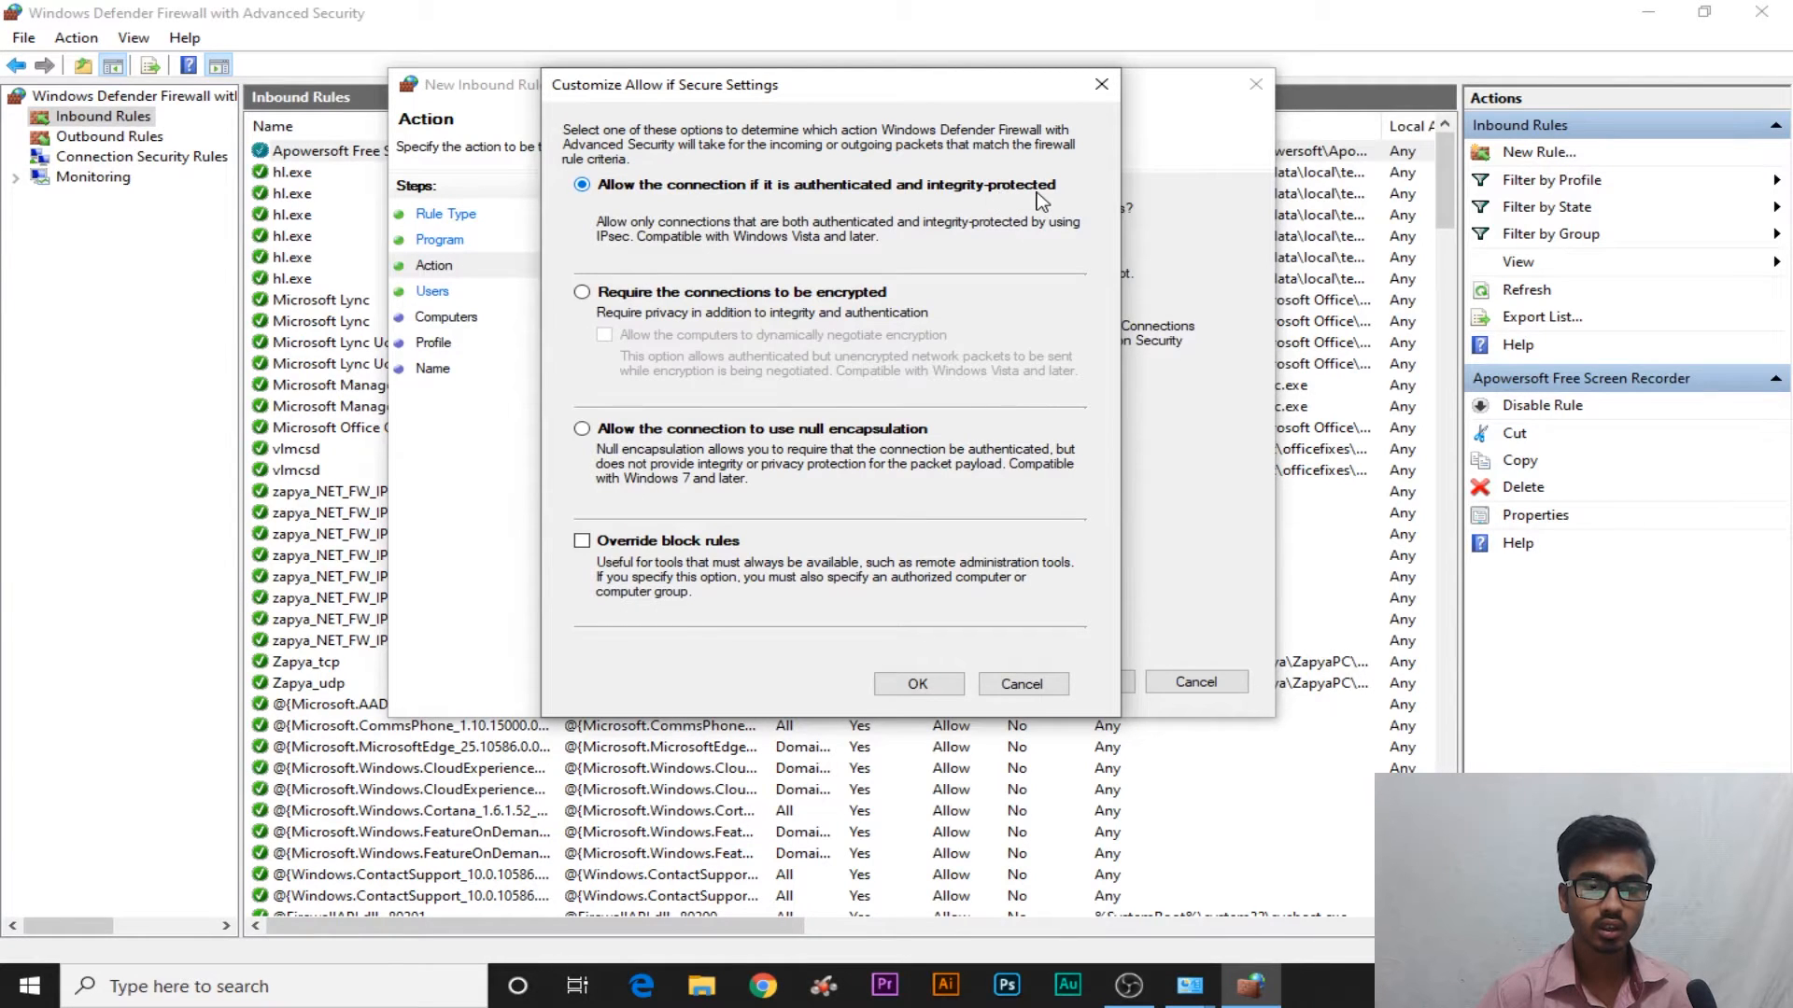
{"action": "left_click", "coordinate": [892, 680]}
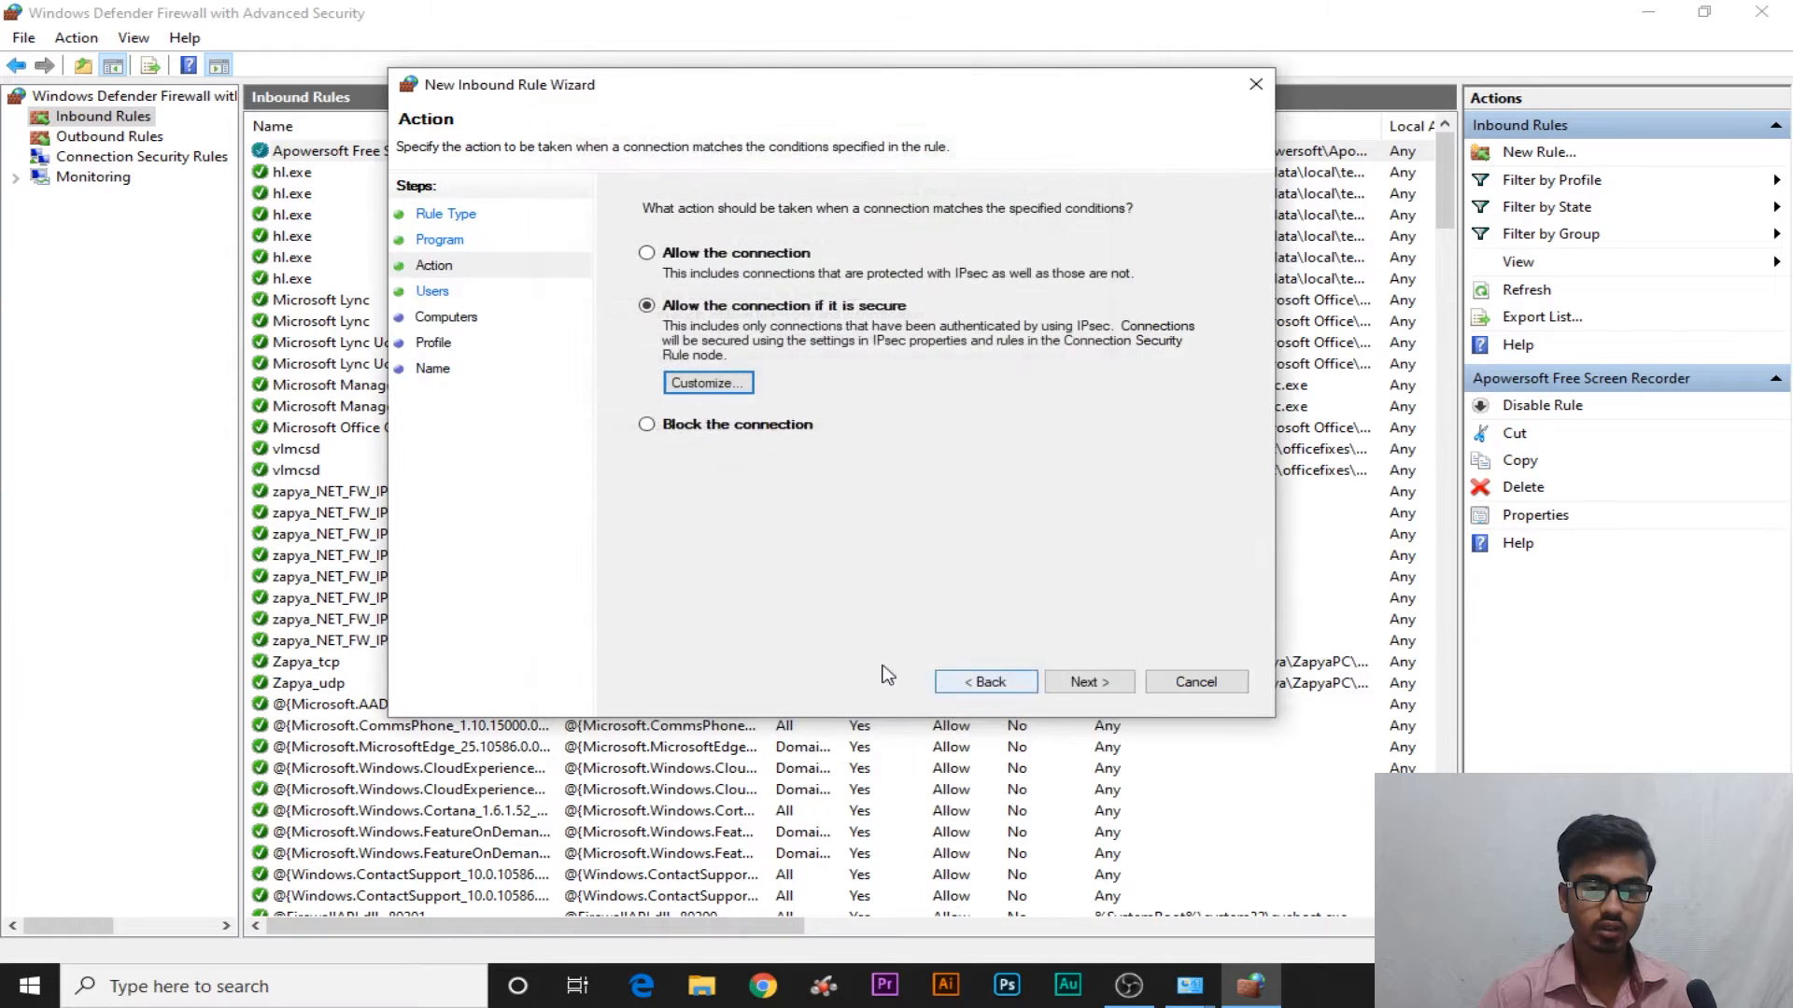
{"action": "left_click", "coordinate": [1088, 681]}
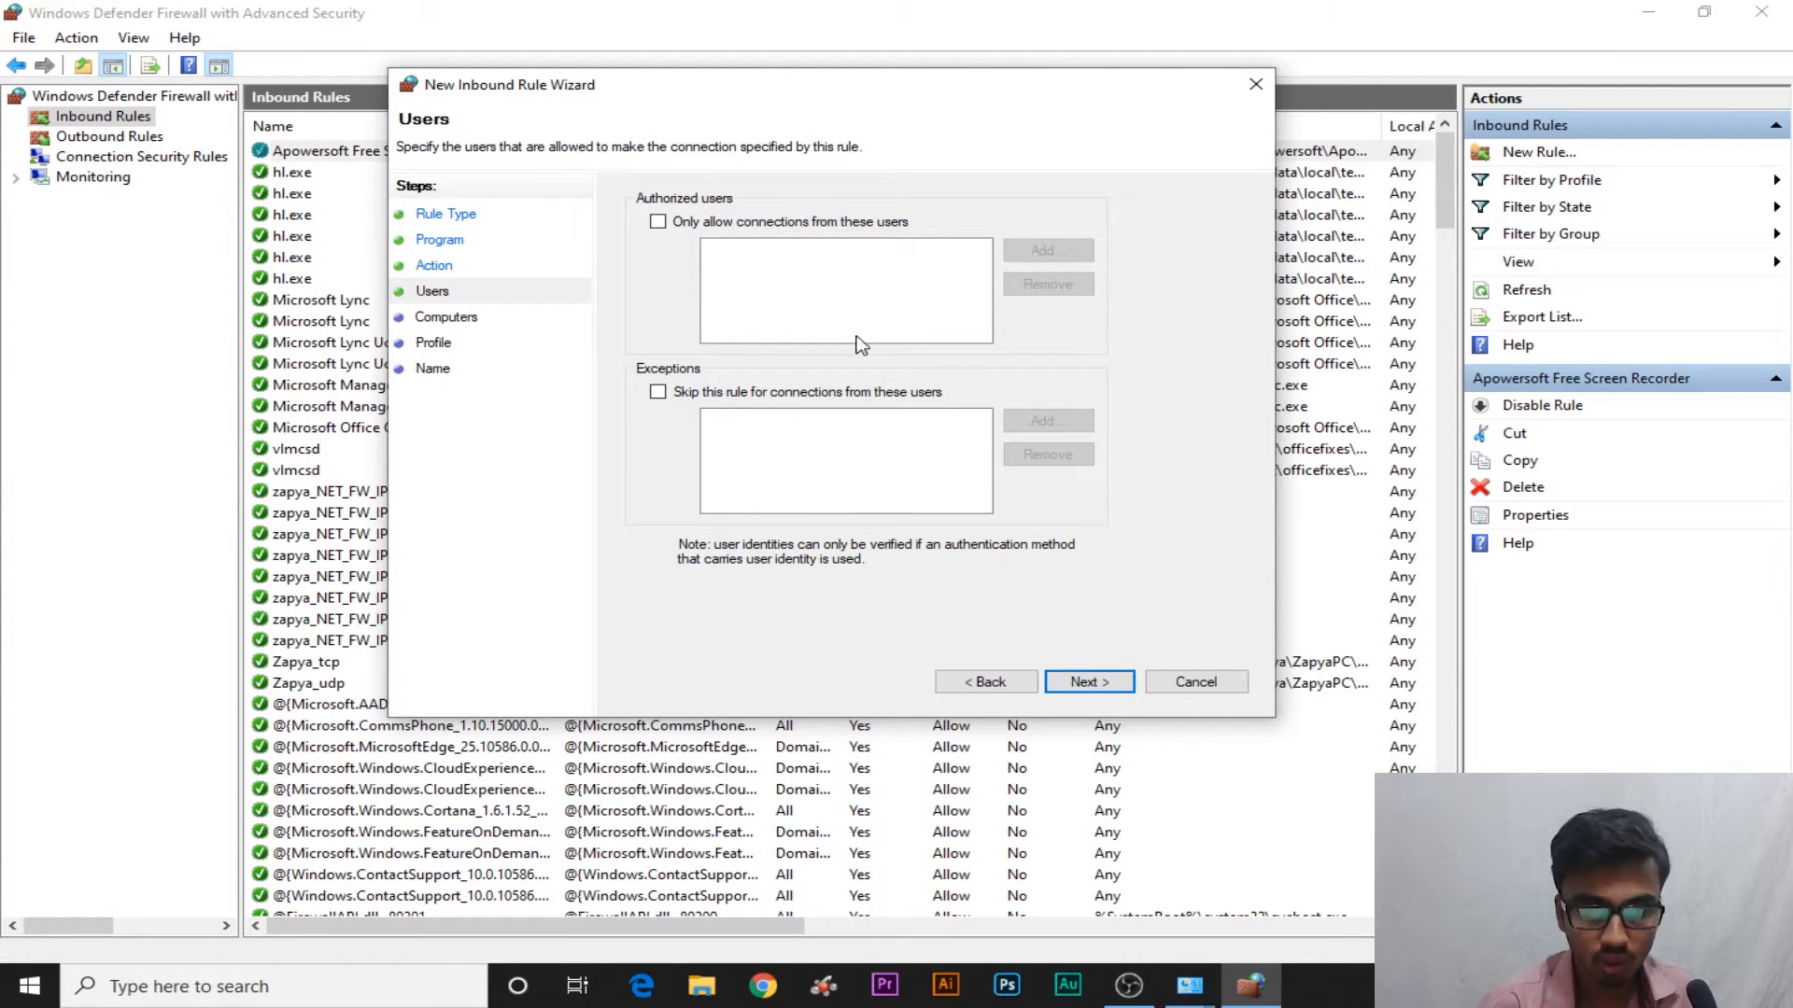
Skip the Users and Computers pages without restrictions to reach Profile
{"action": "left_click", "coordinate": [1110, 689]}
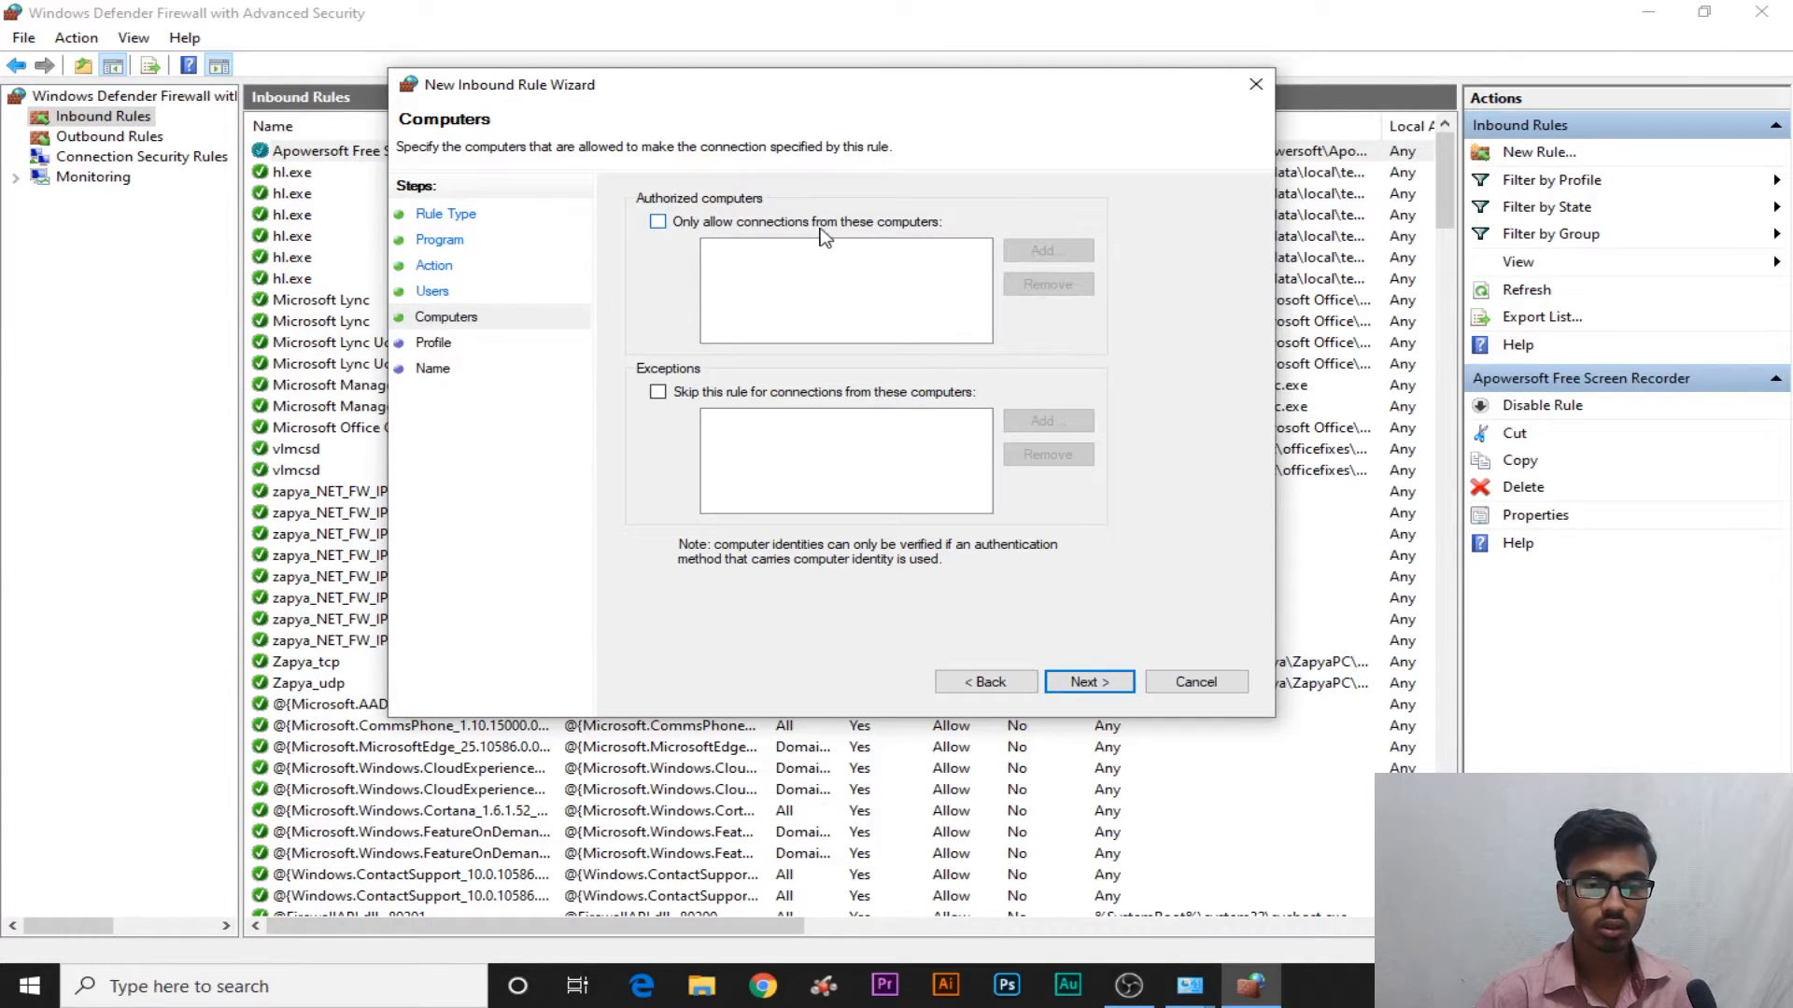
{"action": "left_click", "coordinate": [1125, 686]}
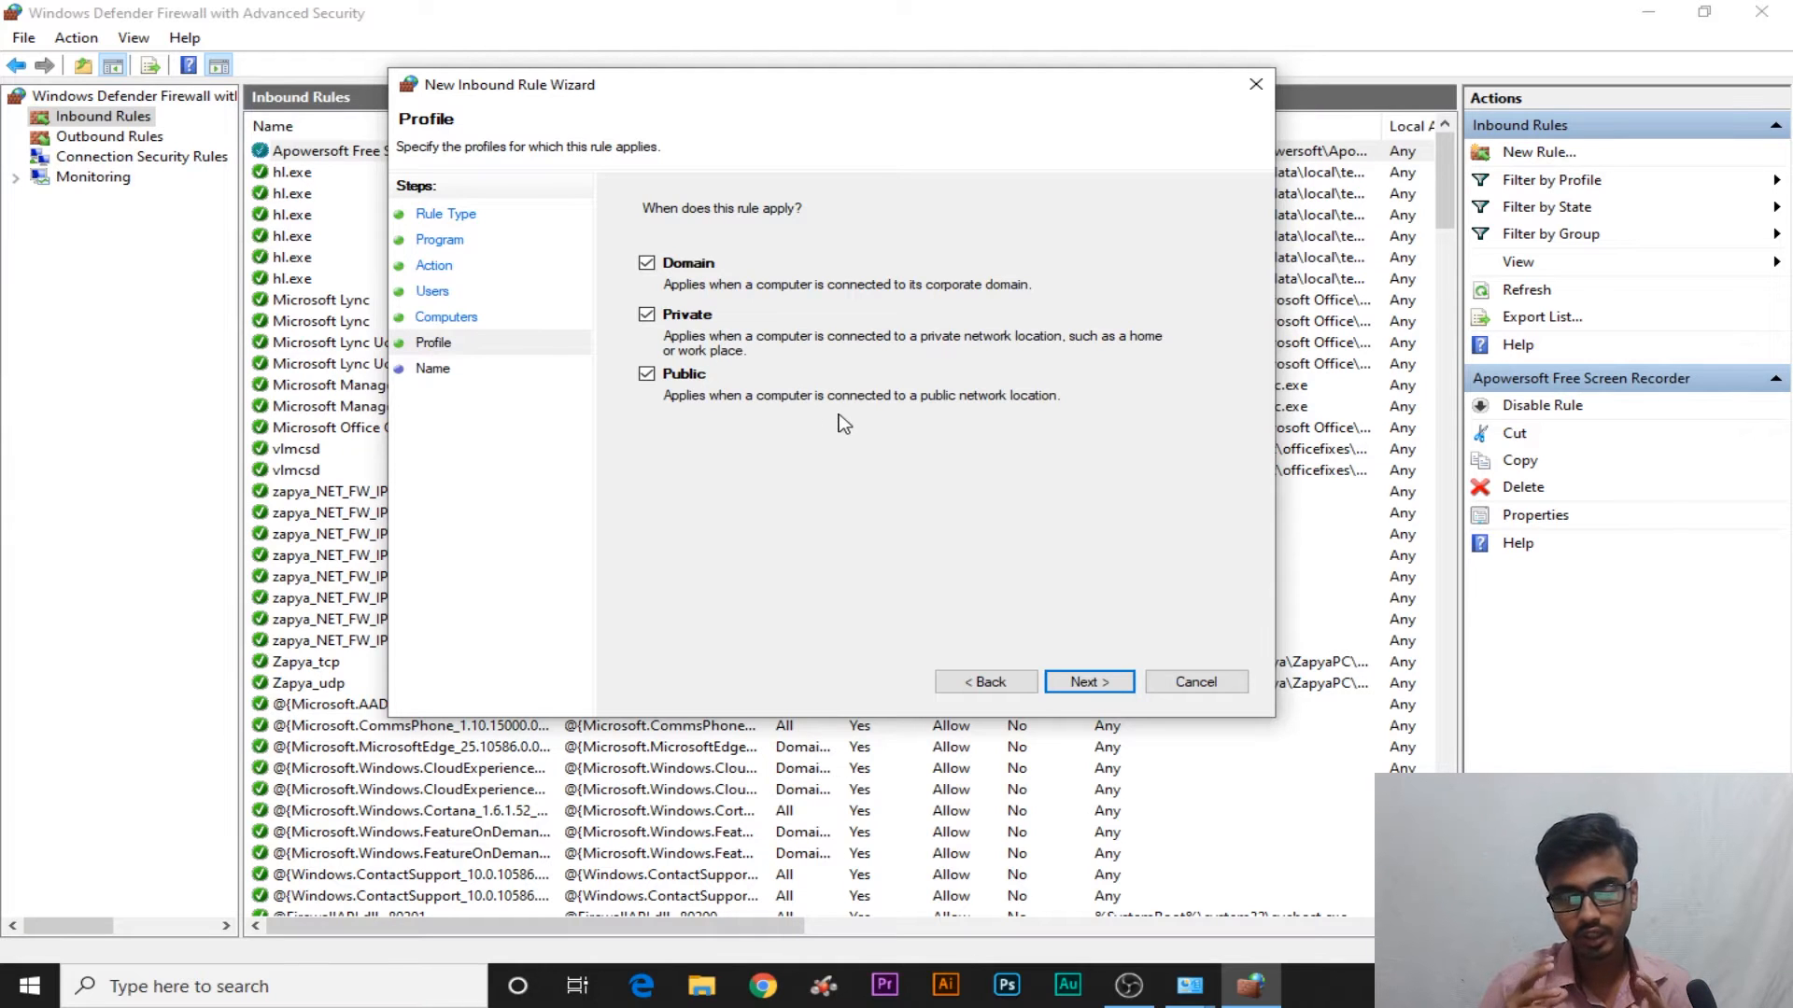
Name the inbound rule 'IDM Rule' with description 'idm rule' and finish the wizard
{"action": "left_click", "coordinate": [1083, 681]}
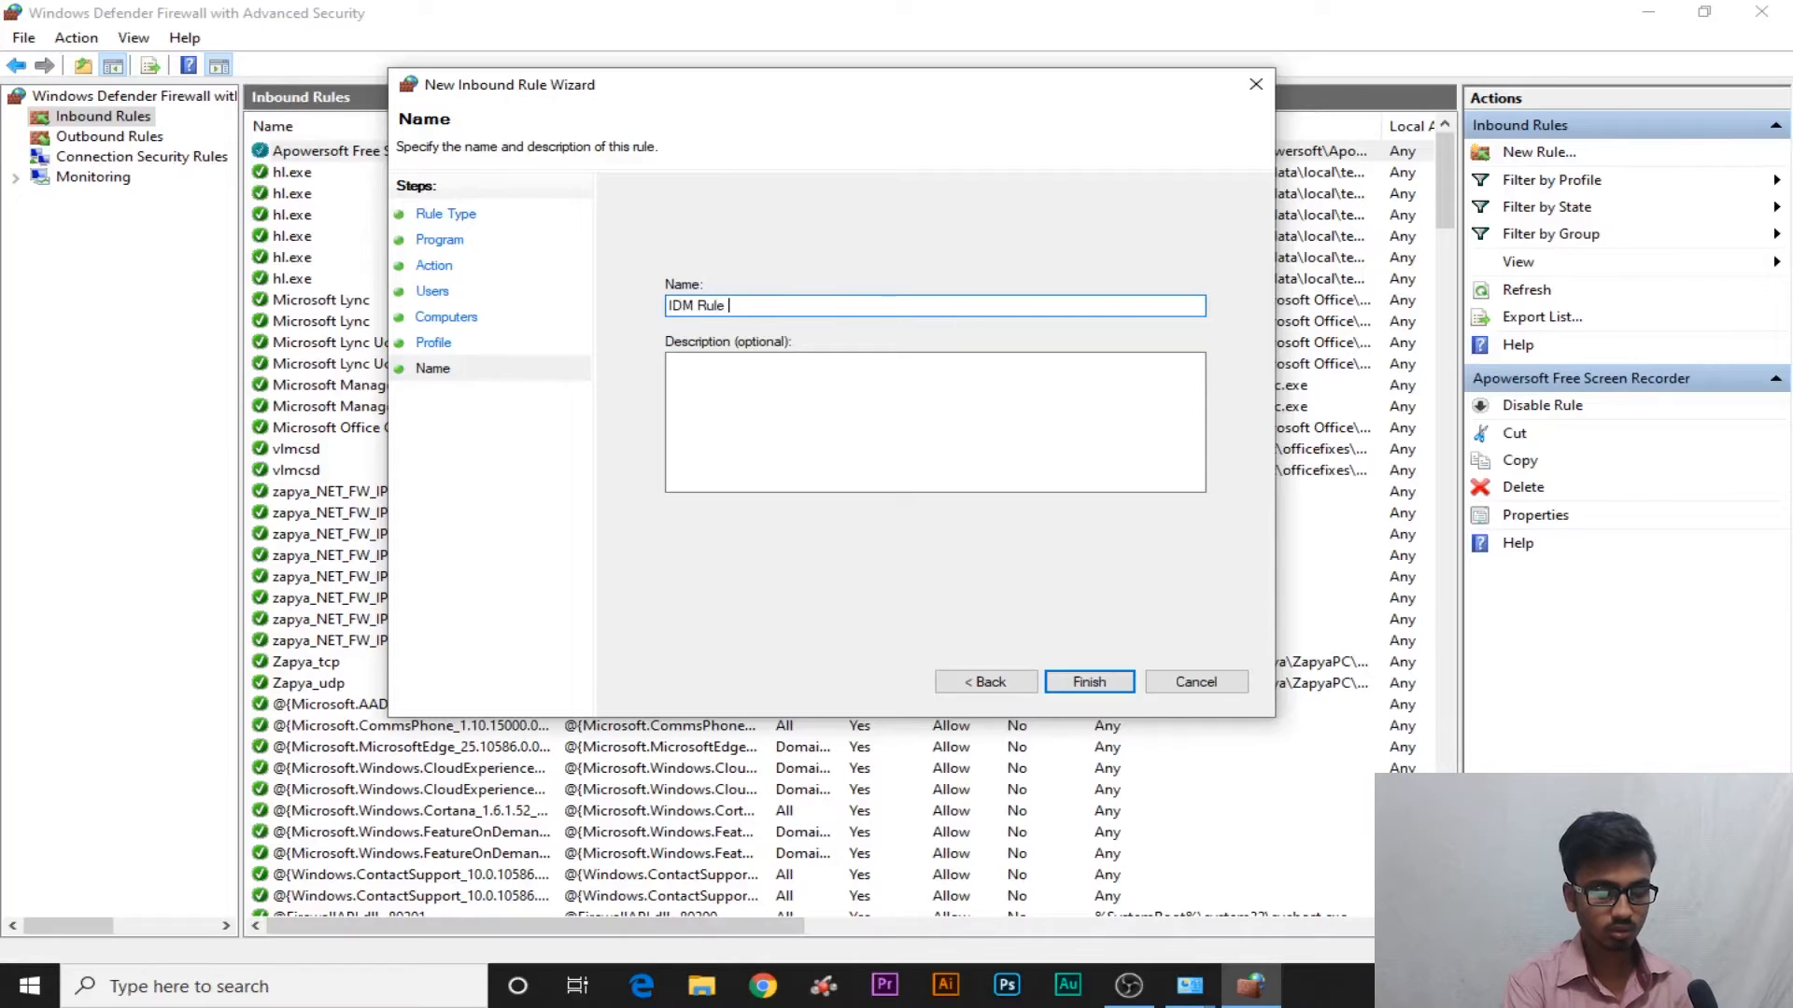
{"action": "left_click", "coordinate": [703, 403]}
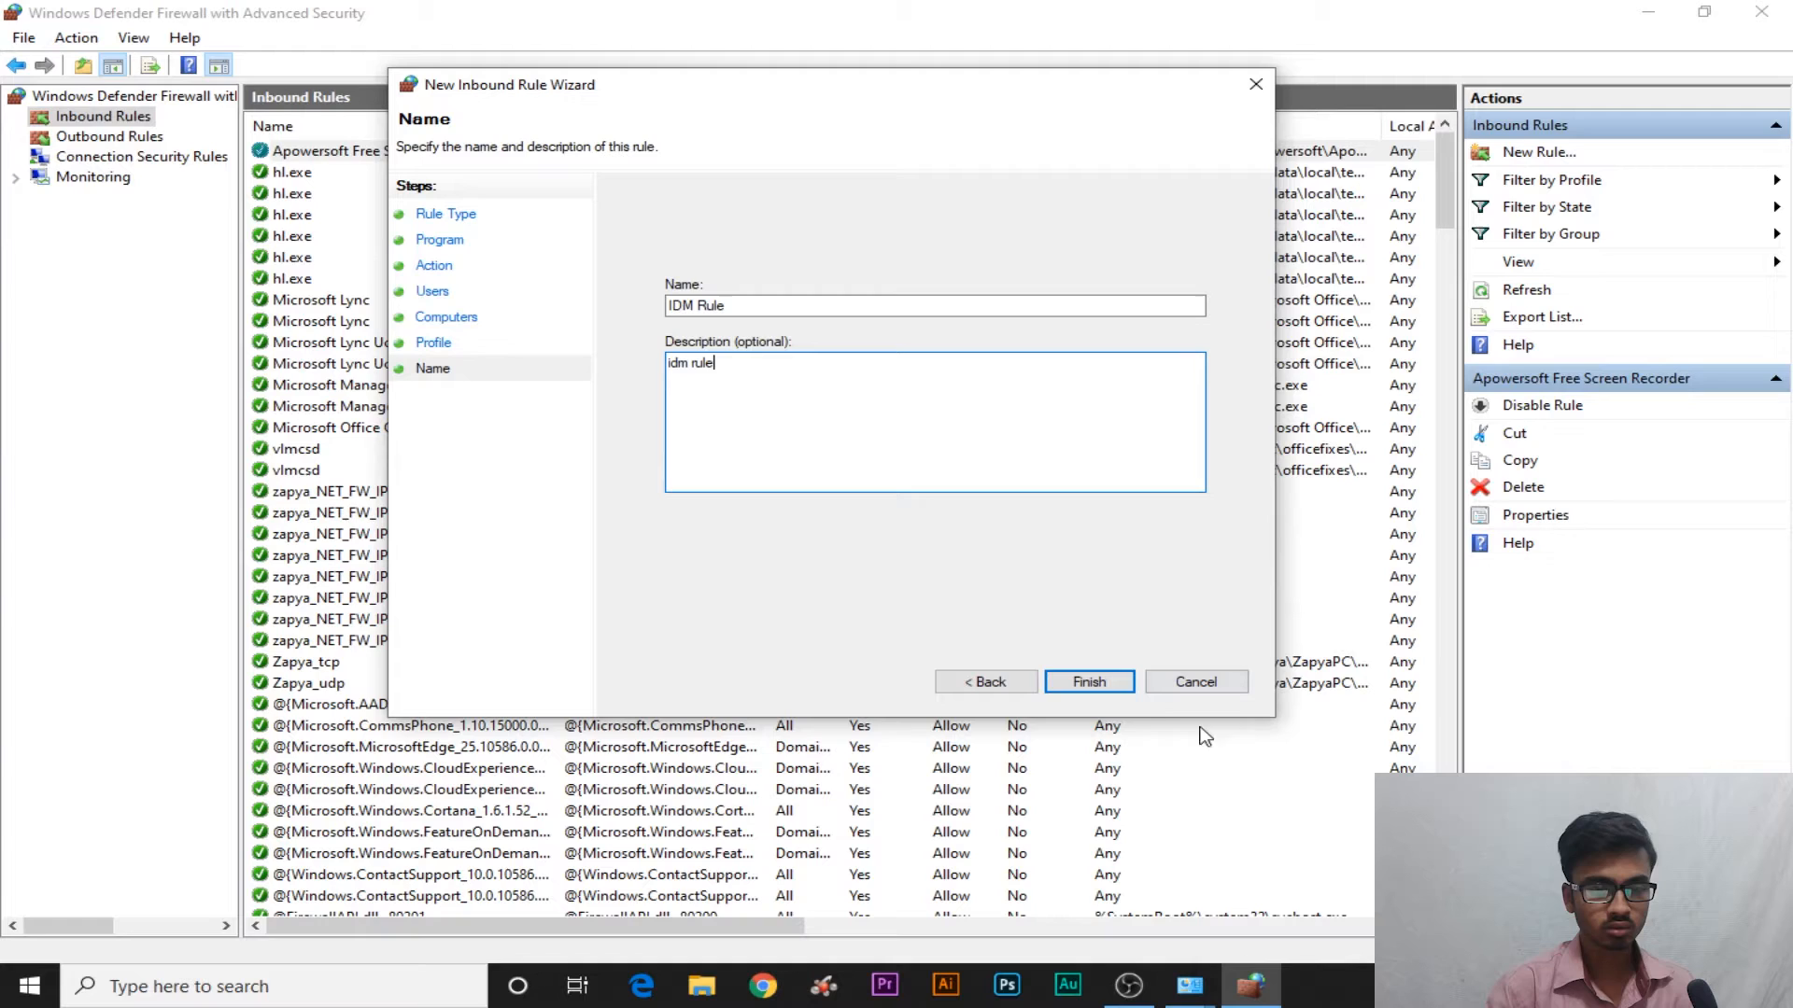
{"action": "left_click", "coordinate": [1089, 682]}
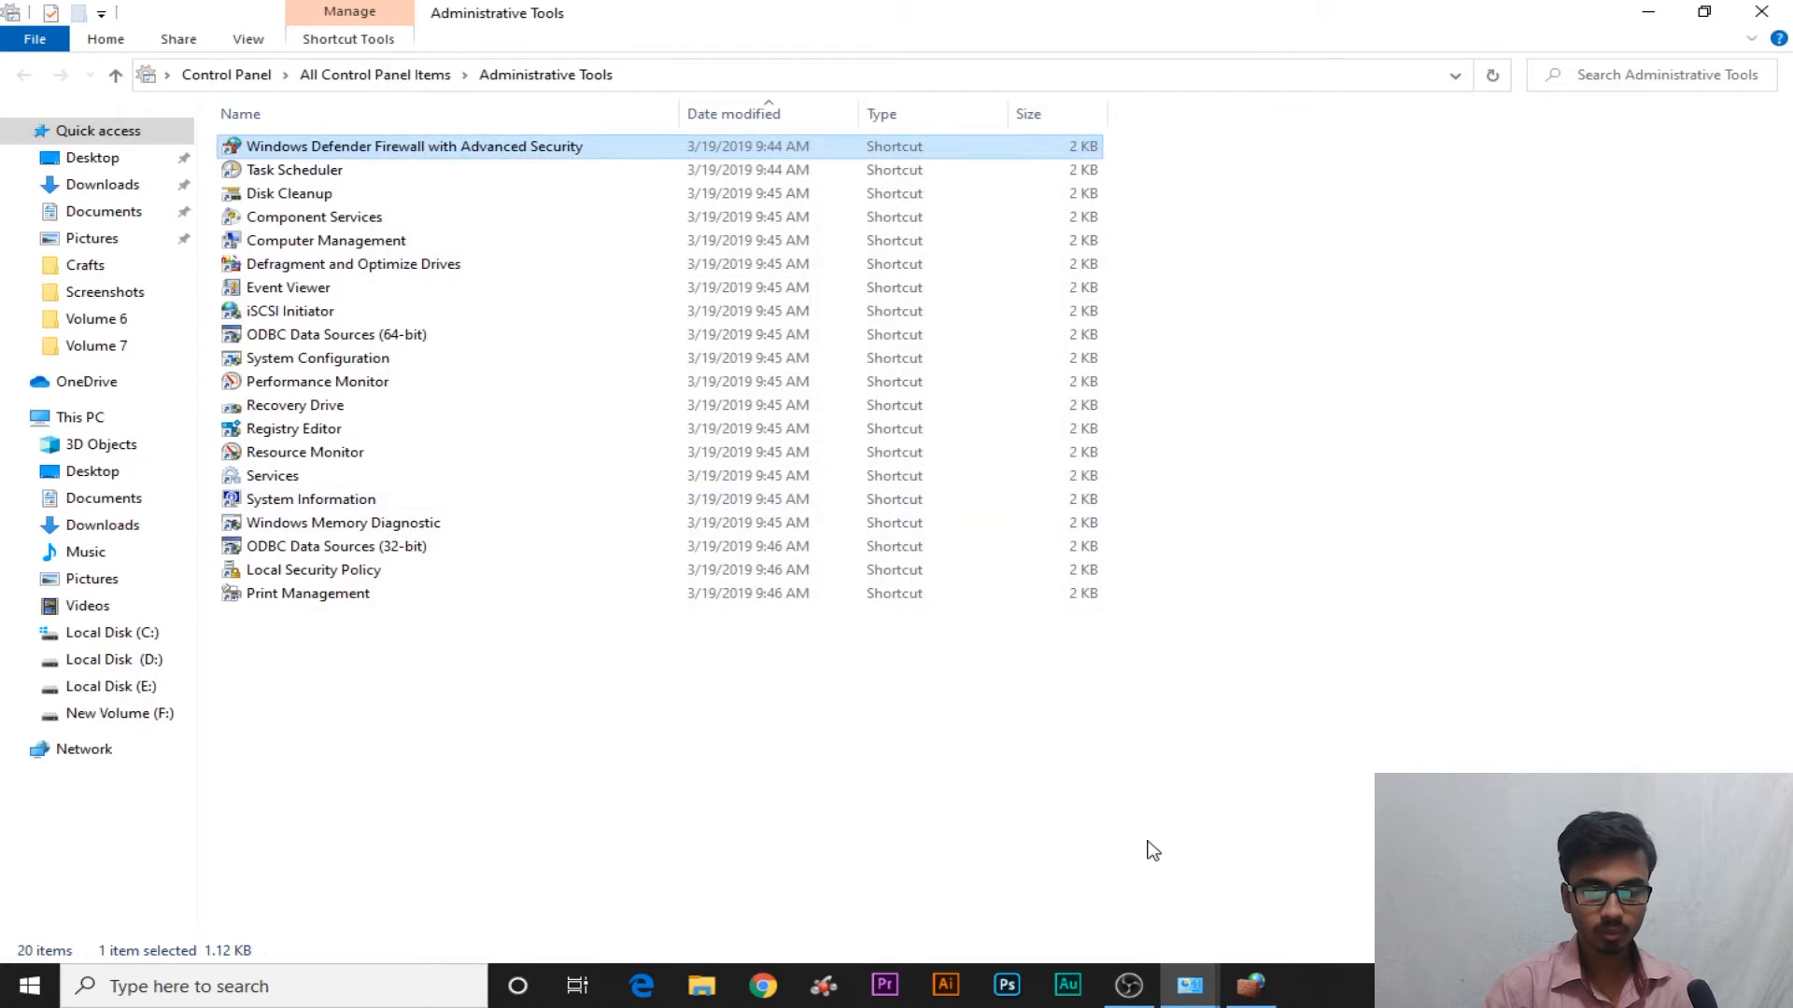
{"action": "left_click", "coordinate": [1251, 986]}
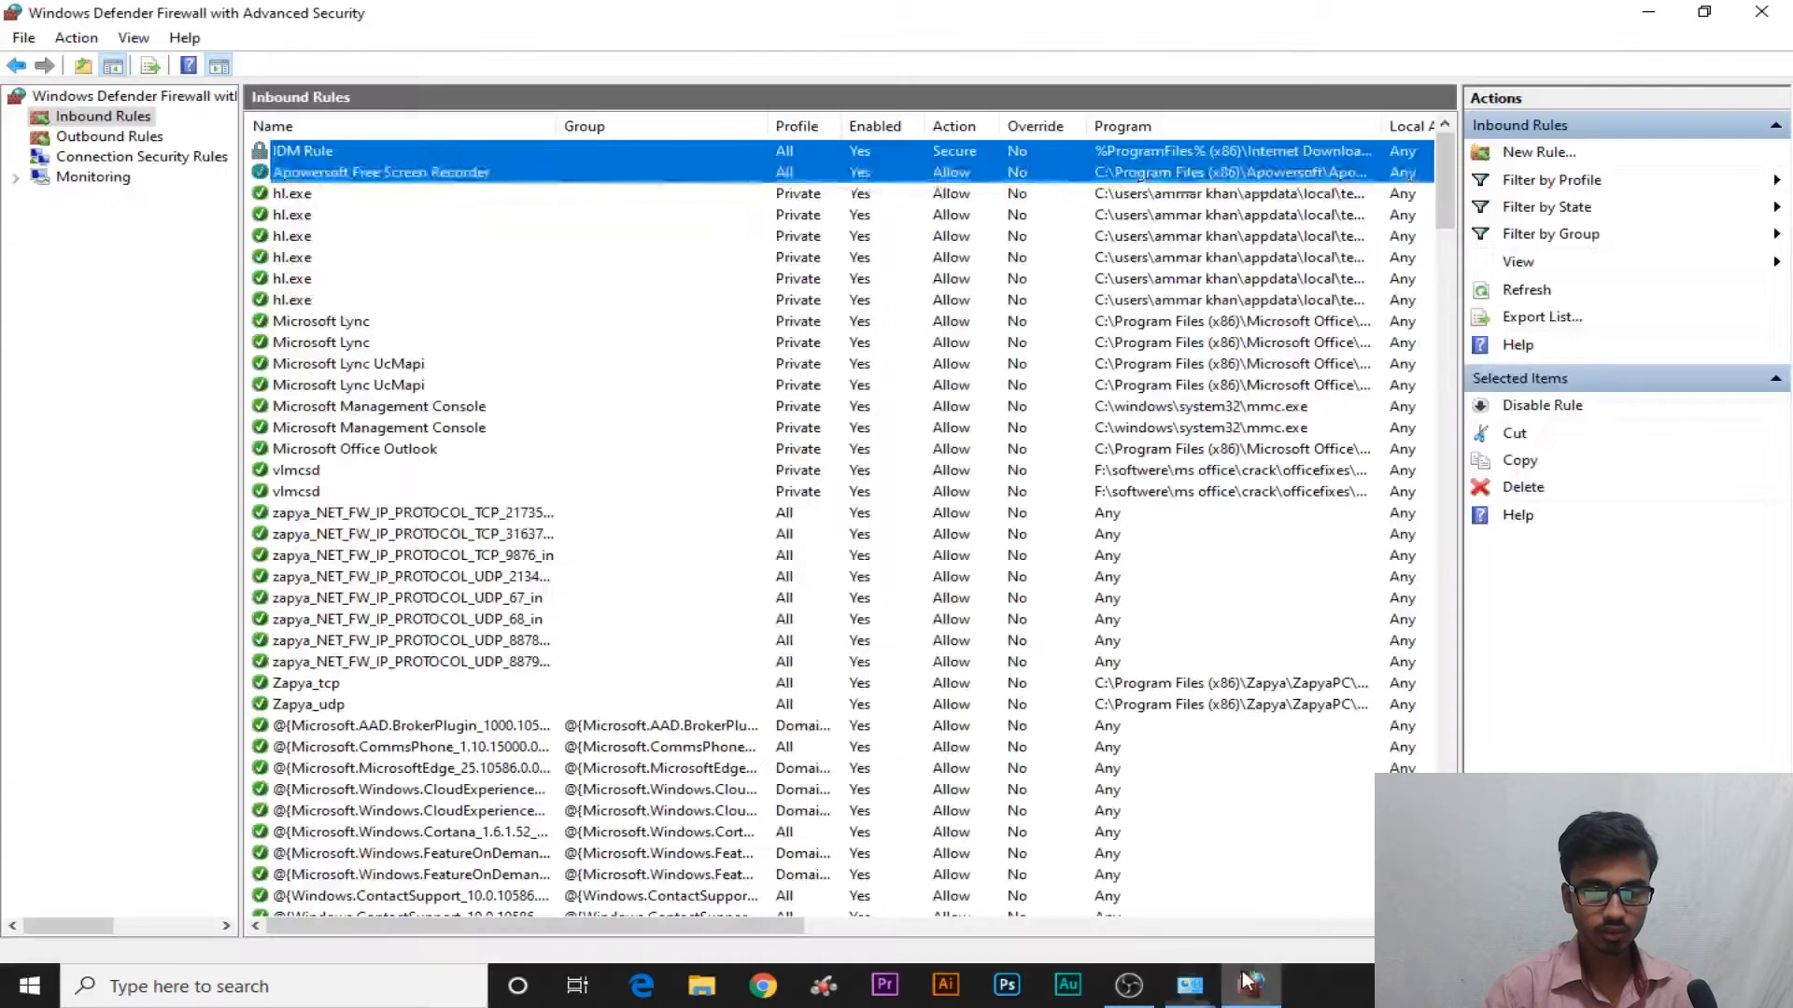
Select IDM Rule, resize the Program and Local Address columns, then switch to Outbound Rules
{"action": "left_click", "coordinate": [389, 166]}
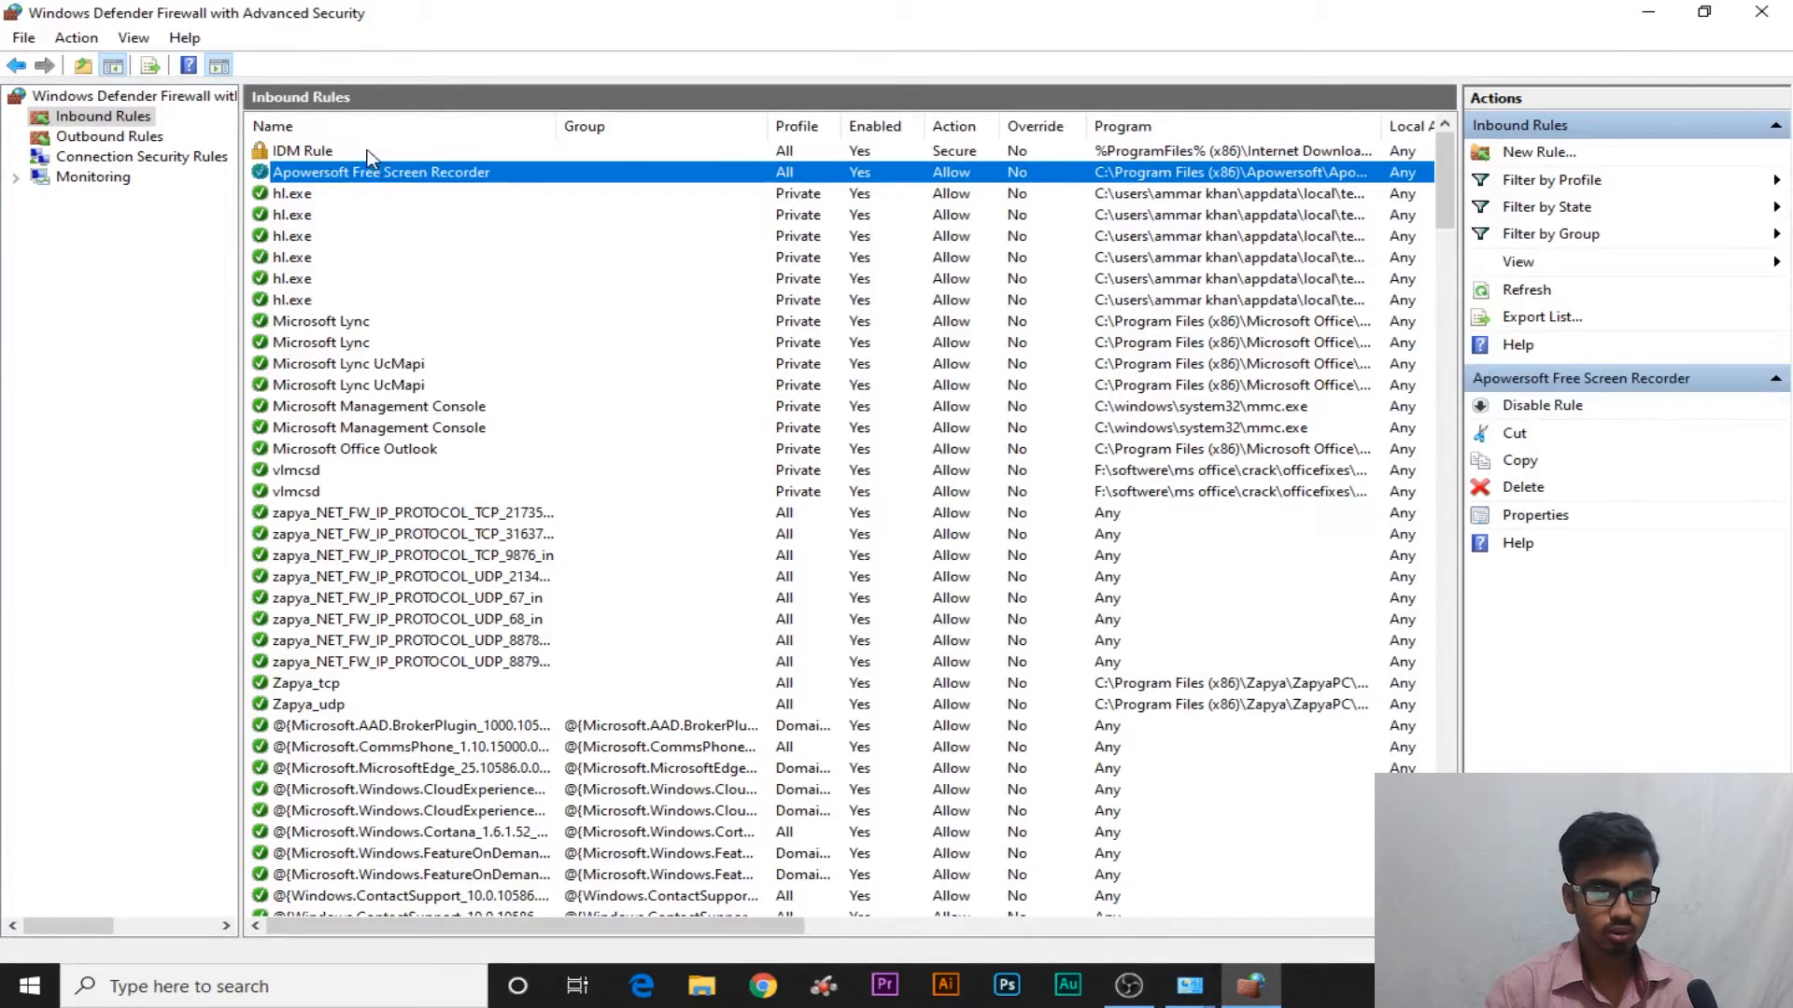
{"action": "left_click", "coordinate": [957, 144]}
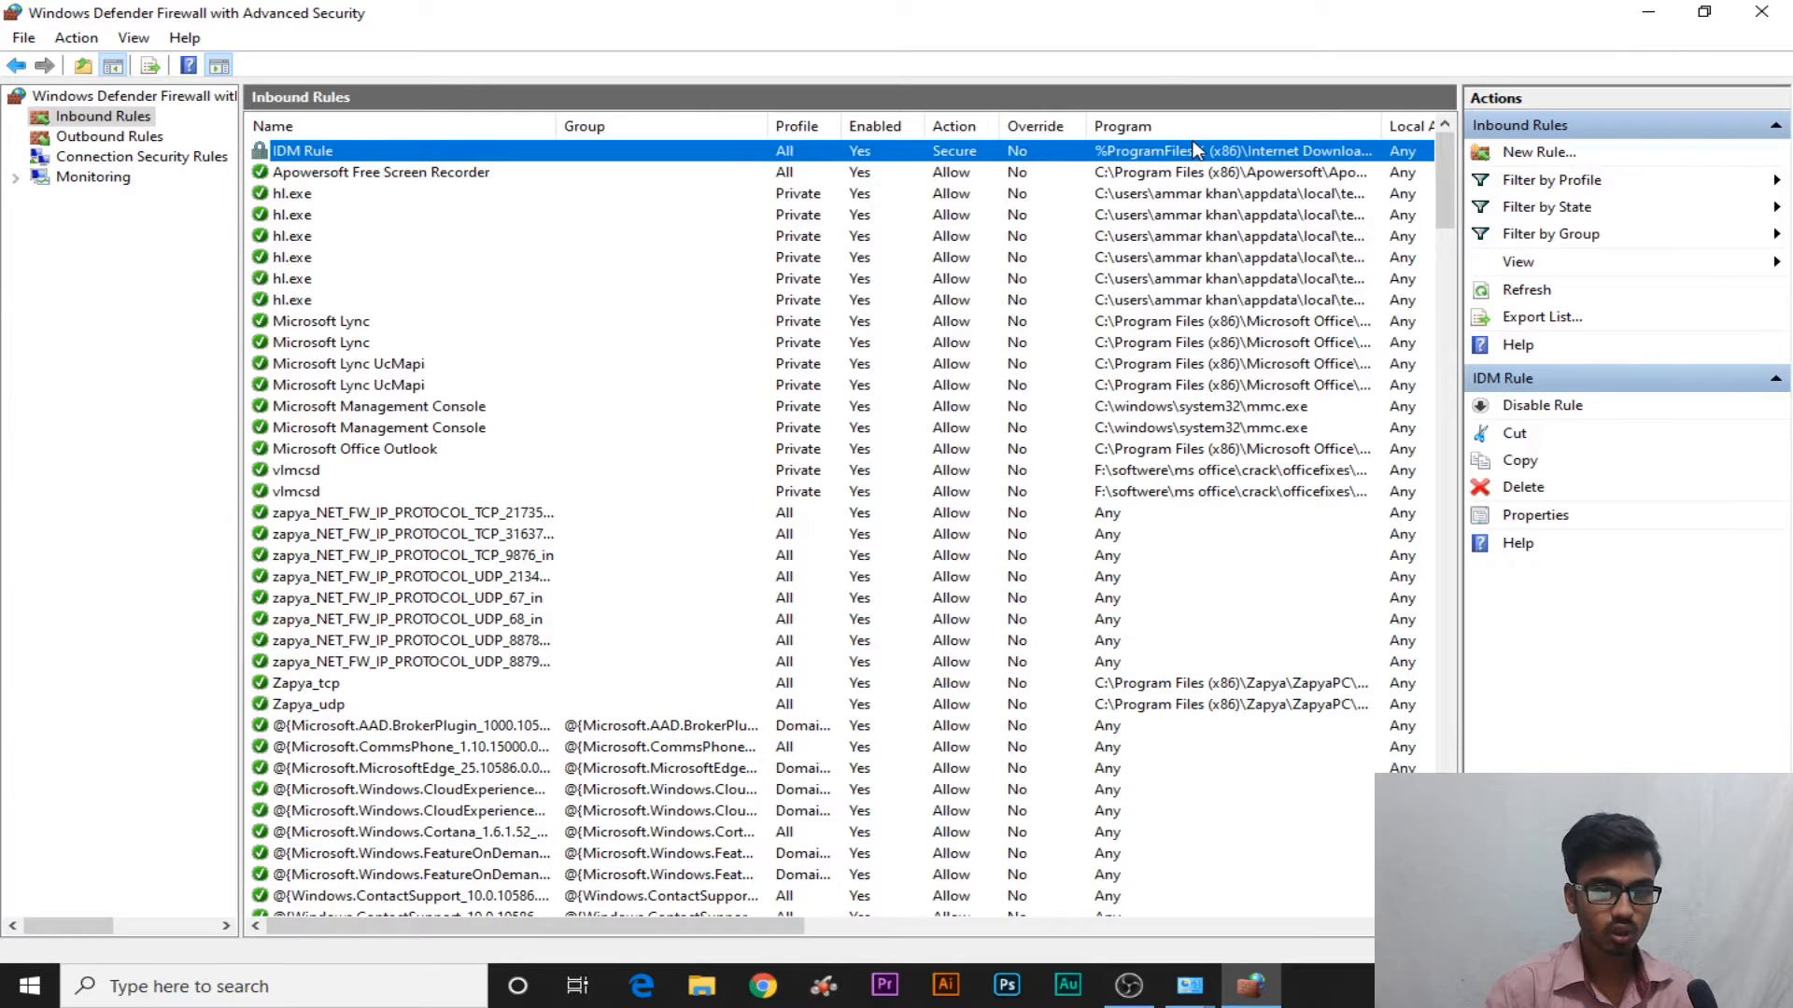
{"action": "left_click_drag", "start_coordinate": [1382, 126], "coordinate": [1255, 126]}
{"action": "left_click_drag", "start_coordinate": [1379, 128], "coordinate": [1379, 166]}
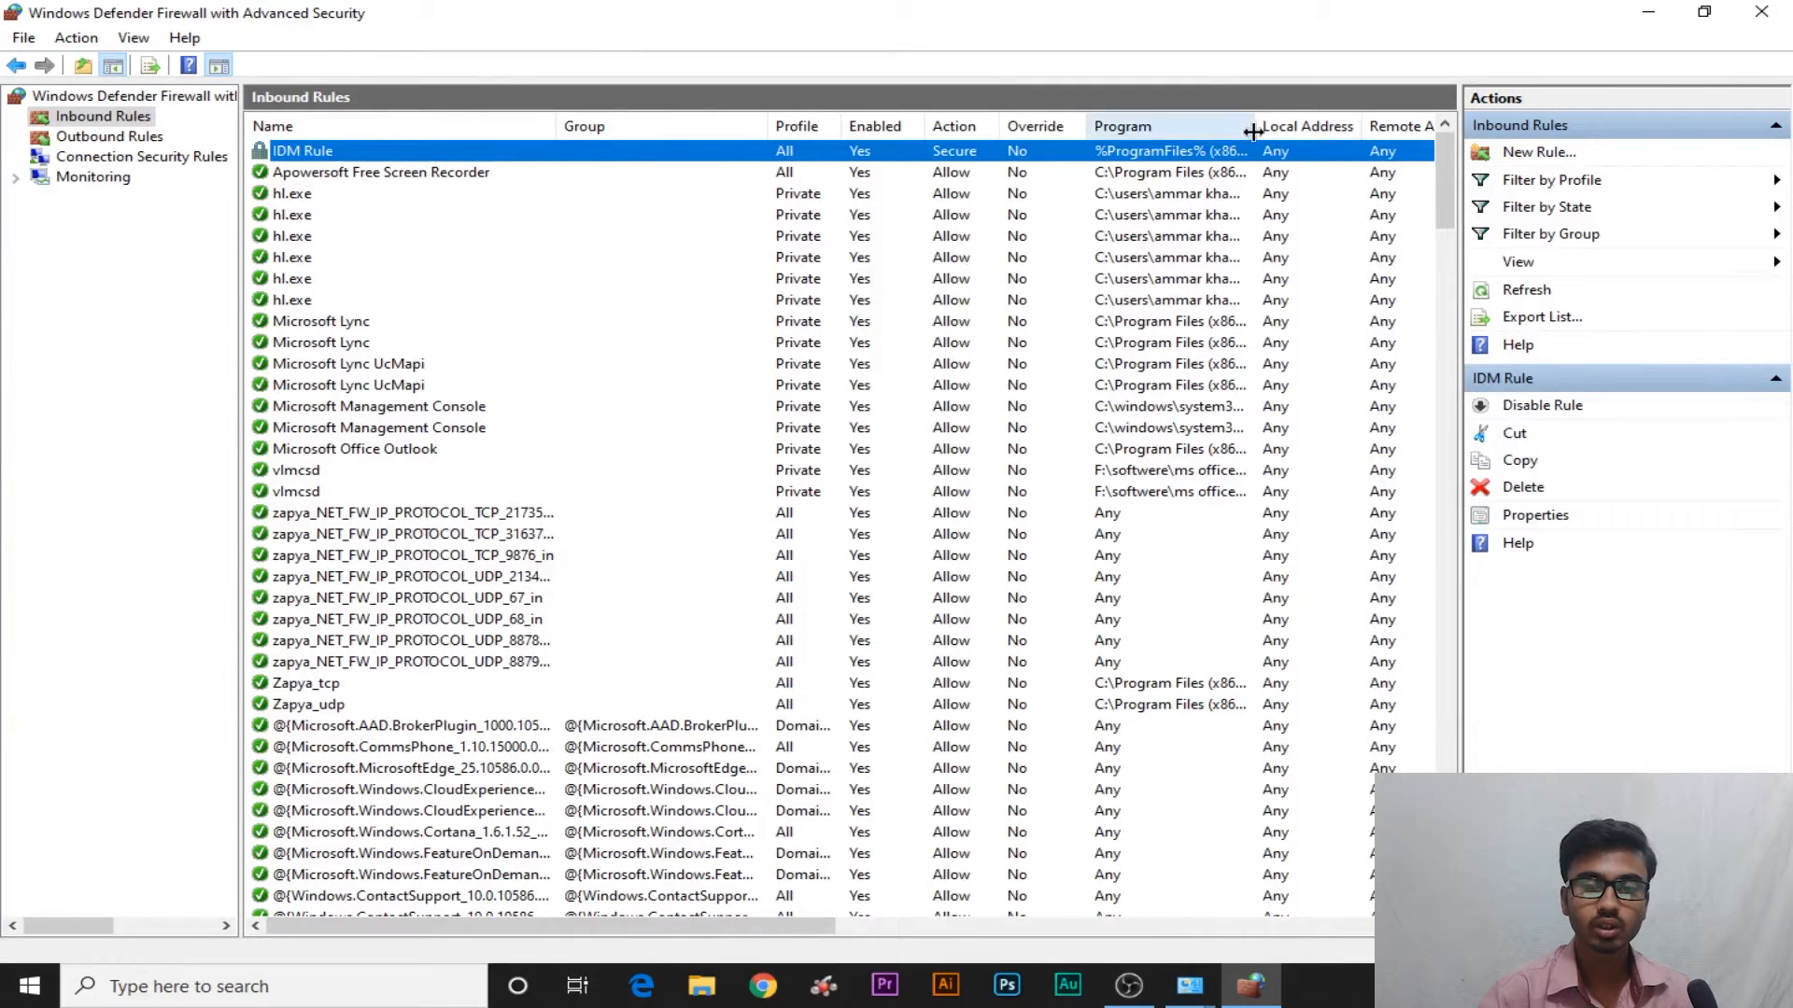
{"action": "left_click_drag", "start_coordinate": [1256, 137], "coordinate": [1303, 140]}
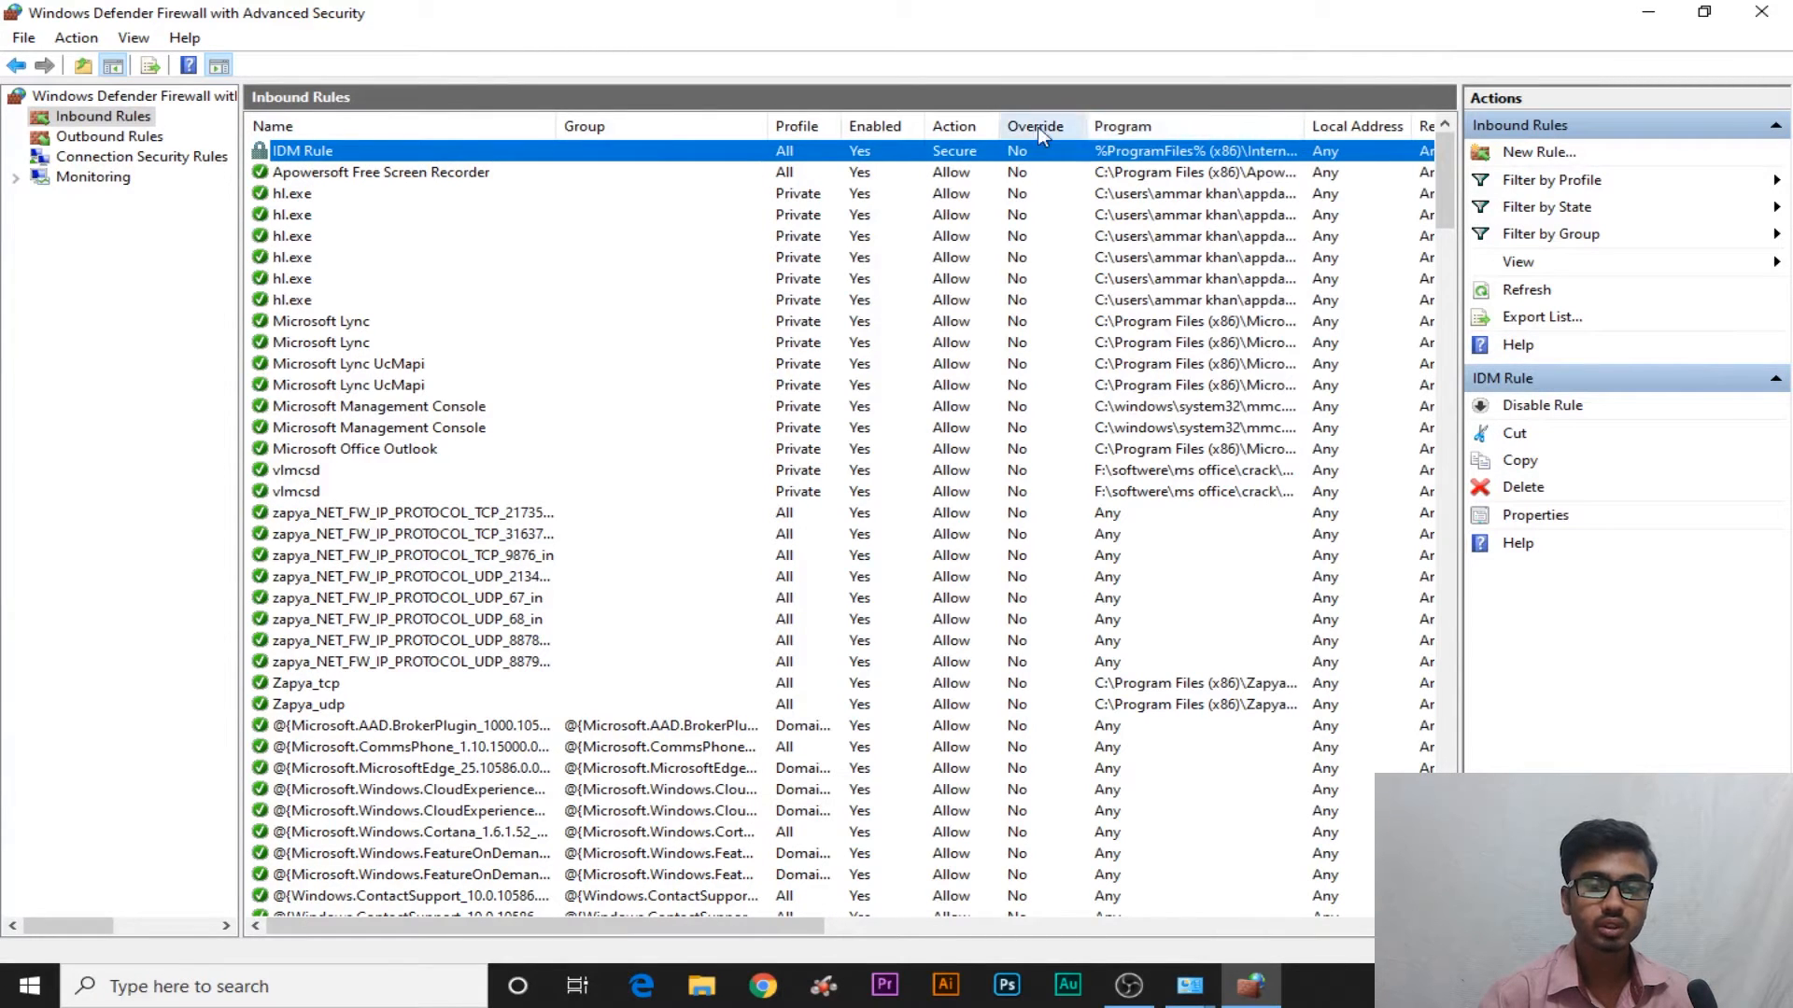
{"action": "left_click_drag", "start_coordinate": [764, 950], "coordinate": [658, 925]}
{"action": "left_click", "coordinate": [163, 141]}
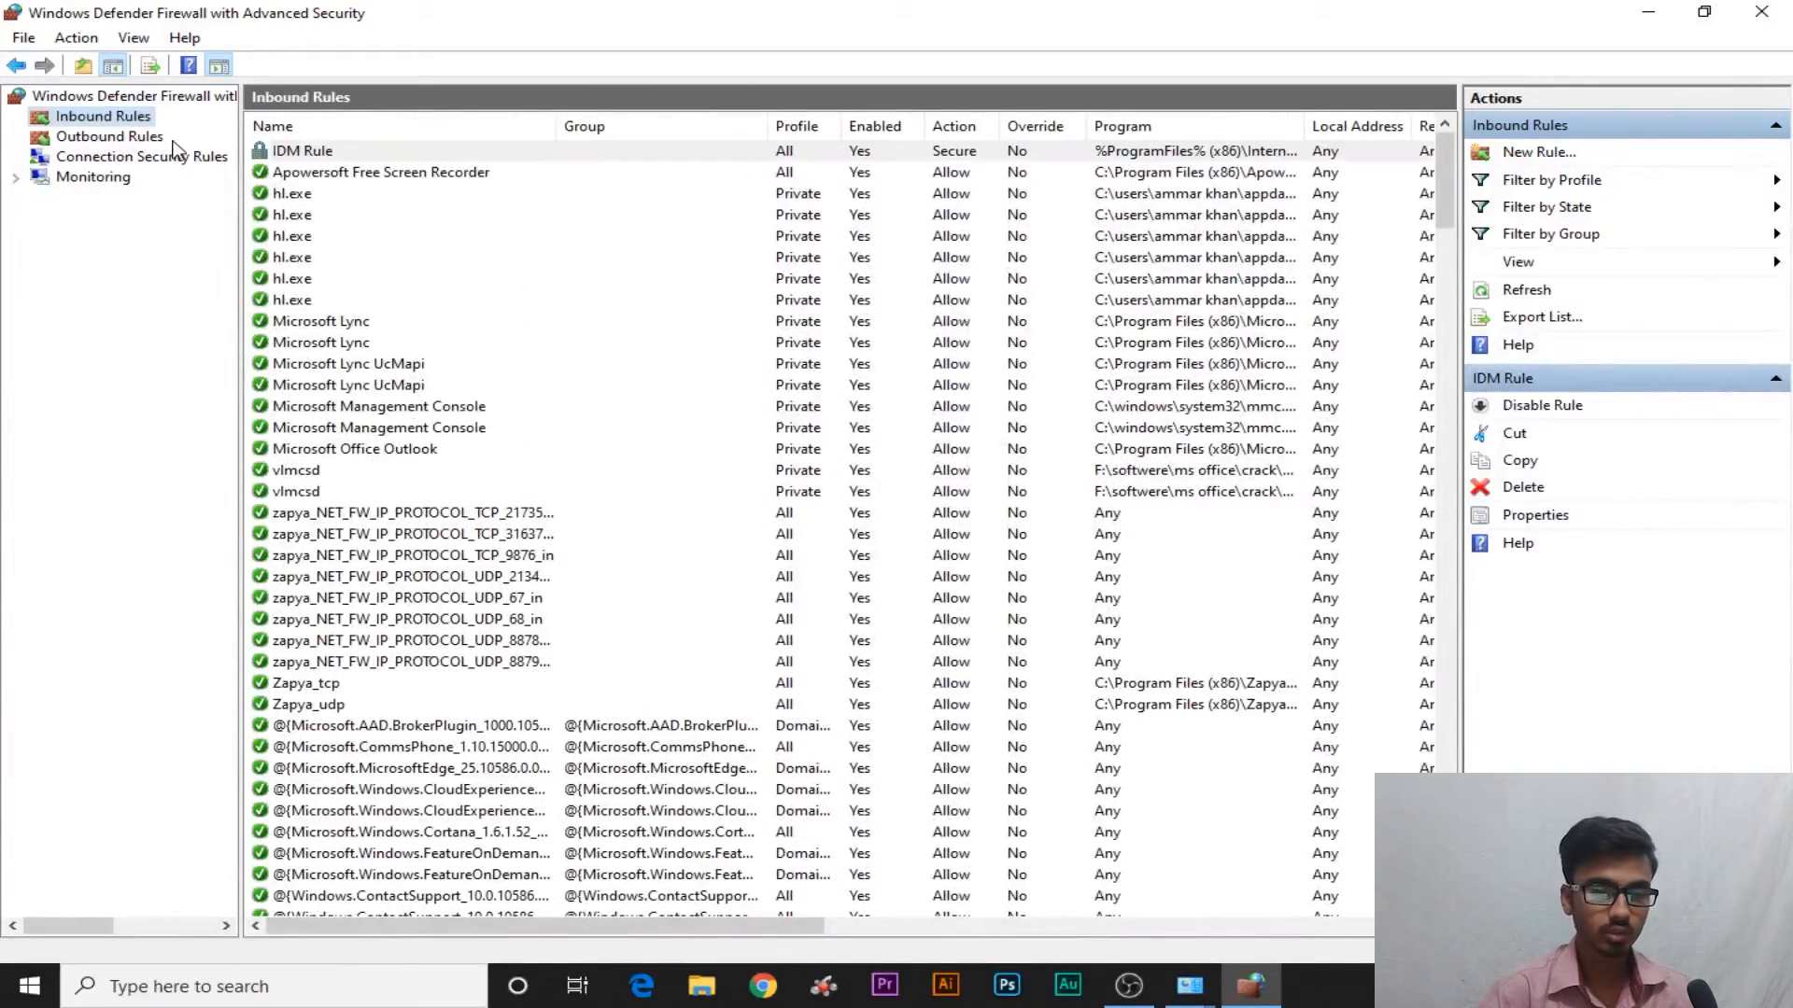
{"action": "left_click", "coordinate": [146, 138]}
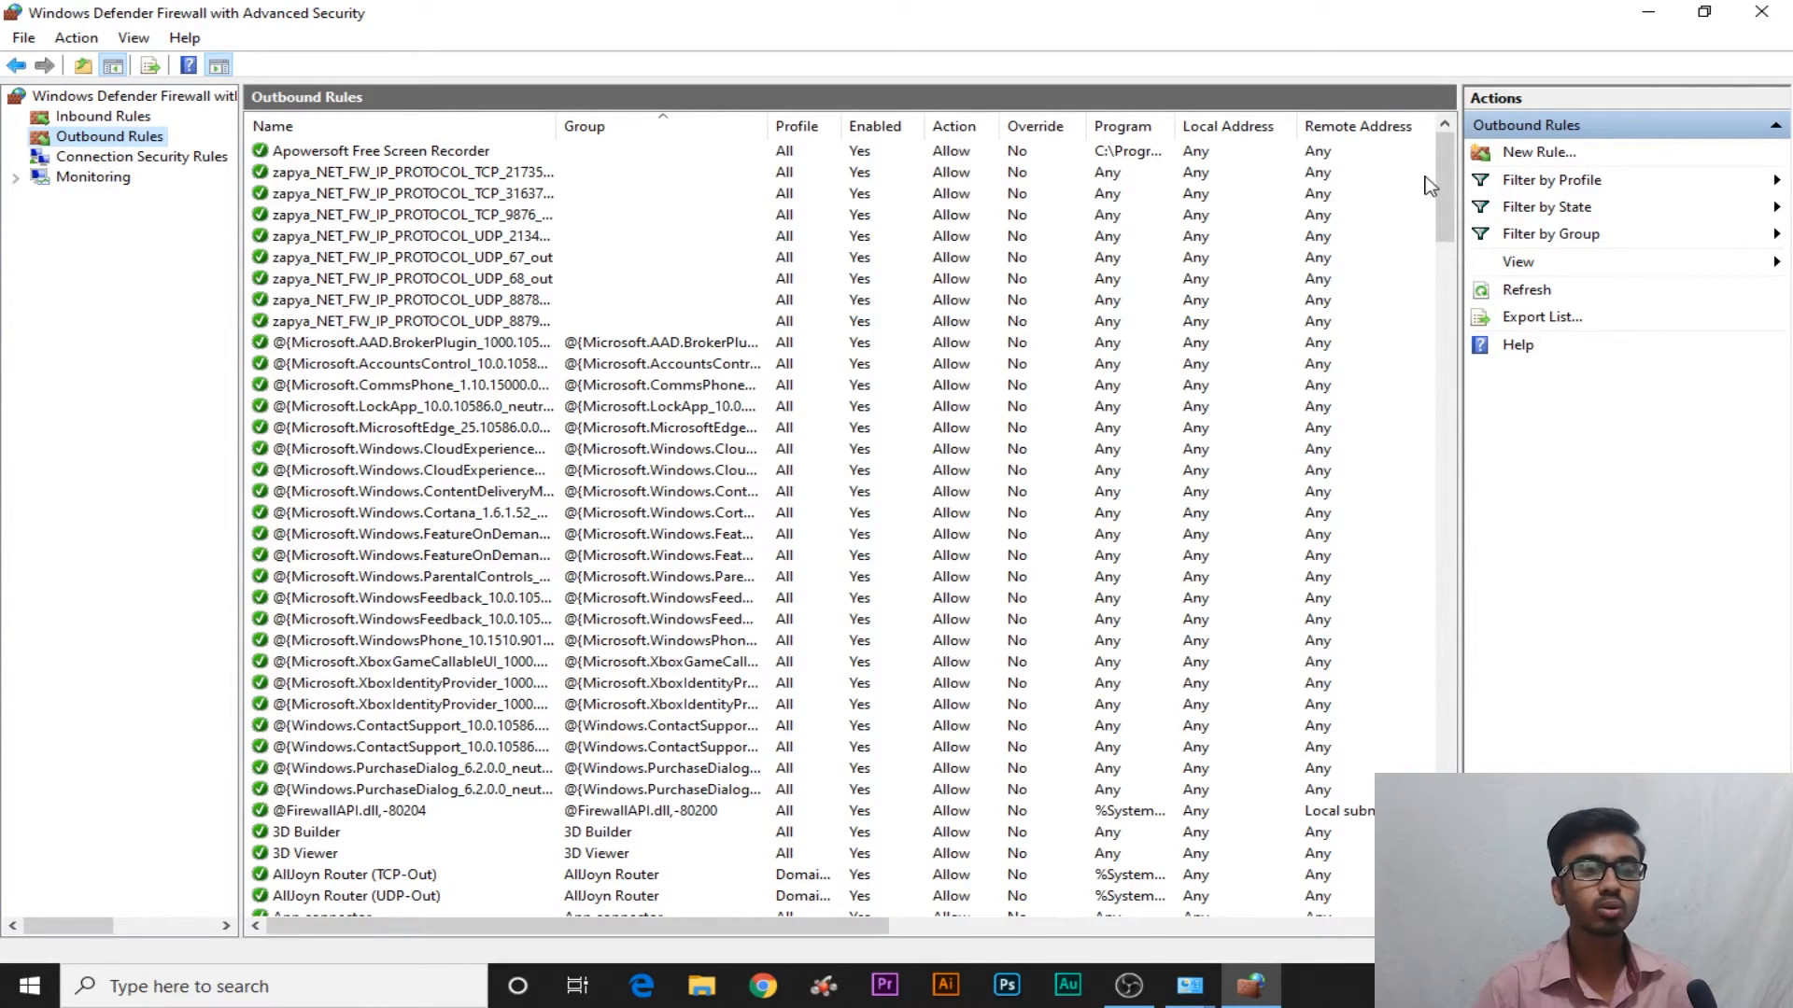
{"action": "left_click_drag", "start_coordinate": [1444, 187], "coordinate": [1445, 140]}
{"action": "scroll", "coordinate": [595, 334], "scroll_direction": "down", "scroll_amount": 5}
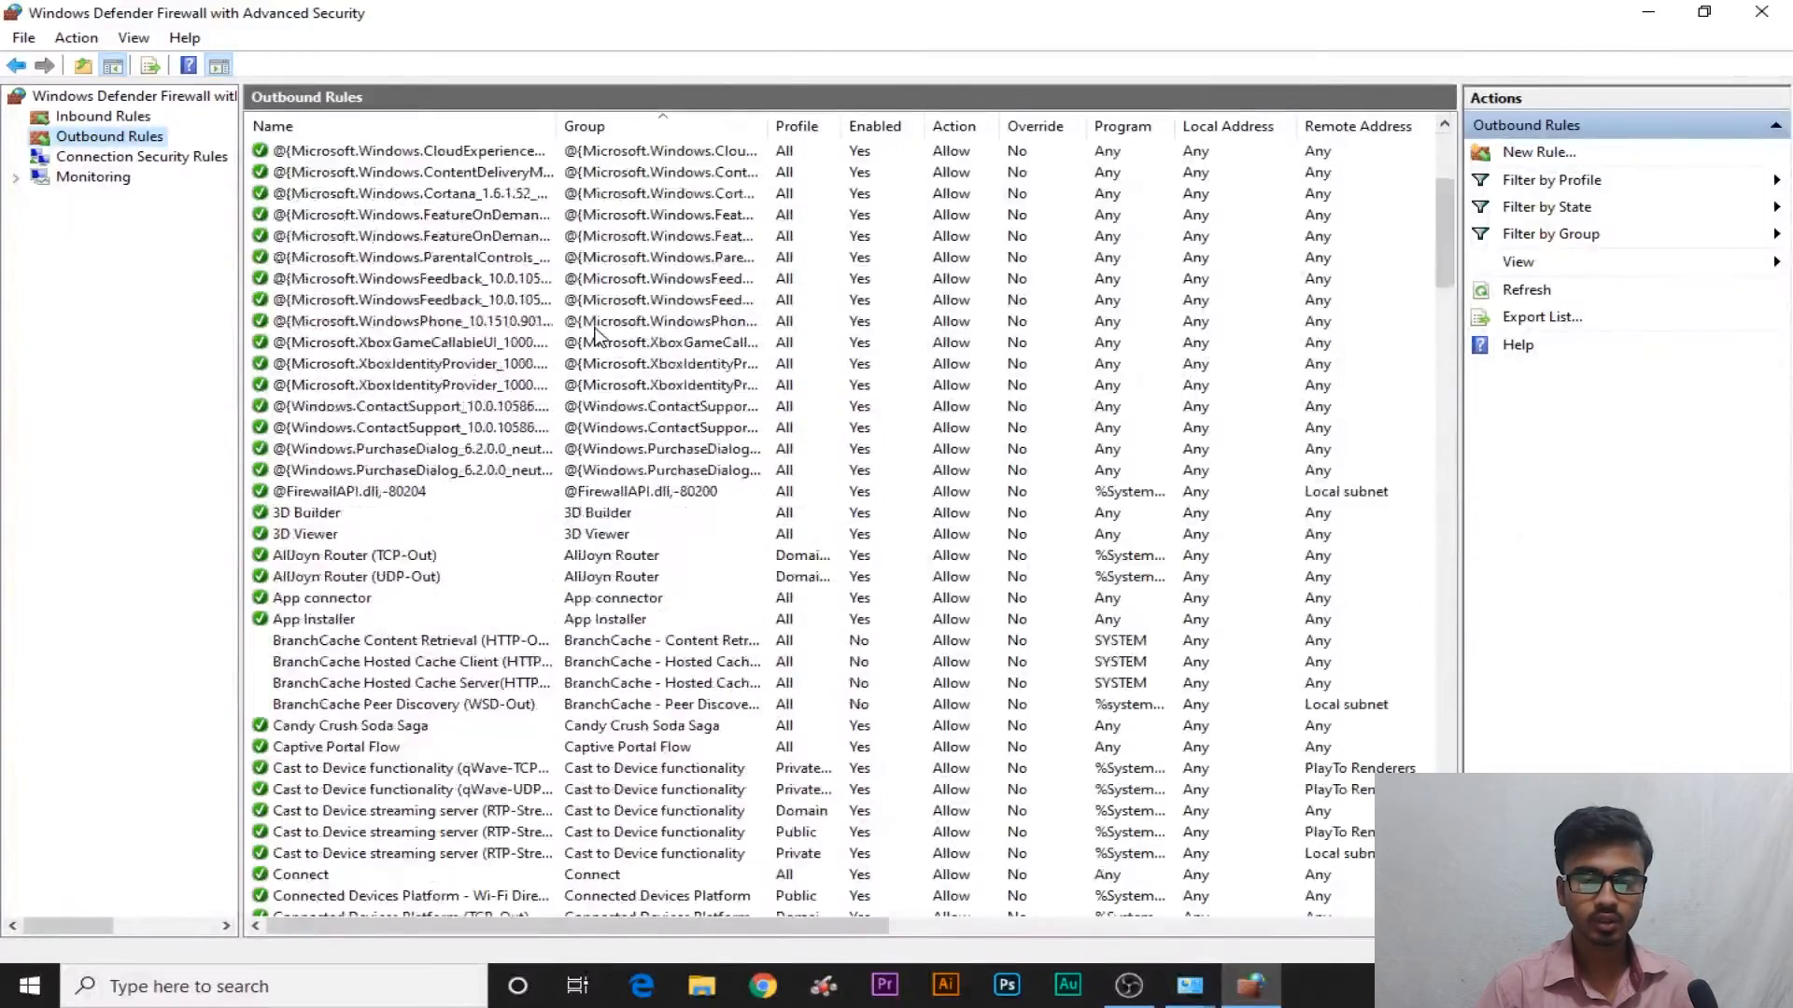
{"action": "scroll", "coordinate": [594, 334], "scroll_direction": "down", "scroll_amount": 5}
{"action": "scroll", "coordinate": [595, 327], "scroll_direction": "up", "scroll_amount": 10}
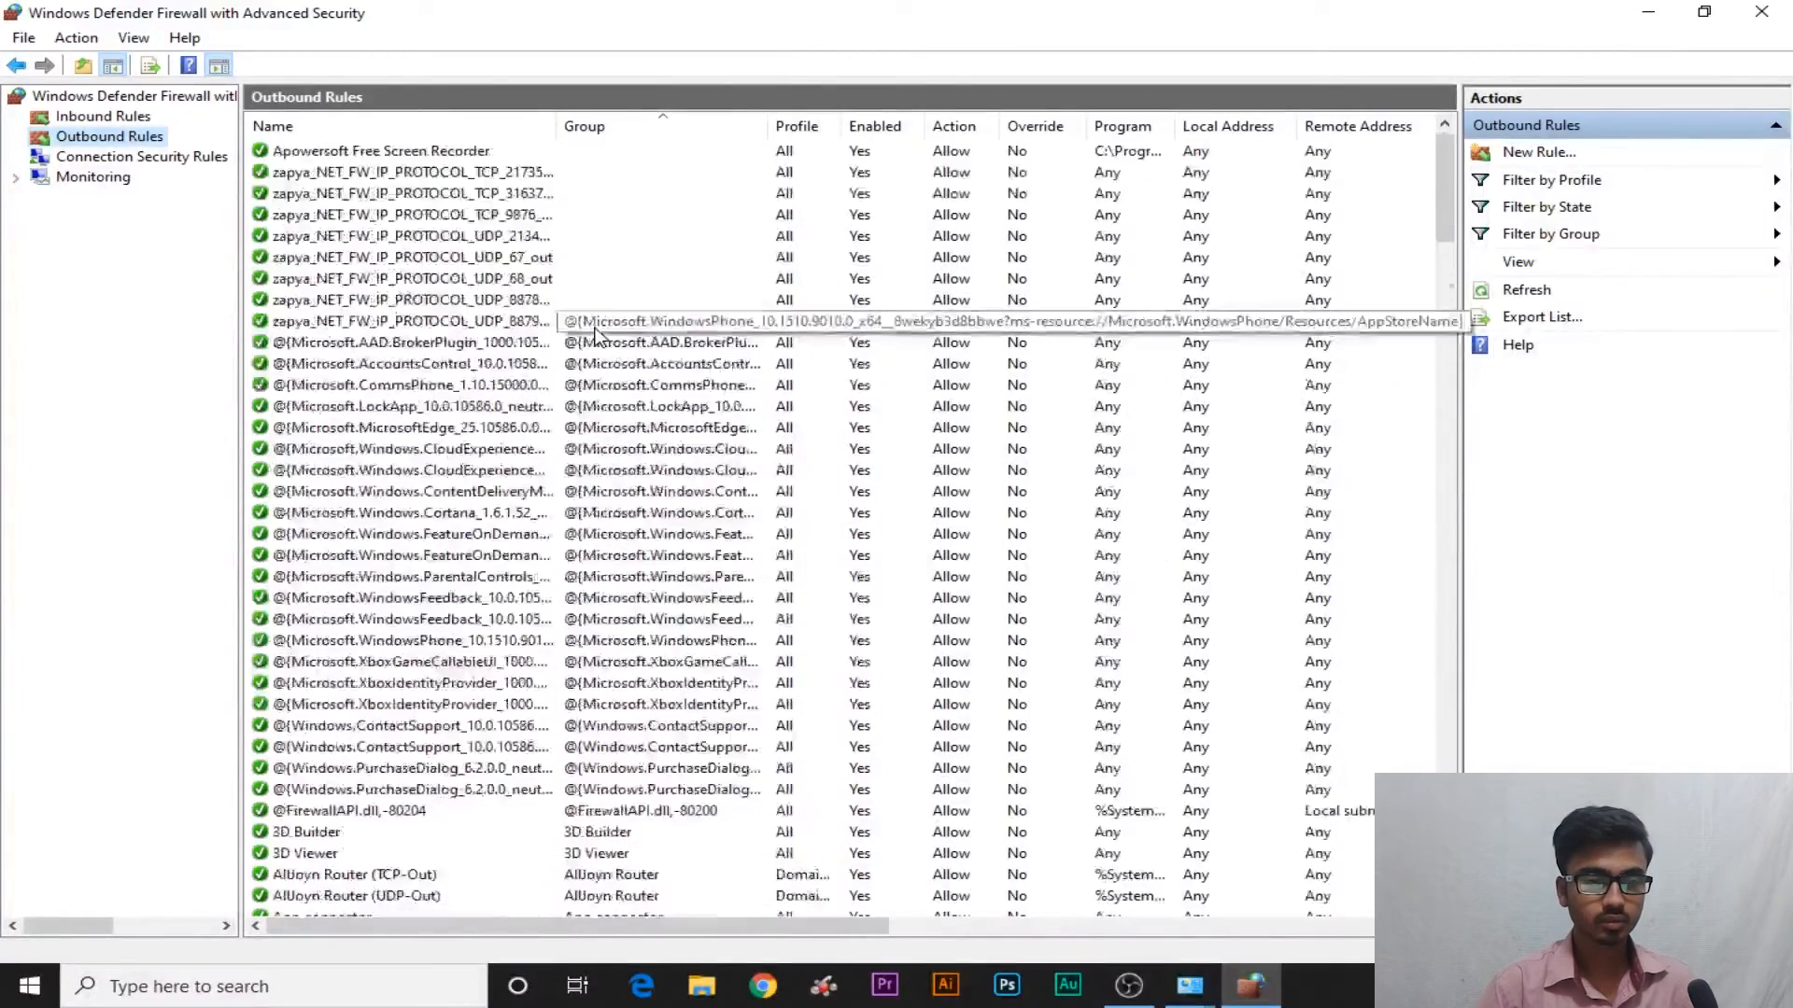
Start a new outbound Program rule using IDMan.exe as its program
{"action": "left_click", "coordinate": [1538, 152]}
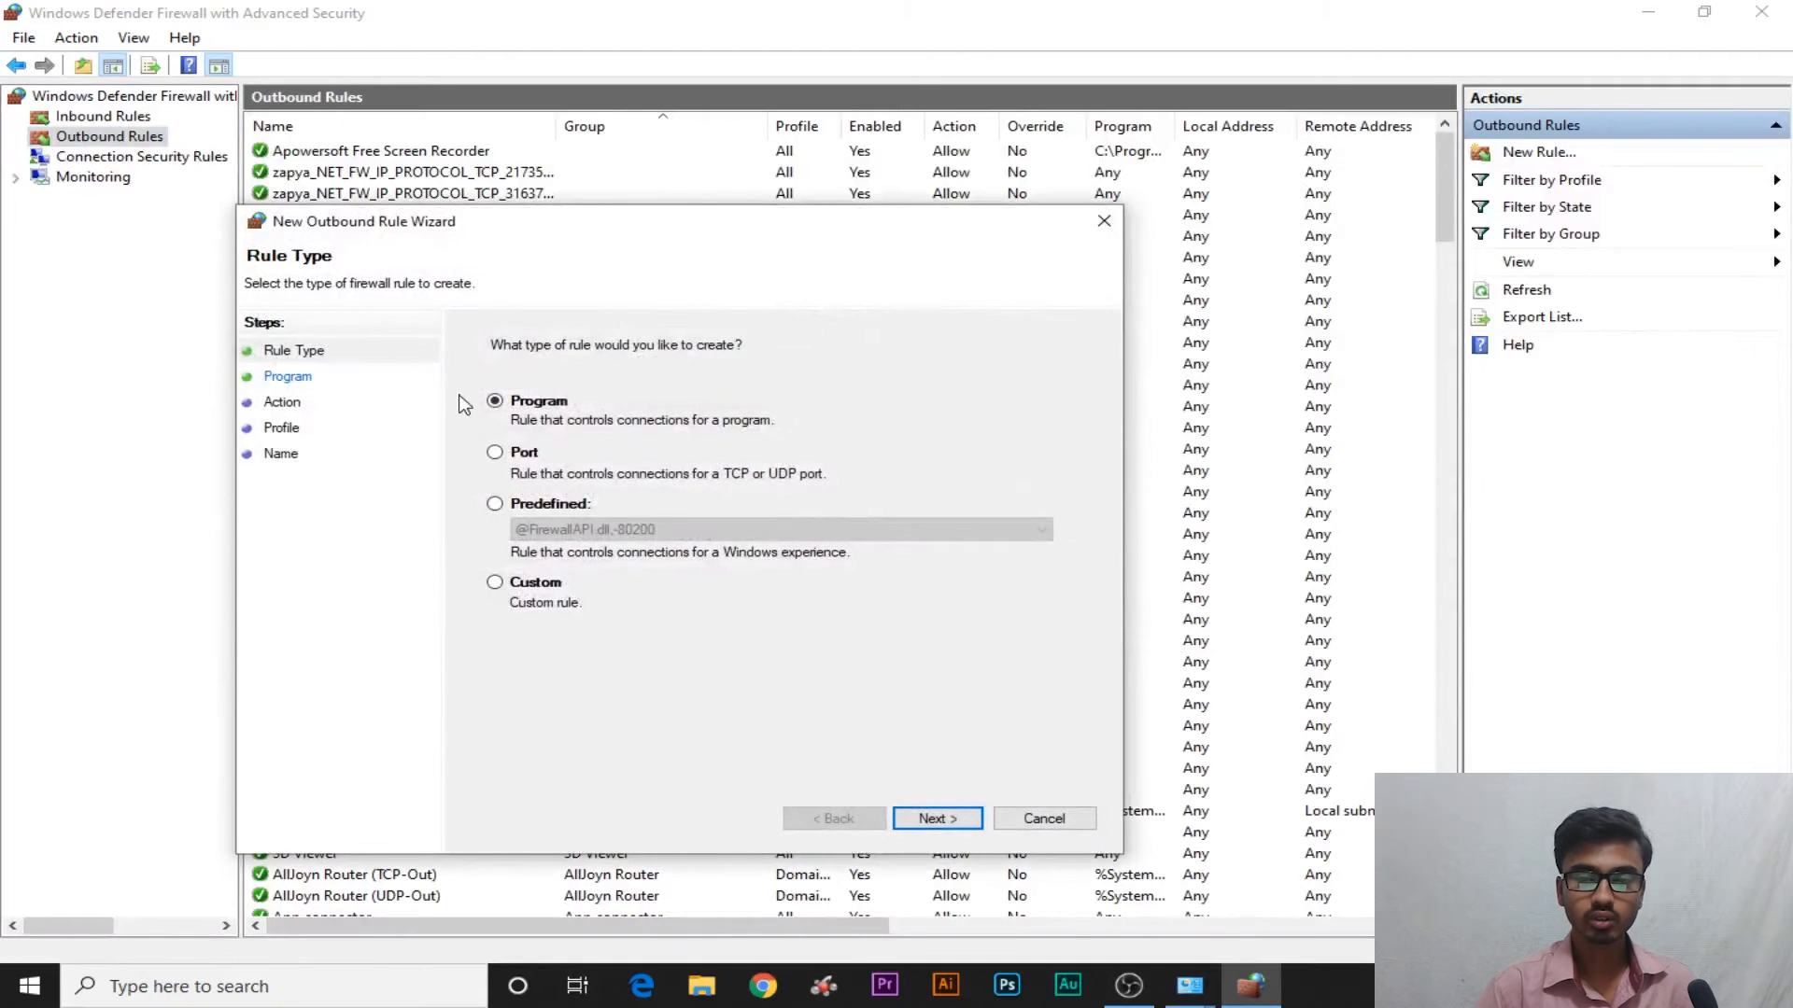
{"action": "left_click", "coordinate": [945, 819]}
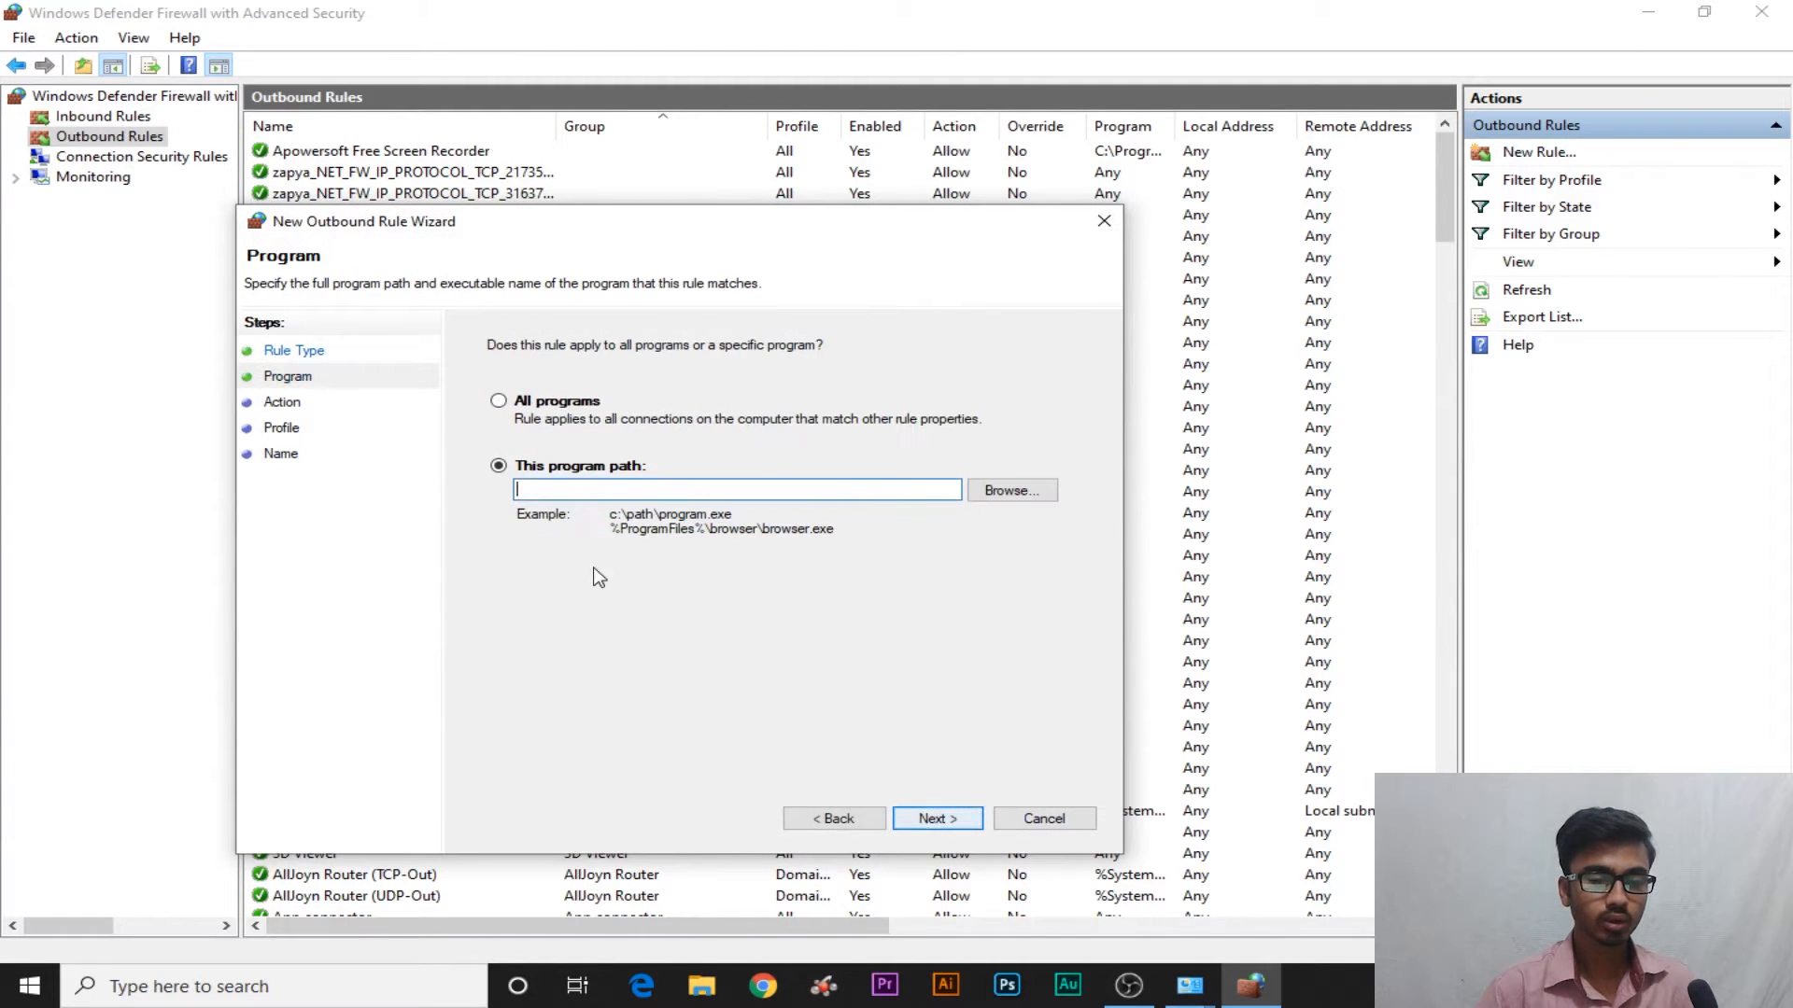
{"action": "left_click", "coordinate": [1029, 502]}
{"action": "left_click", "coordinate": [561, 473]}
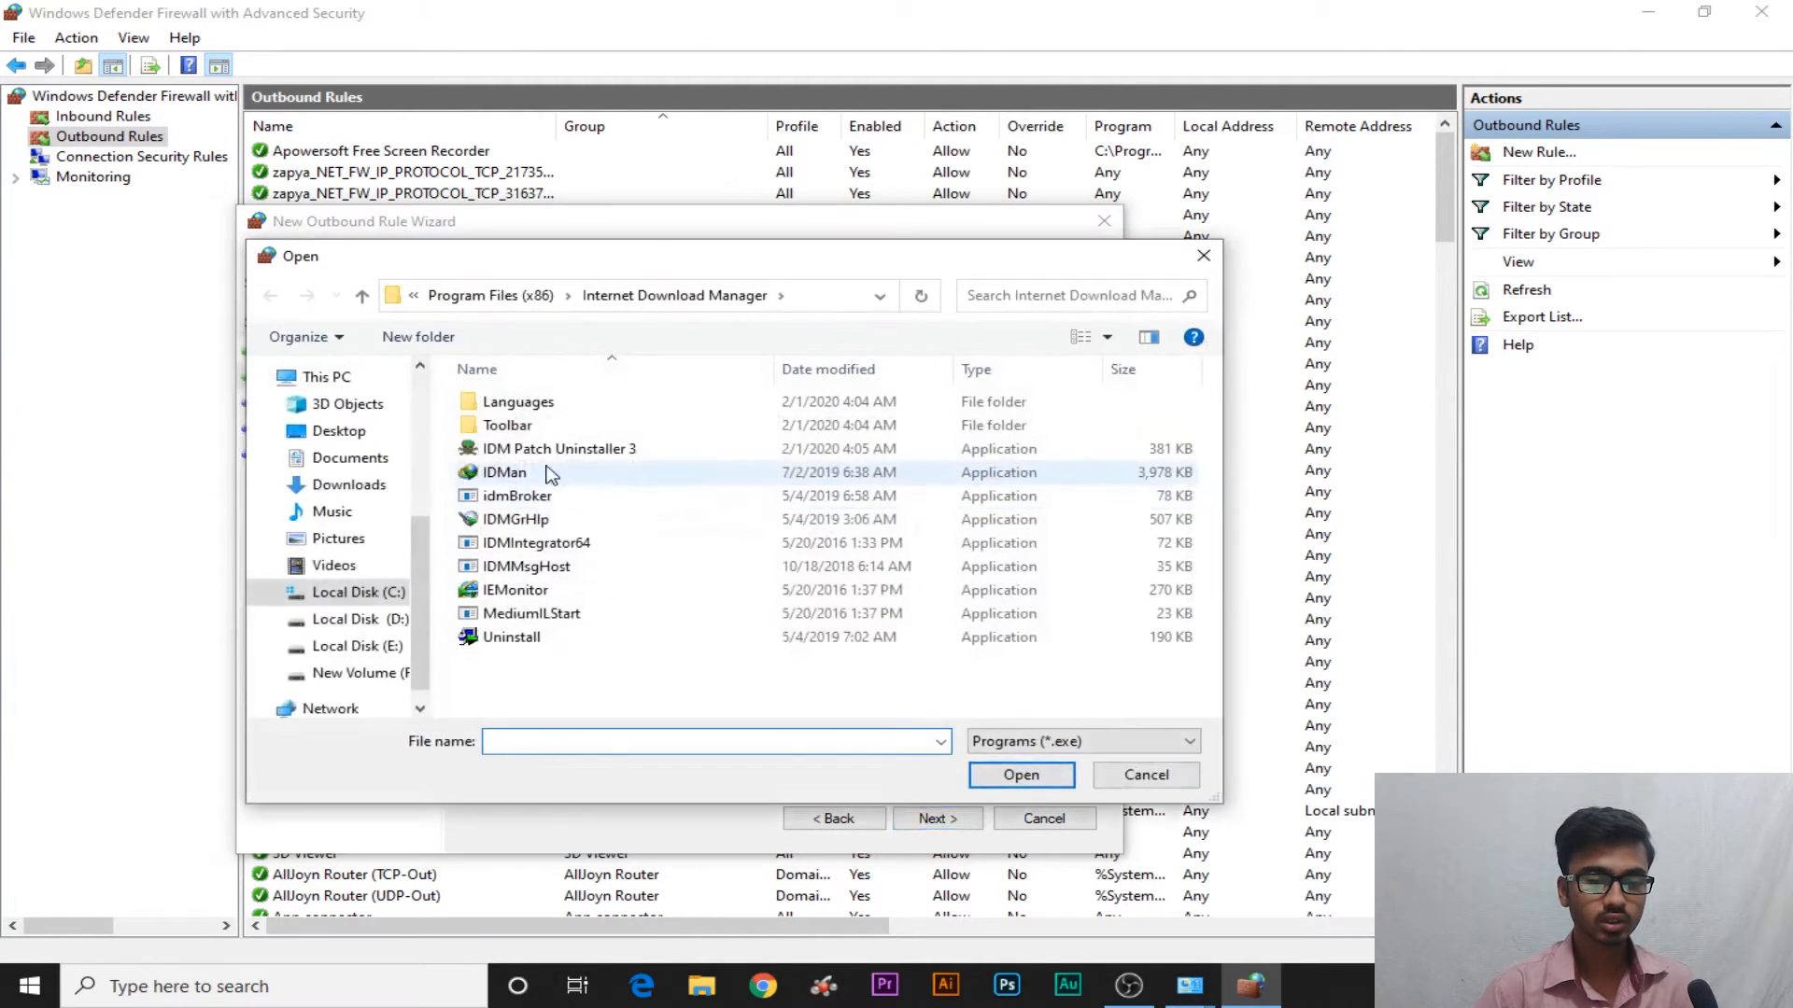
{"action": "left_click", "coordinate": [1021, 774]}
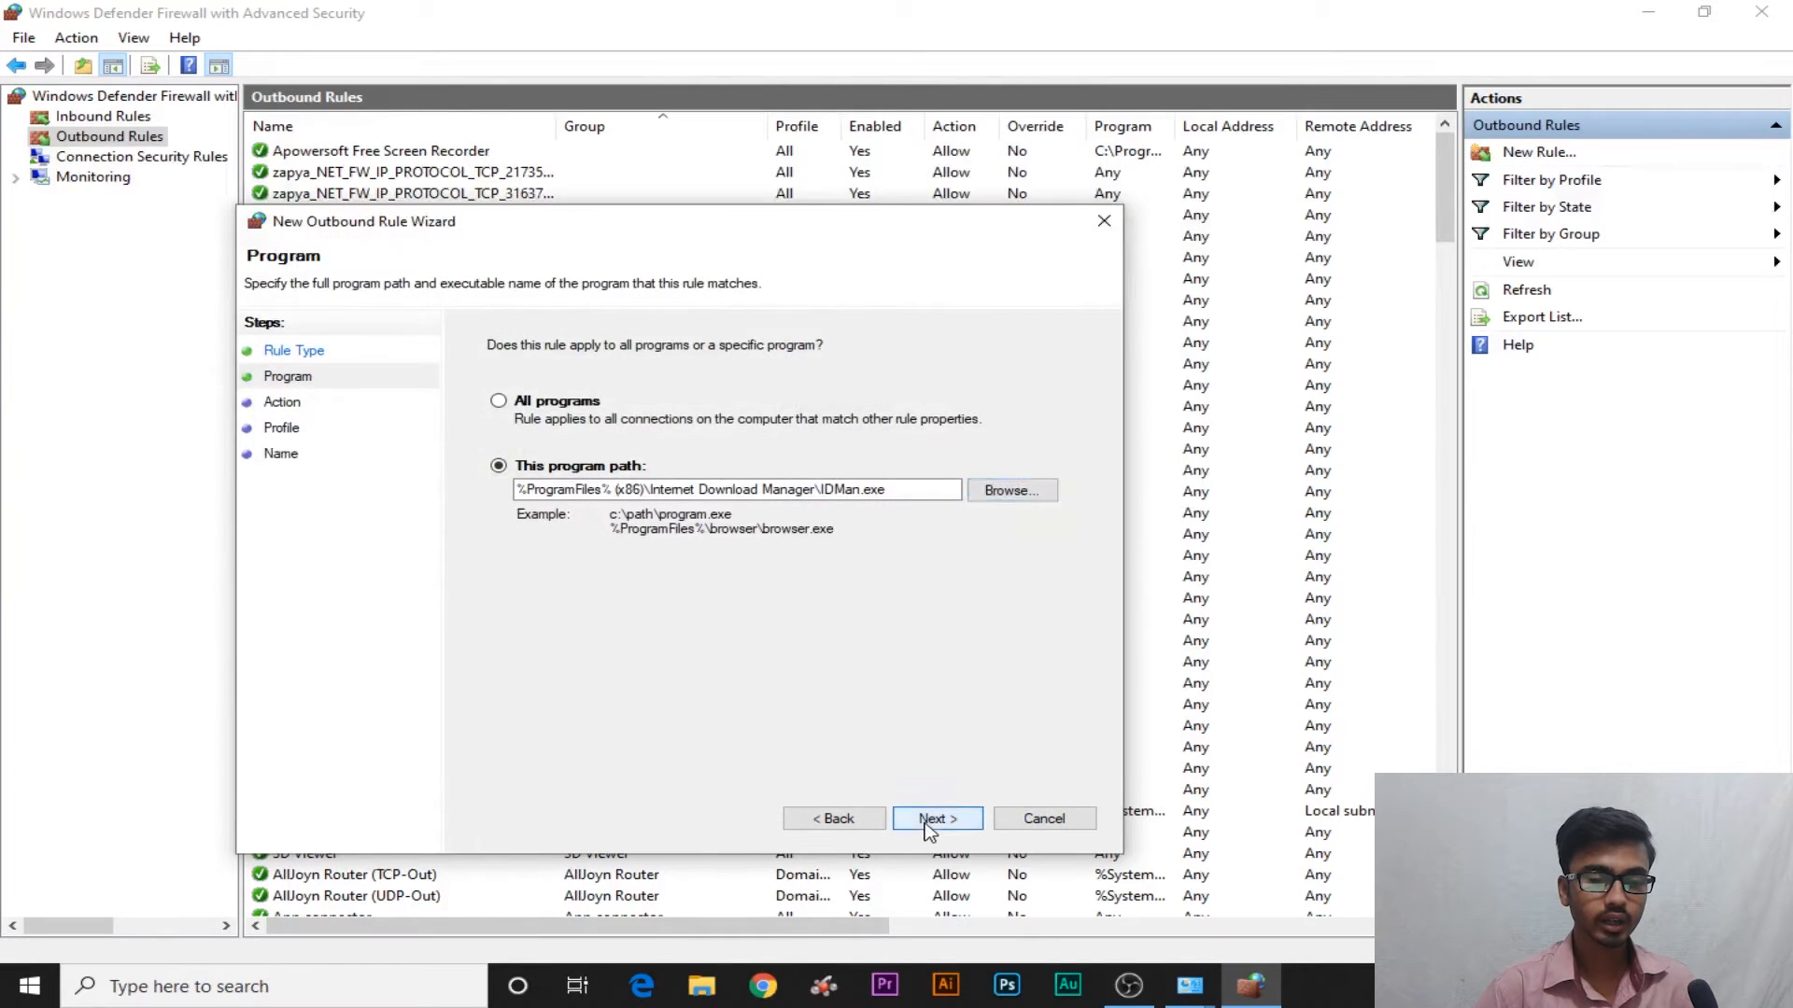
{"action": "left_click", "coordinate": [937, 821]}
{"action": "left_click_drag", "start_coordinate": [472, 228], "coordinate": [728, 156]}
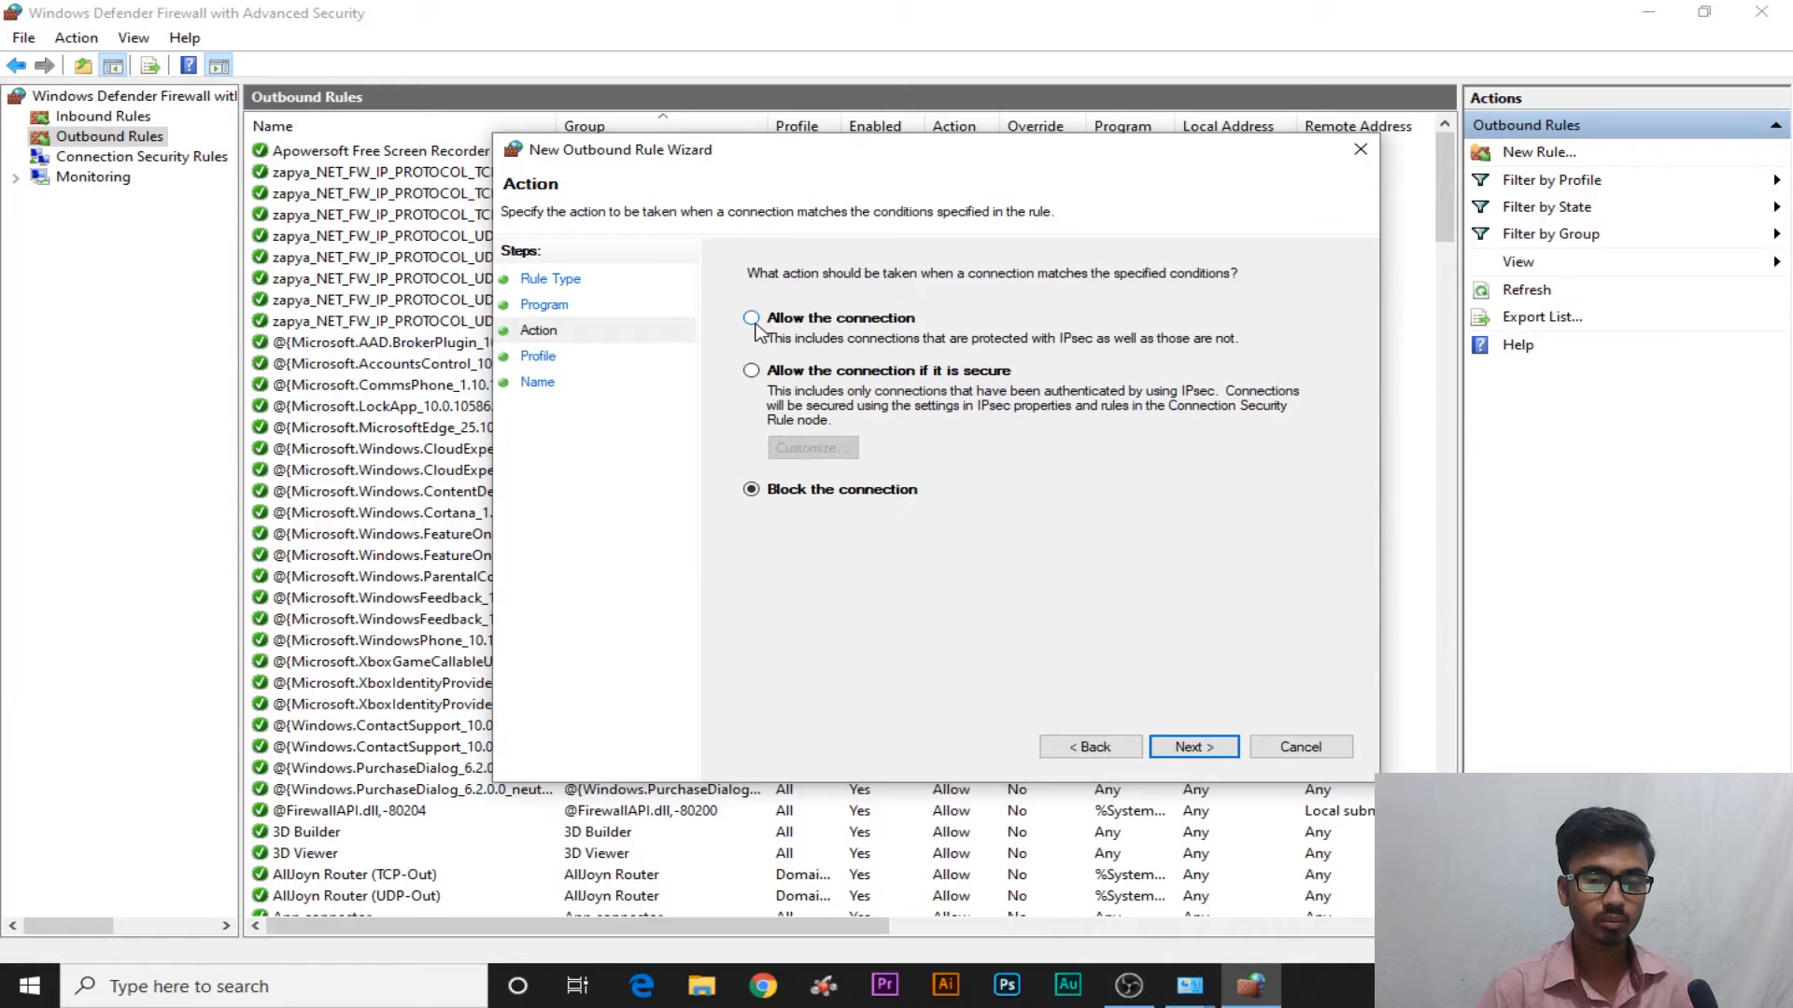
Allow only secure connections, keep all profiles, name it 'IDM Rule' with description 'idm rule', and finish
{"action": "left_click", "coordinate": [752, 371]}
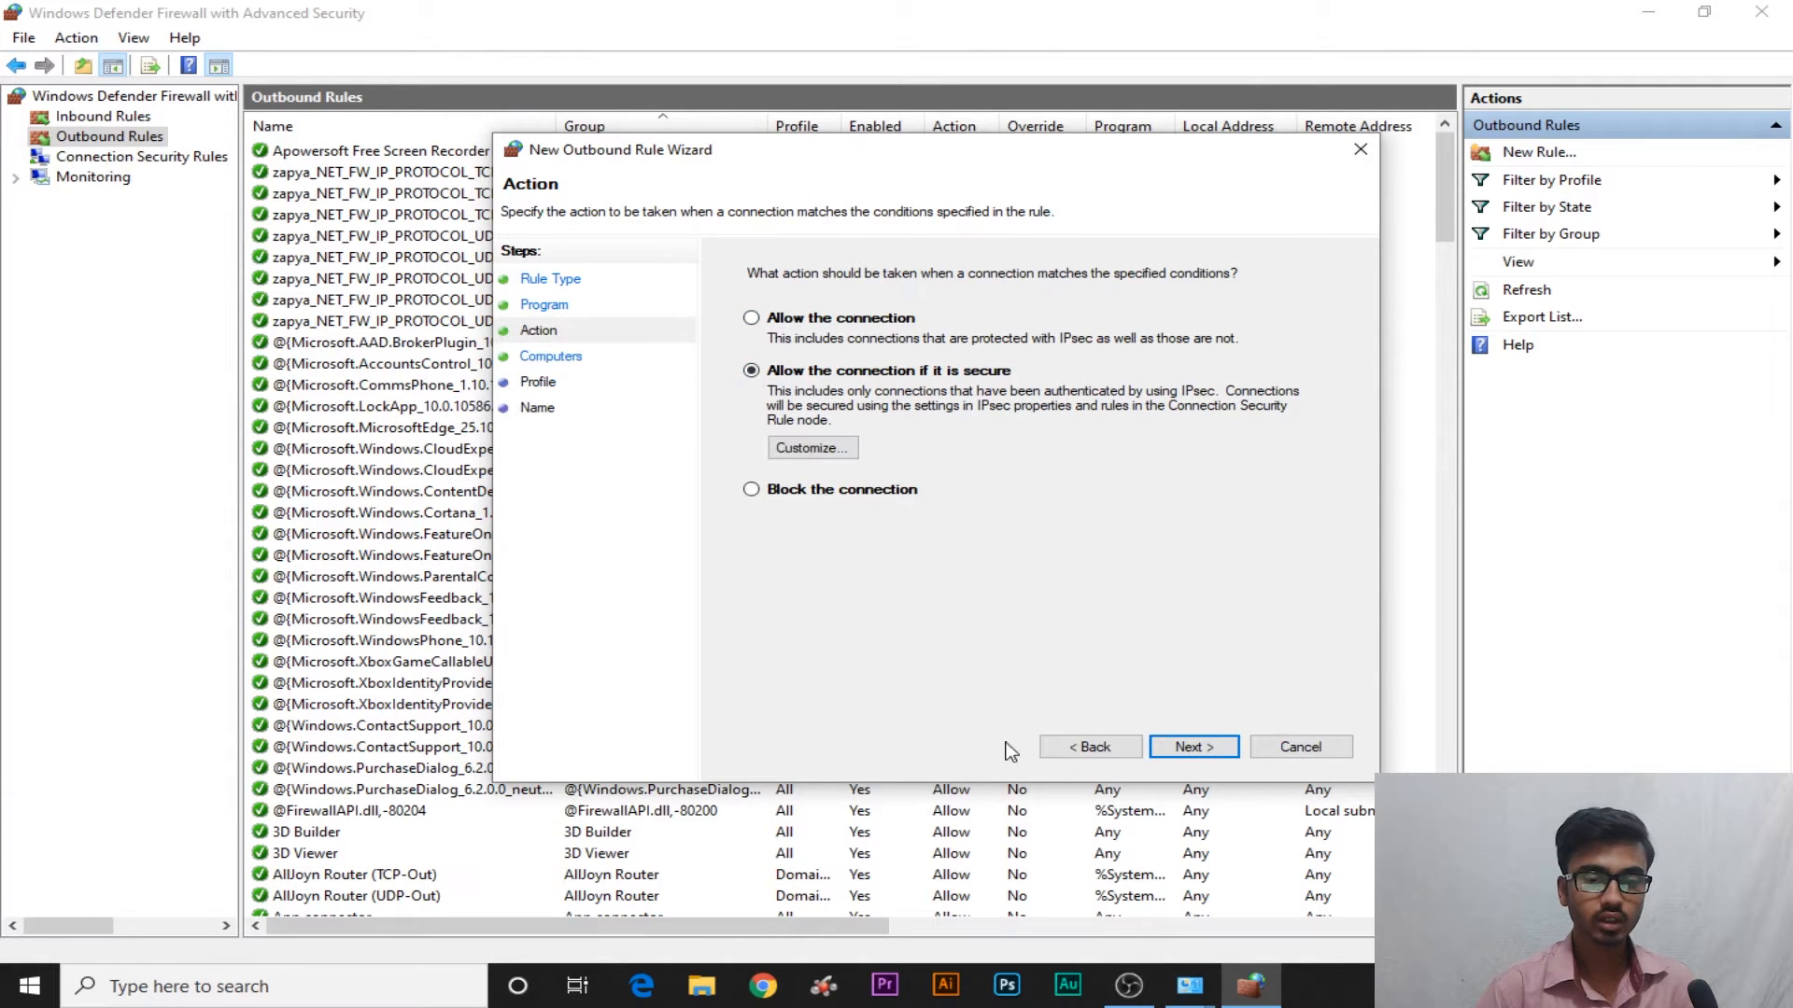
{"action": "left_click", "coordinate": [1187, 747]}
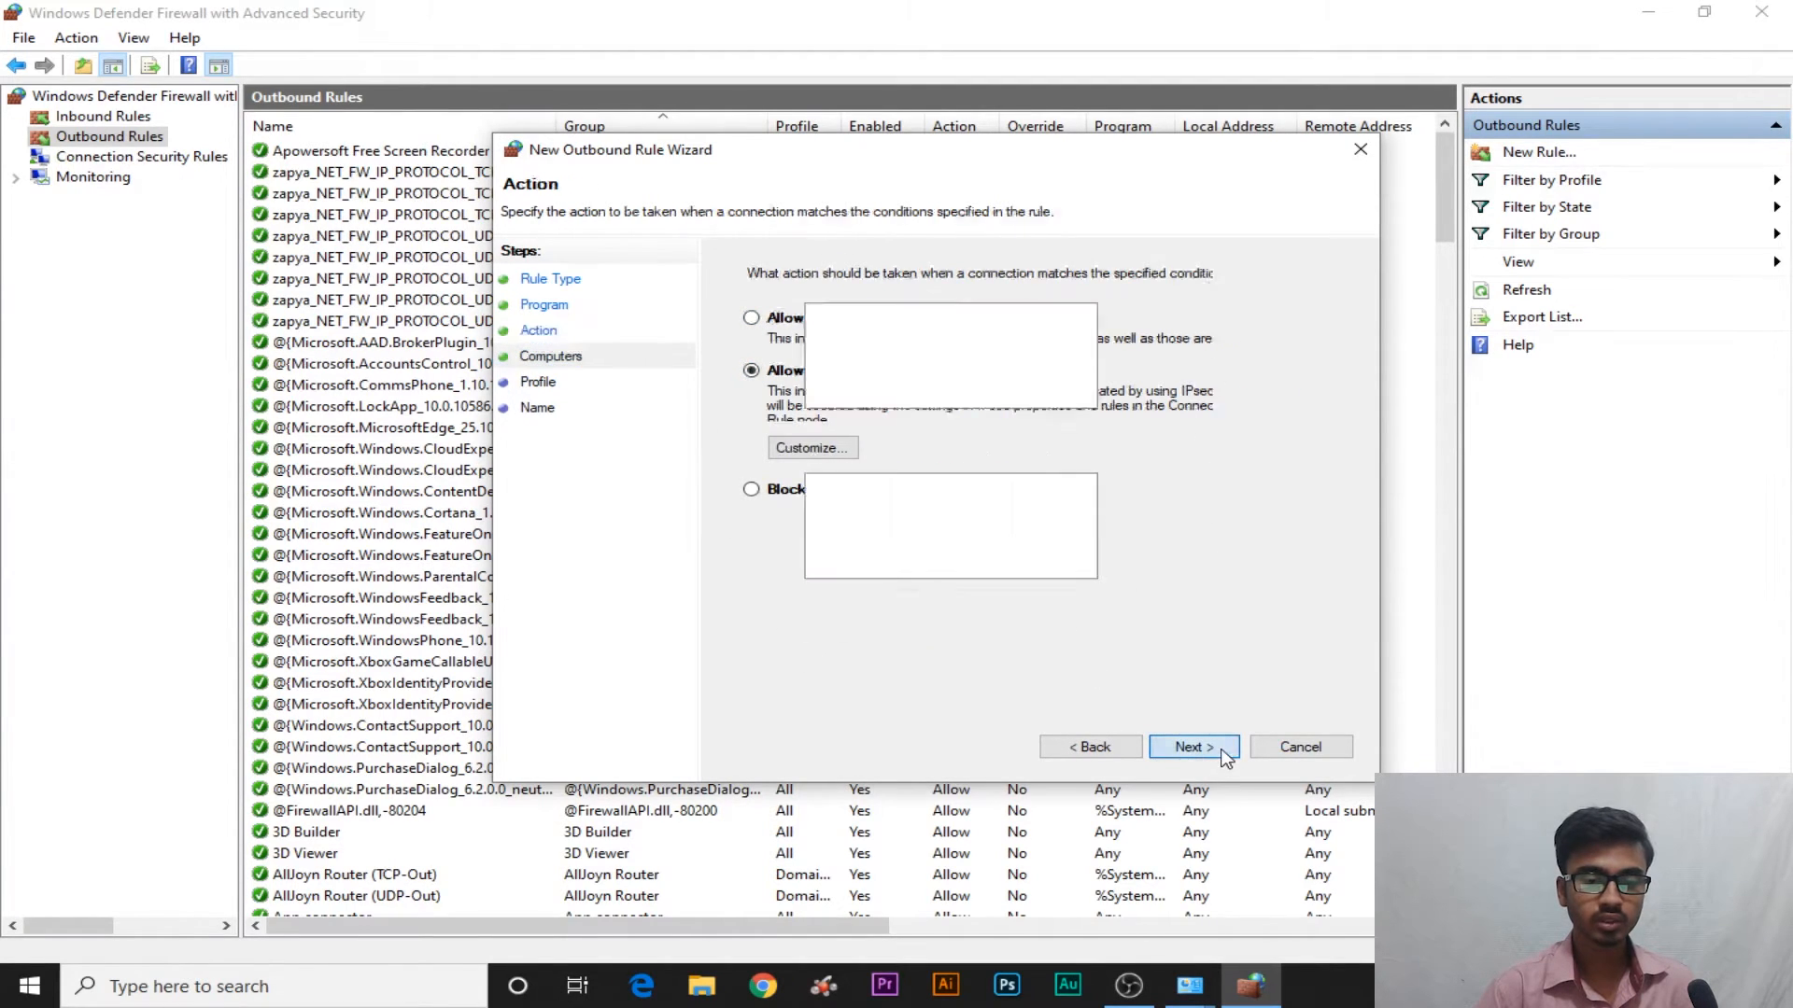
{"action": "left_click", "coordinate": [1188, 747]}
{"action": "left_click", "coordinate": [1188, 747]}
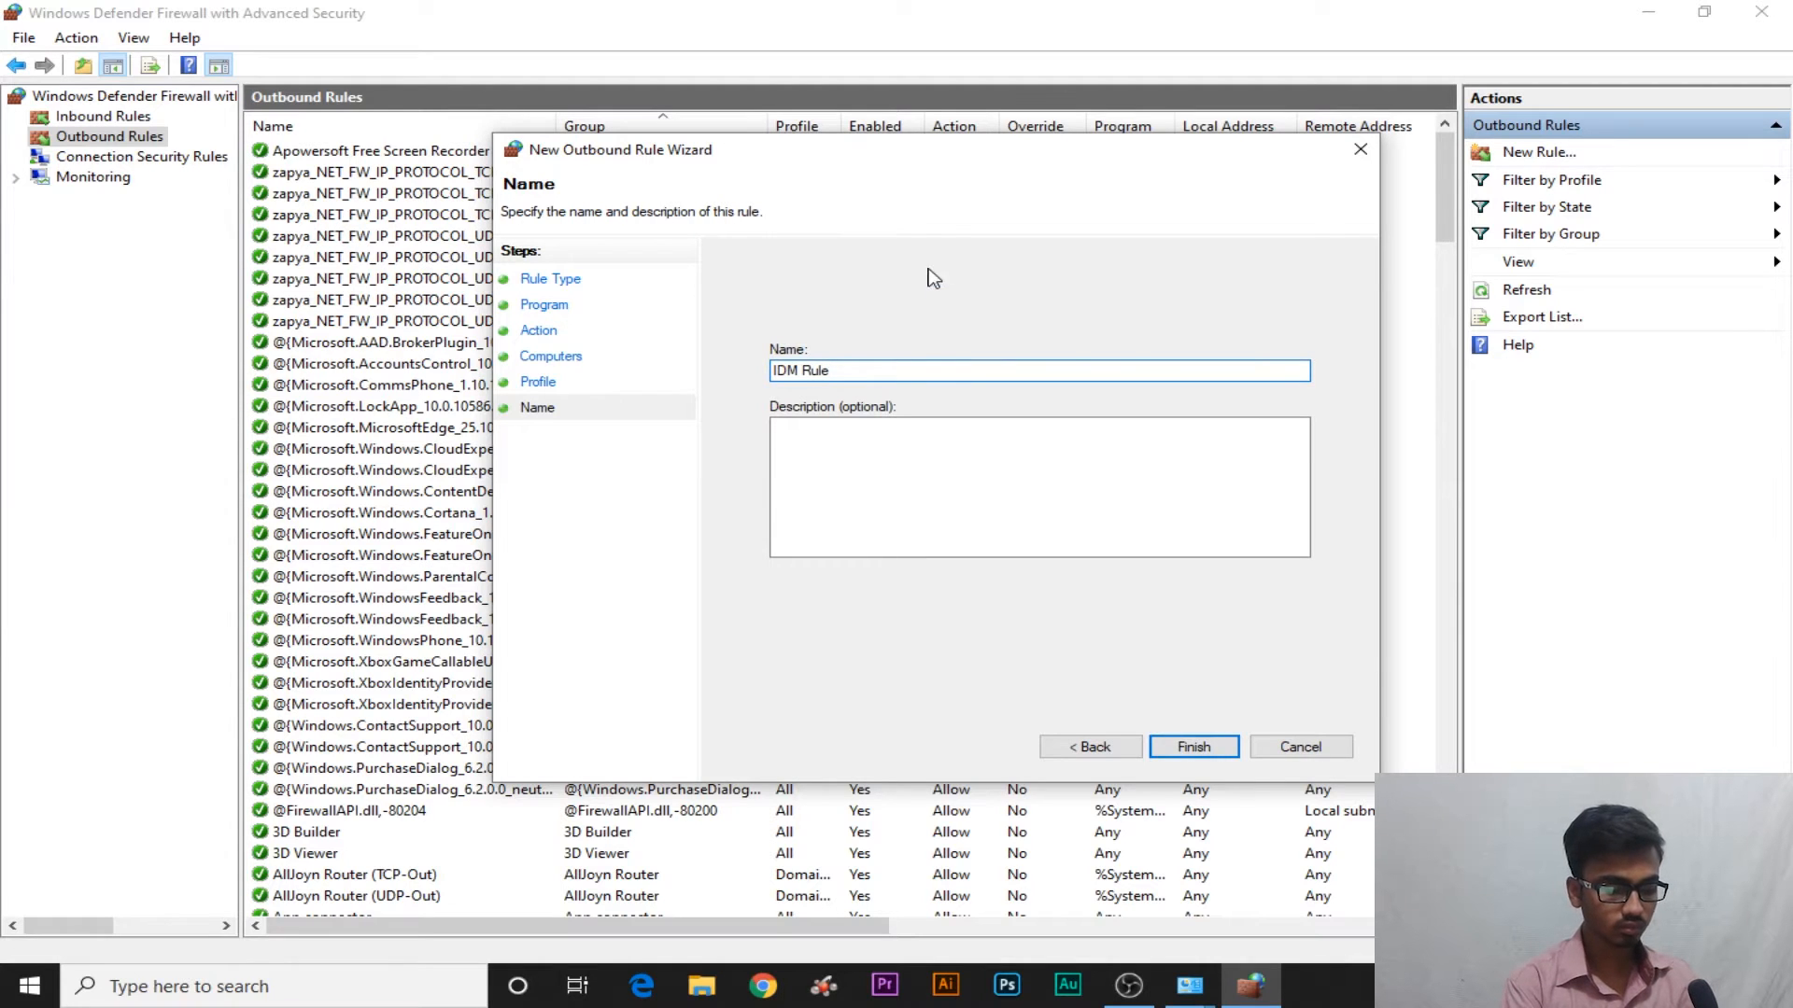
{"action": "left_click", "coordinate": [964, 440]}
{"action": "type", "text": "idm "}
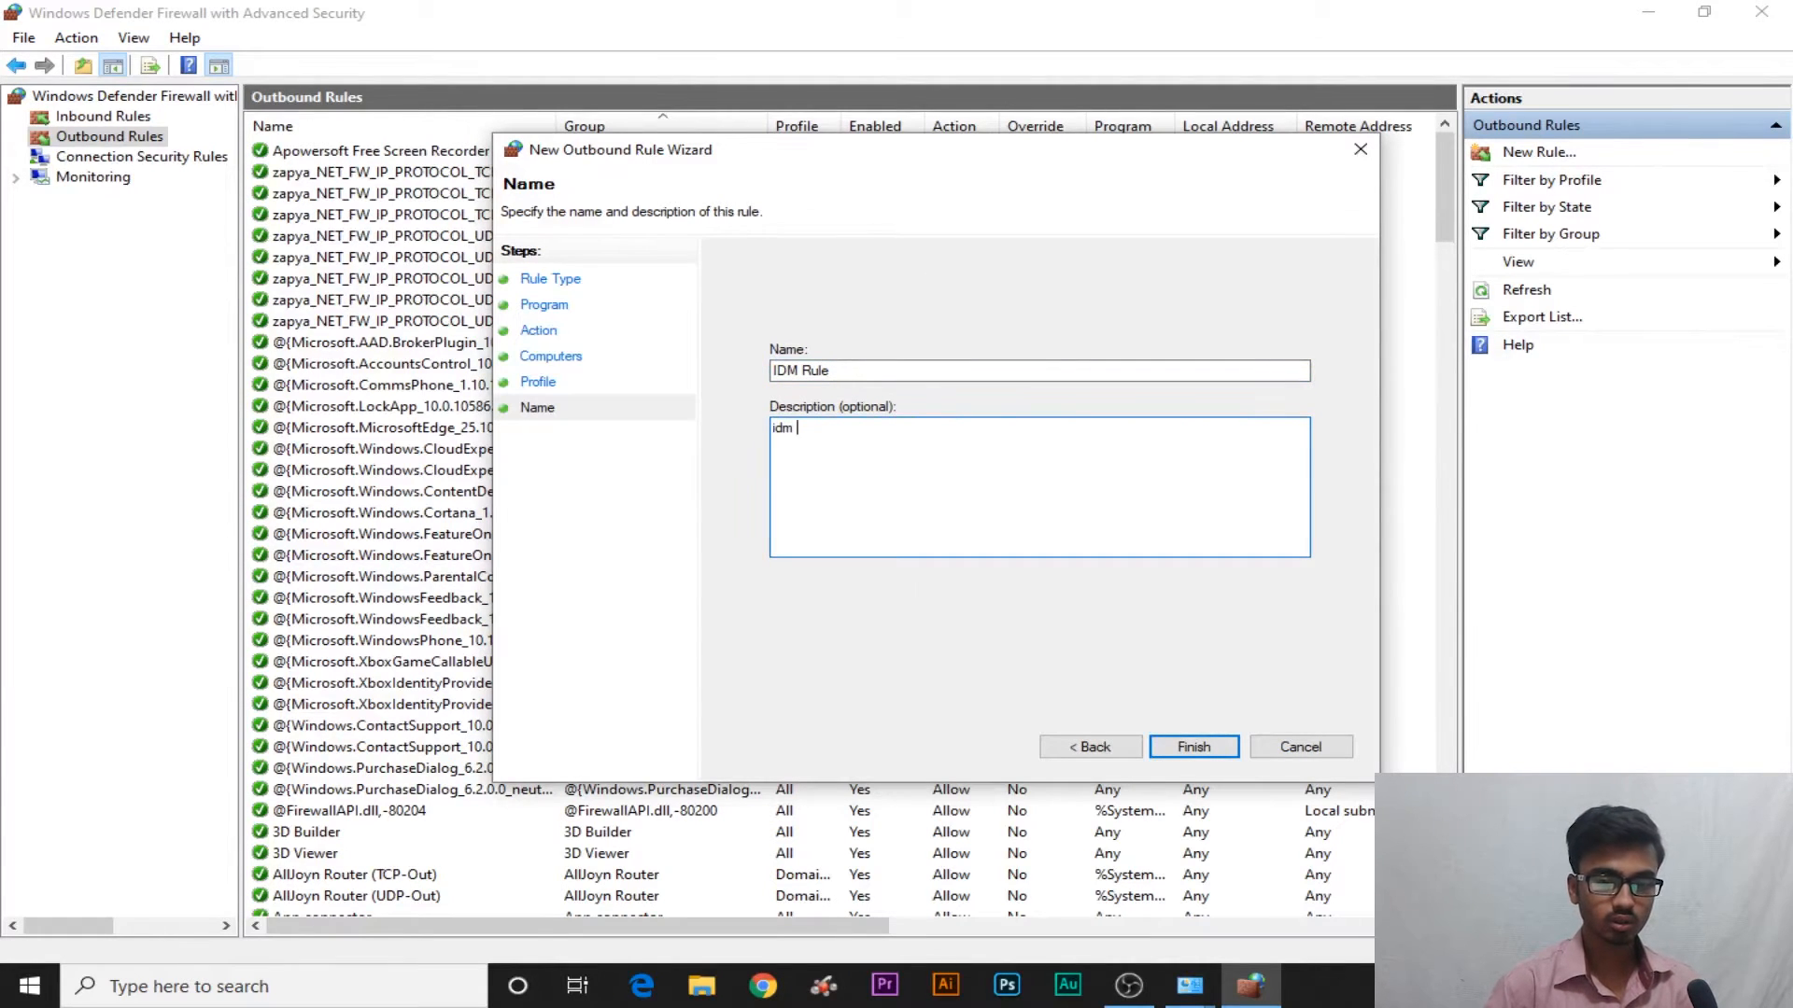
{"action": "type", "text": "rule"}
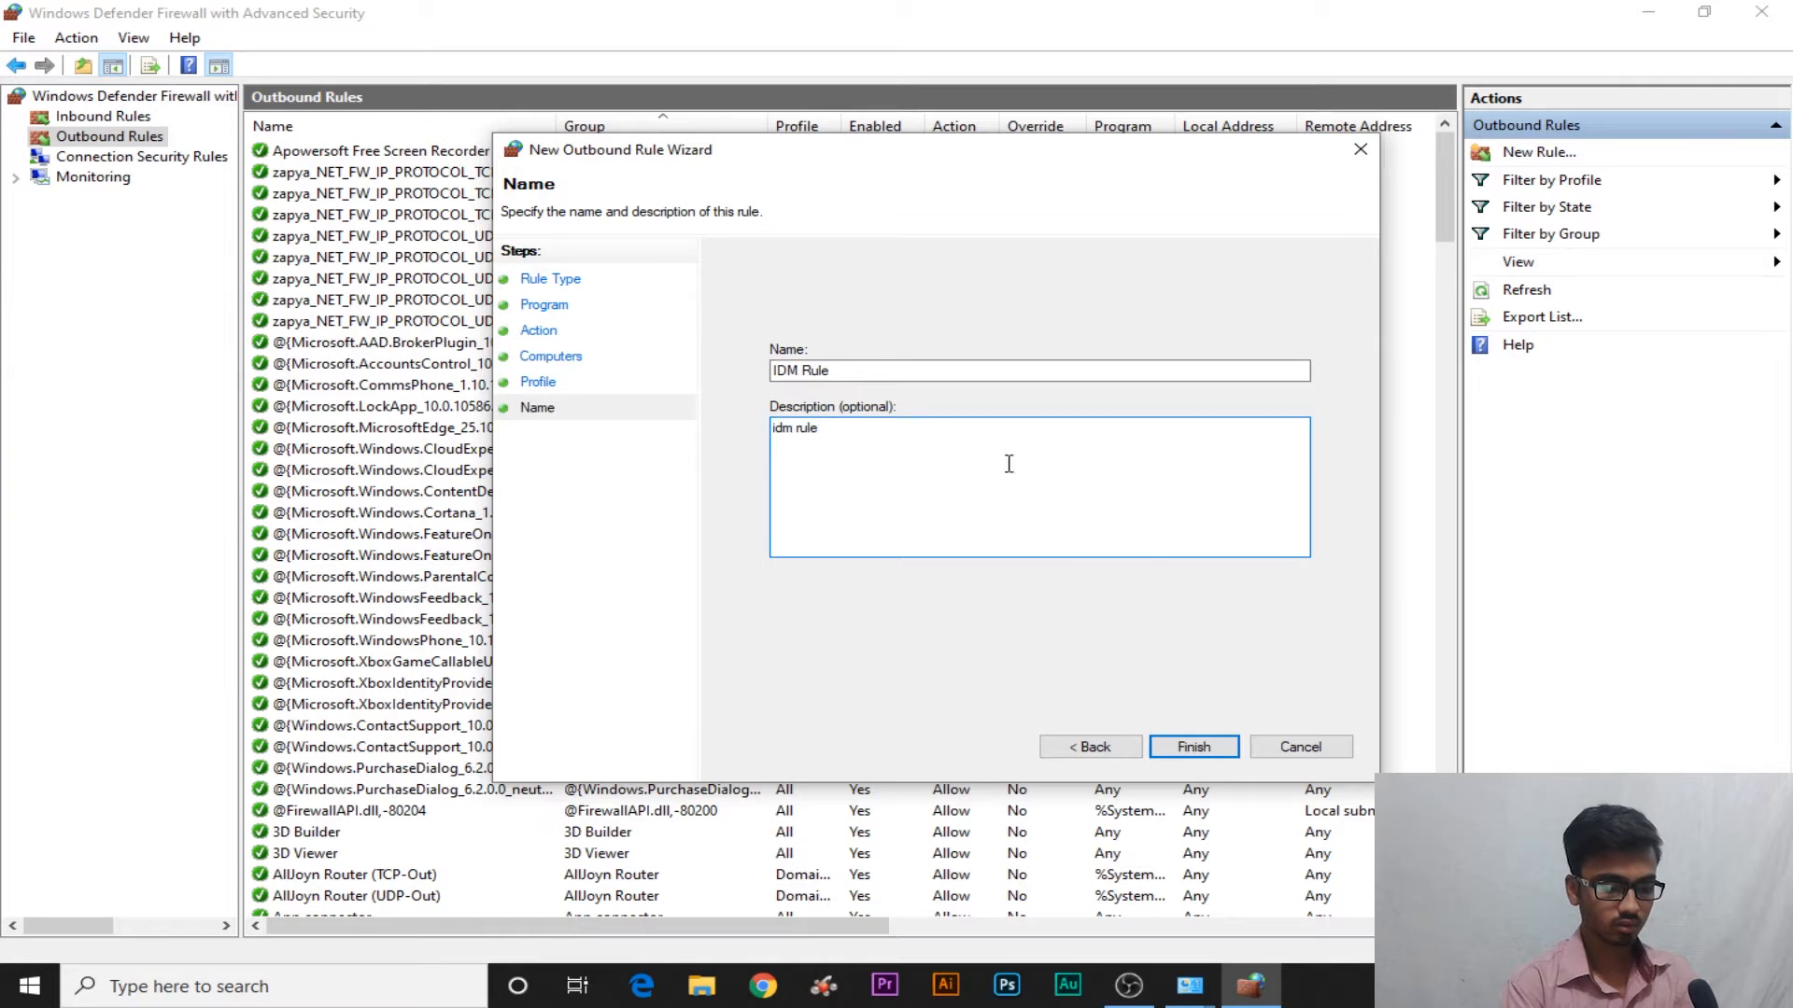
{"action": "left_click", "coordinate": [1193, 747]}
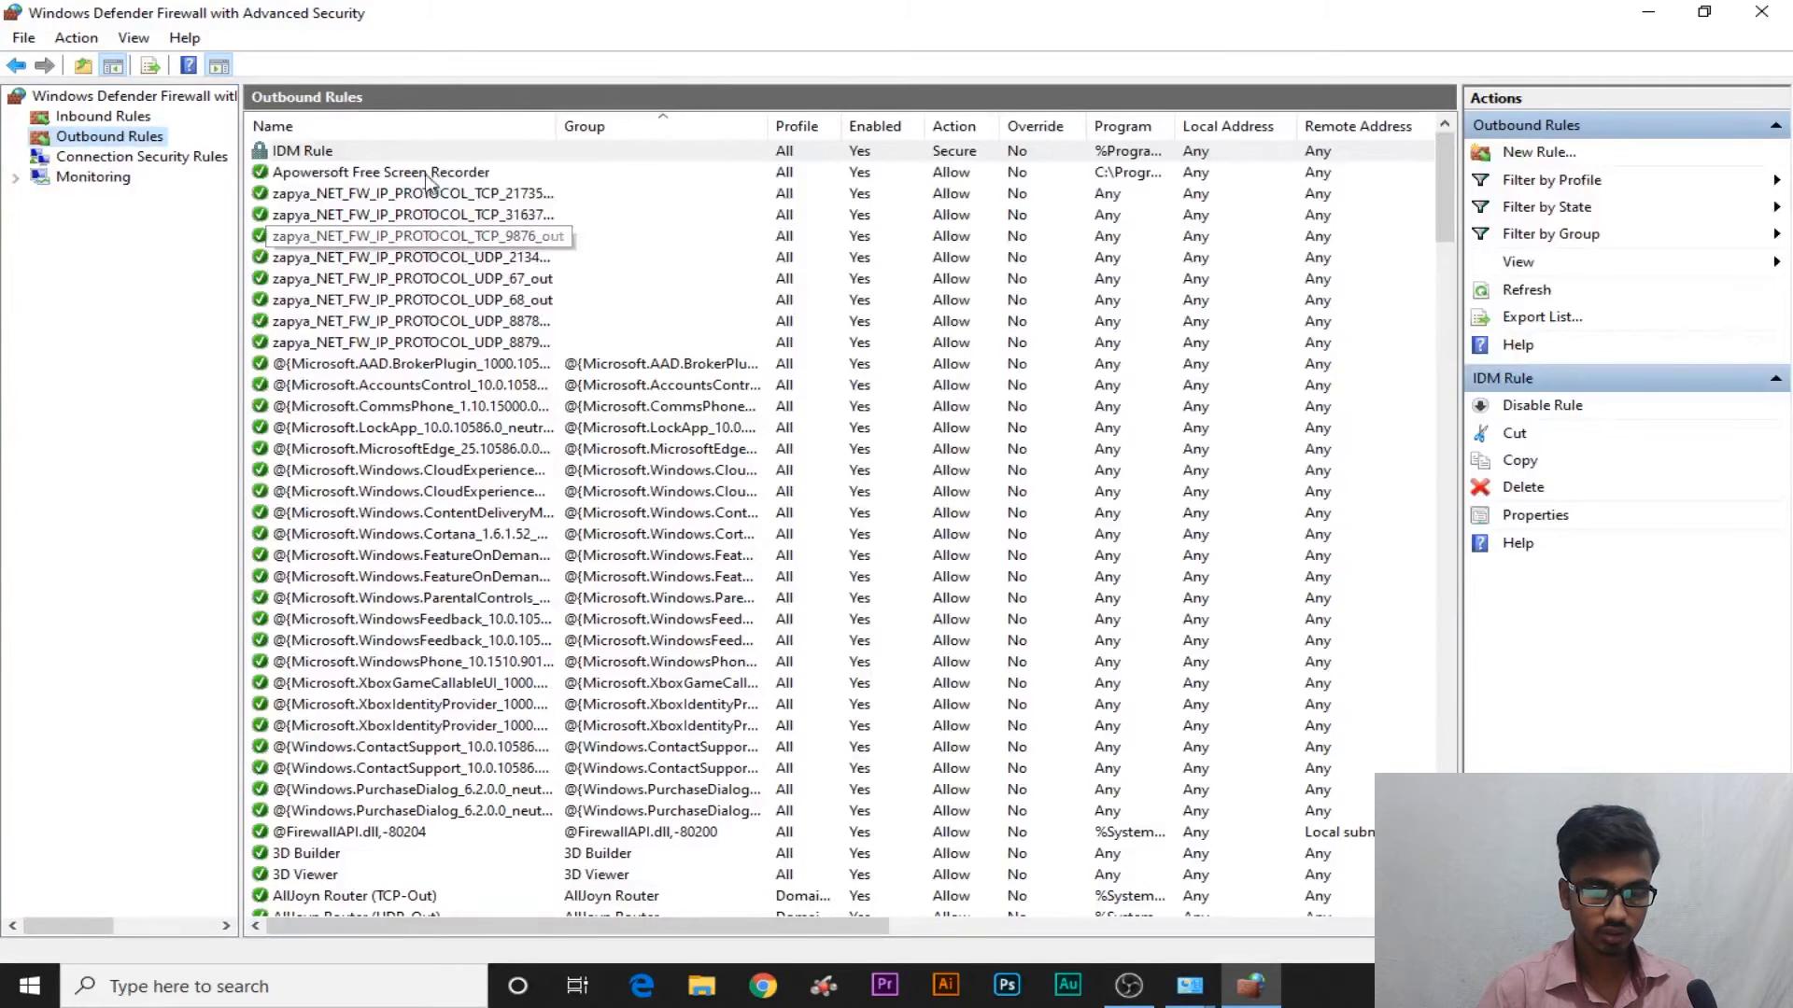
Look through the Outbound, Connection Security, overview and Inbound views, returning to Outbound Rules
{"action": "left_click", "coordinate": [431, 173]}
{"action": "left_click", "coordinate": [386, 150]}
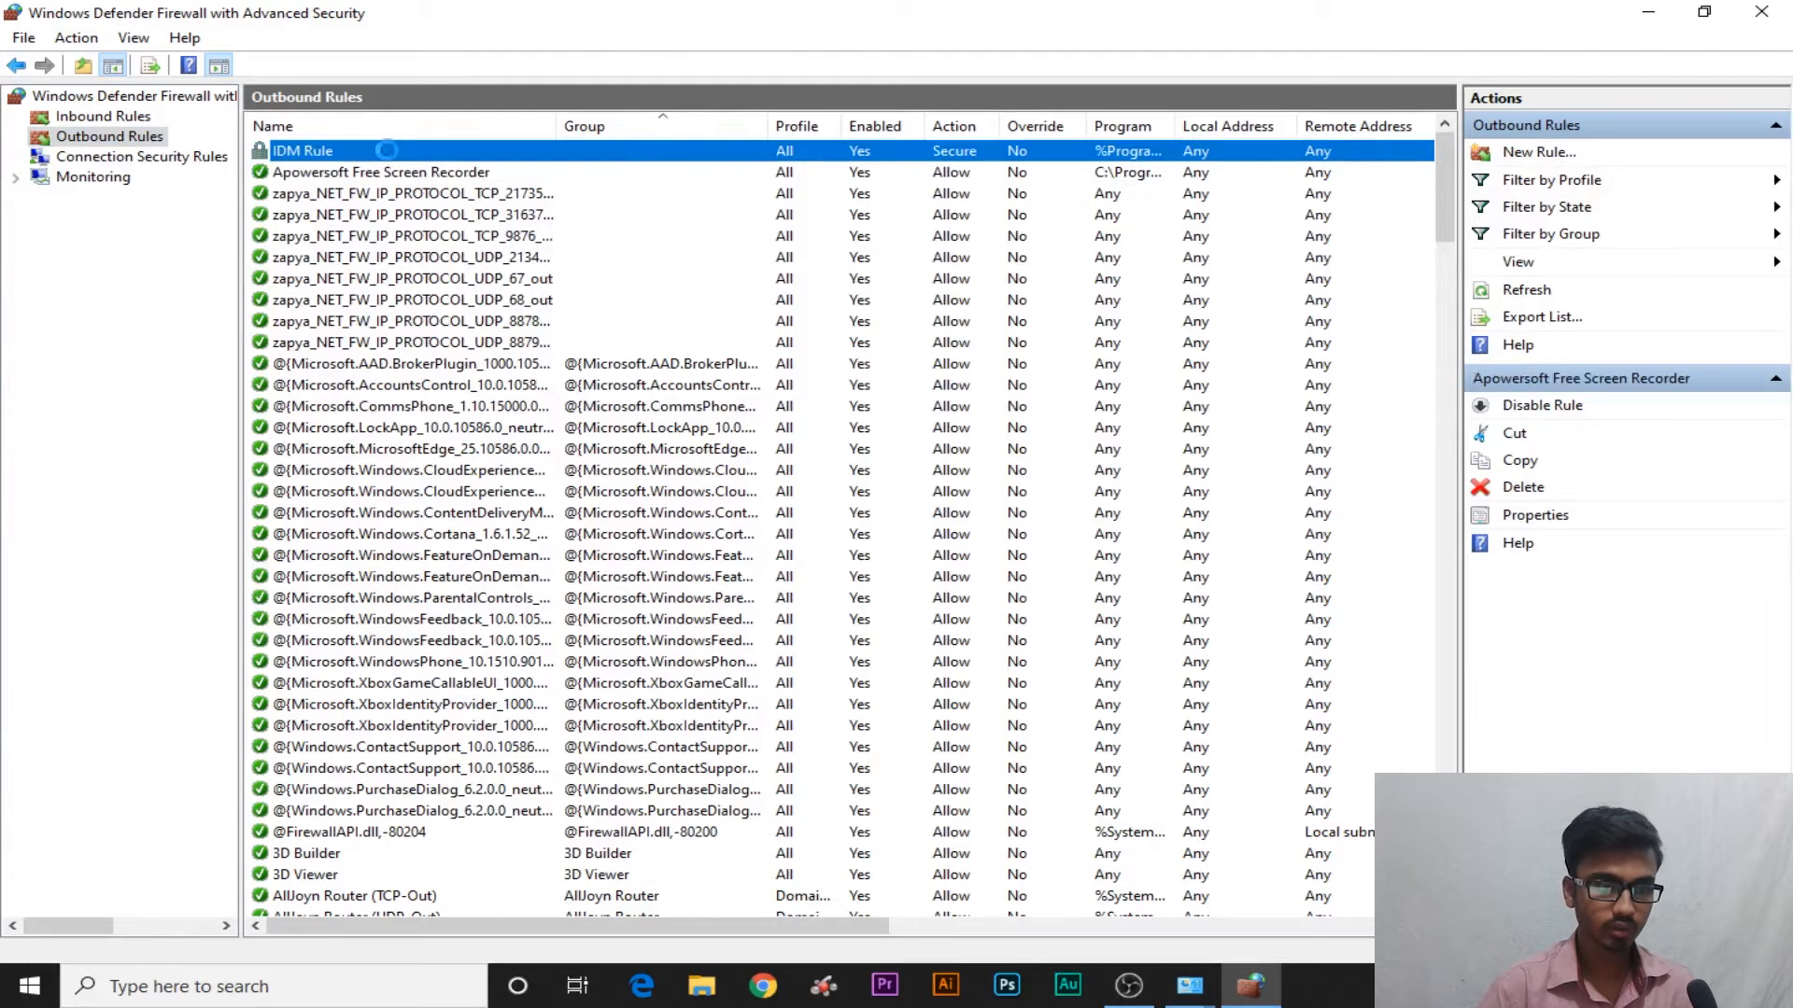
{"action": "left_click", "coordinate": [176, 157]}
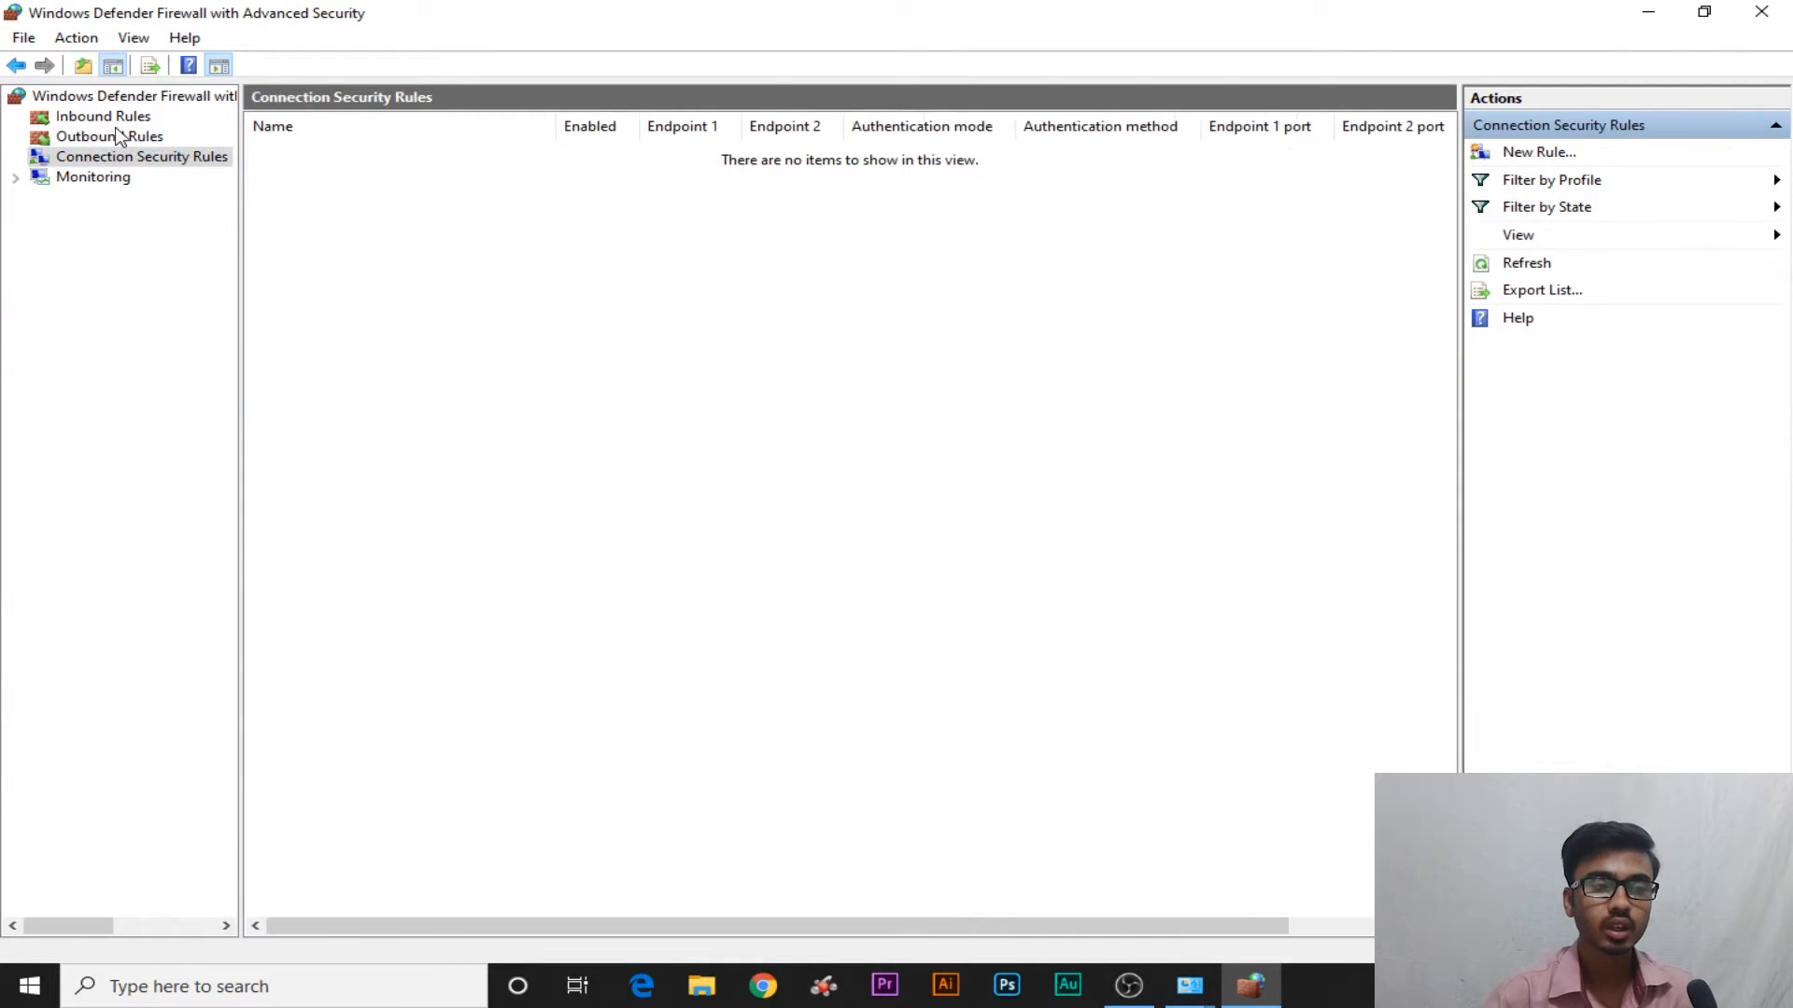
{"action": "left_click", "coordinate": [116, 133]}
{"action": "left_click", "coordinate": [112, 98]}
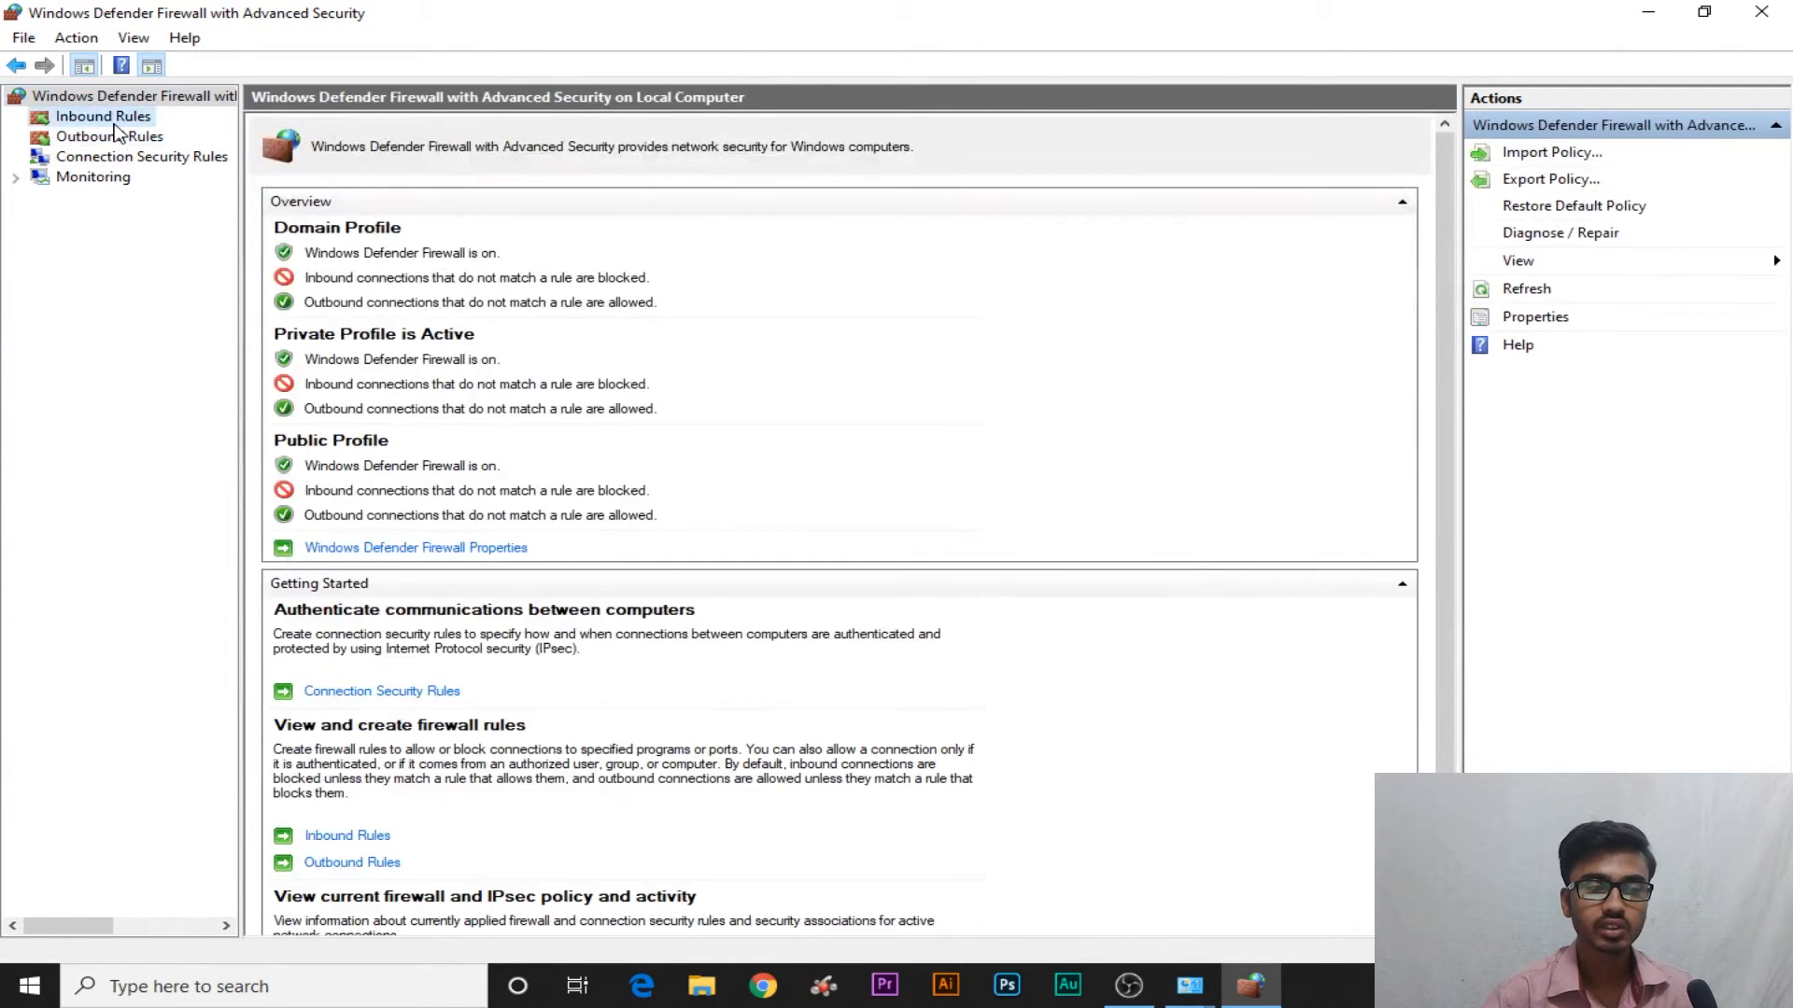
{"action": "left_click", "coordinate": [114, 123]}
{"action": "left_click", "coordinate": [154, 137]}
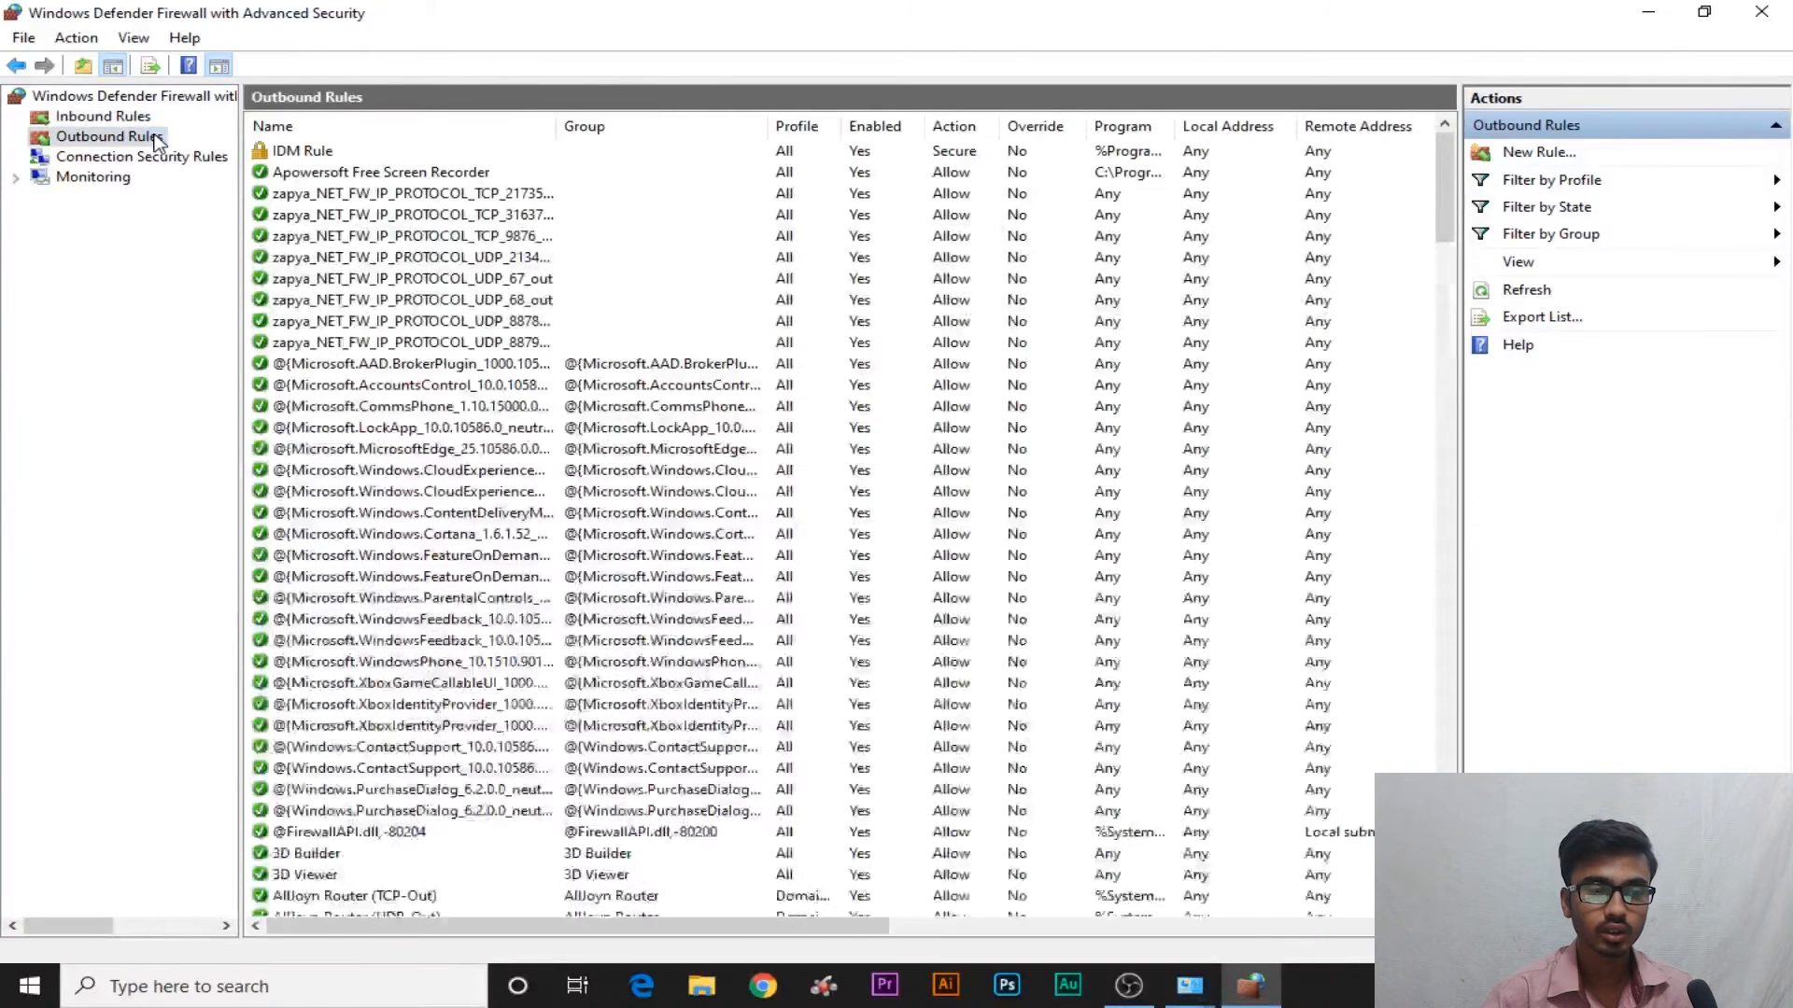
Check the IDM Rule outbound rule's actions menu without changing anything, then show Connection Security Rules
{"action": "left_click", "coordinate": [328, 151]}
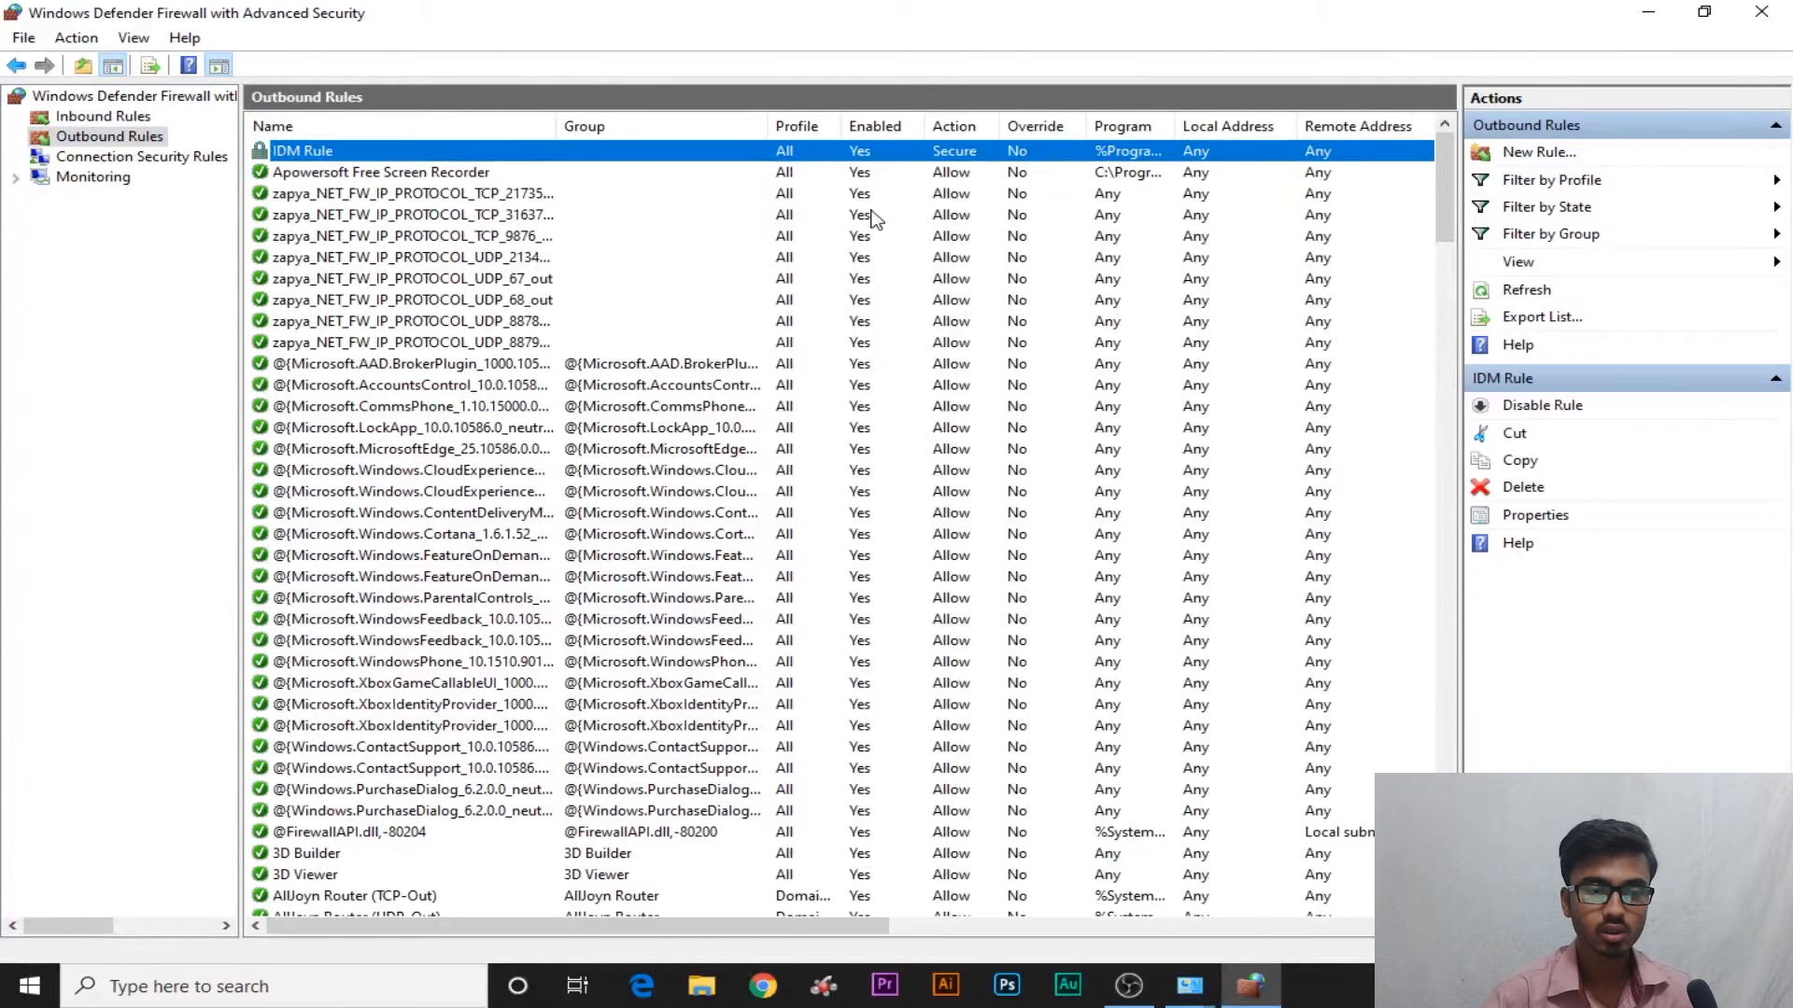
{"action": "right_click", "coordinate": [1085, 153]}
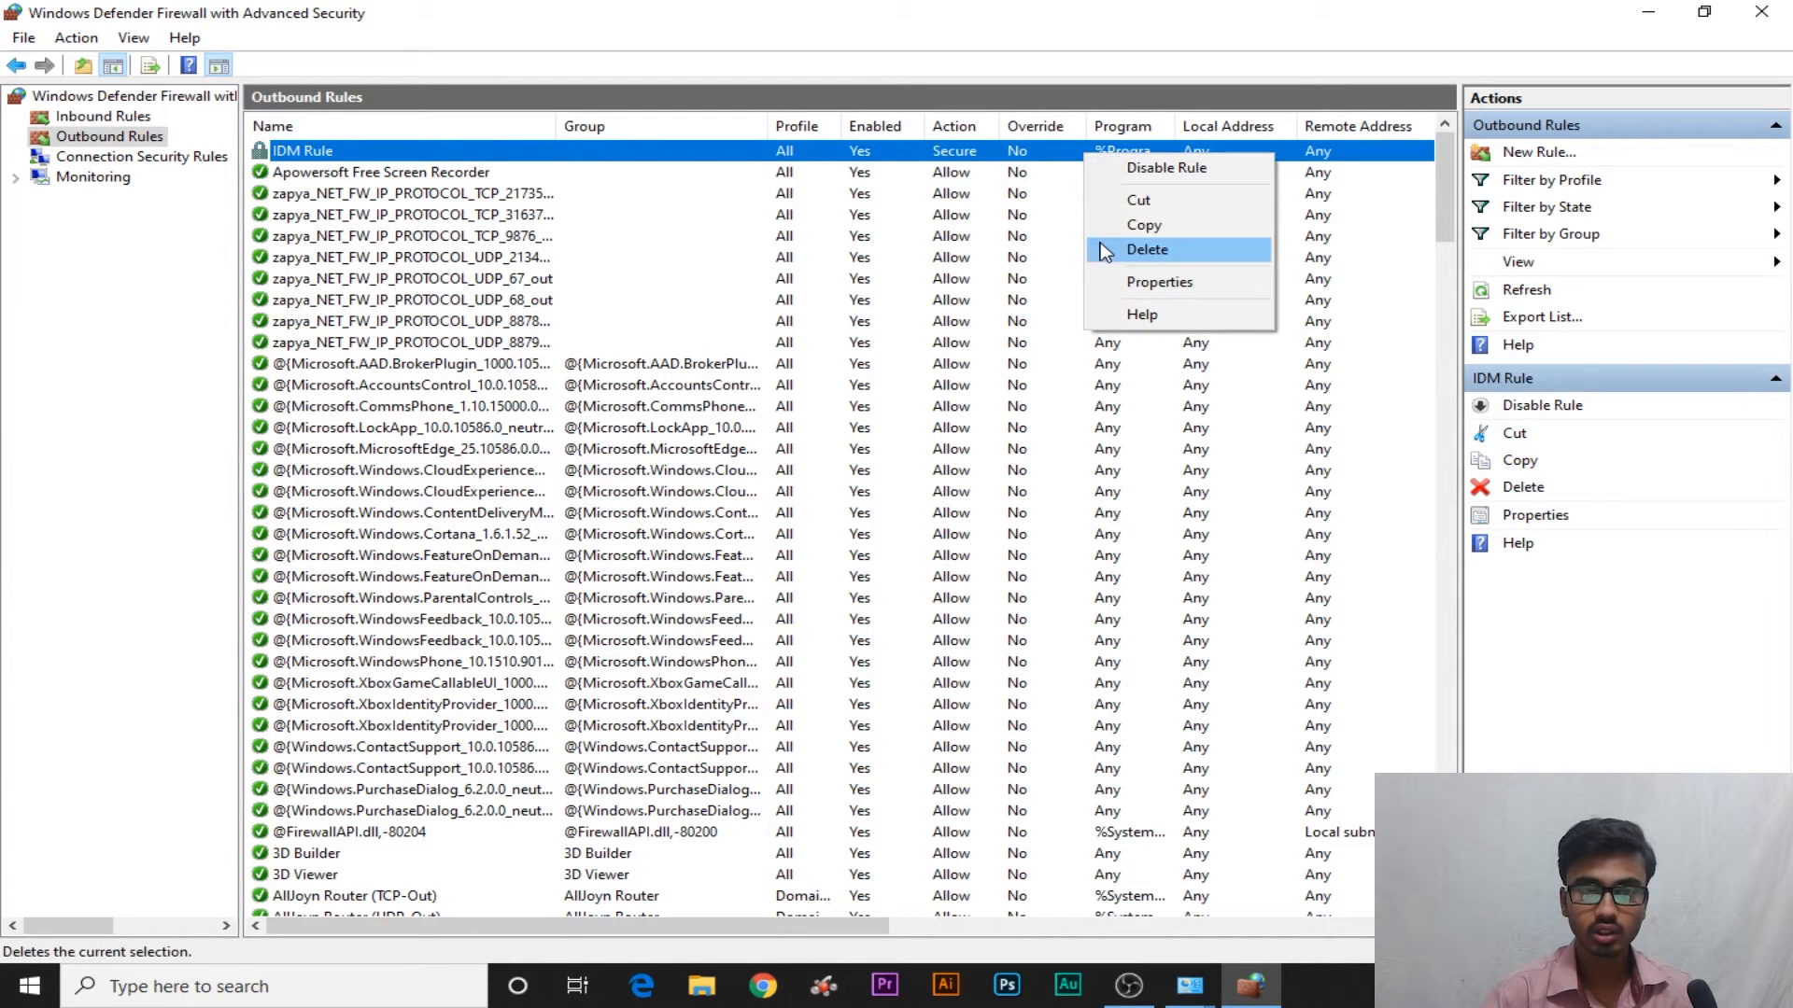
{"action": "left_click", "coordinate": [320, 152]}
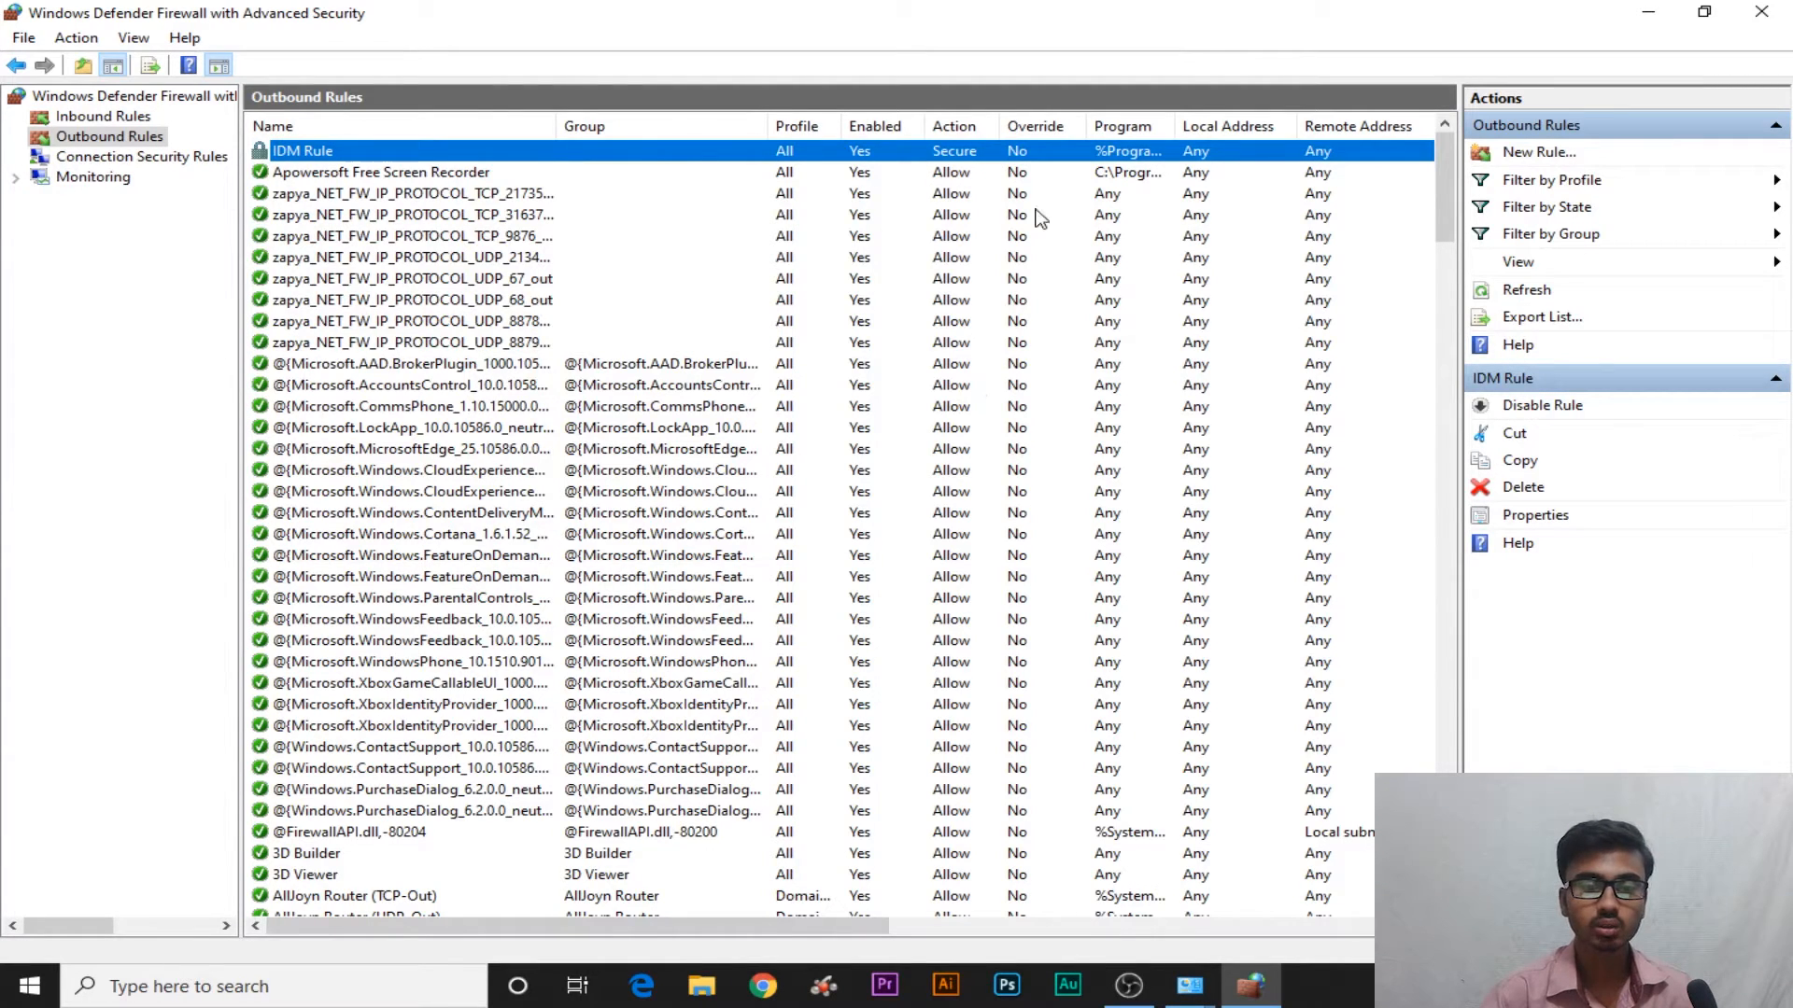
{"action": "left_click", "coordinate": [156, 157]}
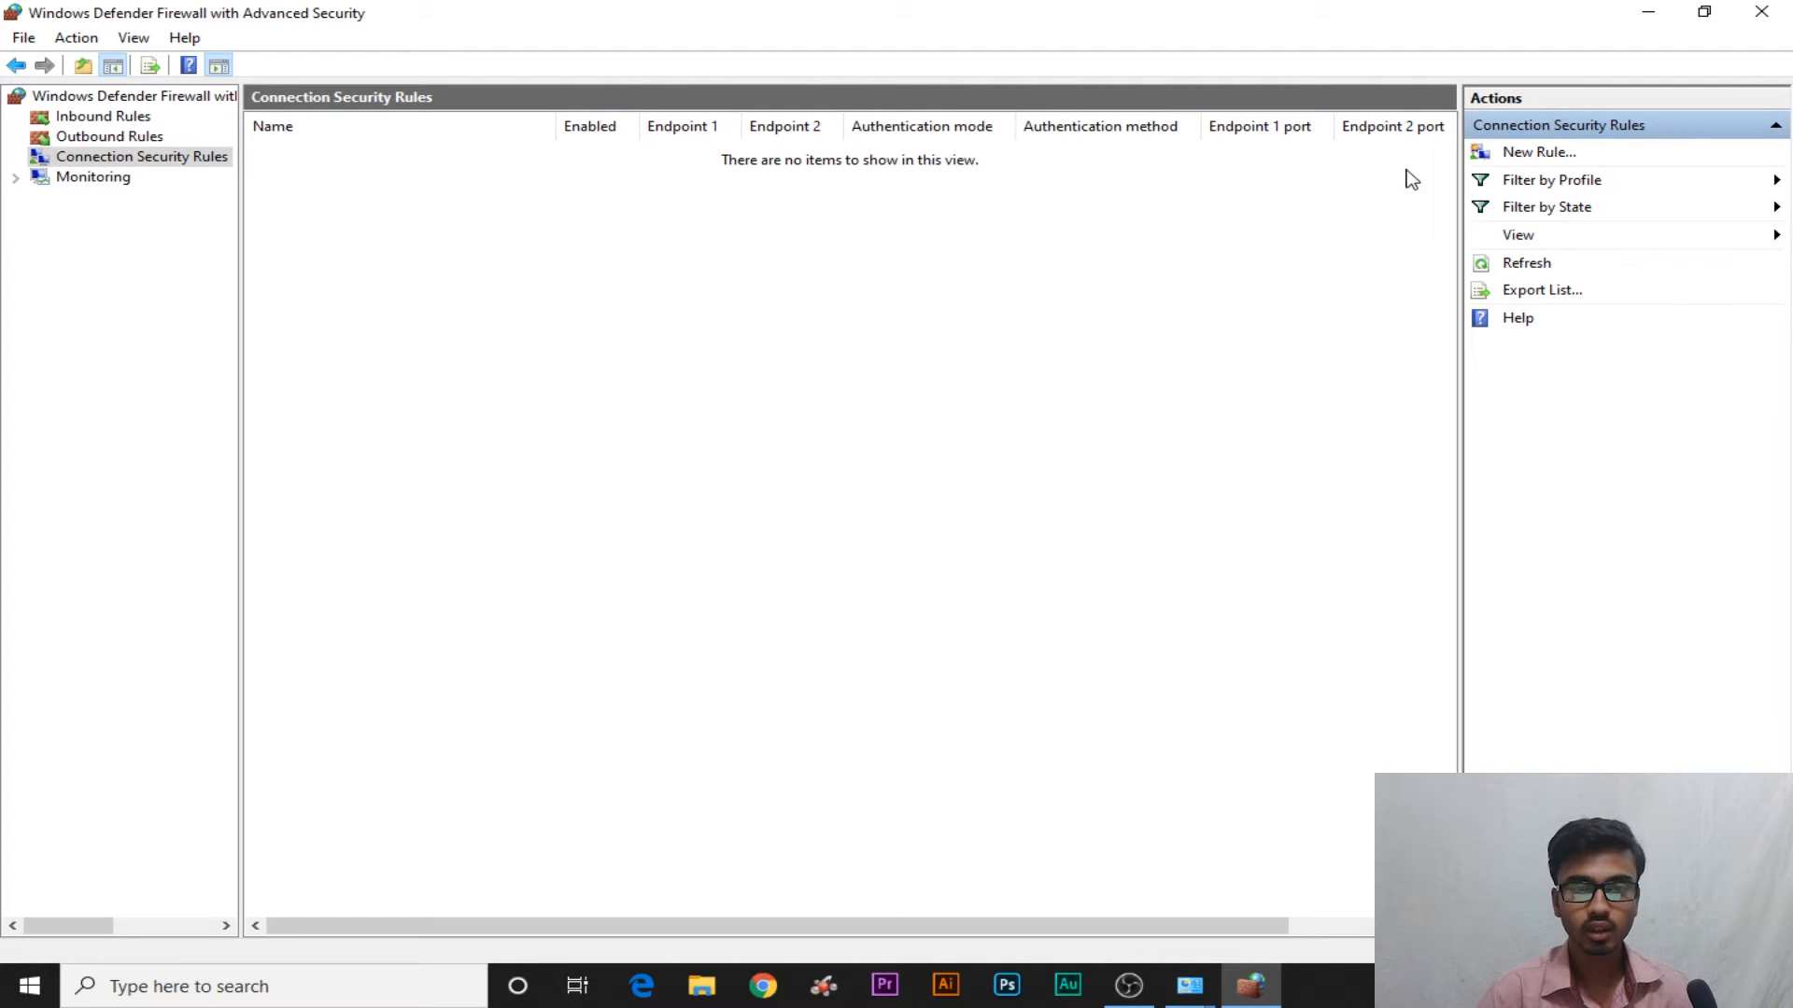
Start a new Custom connection security rule and advance to its Endpoints page
{"action": "left_click", "coordinate": [1538, 155]}
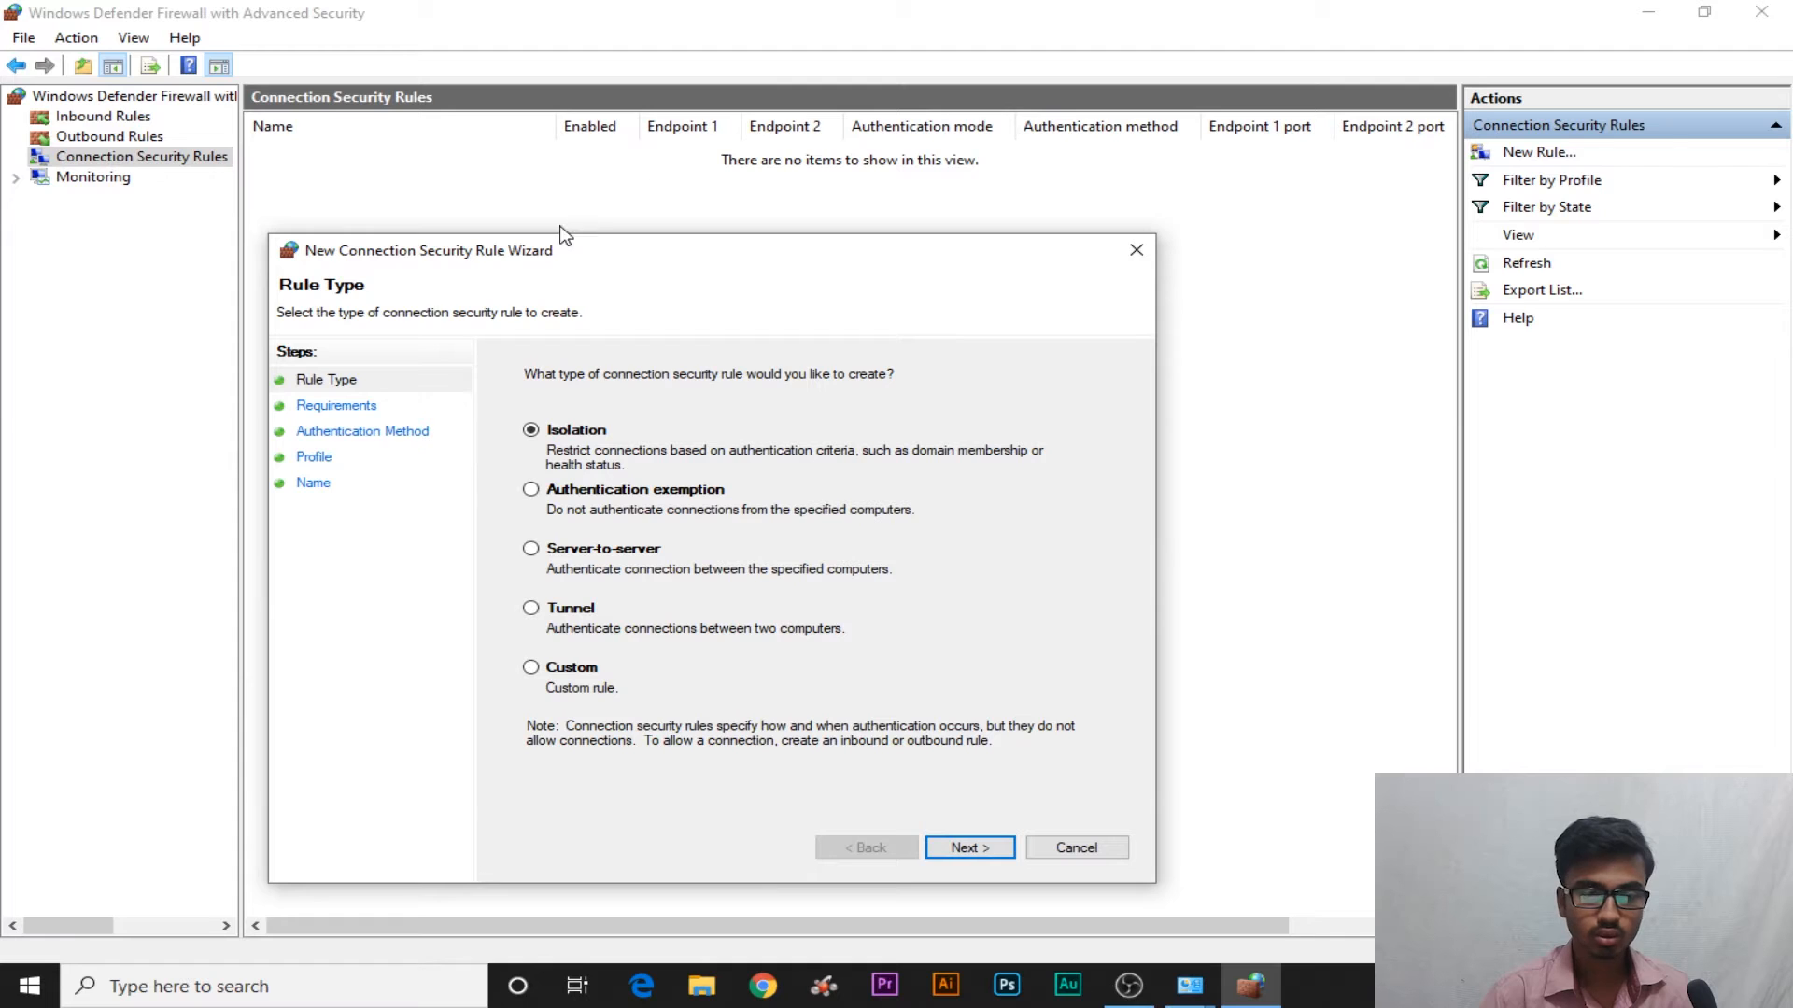
{"action": "left_click_drag", "start_coordinate": [556, 250], "coordinate": [713, 60]}
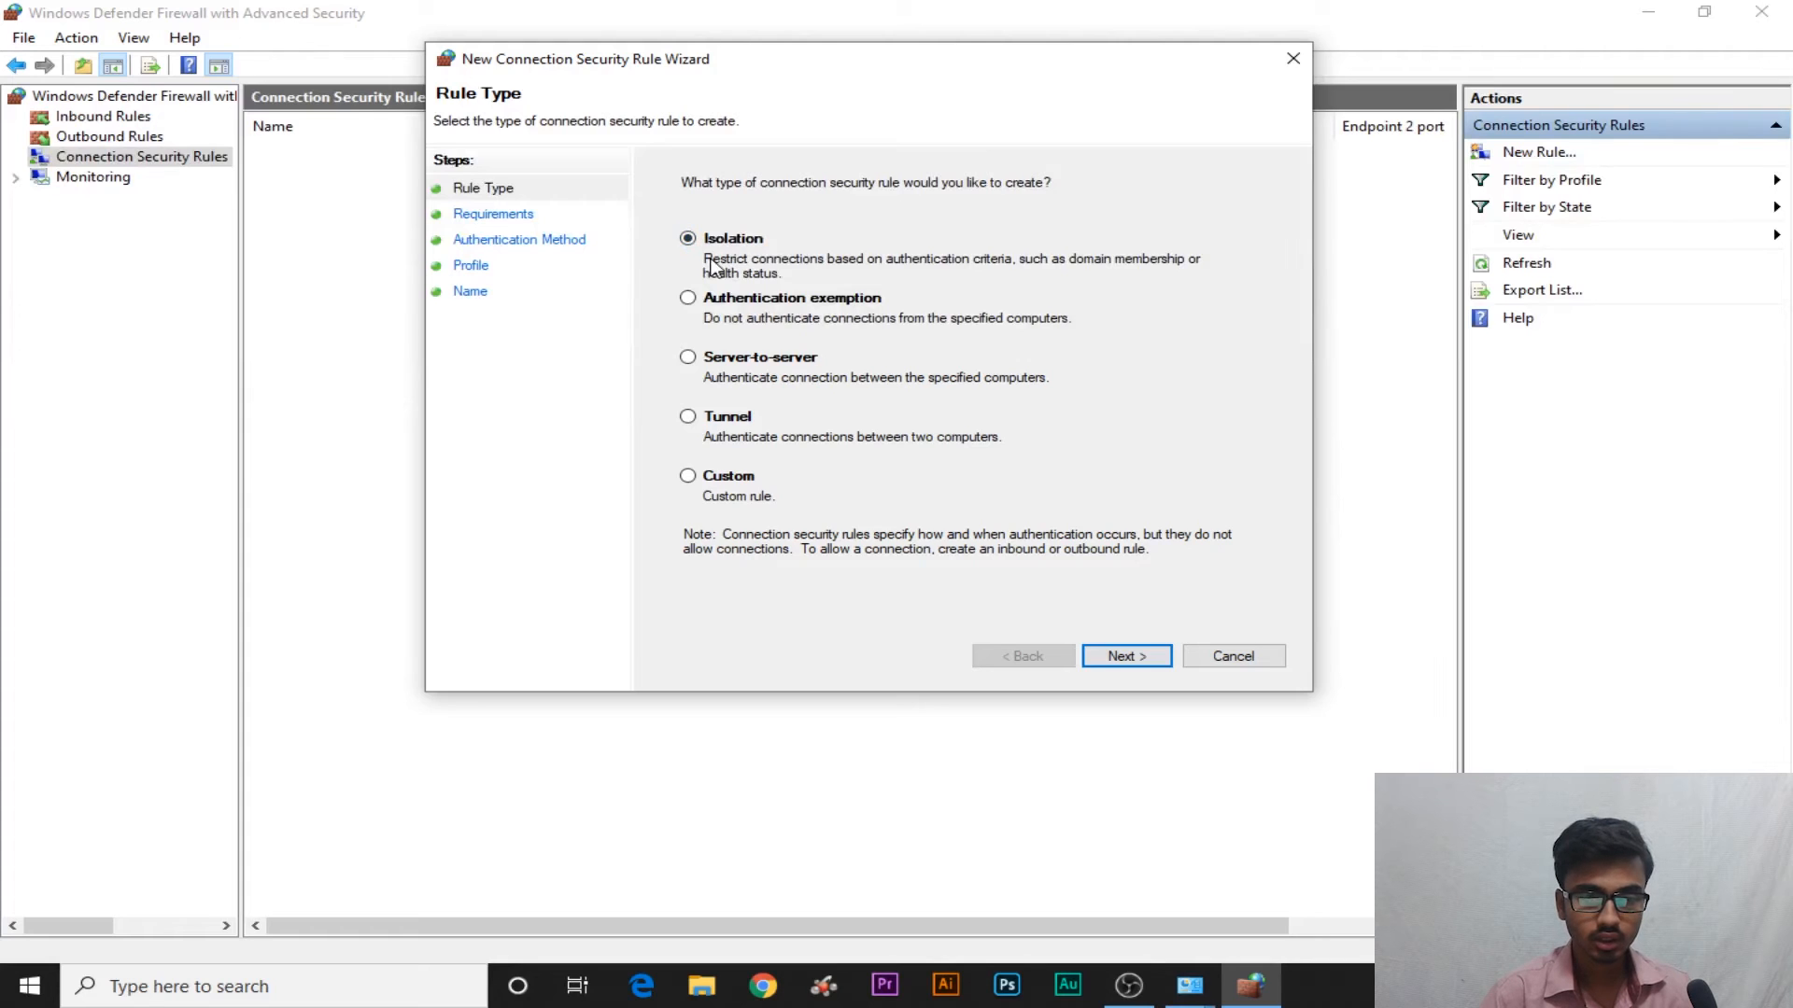
{"action": "left_click", "coordinate": [702, 480]}
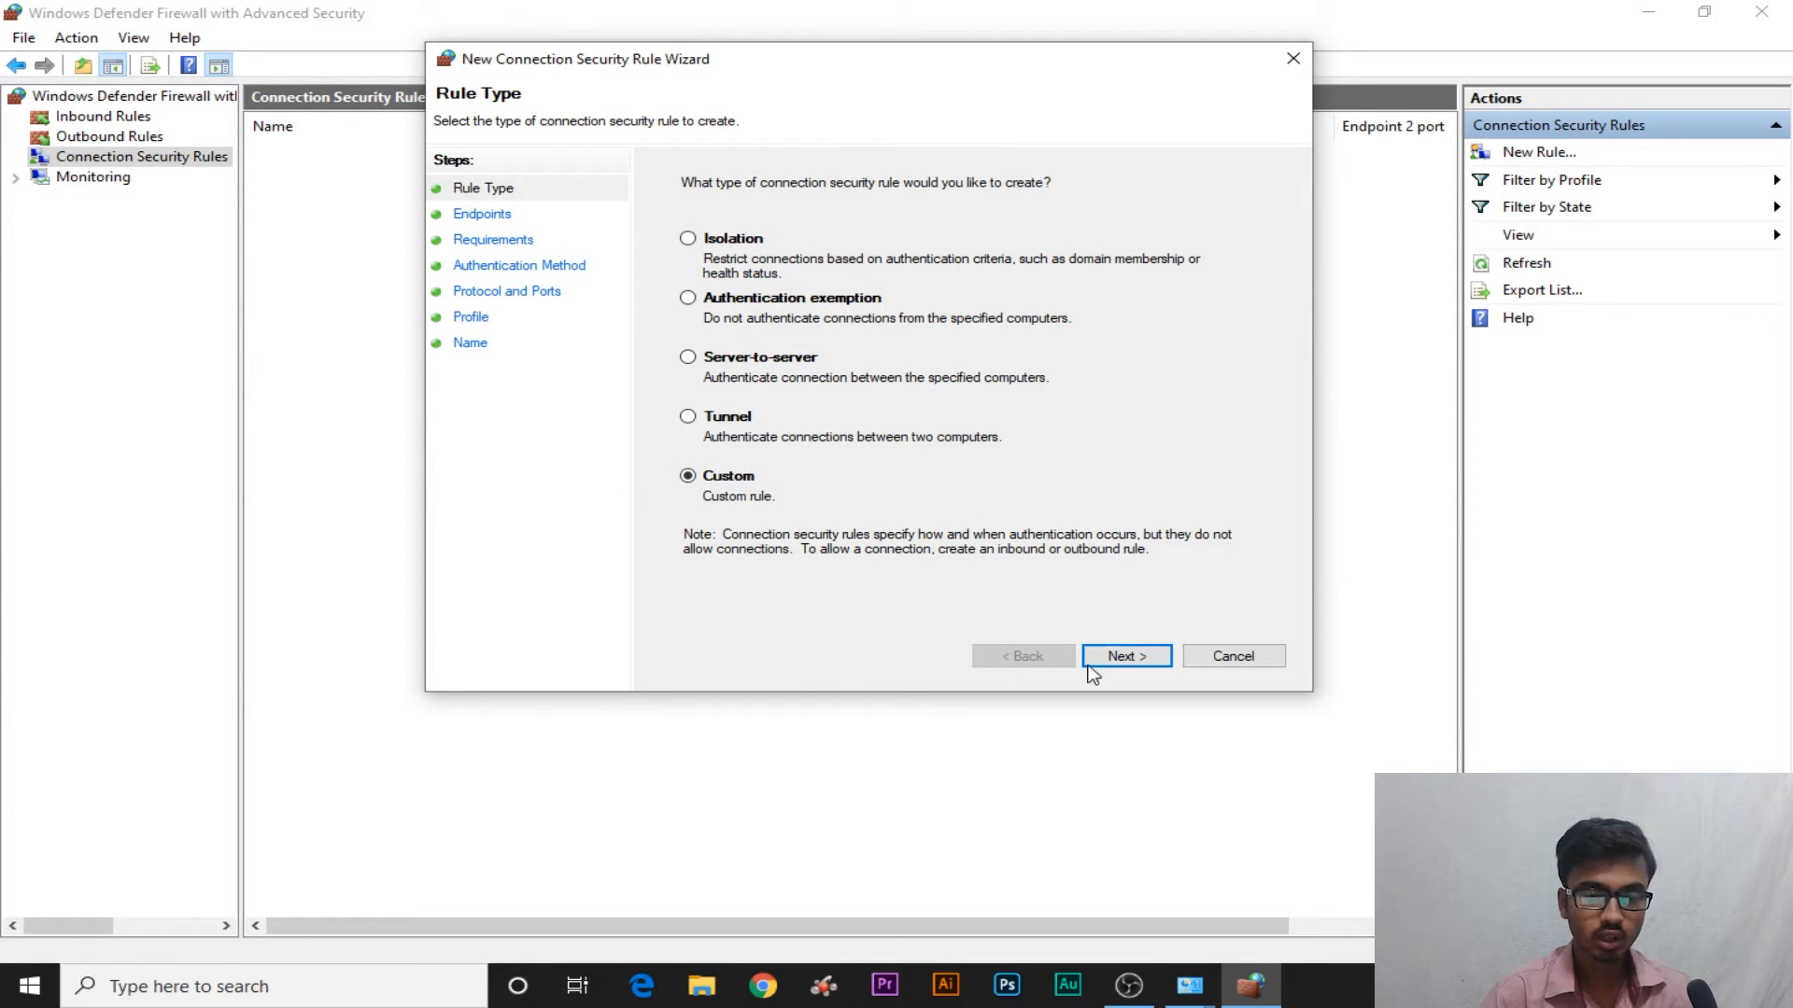
{"action": "left_click", "coordinate": [1124, 660]}
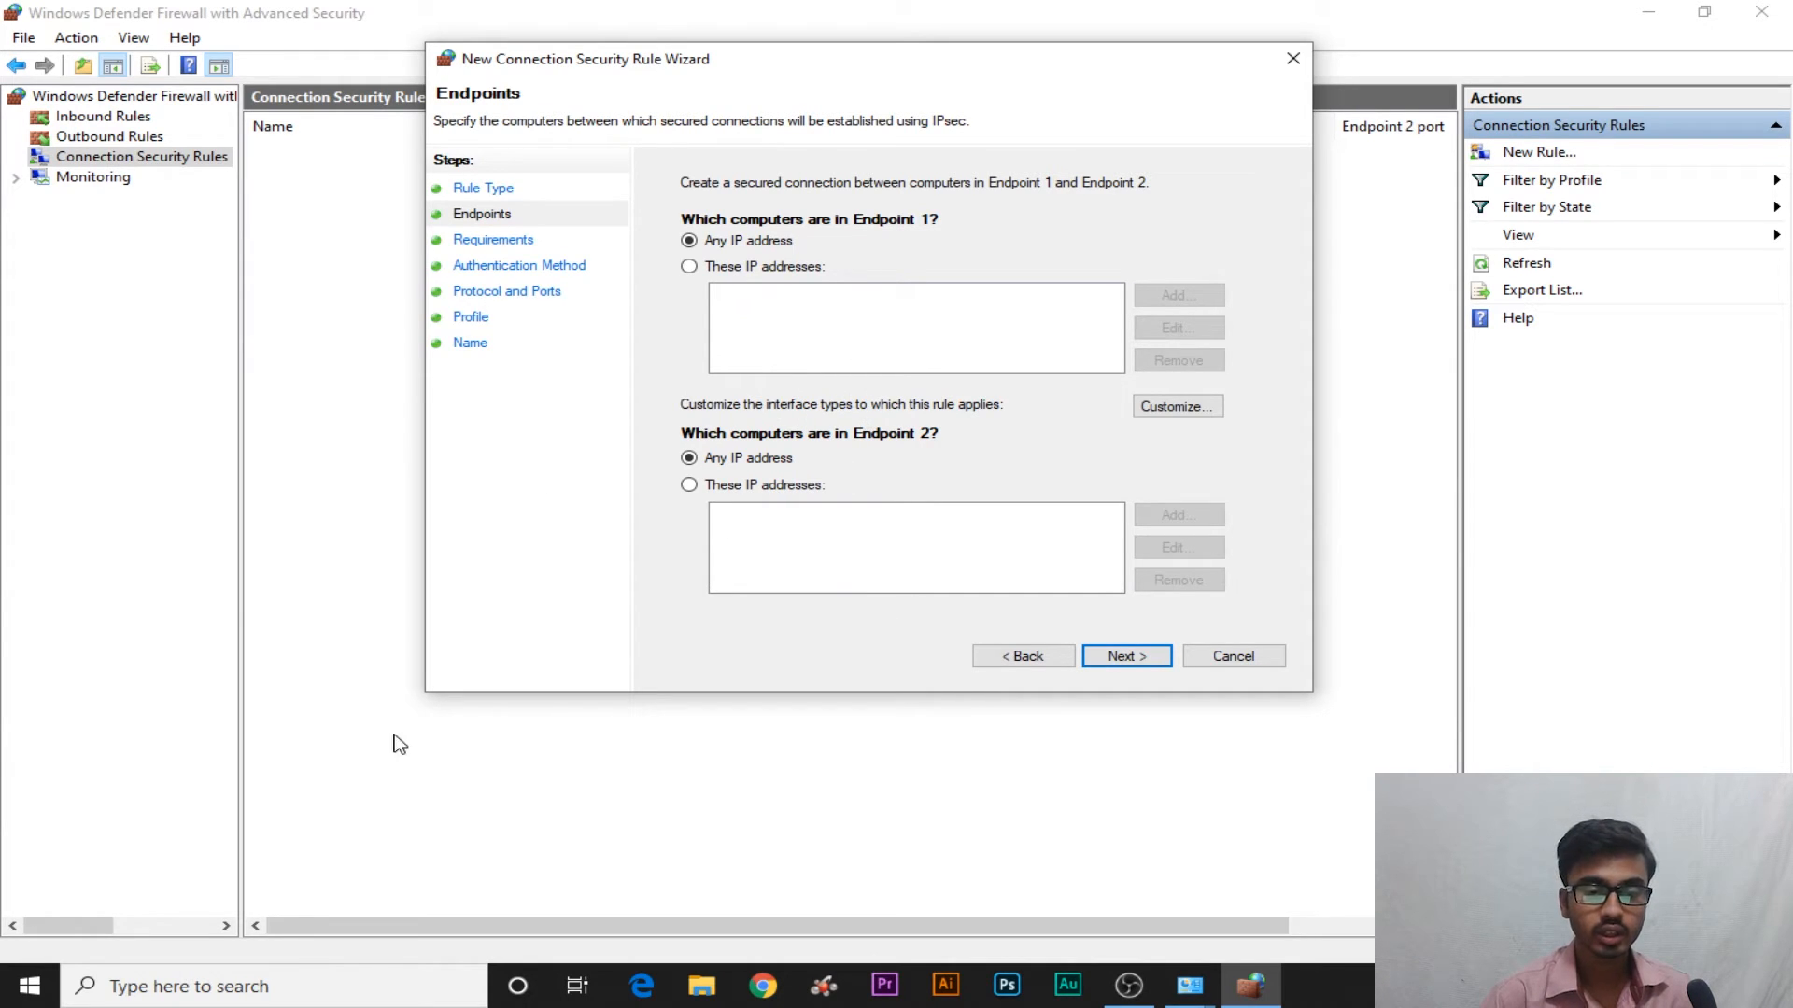
Switch Endpoint 1 and Endpoint 2 to 'These IP addresses' without adding any, then open Windows search
{"action": "left_click", "coordinate": [325, 986]}
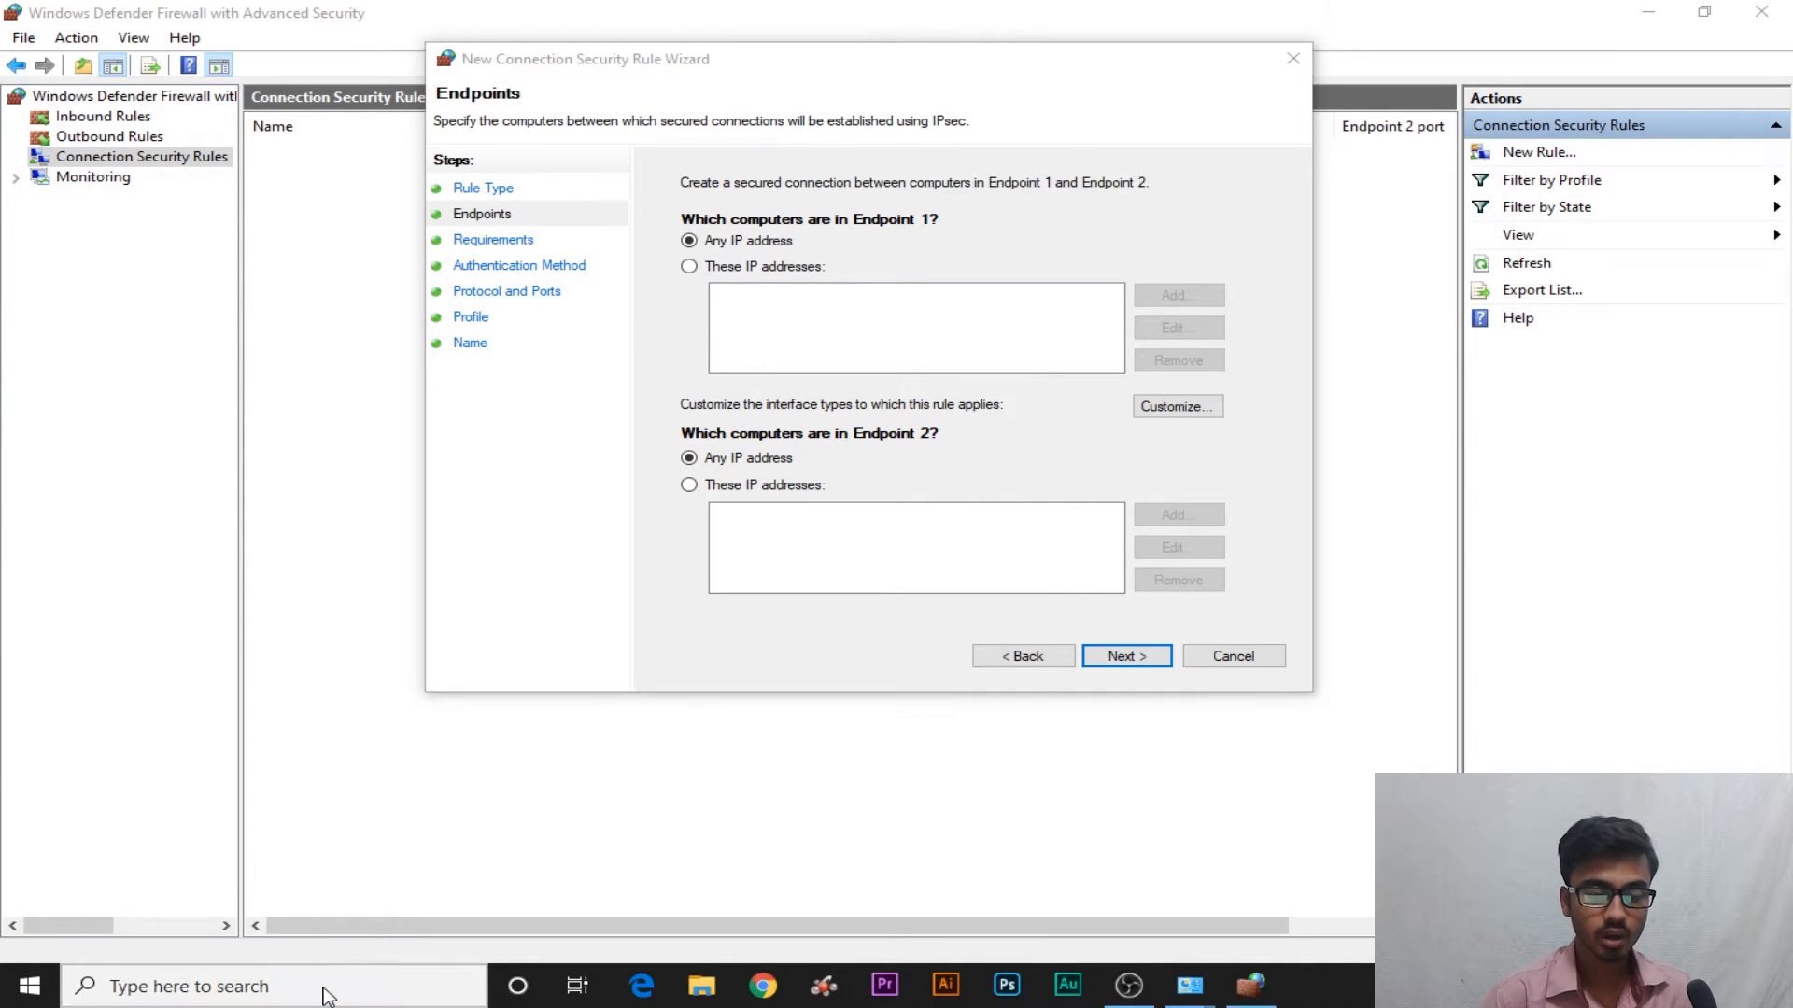
{"action": "left_click", "coordinate": [1107, 874]}
{"action": "left_click", "coordinate": [690, 267]}
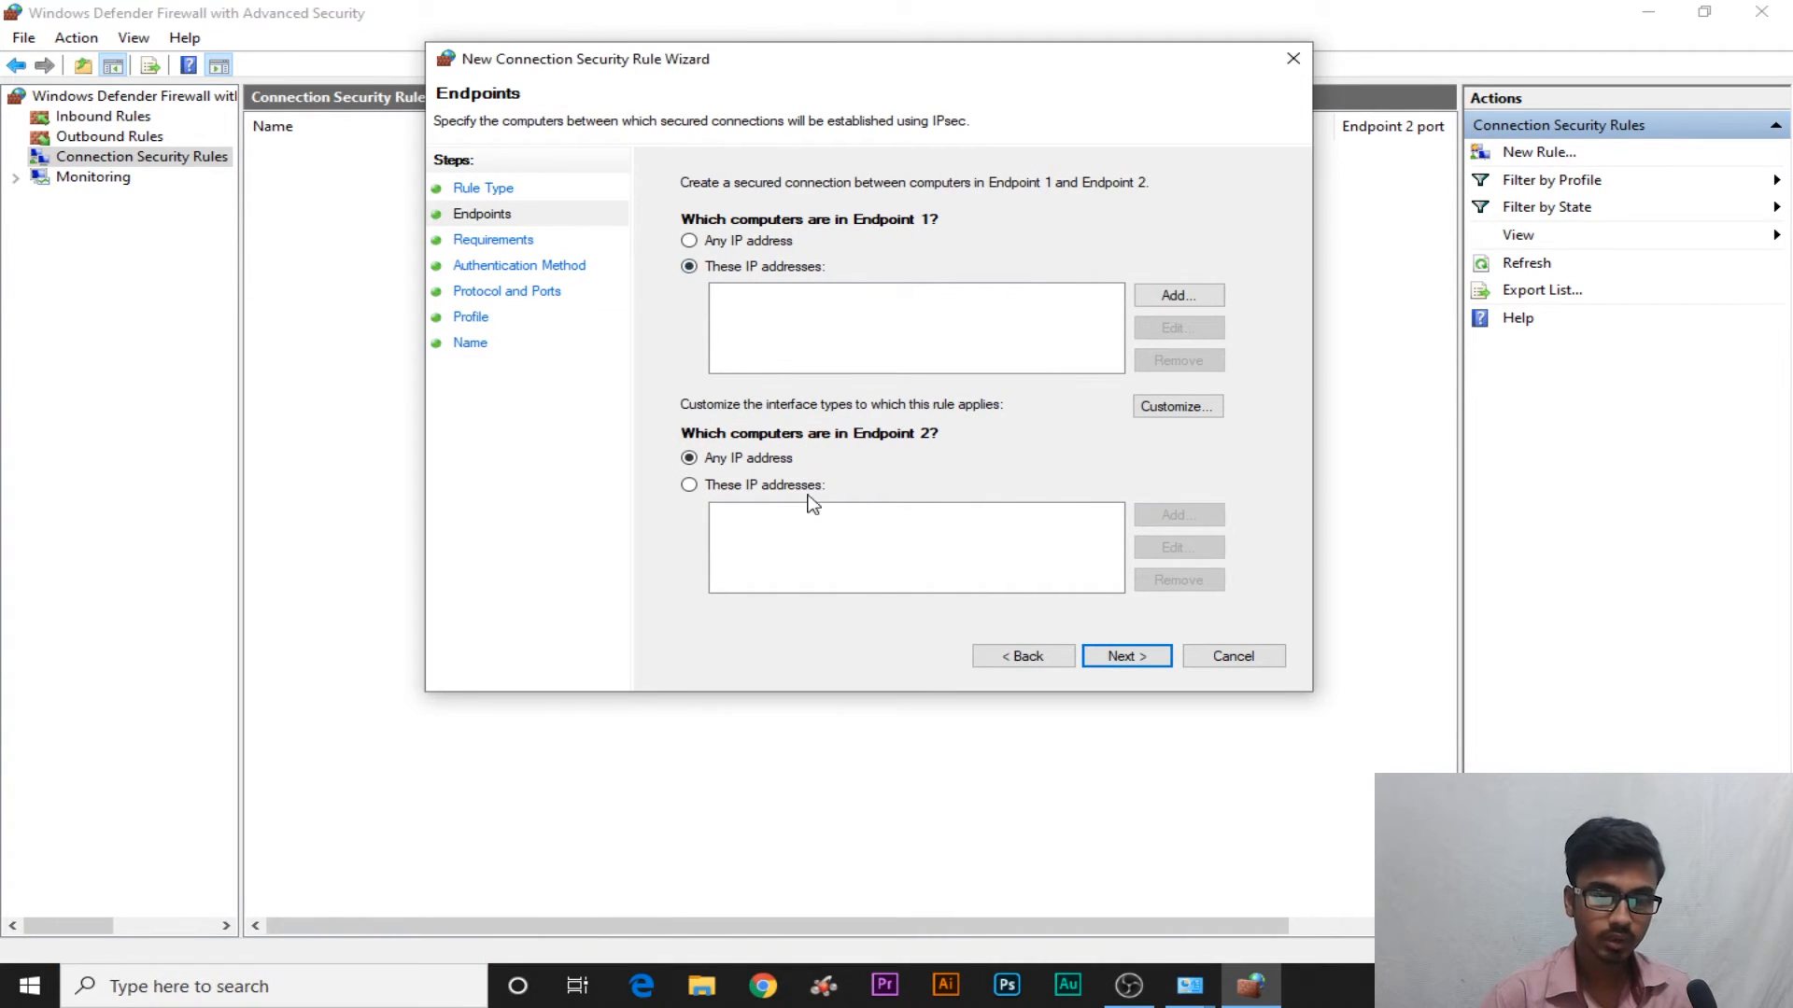
{"action": "left_click", "coordinate": [689, 484]}
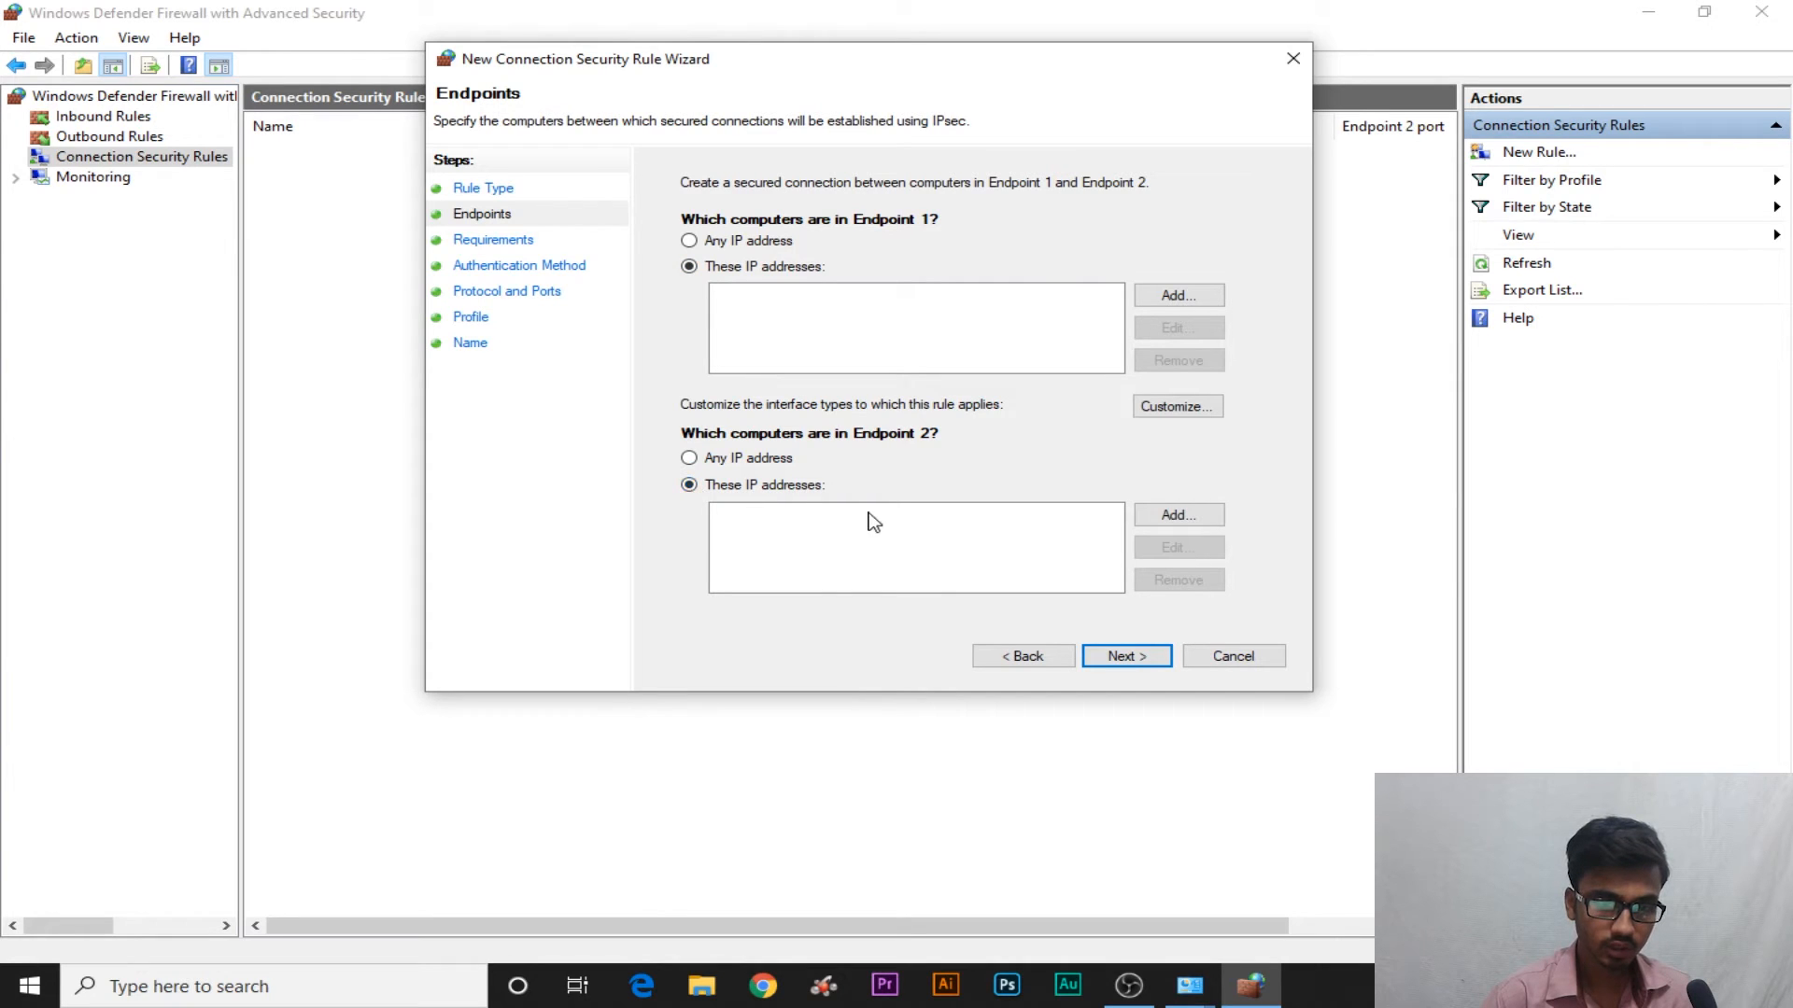
{"action": "left_click", "coordinate": [1154, 300]}
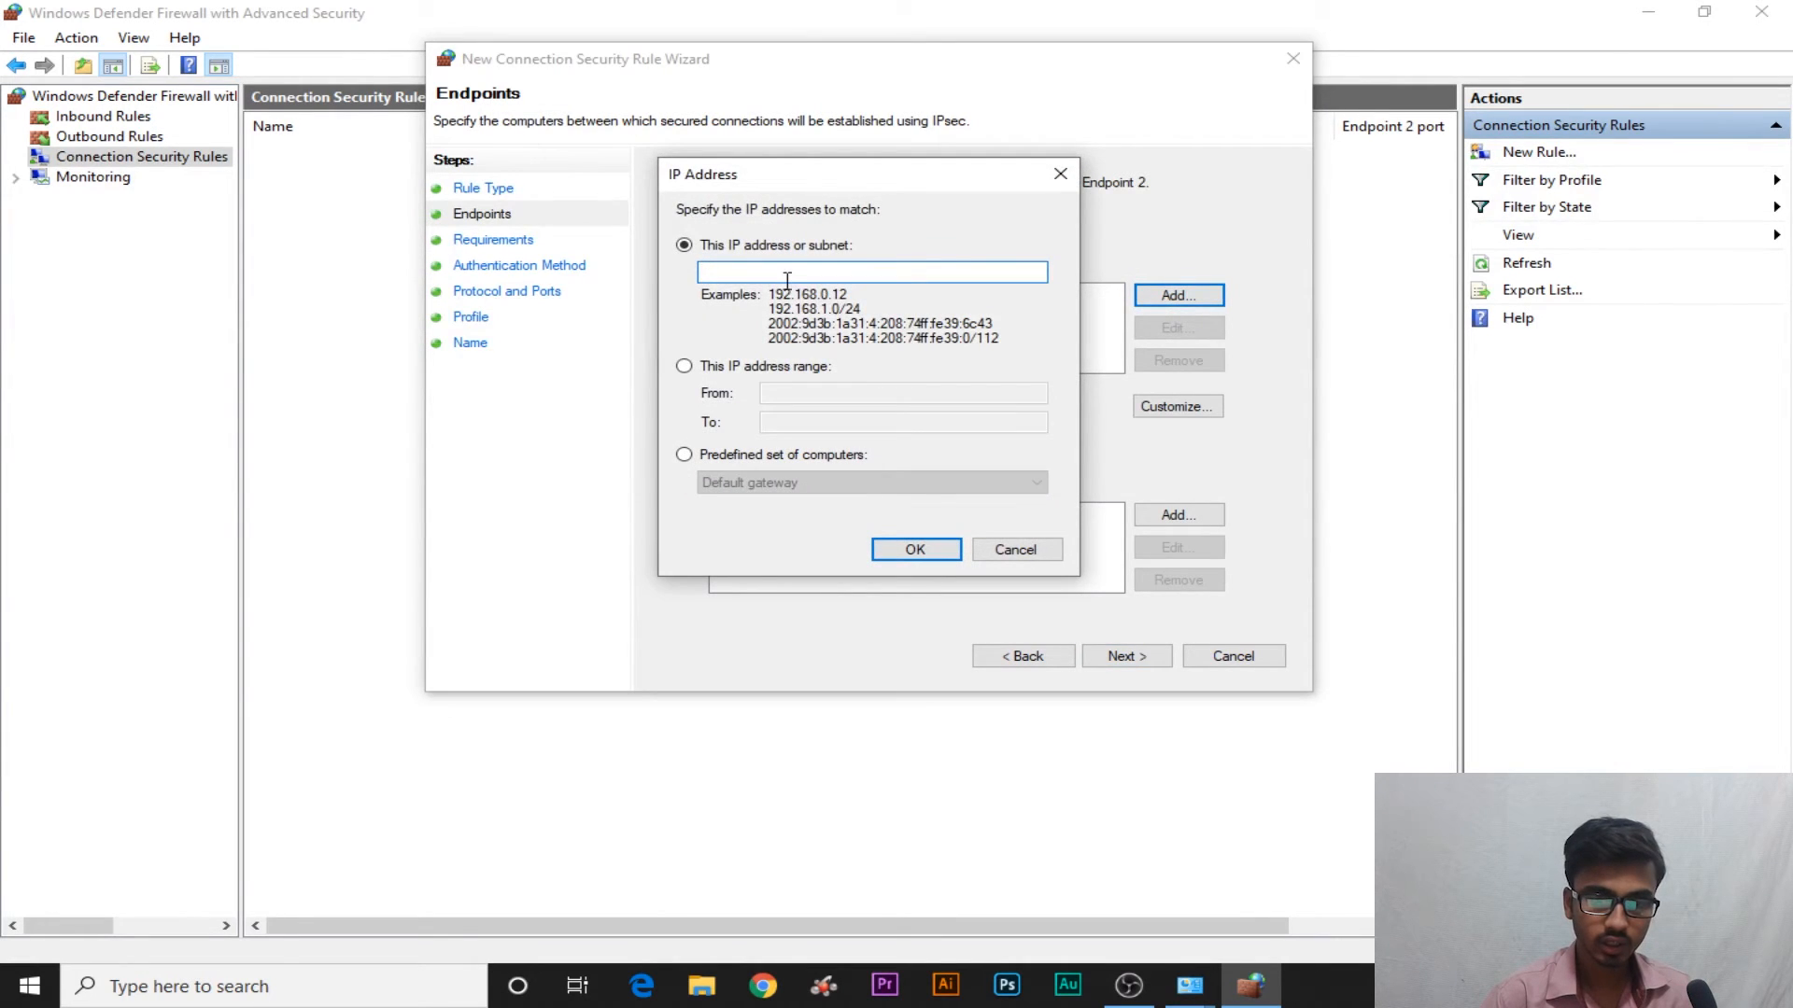
{"action": "left_click", "coordinate": [1015, 549]}
{"action": "left_click", "coordinate": [341, 1004]}
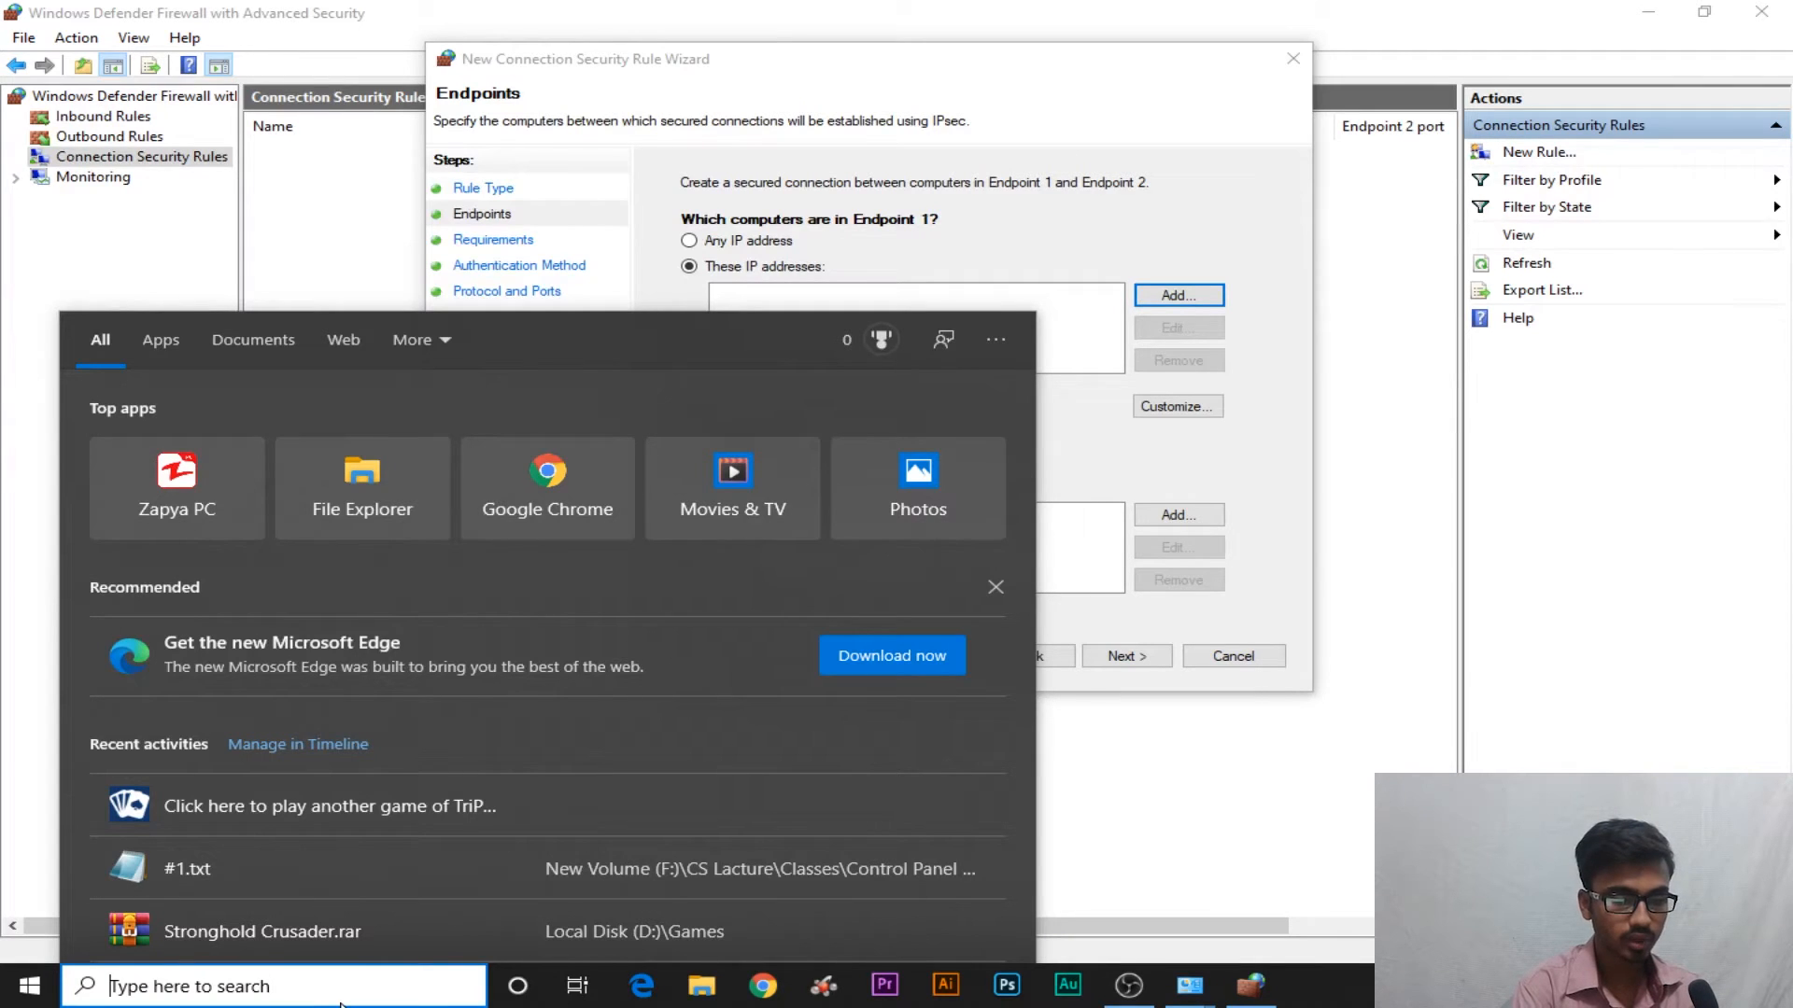
Launch Command Prompt and run ipconfig, showing IPv4 address 192.168.1.5 and gateway 192.168.1.1
{"action": "type", "text": "cmd"}
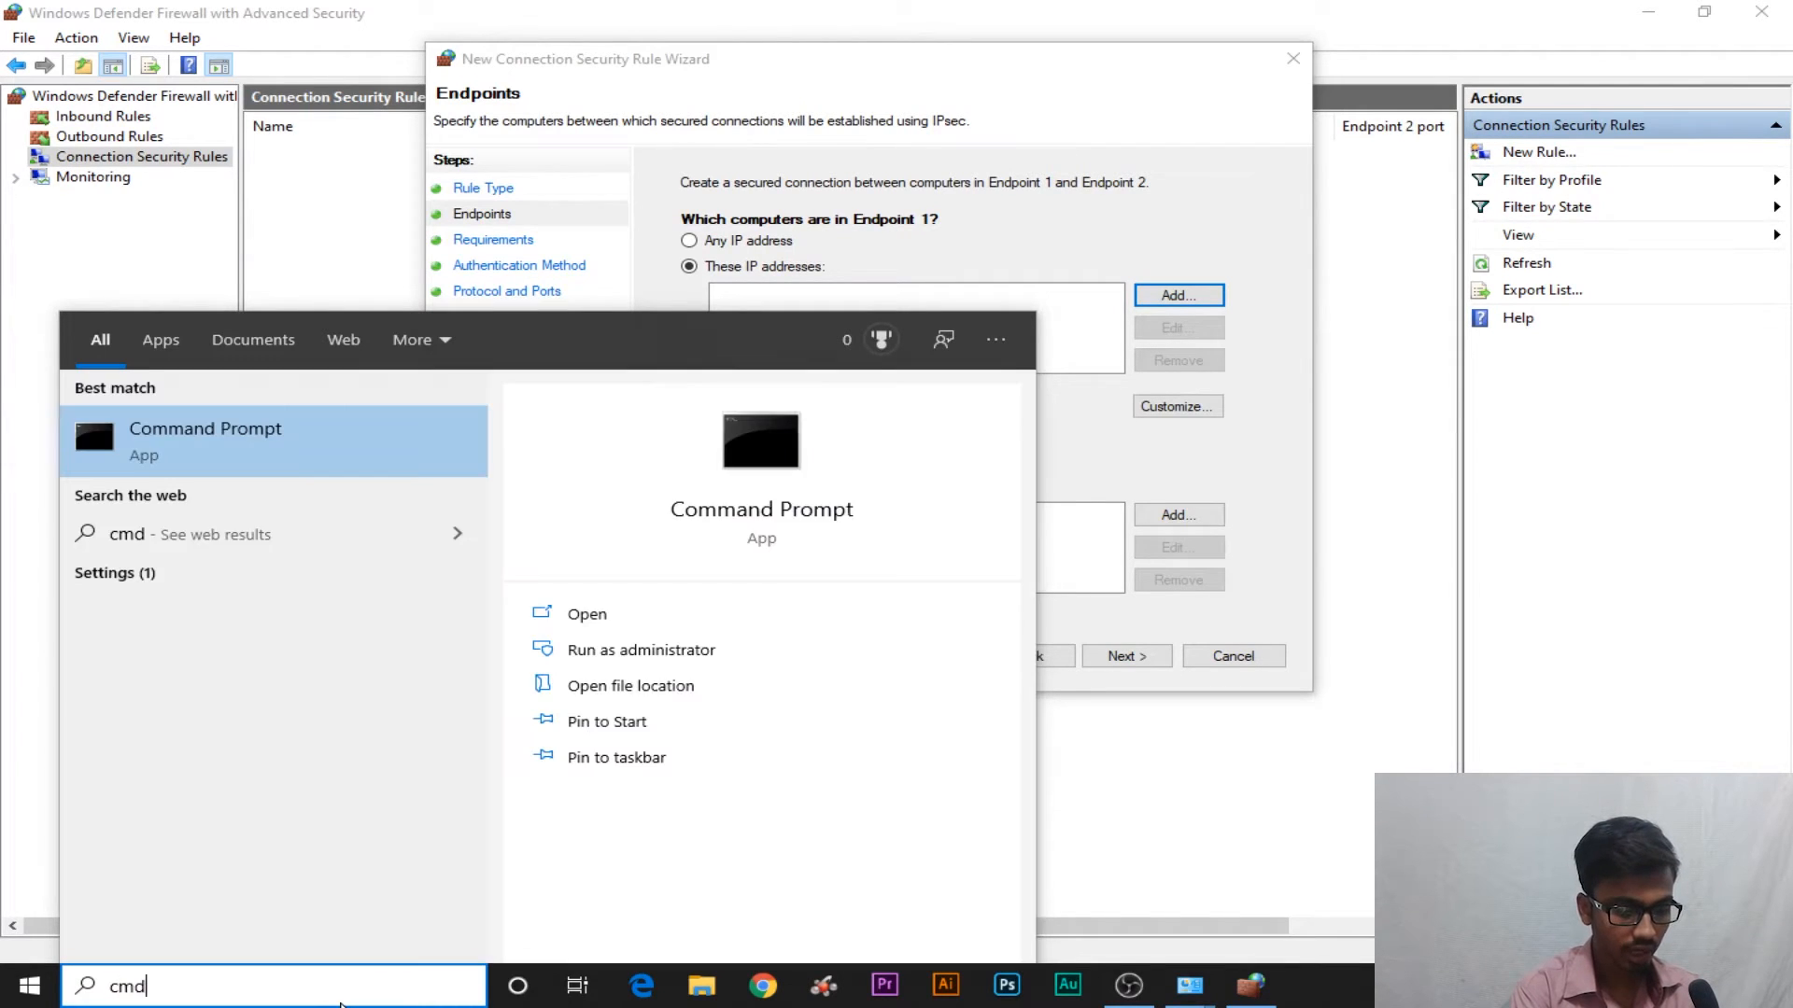
{"action": "left_click", "coordinate": [228, 454]}
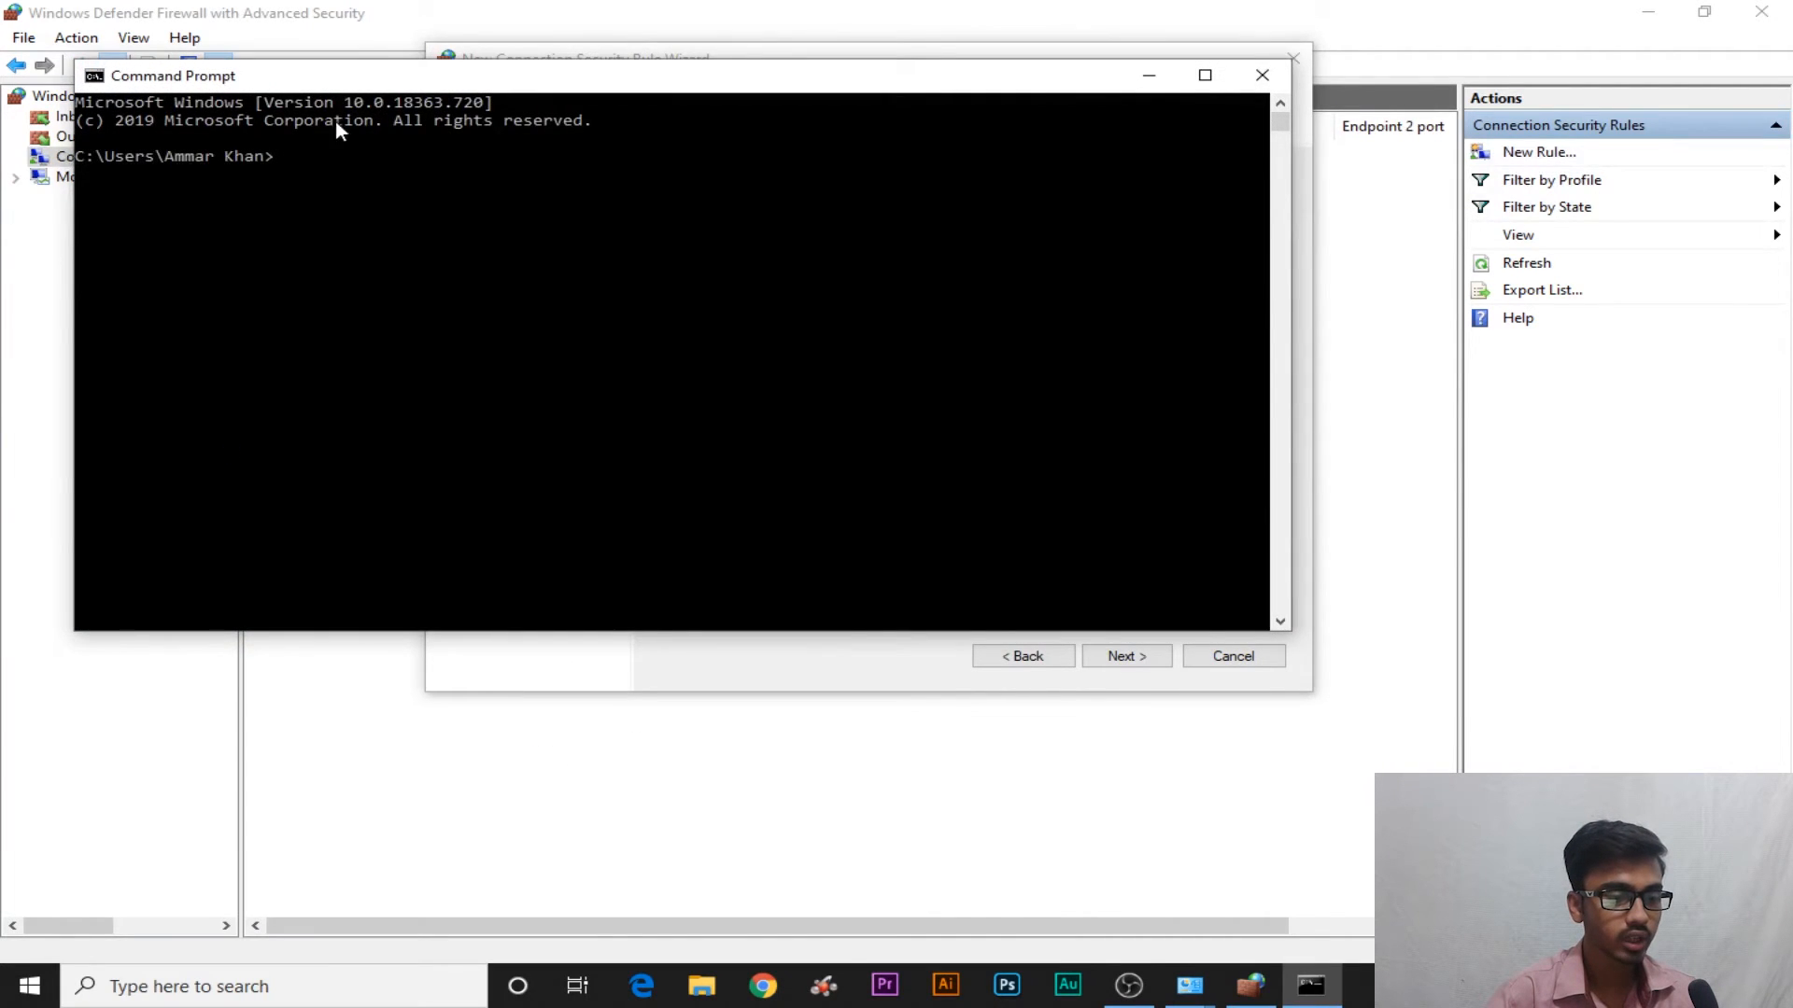
{"action": "left_click_drag", "start_coordinate": [357, 88], "coordinate": [586, 171]}
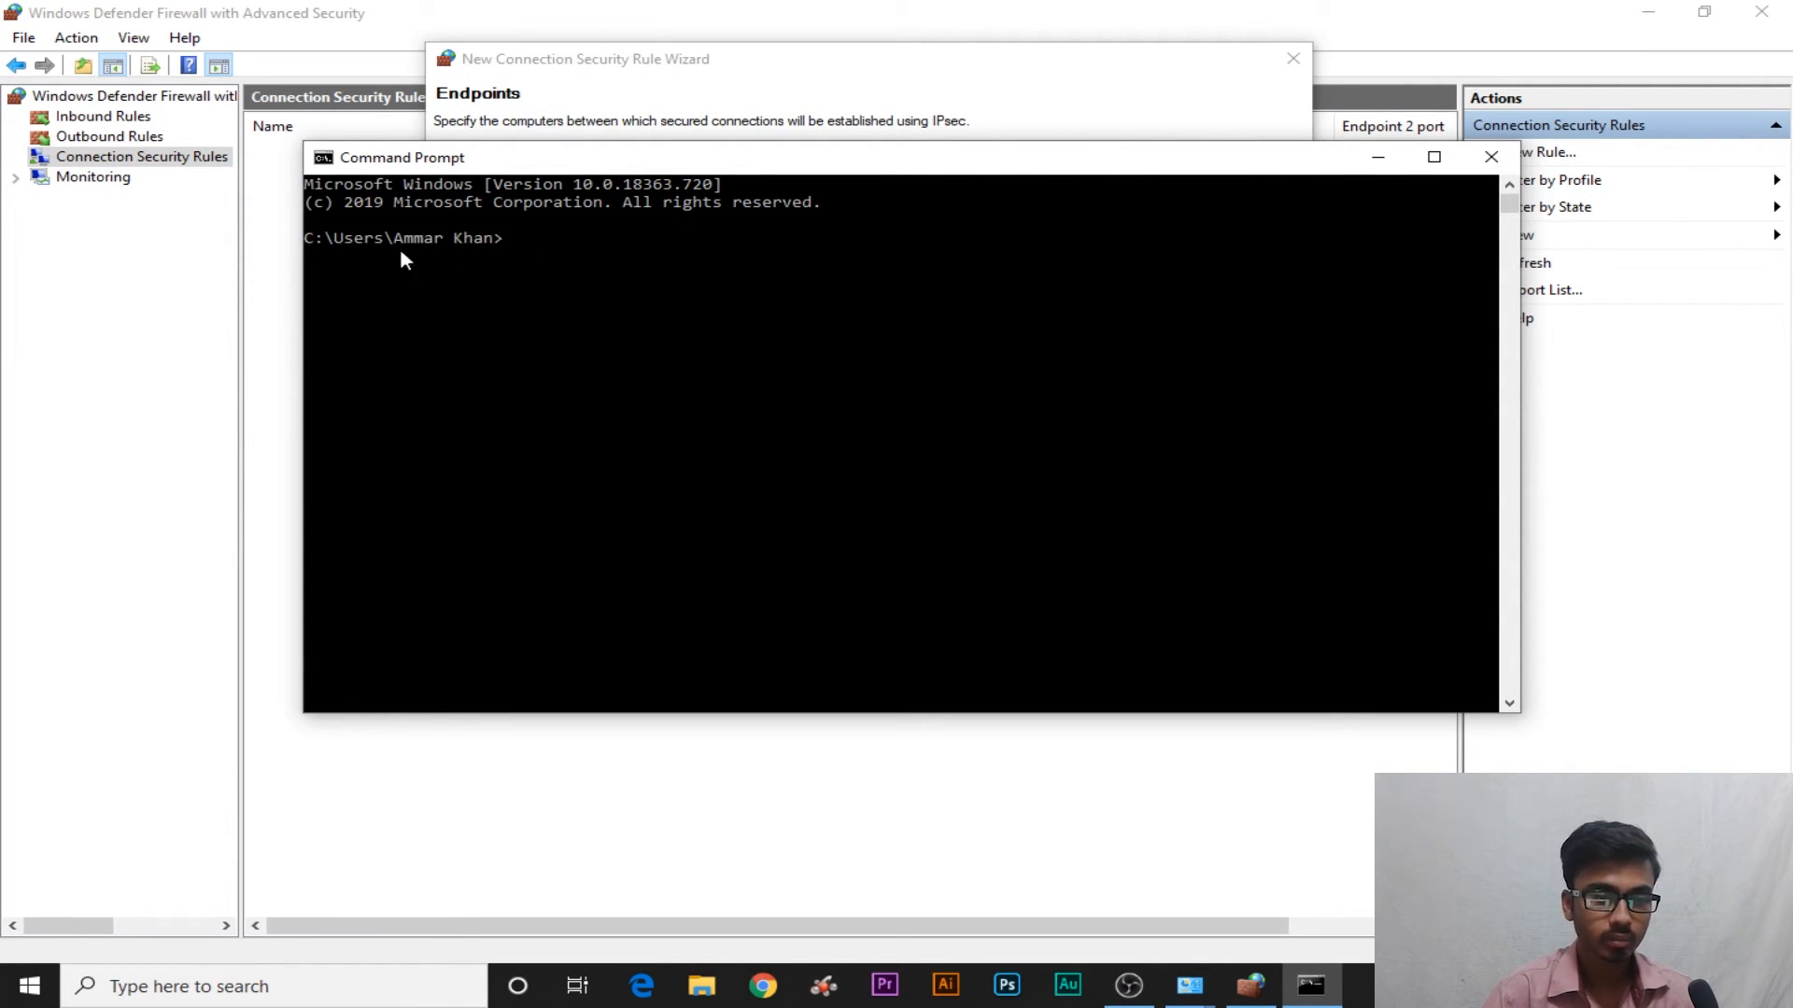
{"action": "left_click", "coordinate": [509, 239]}
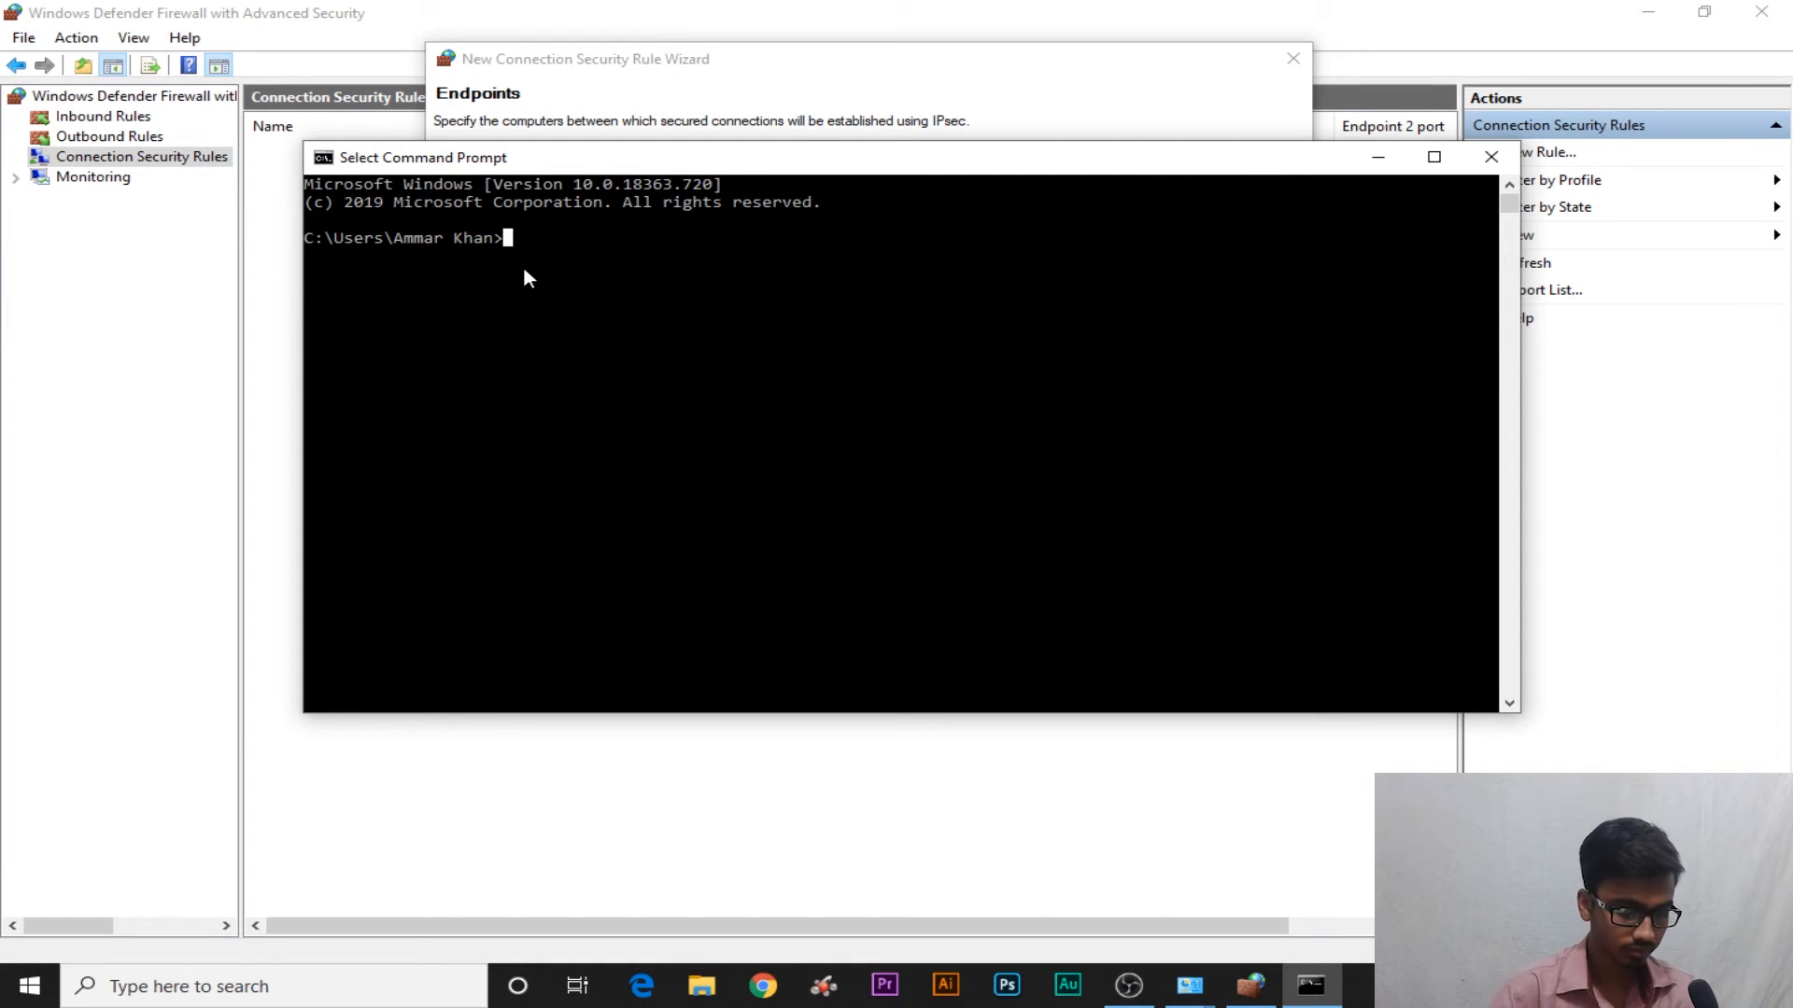
{"action": "type", "text": "ipconfig"}
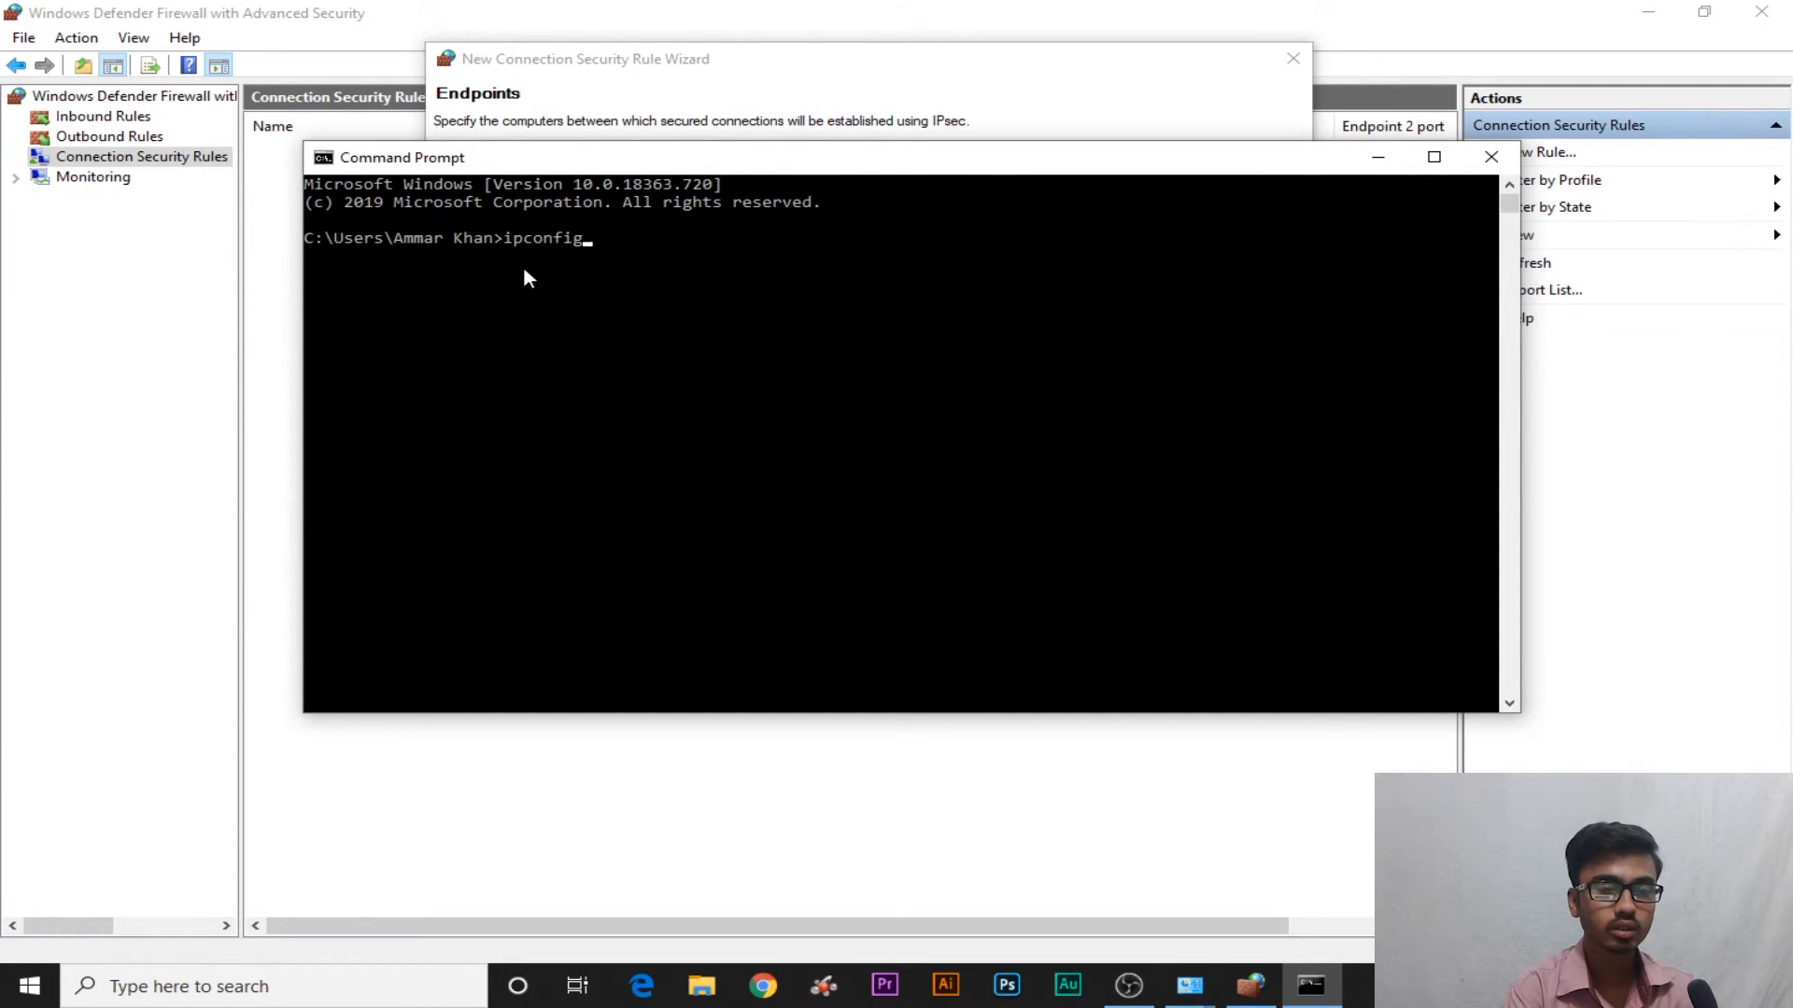
{"action": "key", "text": "Return"}
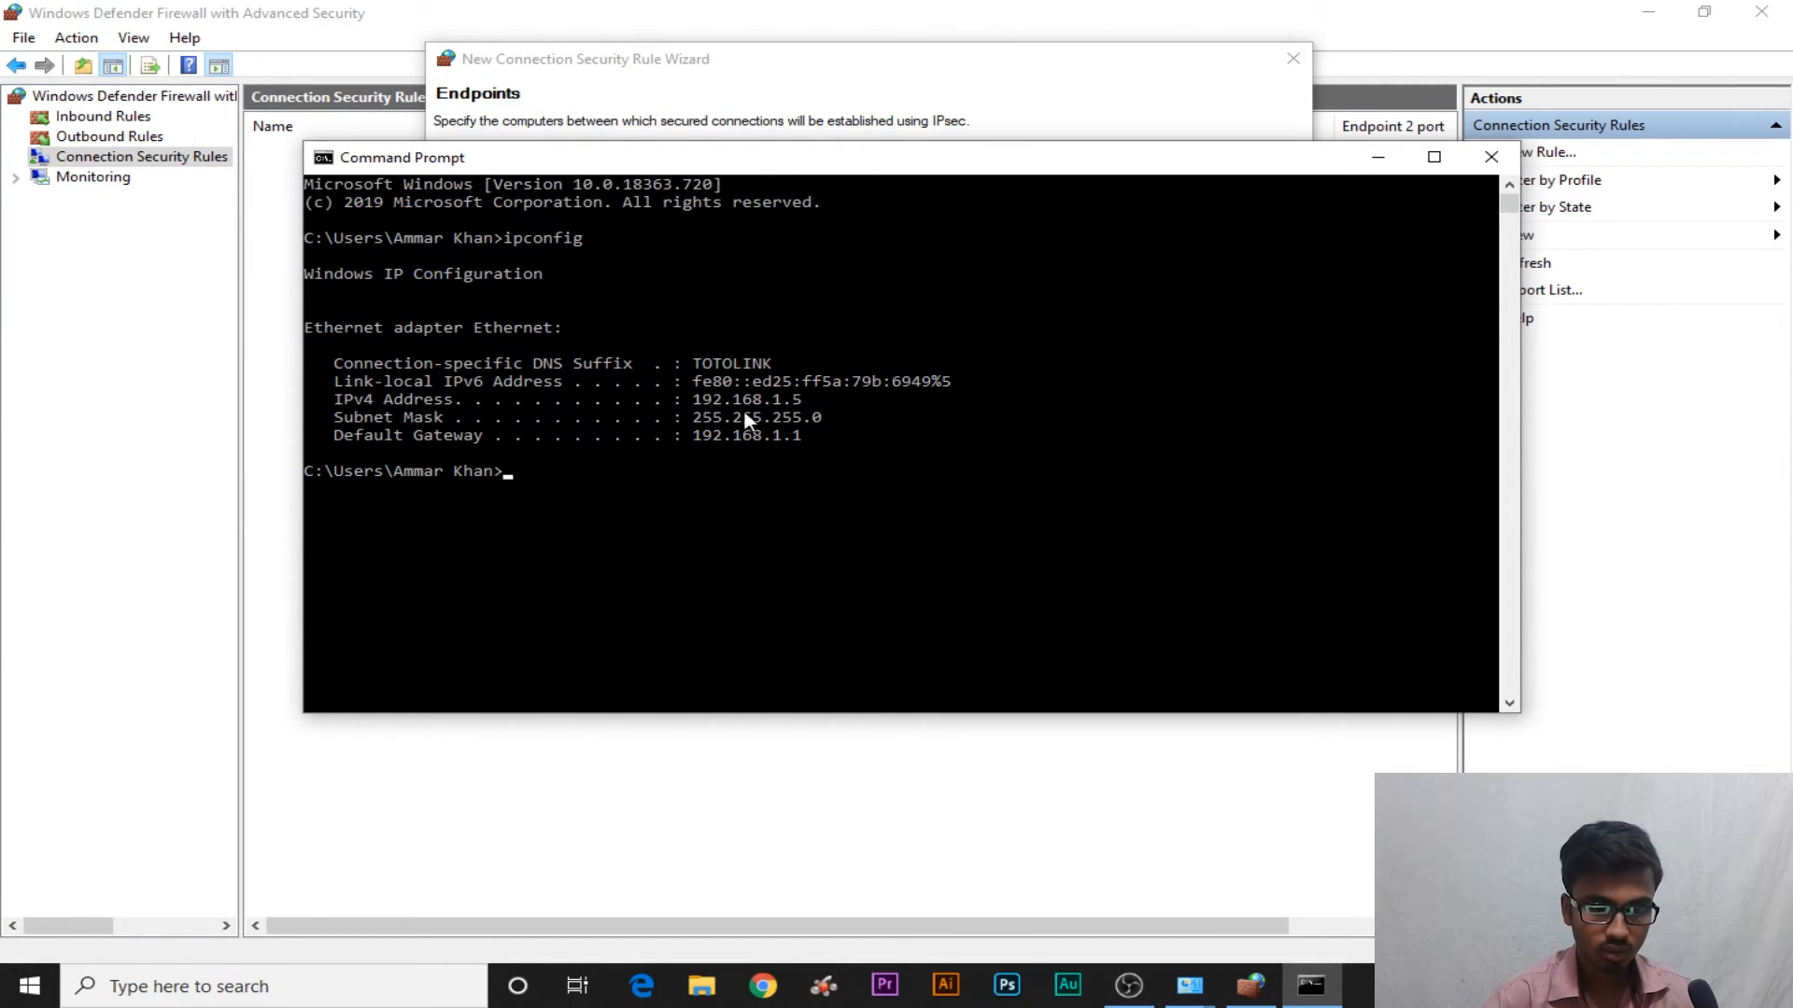
Add 192.168.1.5 as an Endpoint 1 address, leaving Endpoint 2 without an address
{"action": "left_click", "coordinate": [1377, 156]}
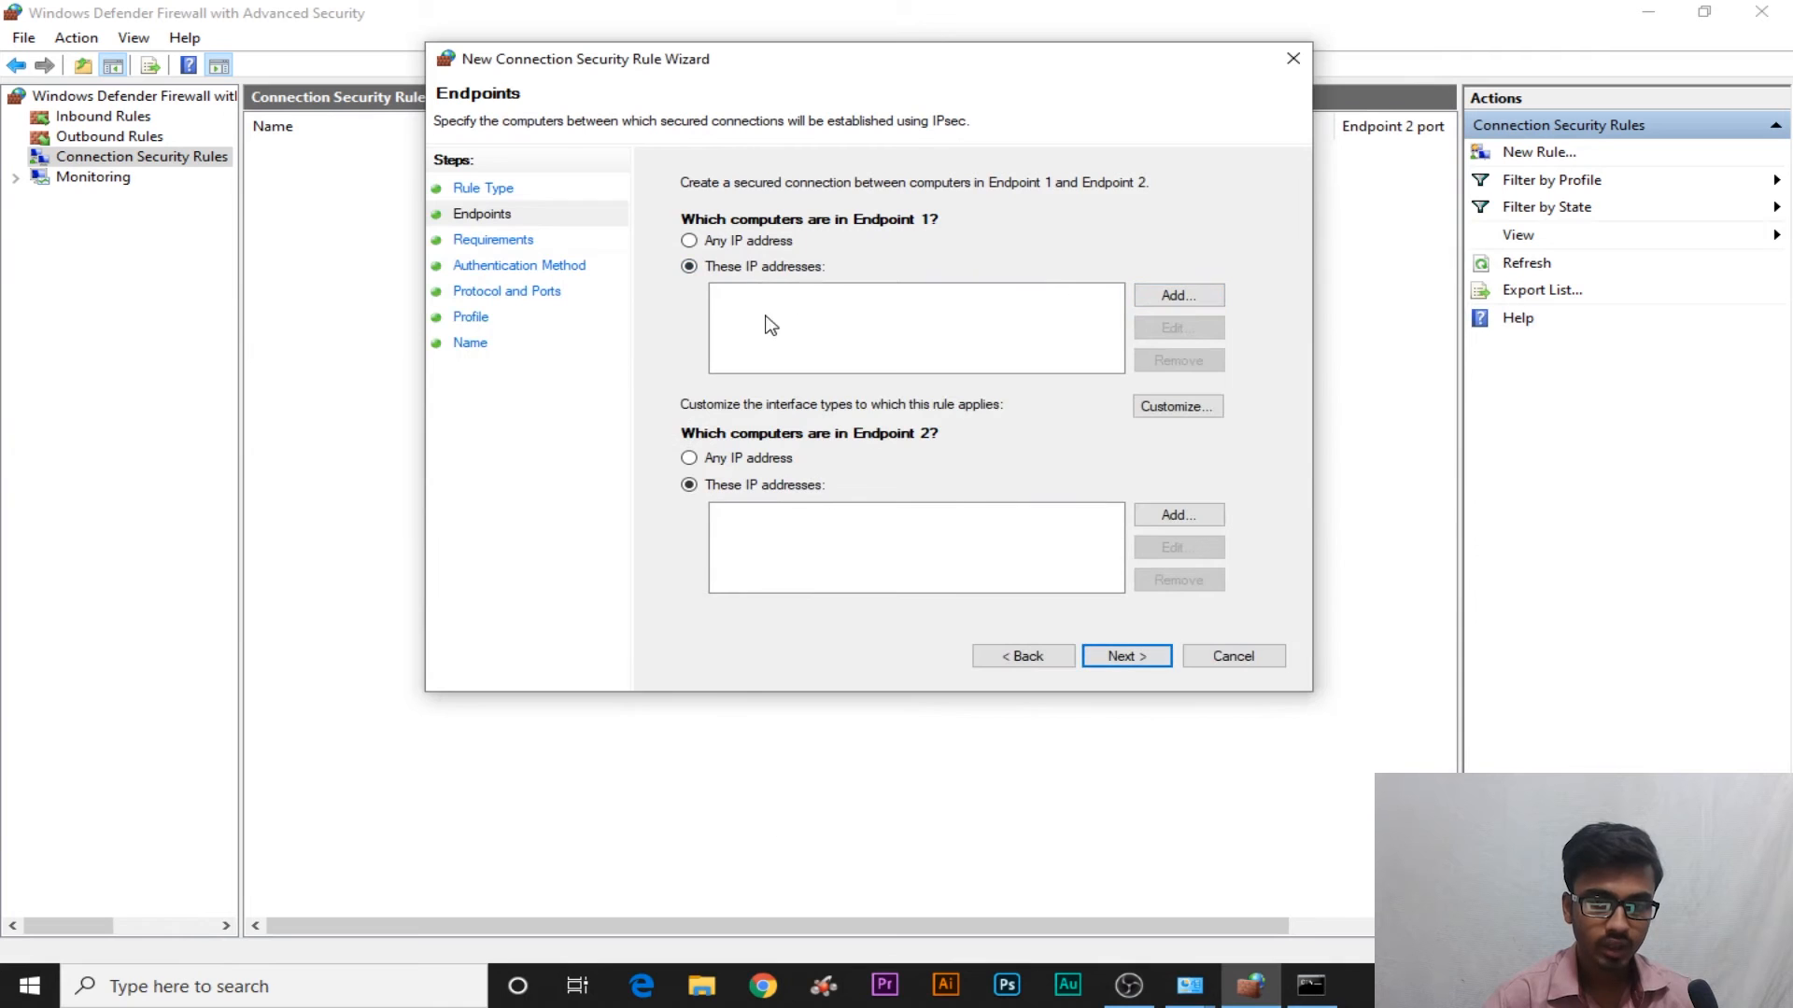
{"action": "left_click", "coordinate": [1141, 301]}
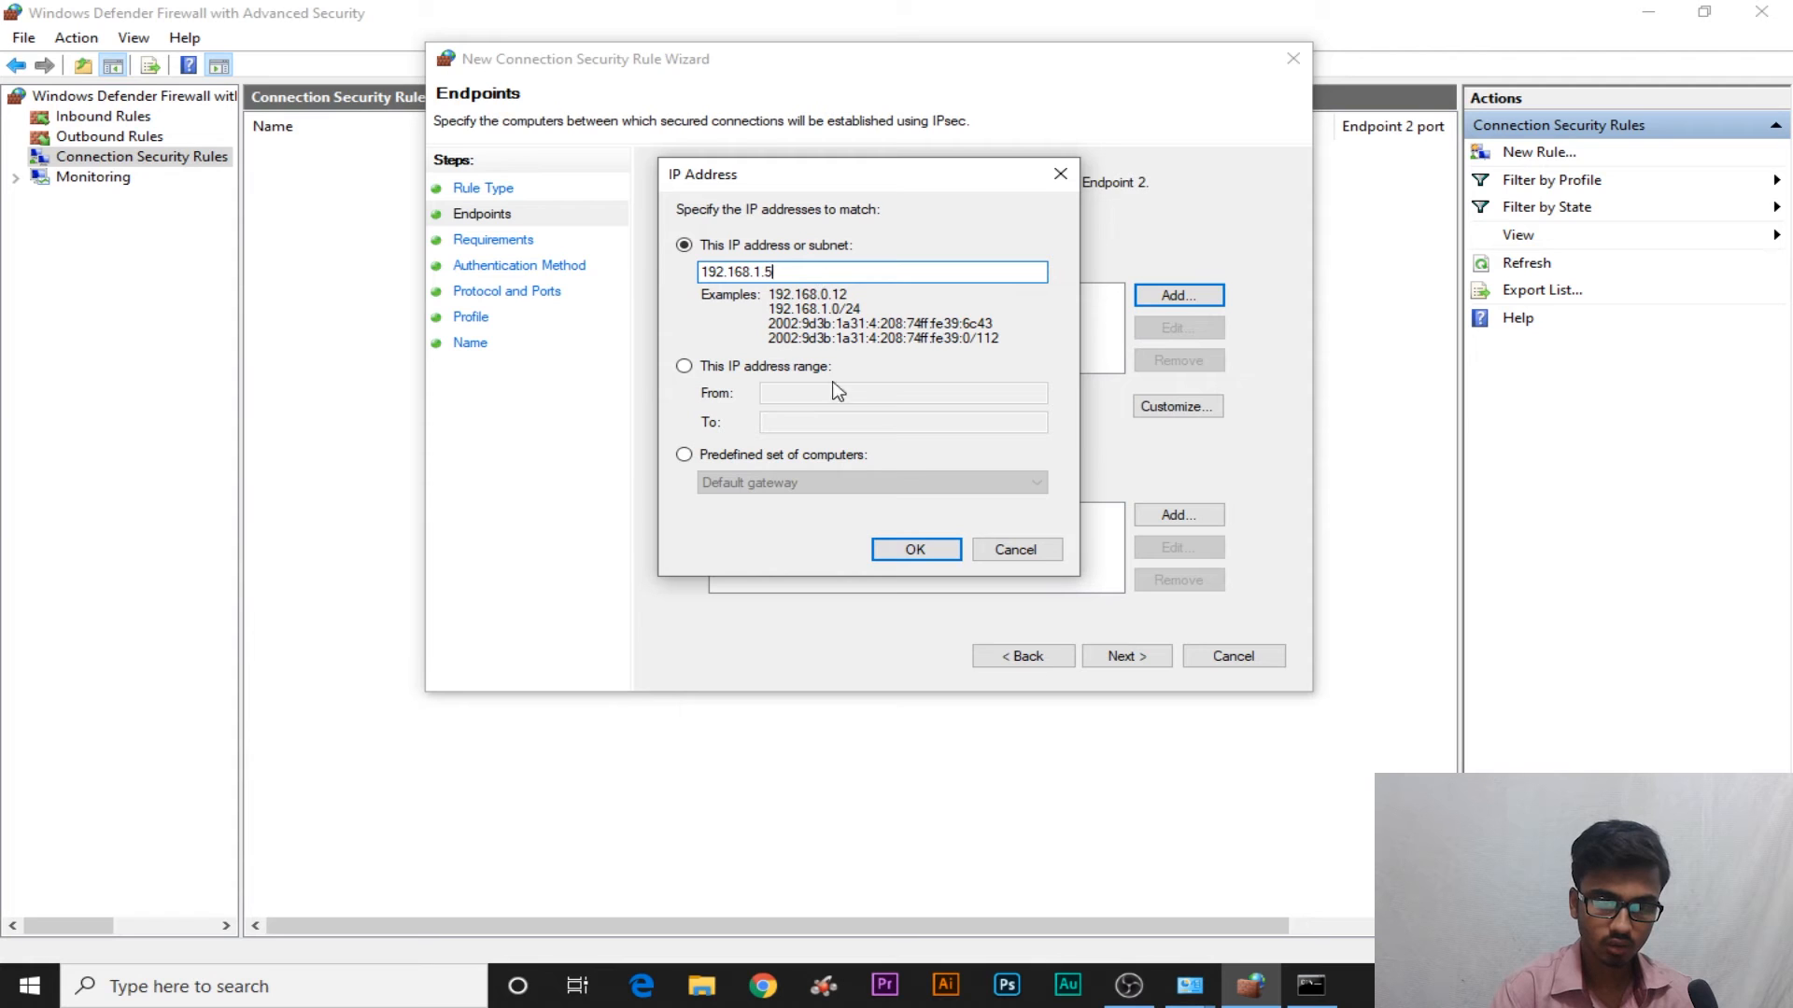
{"action": "left_click", "coordinate": [917, 550]}
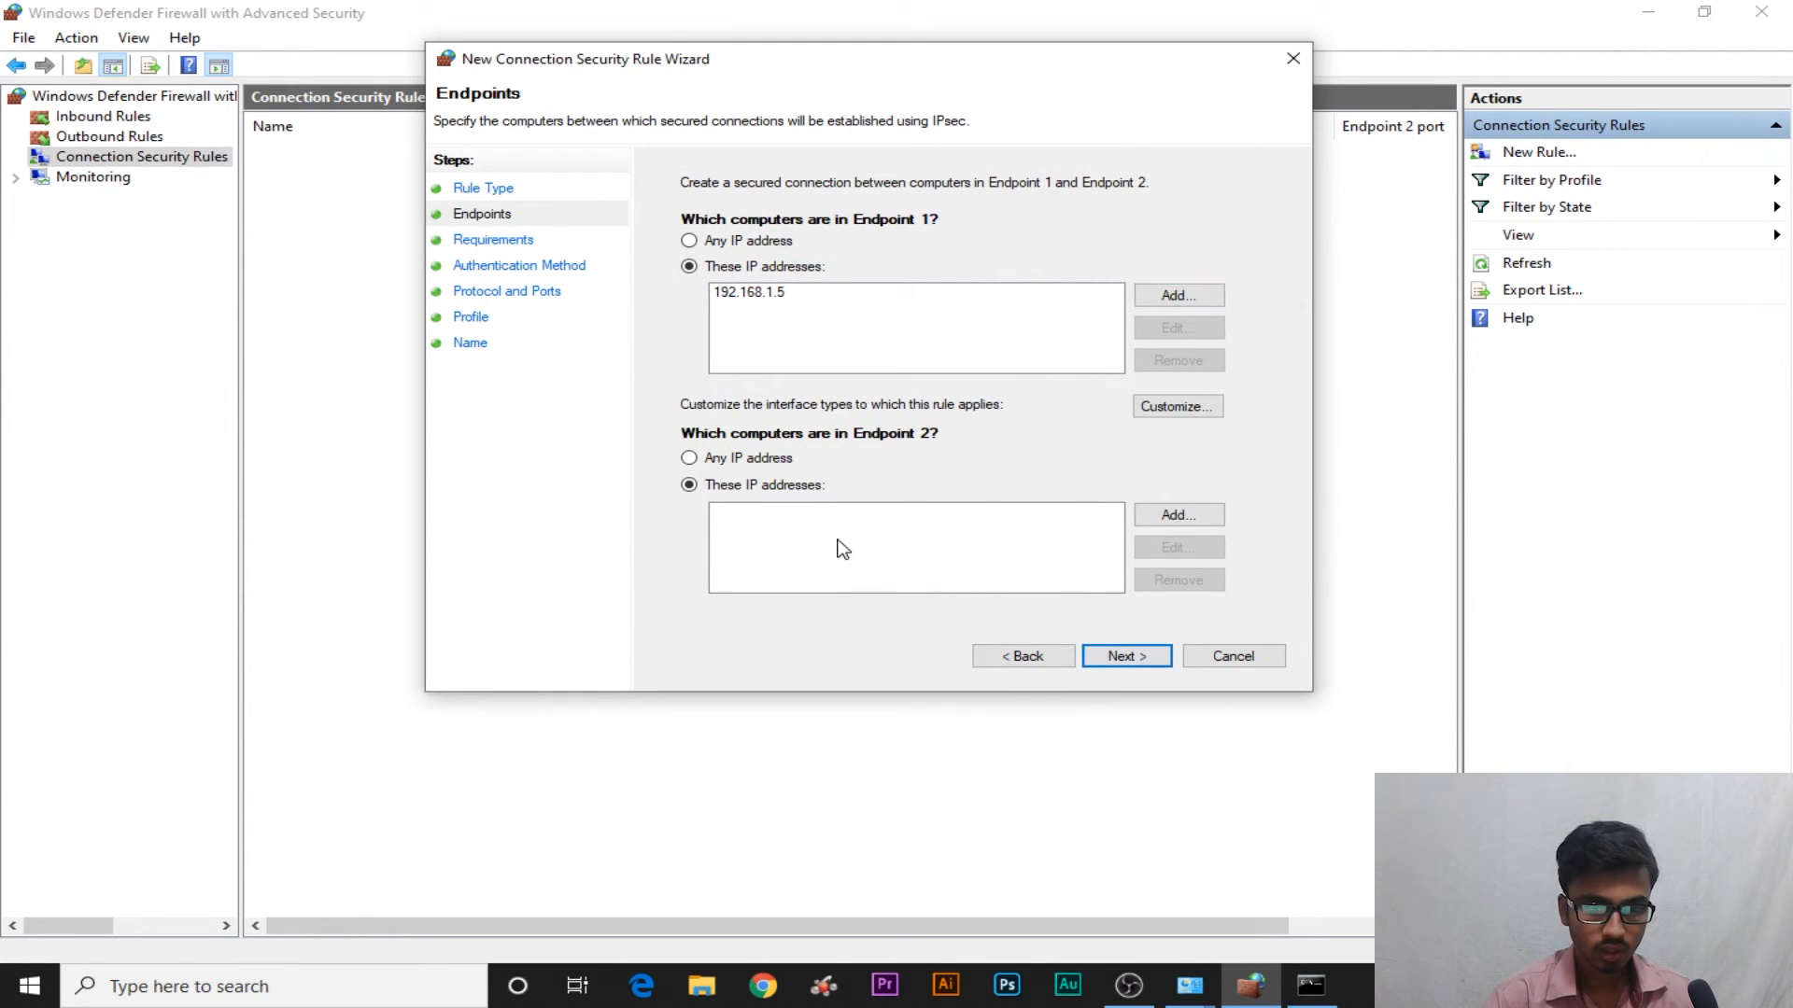
{"action": "left_click", "coordinate": [1166, 528]}
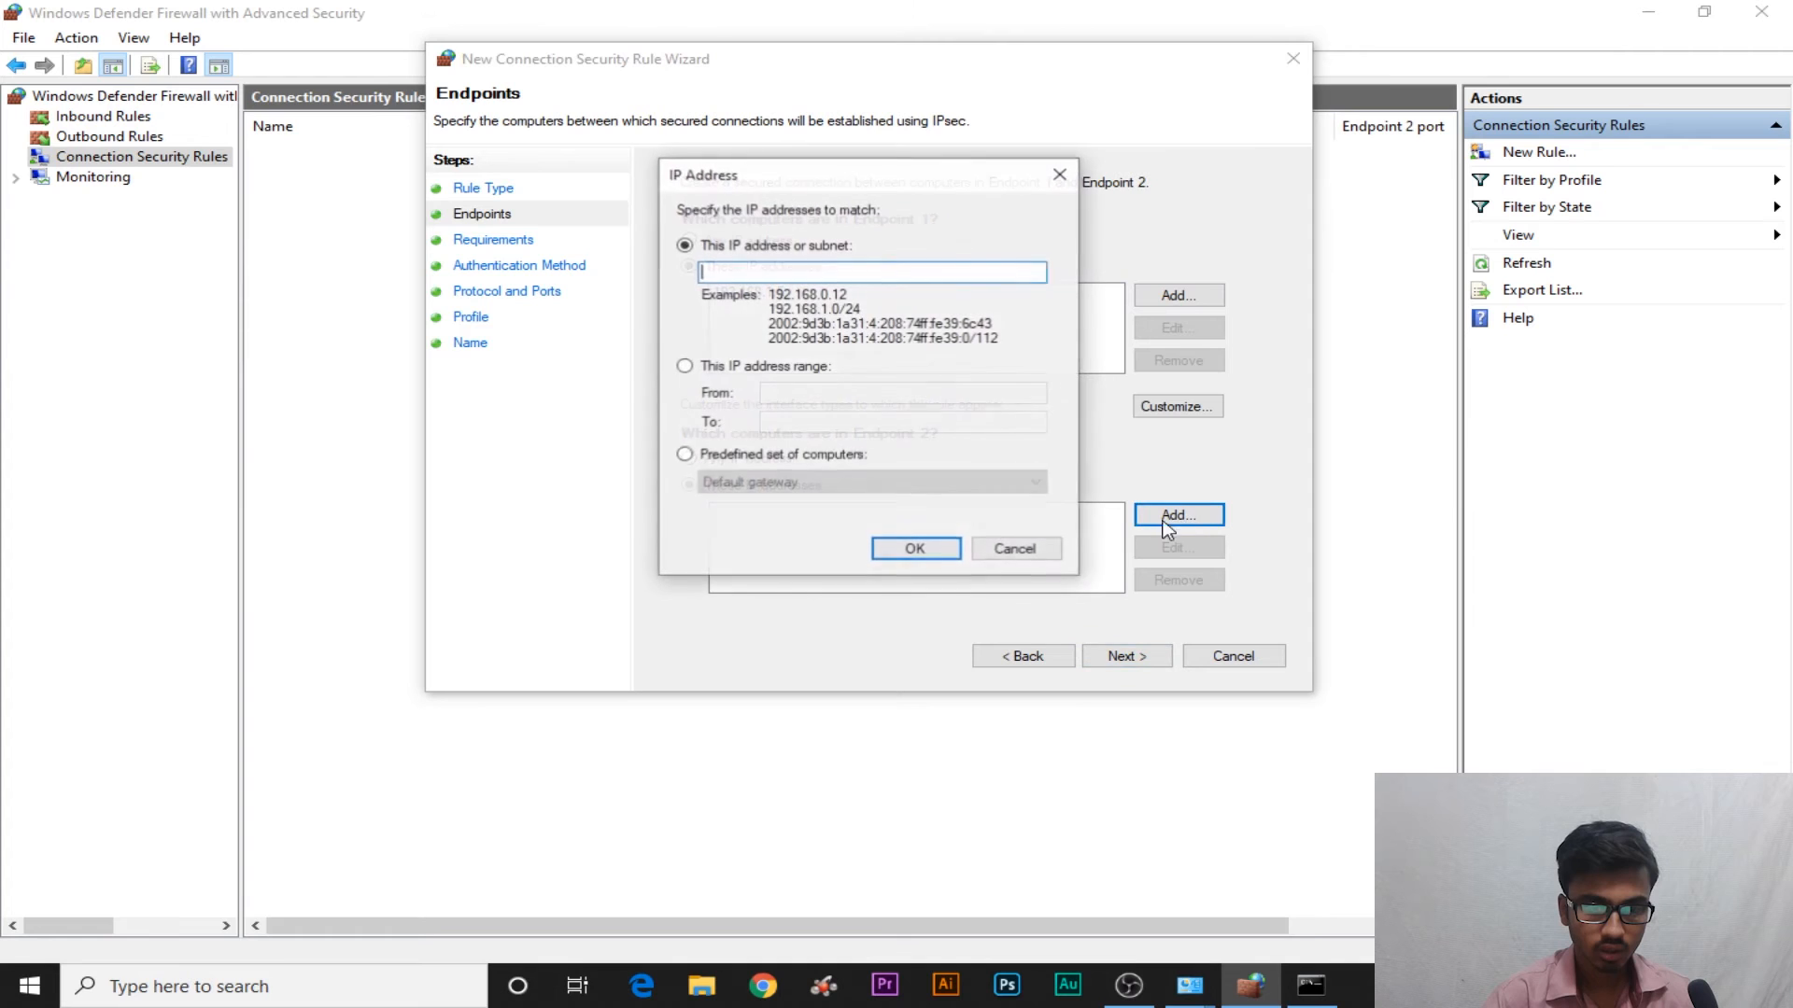
{"action": "left_click", "coordinate": [1030, 549]}
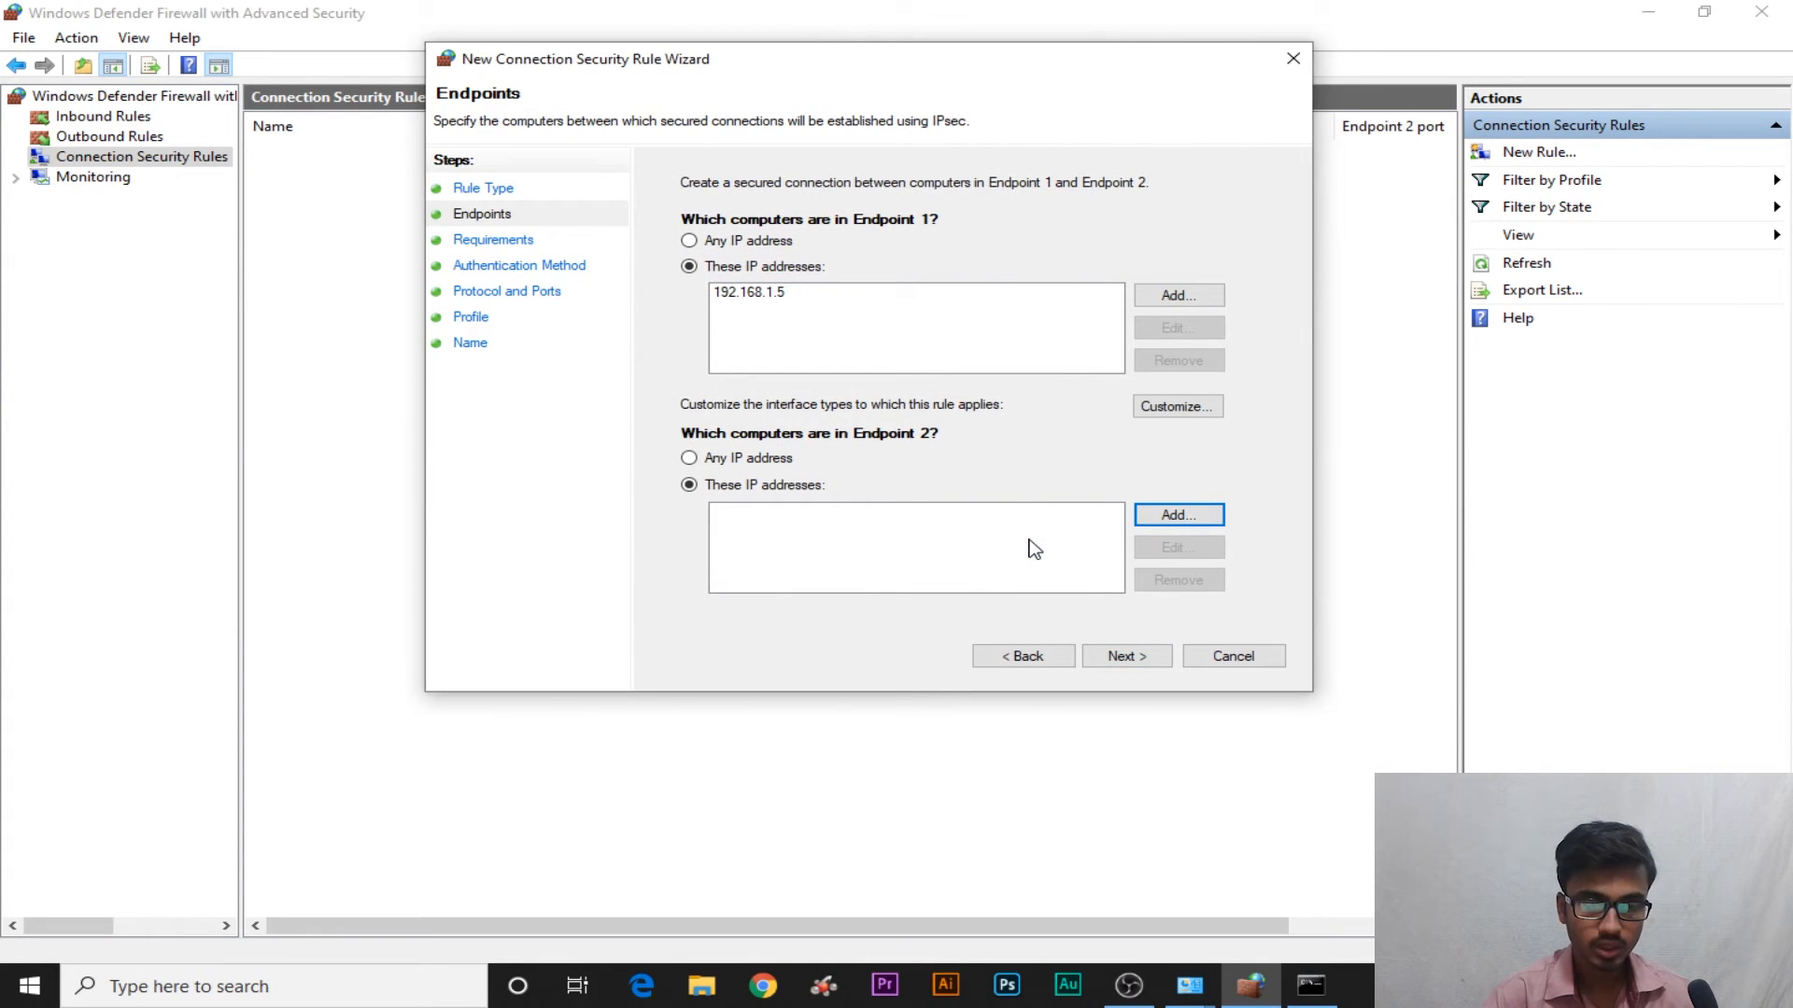
Remove 192.168.1.5 and set both Endpoint 1 and Endpoint 2 to Any IP address
{"action": "left_click", "coordinate": [737, 245]}
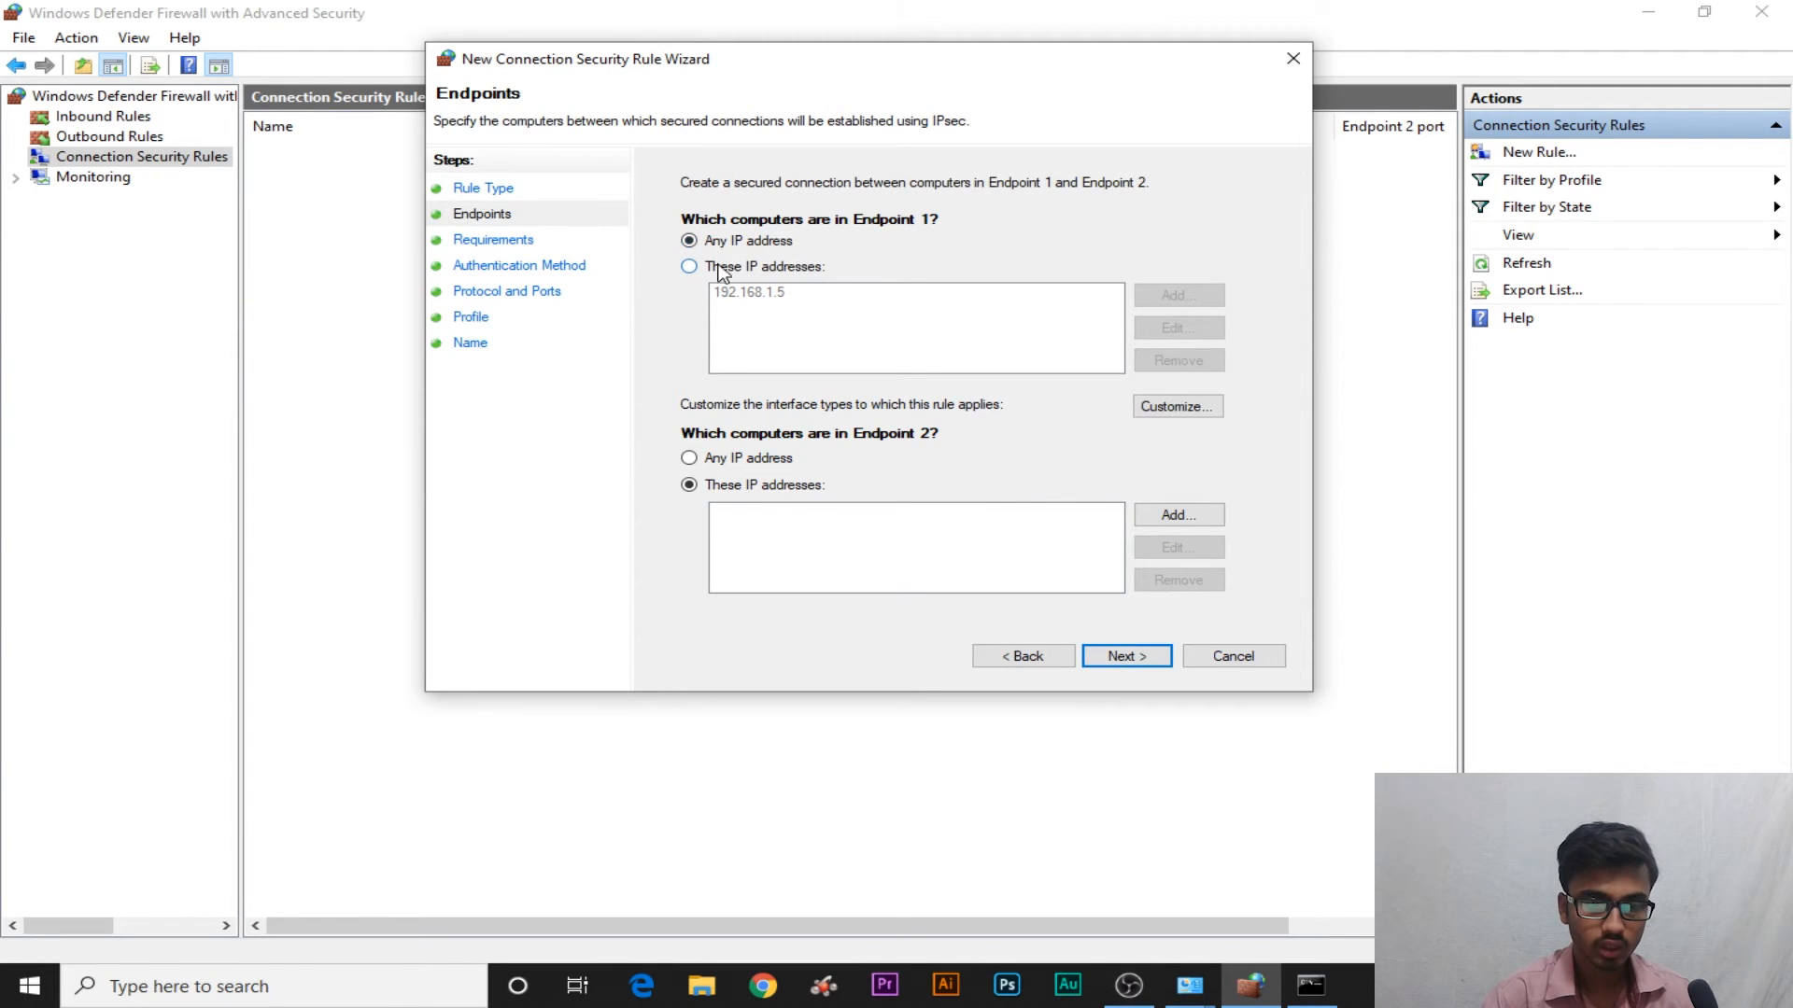
{"action": "left_click", "coordinate": [720, 270]}
{"action": "left_click", "coordinate": [852, 295]}
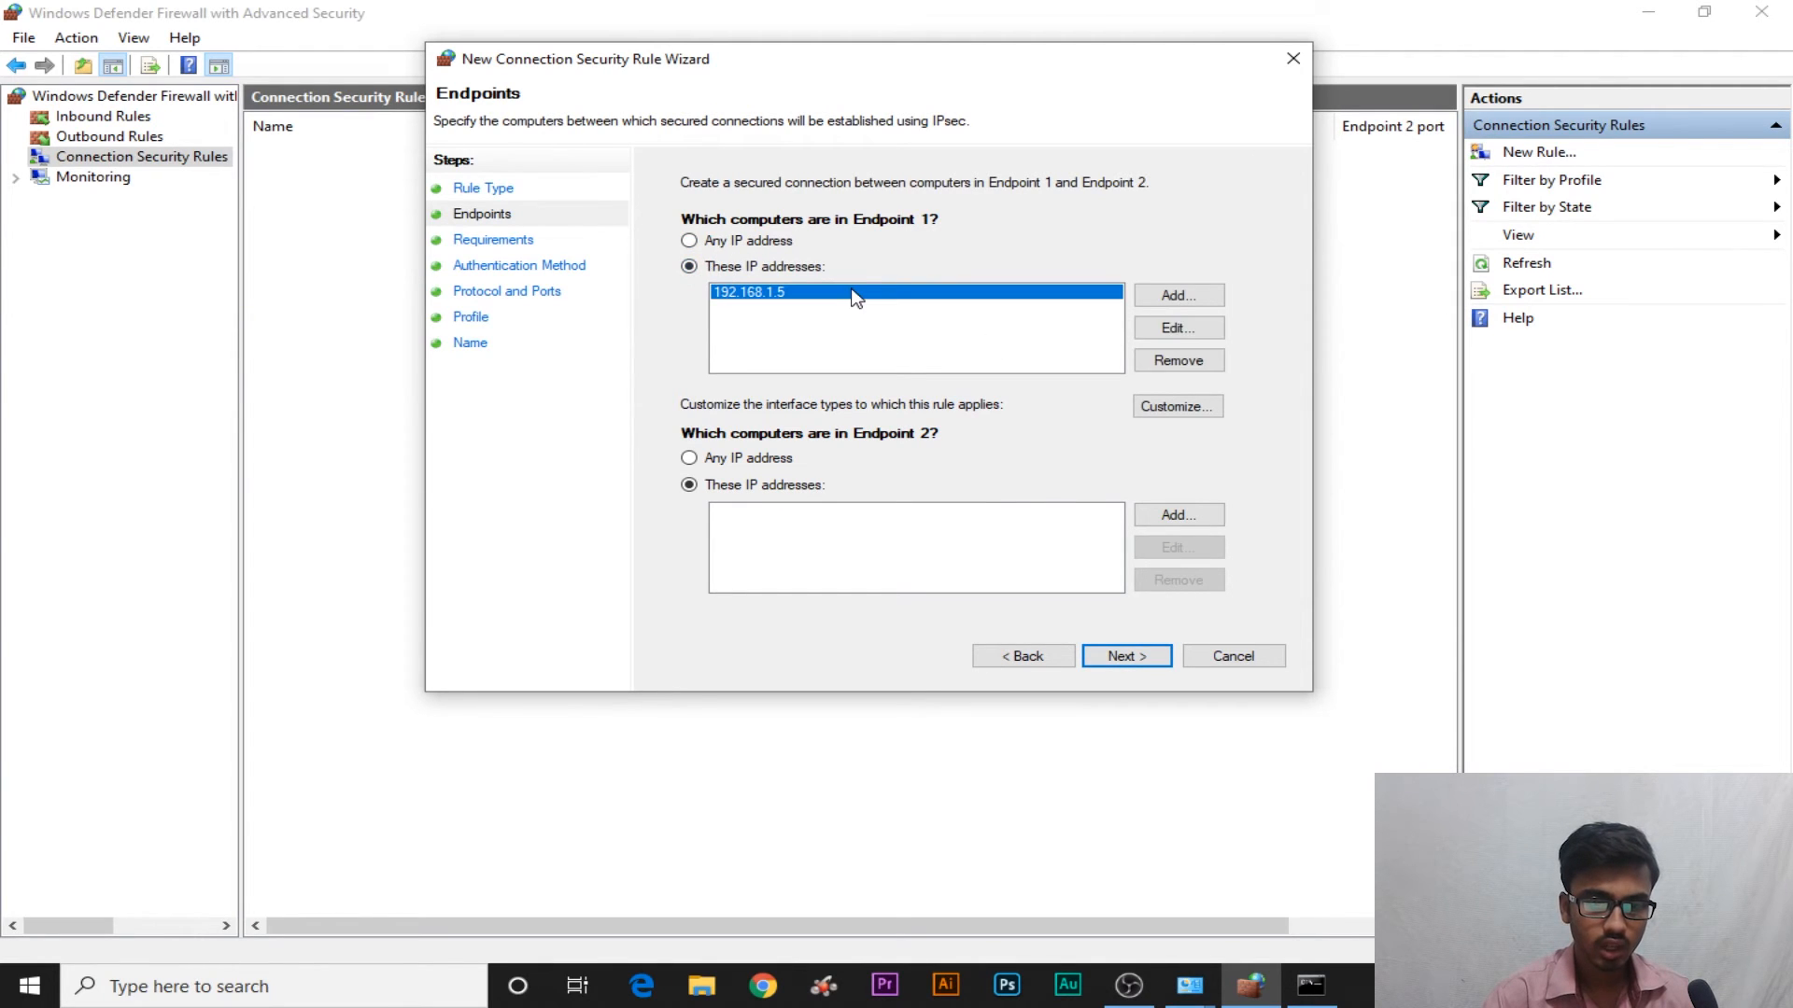
{"action": "left_click", "coordinate": [1178, 360]}
{"action": "left_click", "coordinate": [691, 241]}
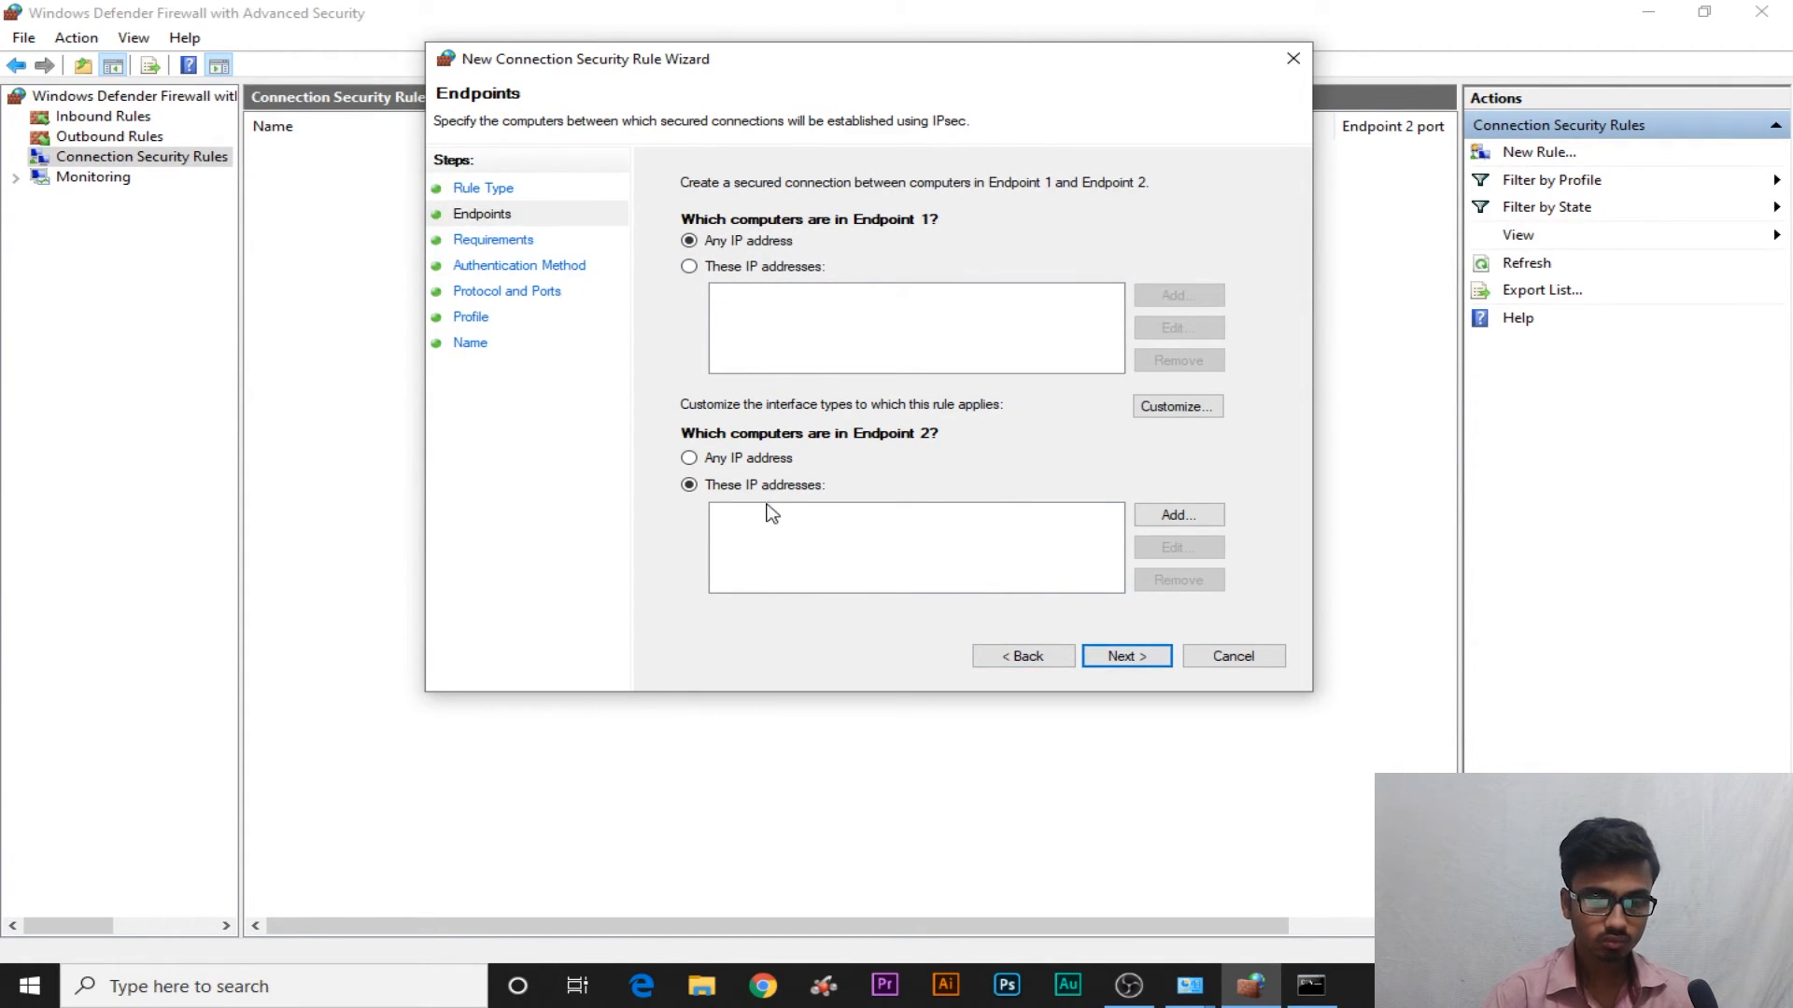
{"action": "left_click", "coordinate": [715, 457]}
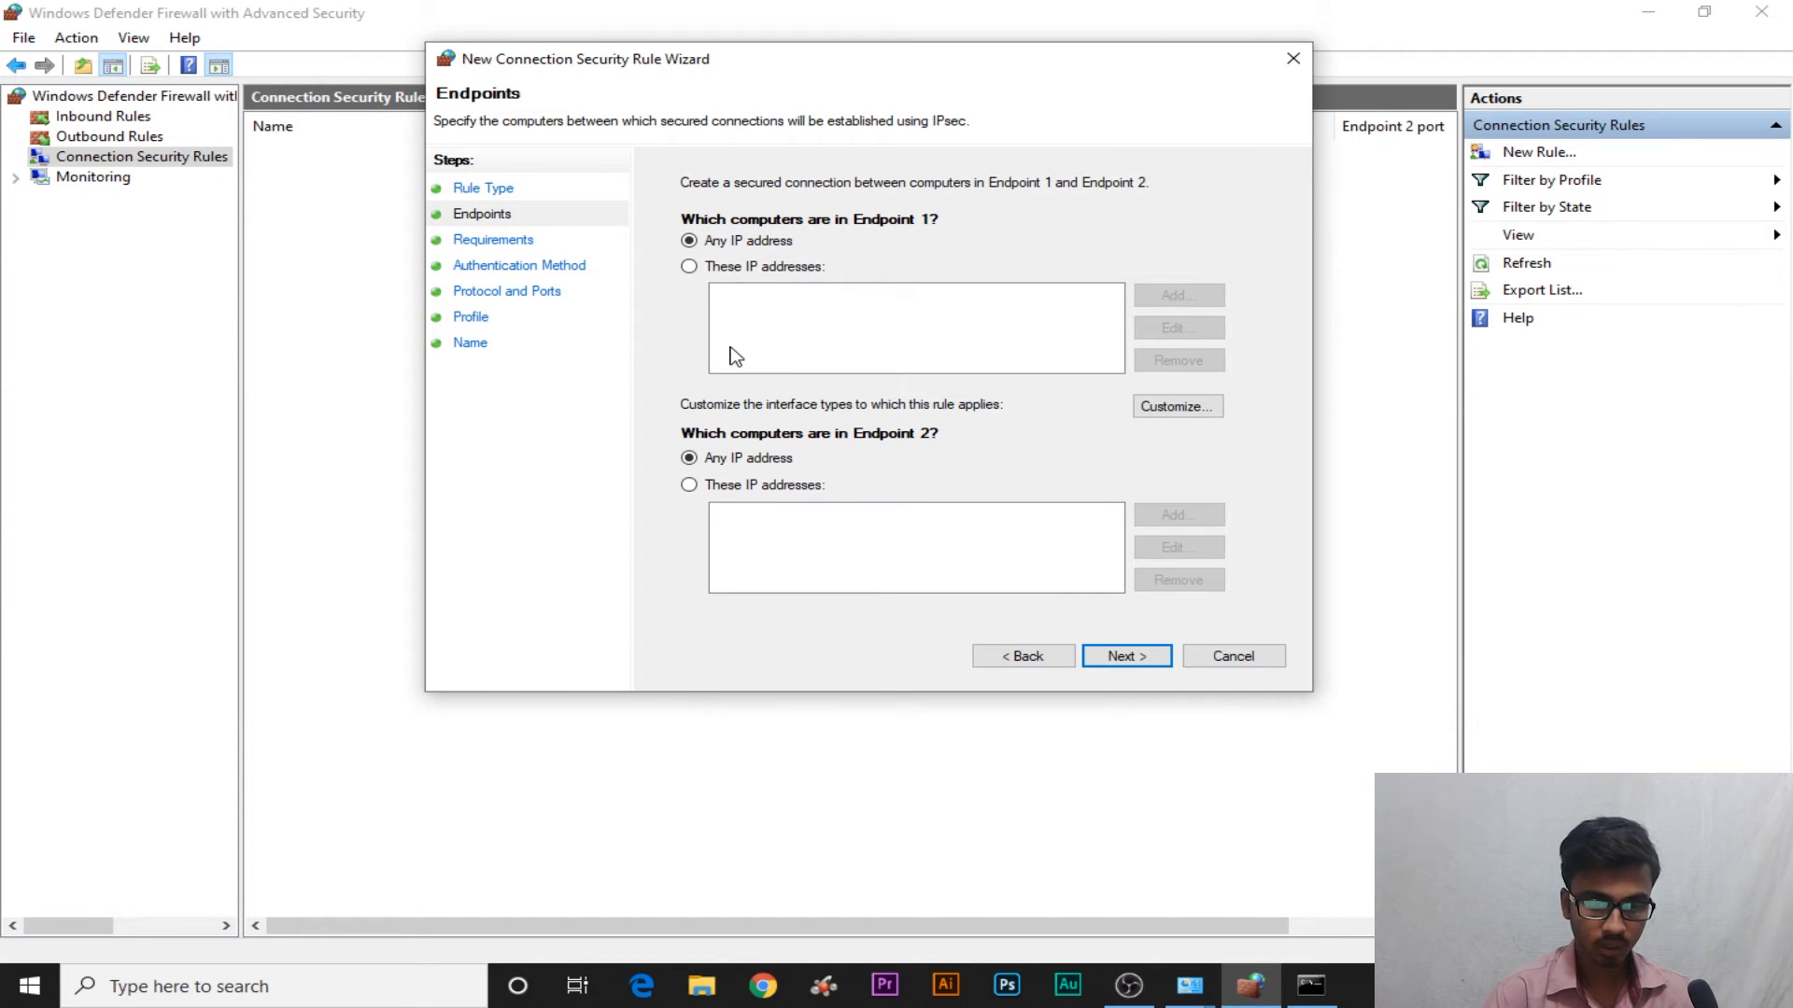
Require authentication for both inbound and outbound connections, then go on to Authentication Method
{"action": "left_click", "coordinate": [1130, 659]}
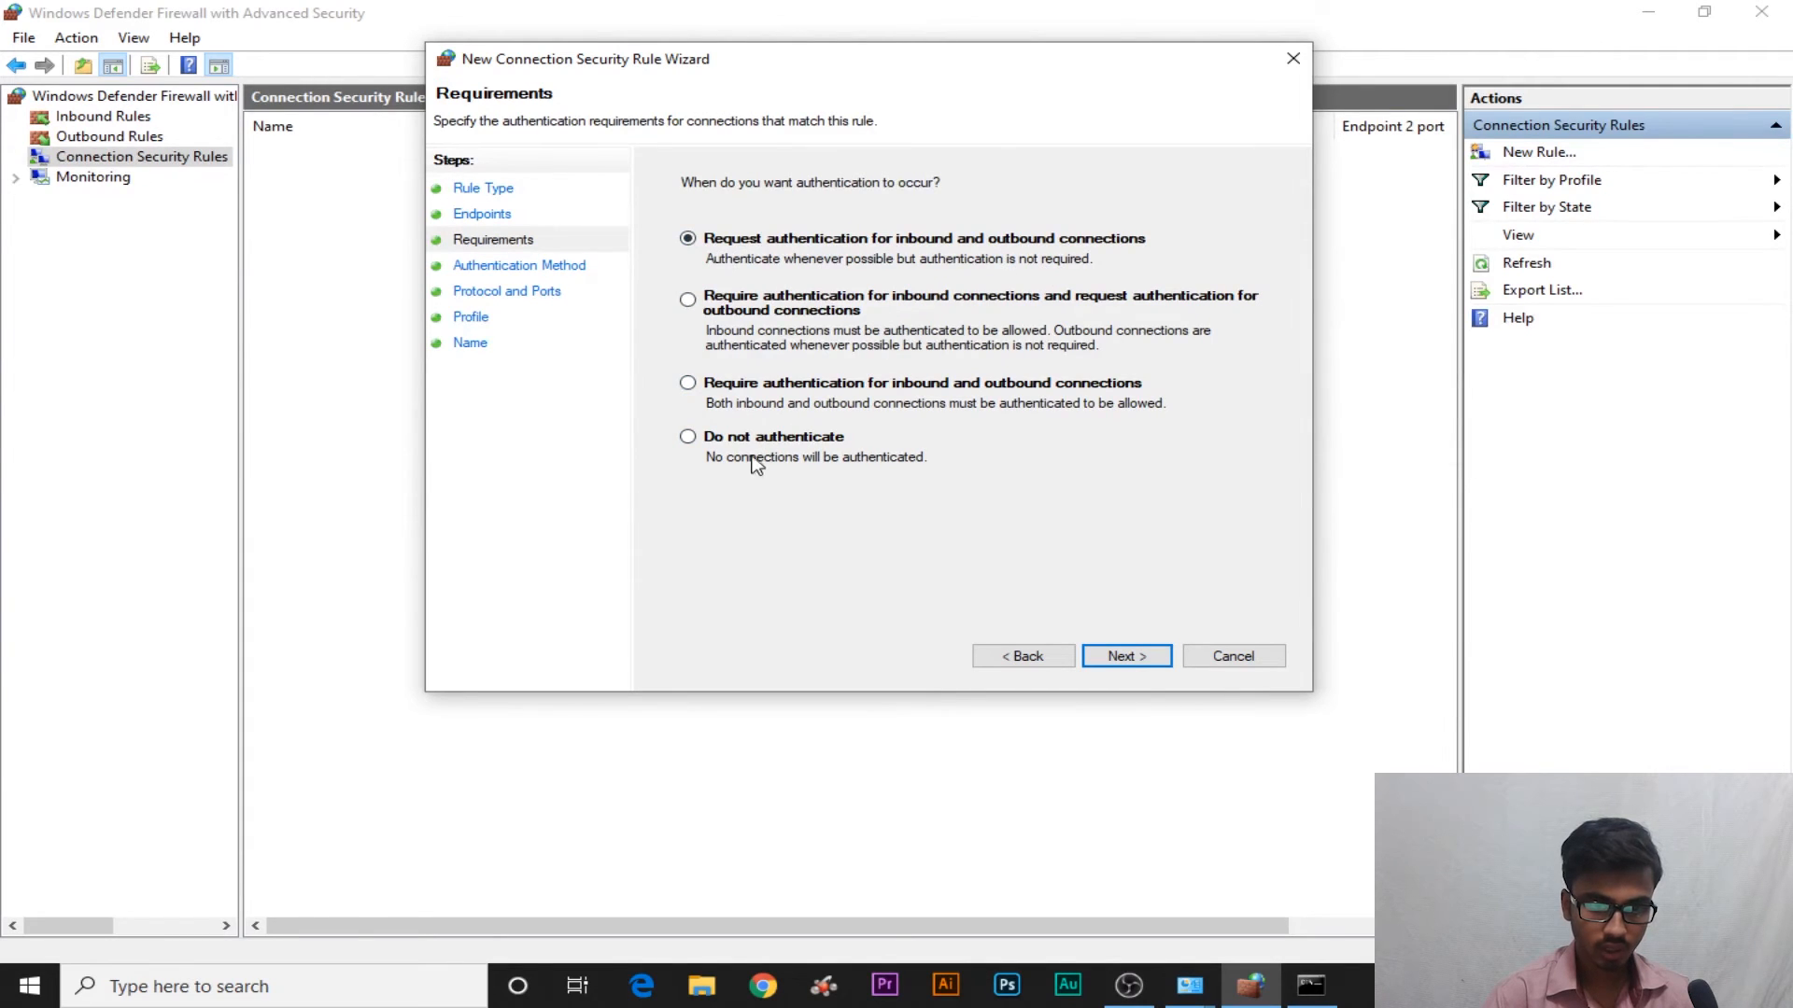
{"action": "left_click", "coordinate": [691, 385]}
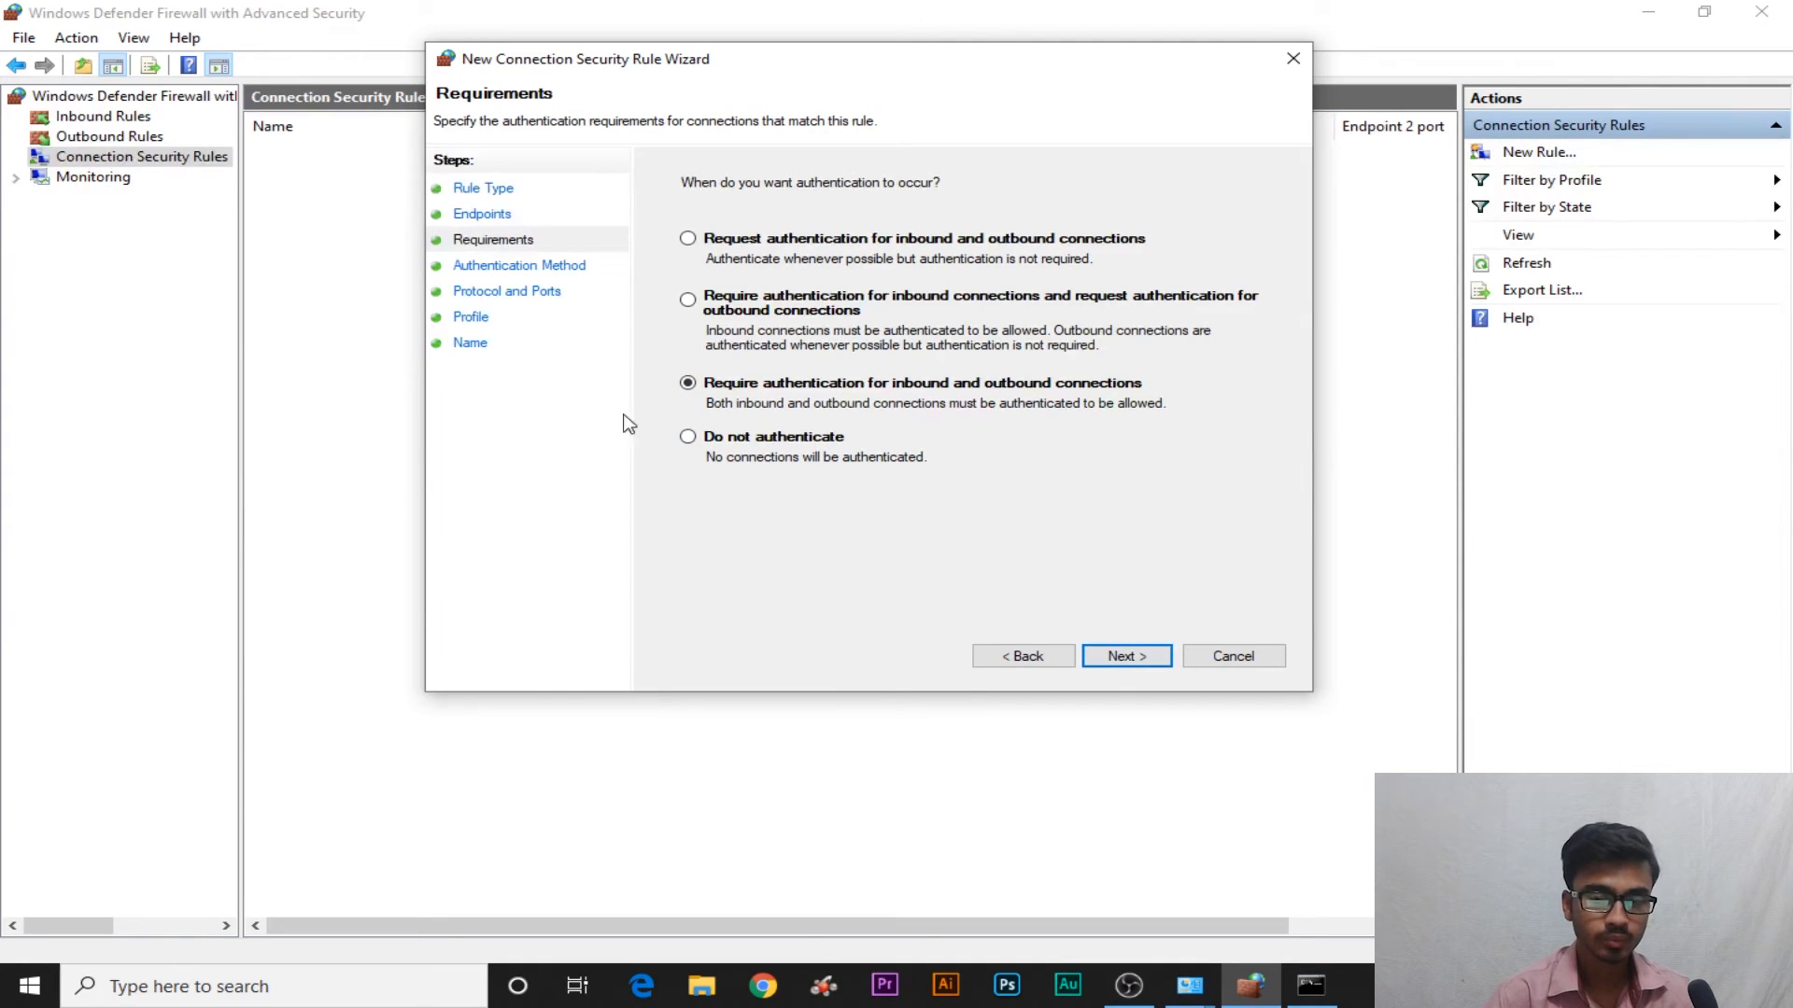
{"action": "left_click", "coordinate": [1121, 658]}
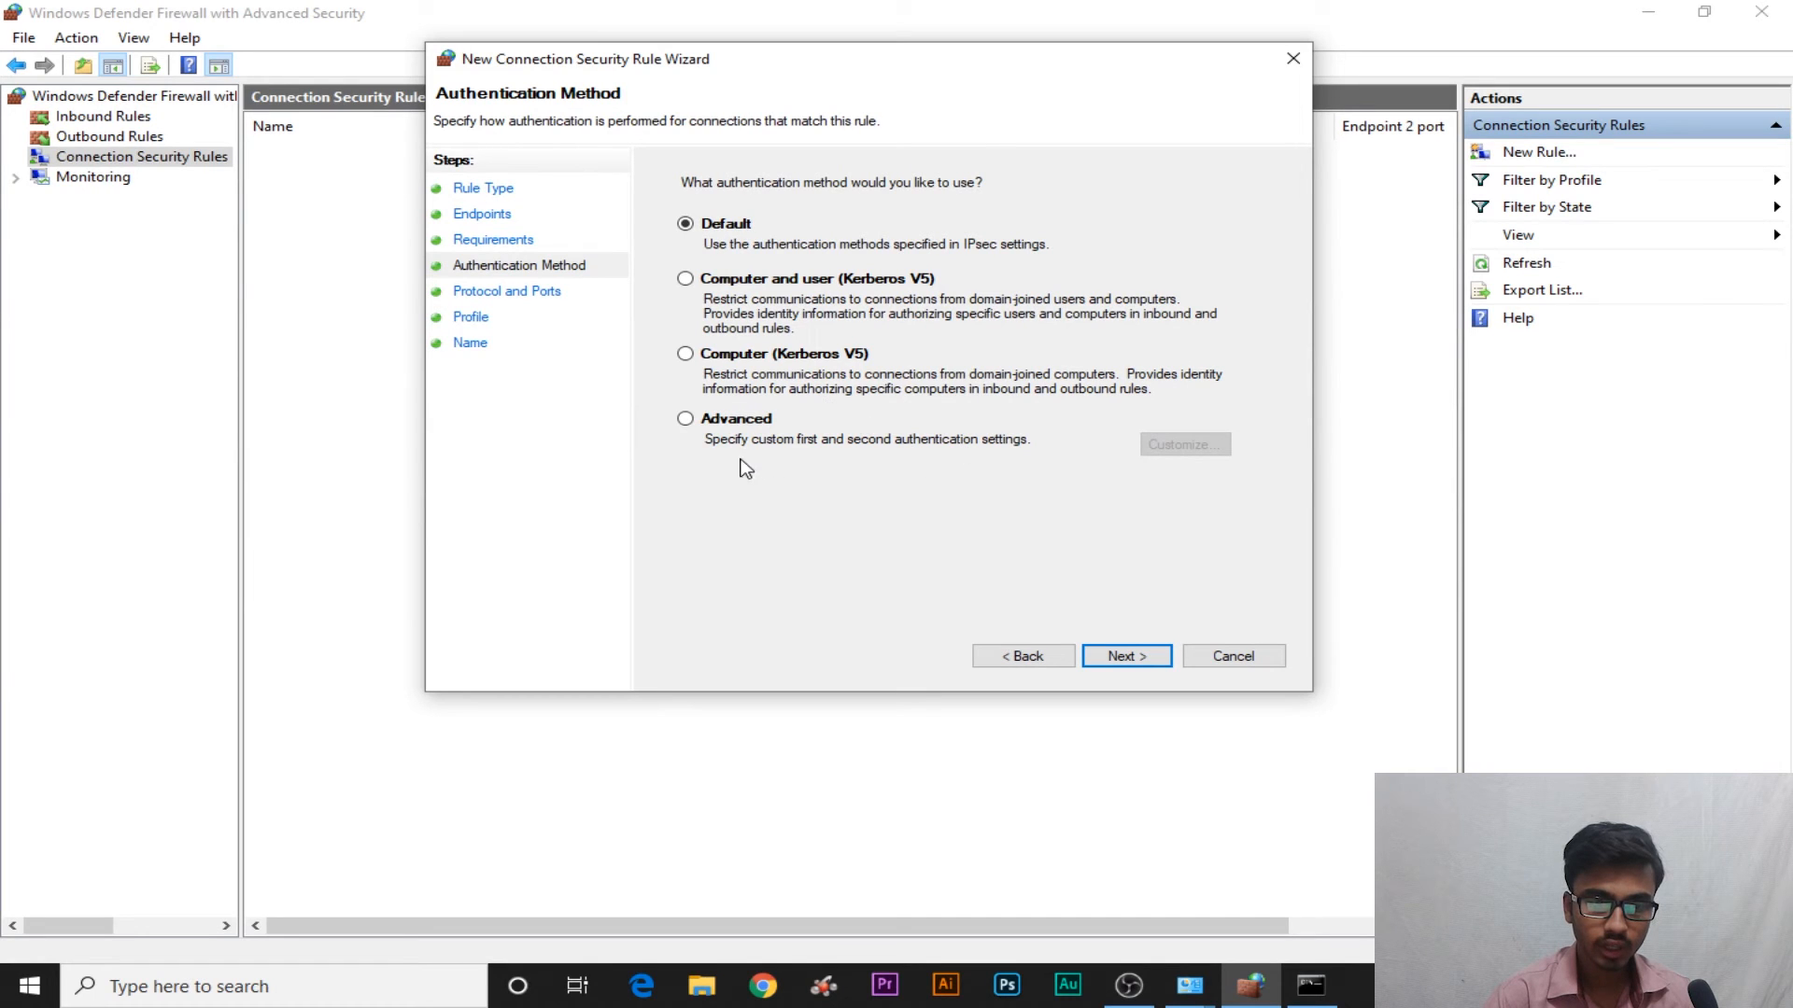
Use Advanced authentication with a preshared key as the first authentication method
{"action": "left_click", "coordinate": [687, 420]}
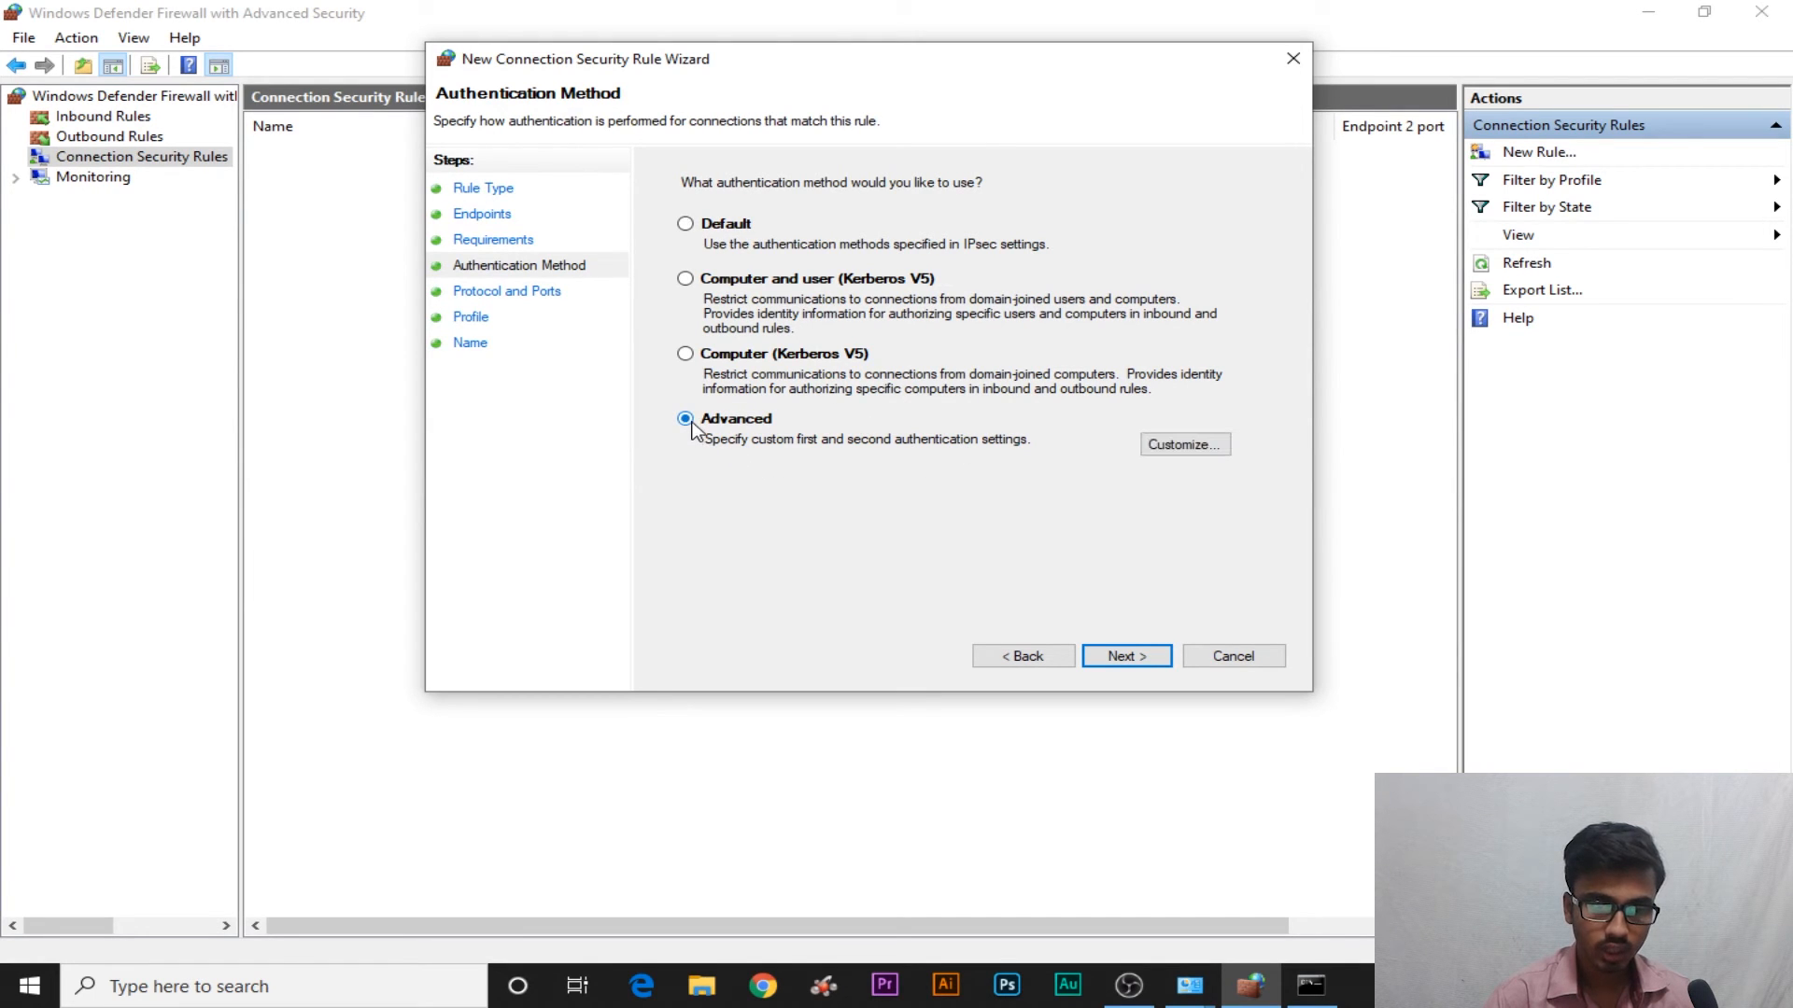
{"action": "left_click", "coordinate": [1188, 445]}
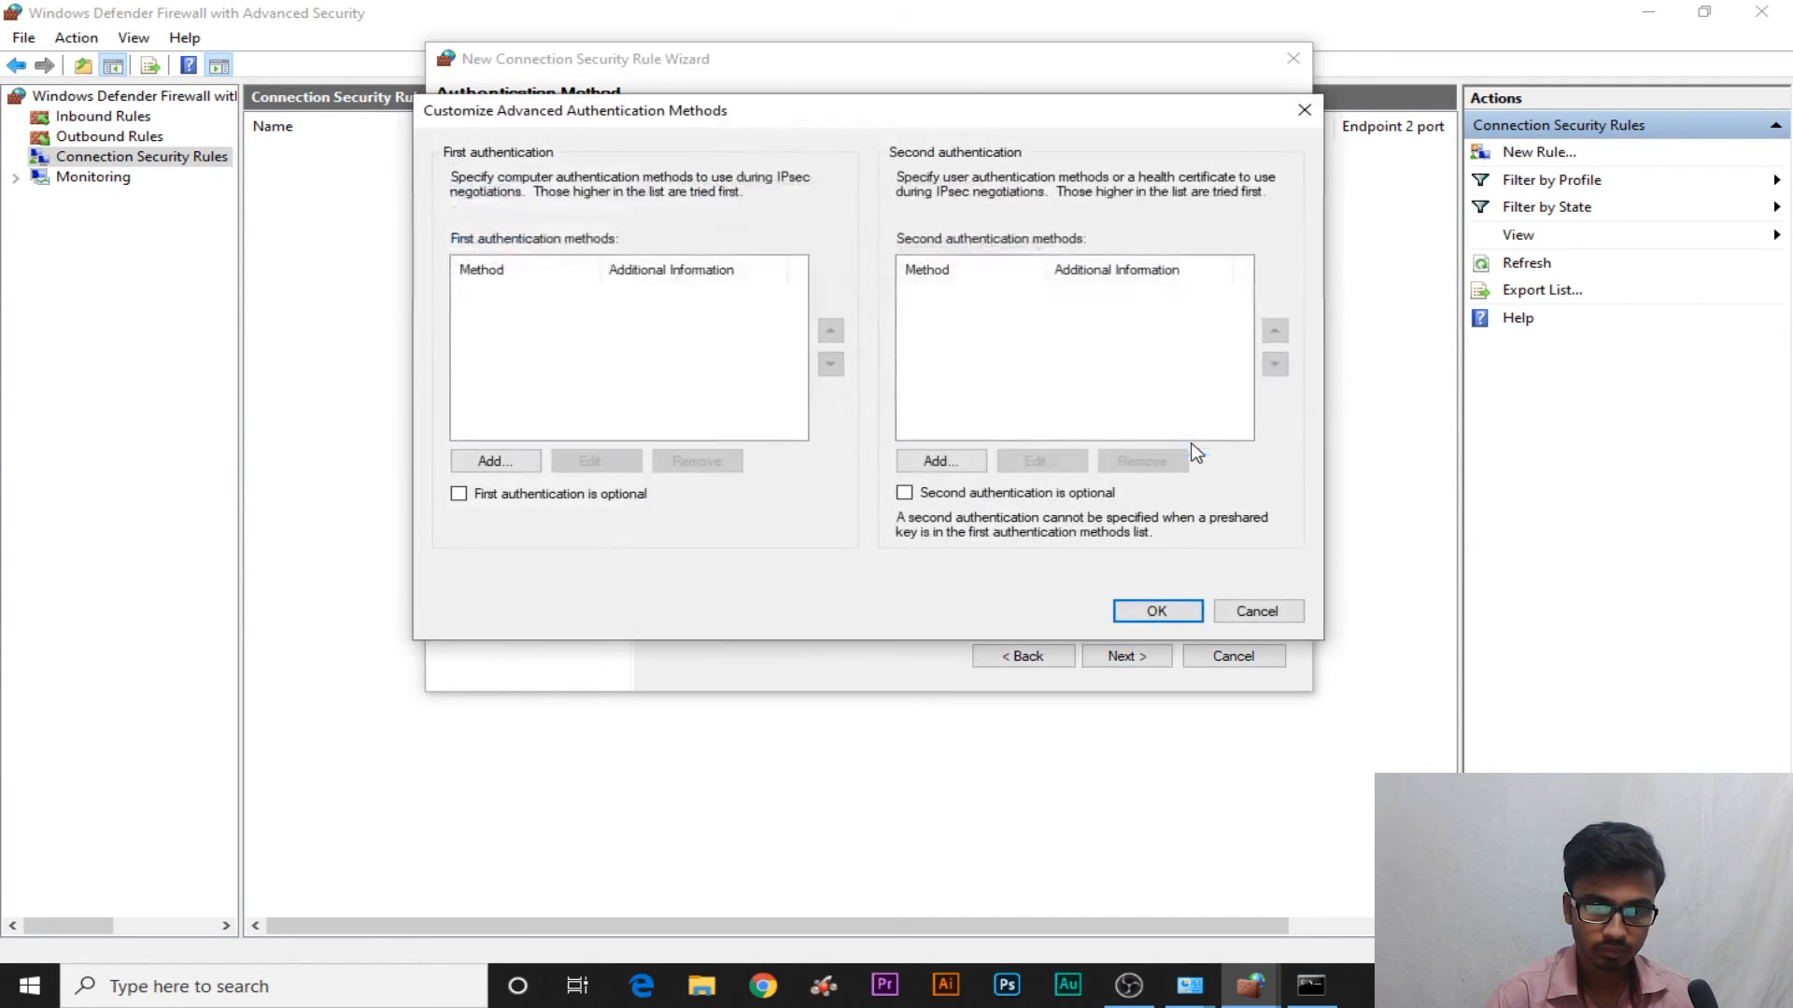
{"action": "left_click", "coordinate": [499, 461]}
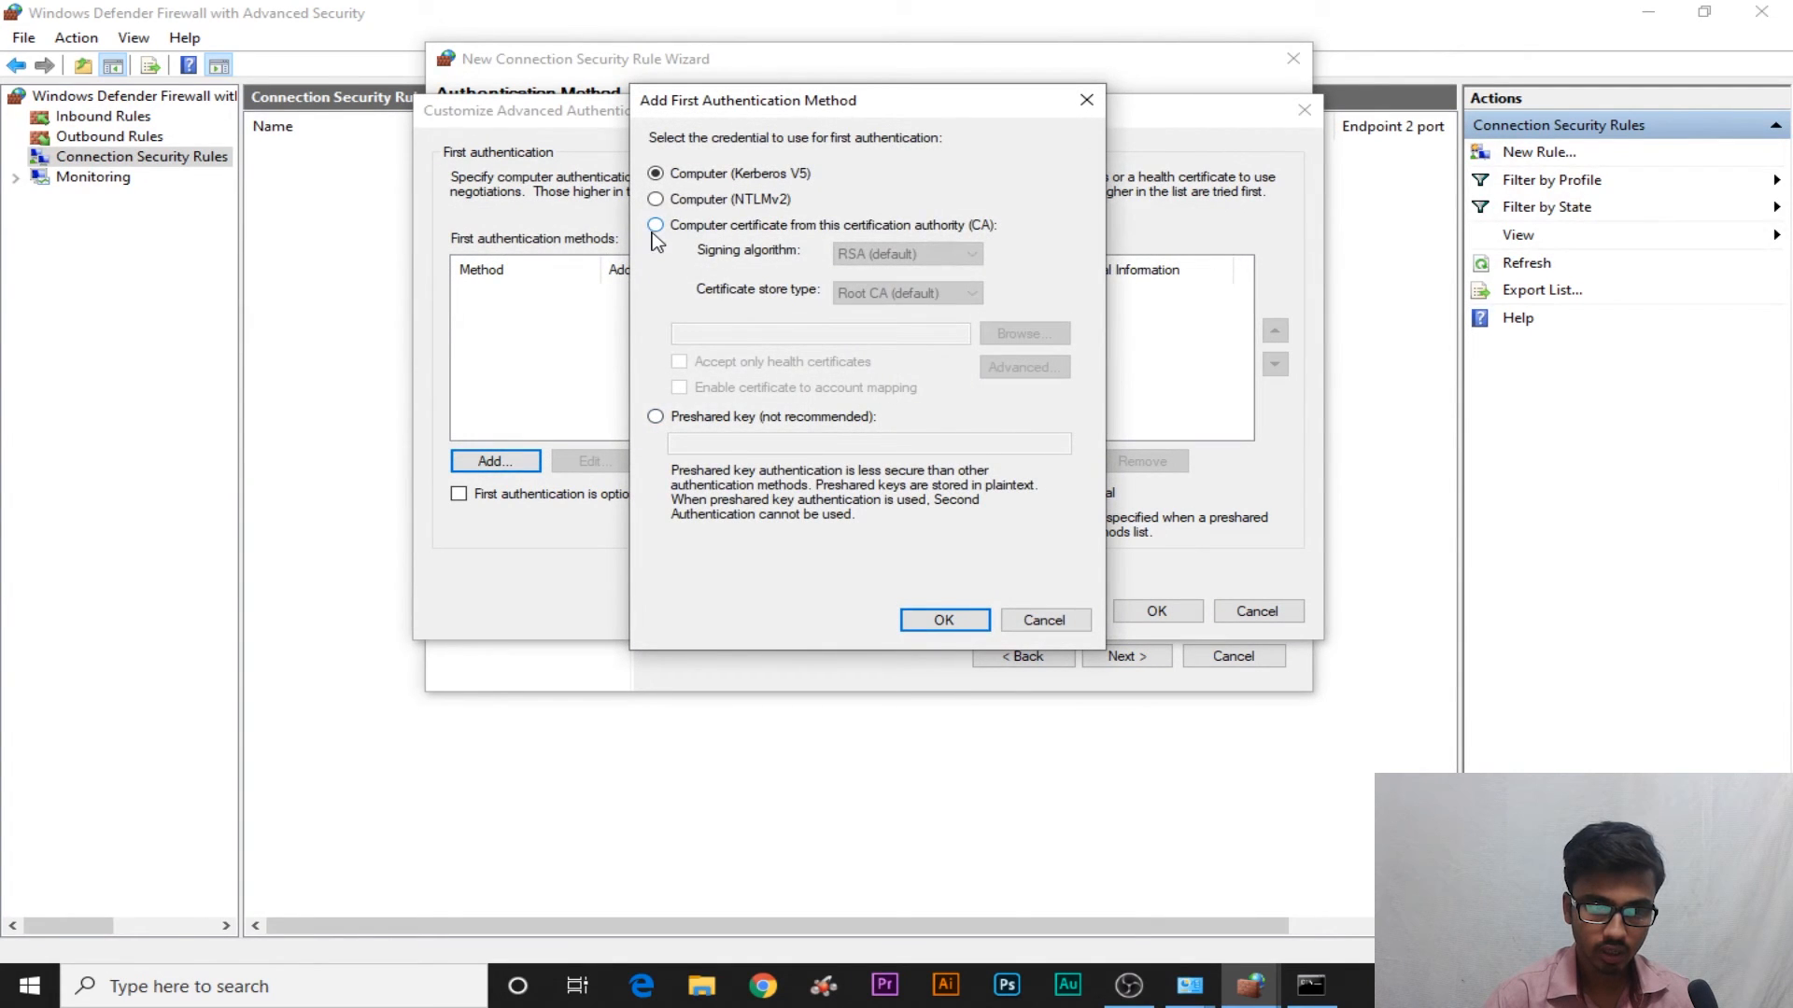
{"action": "left_click", "coordinate": [655, 416]}
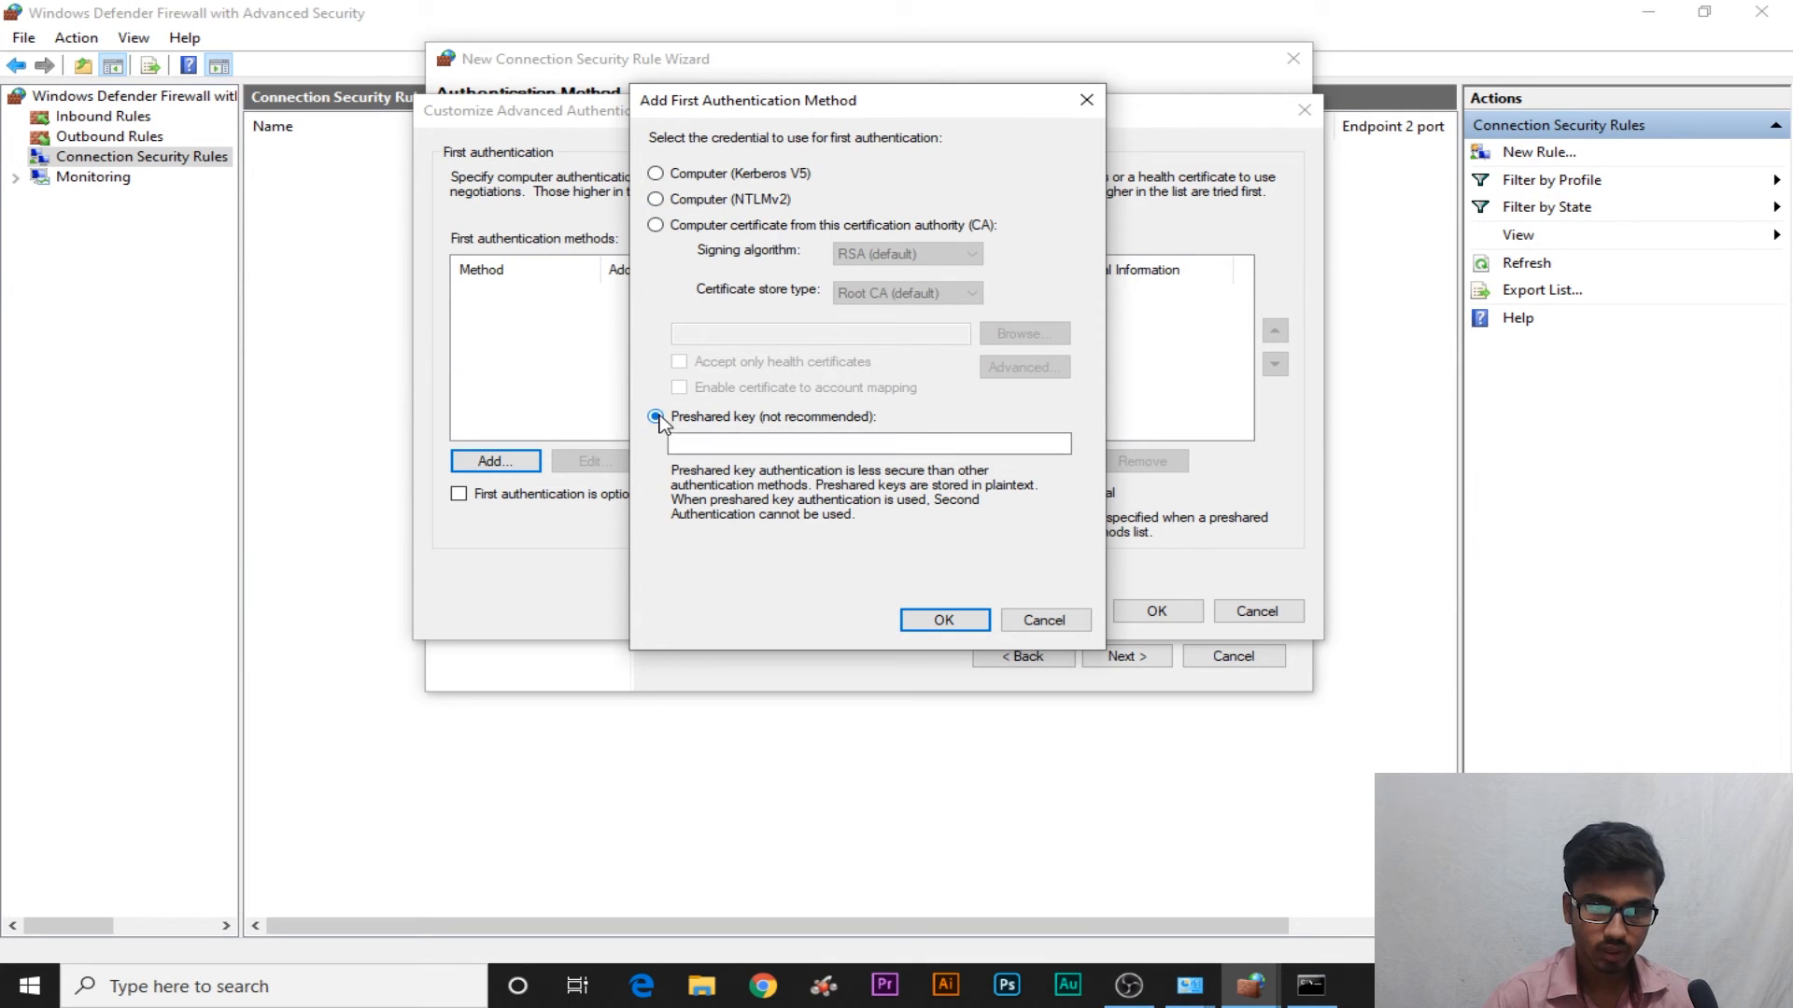
{"action": "left_click", "coordinate": [805, 446]}
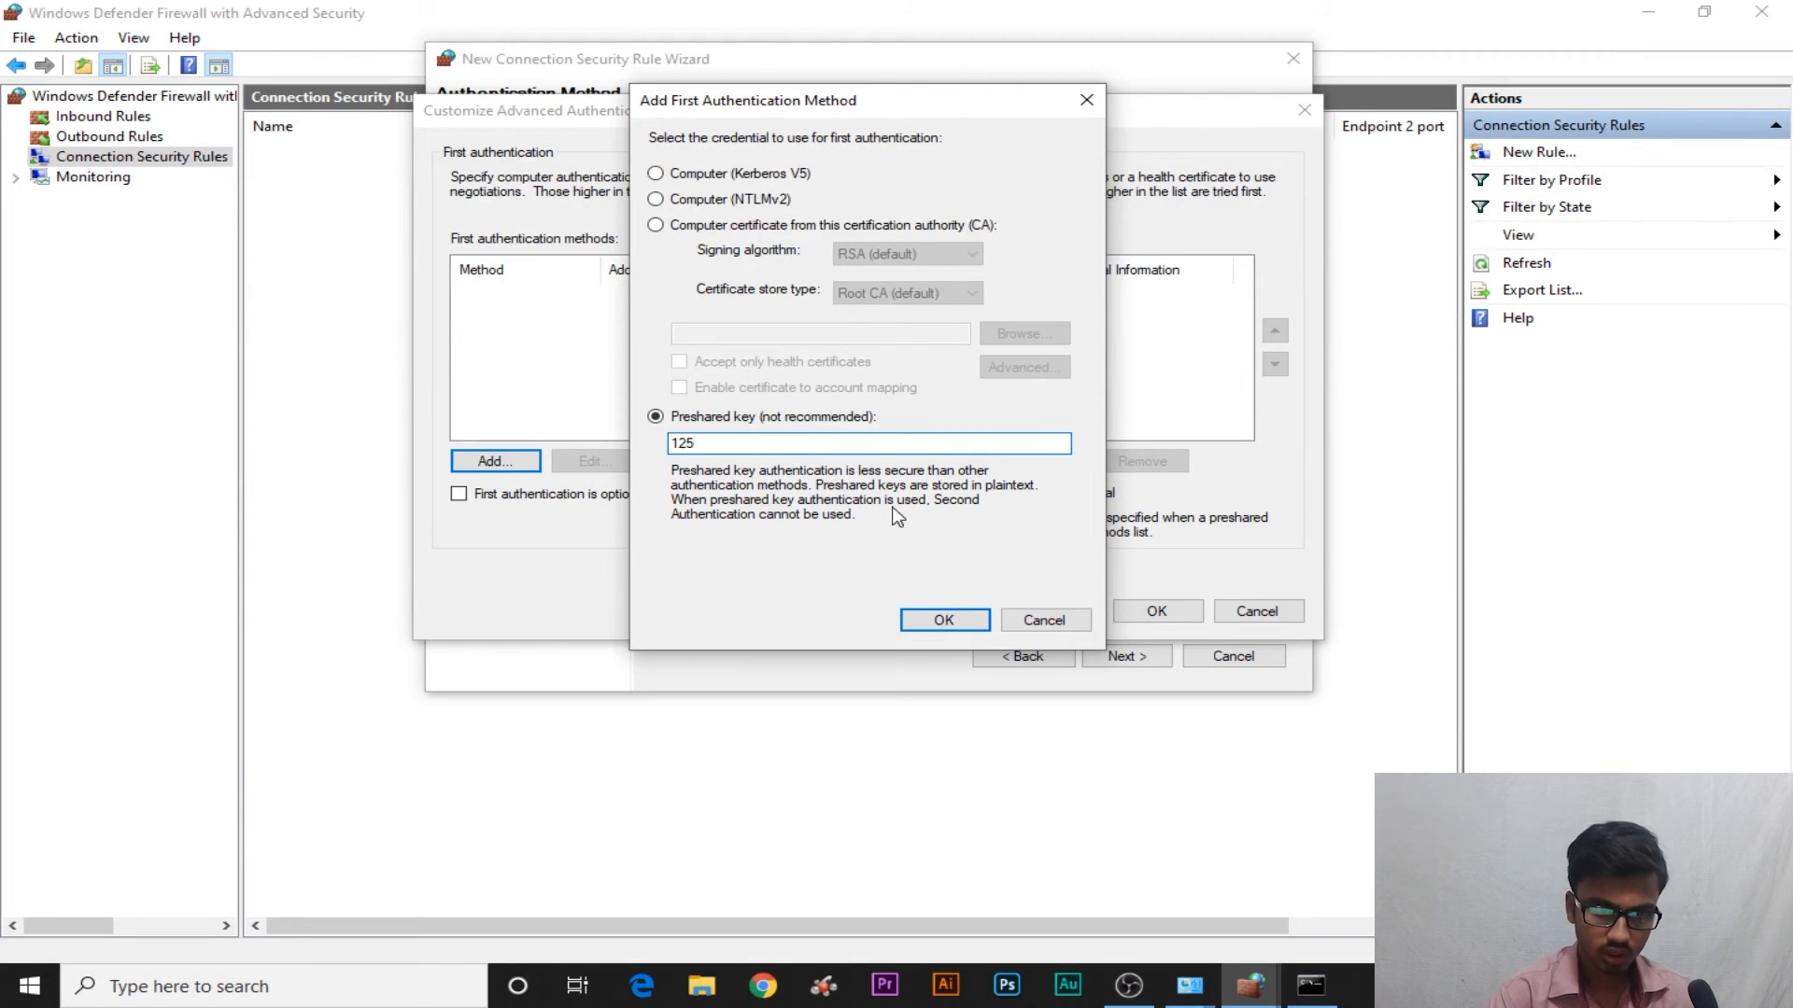
{"action": "left_click", "coordinate": [943, 620]}
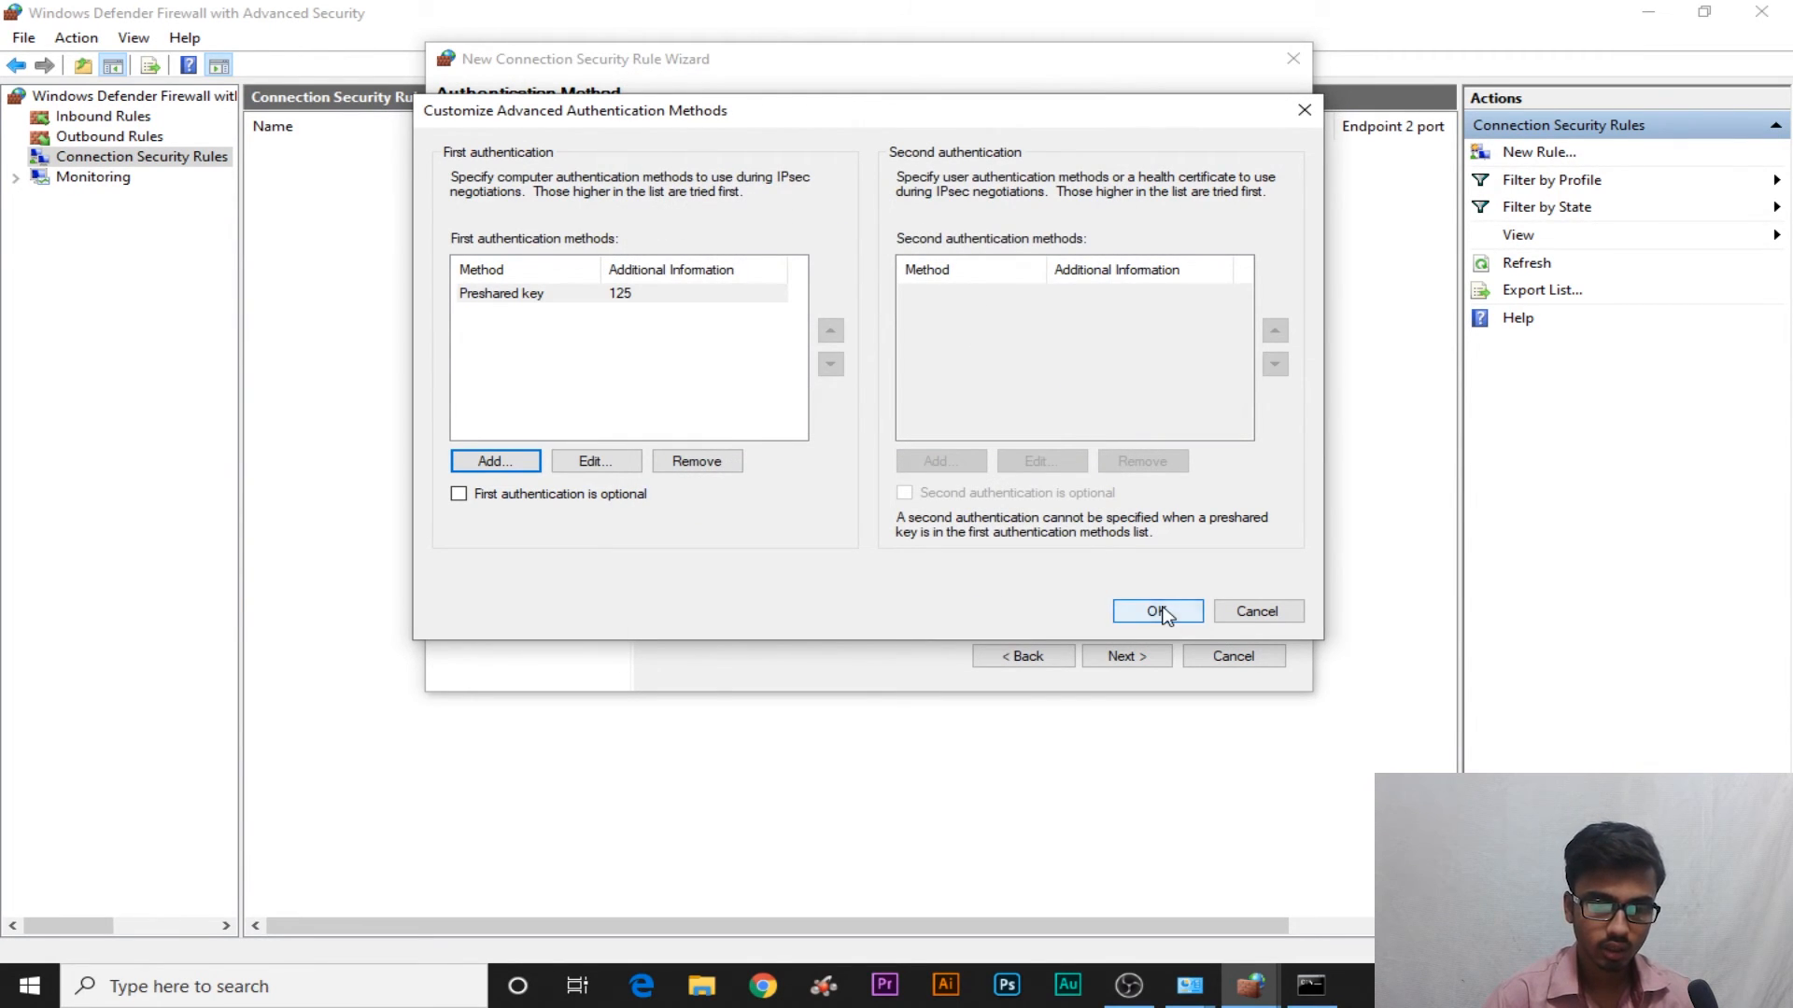
{"action": "left_click", "coordinate": [1157, 612]}
{"action": "left_click", "coordinate": [1133, 656]}
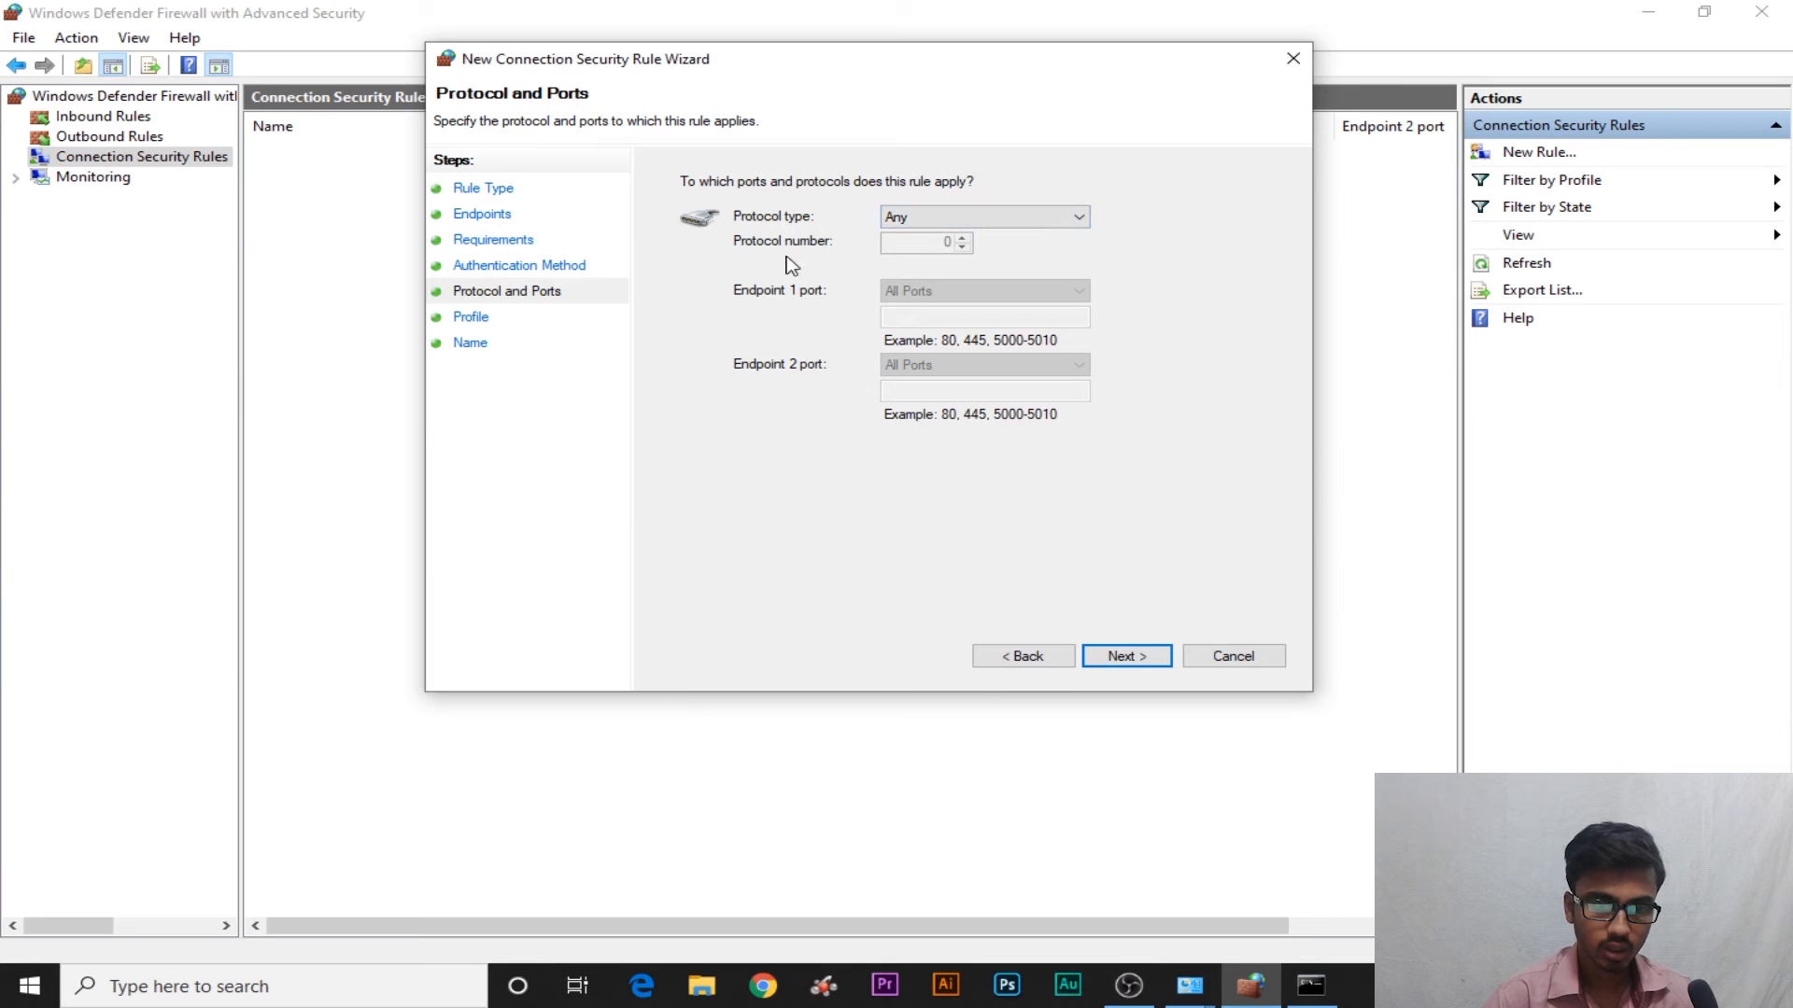
Keep protocol type Any and all three profiles, name the rule 'Systum security' and finish
{"action": "left_click", "coordinate": [1036, 220]}
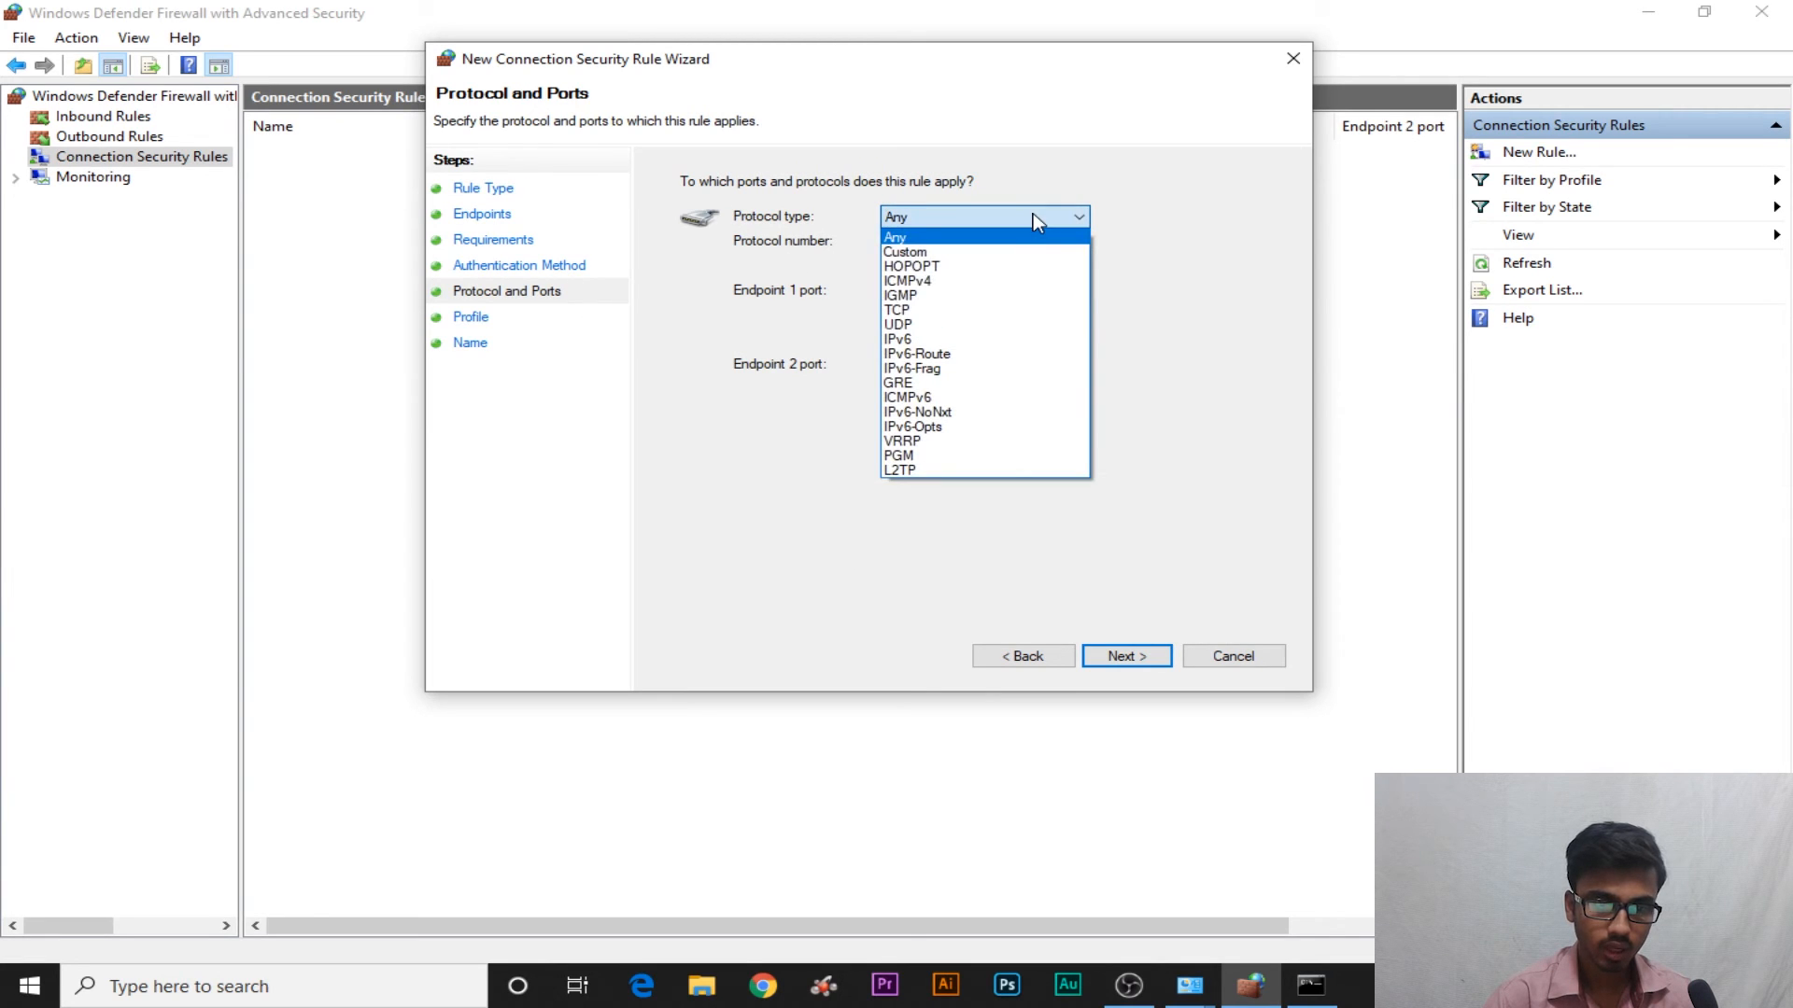
{"action": "left_click", "coordinate": [945, 560]}
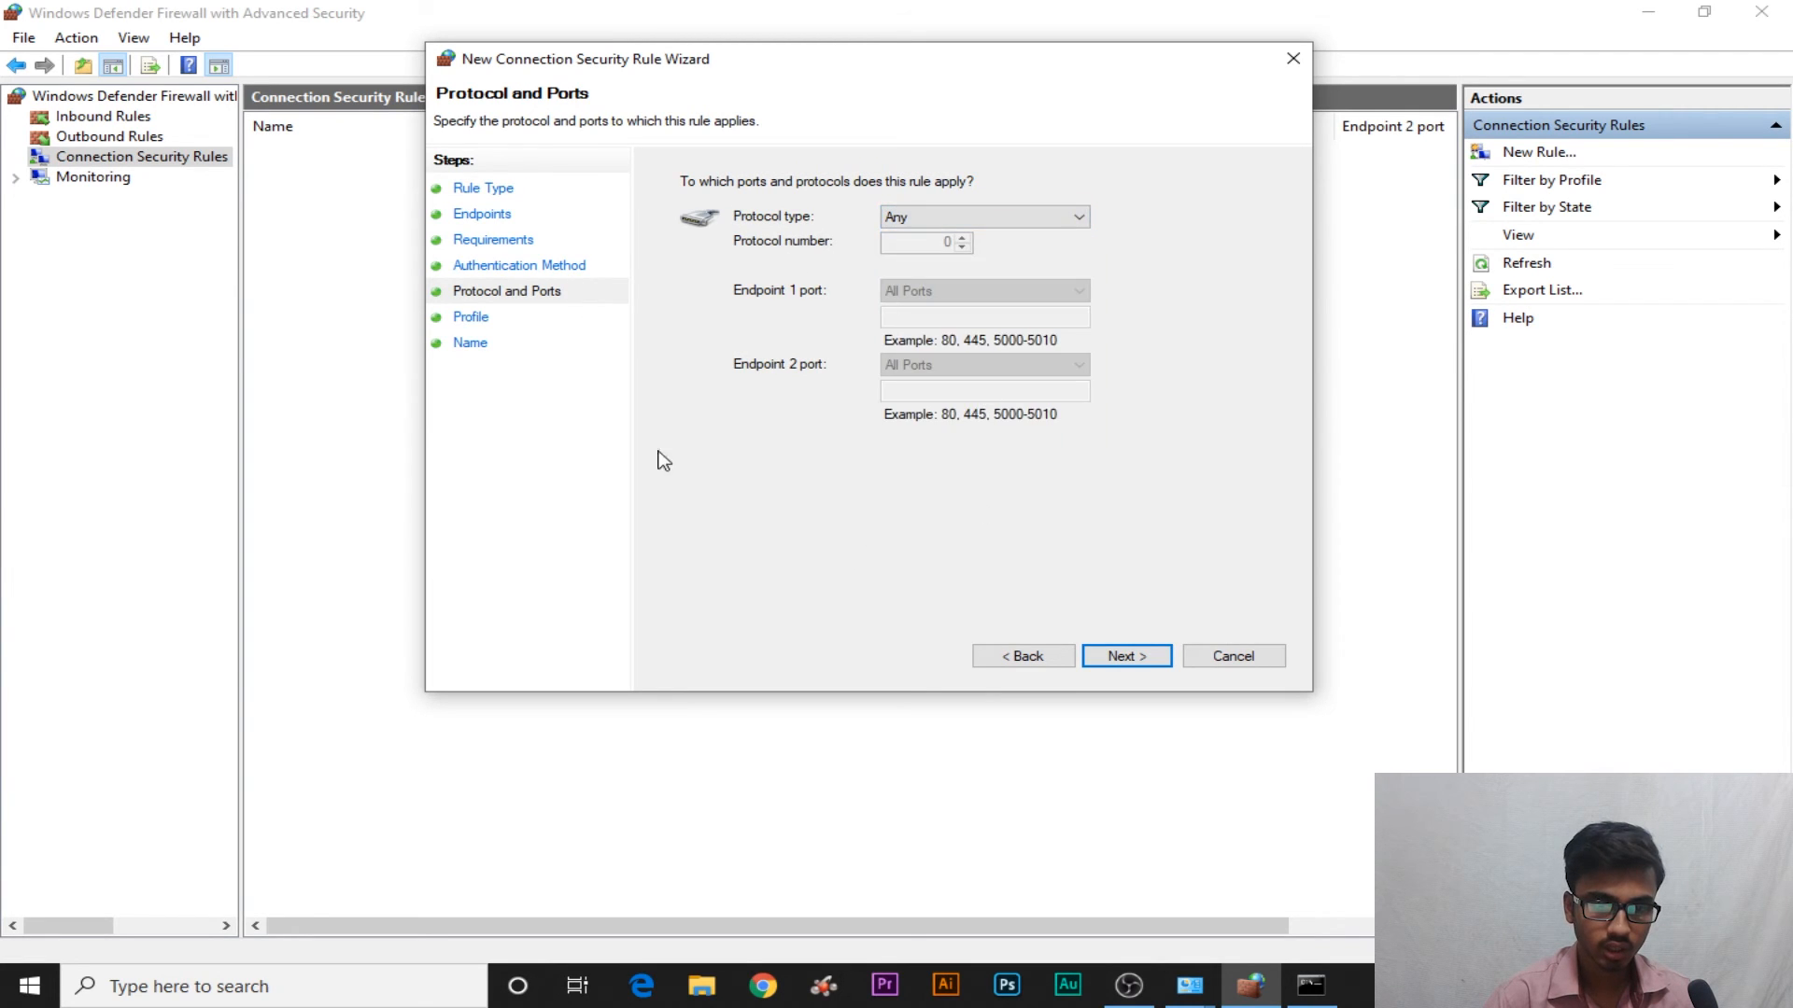
{"action": "left_click", "coordinate": [1147, 658]}
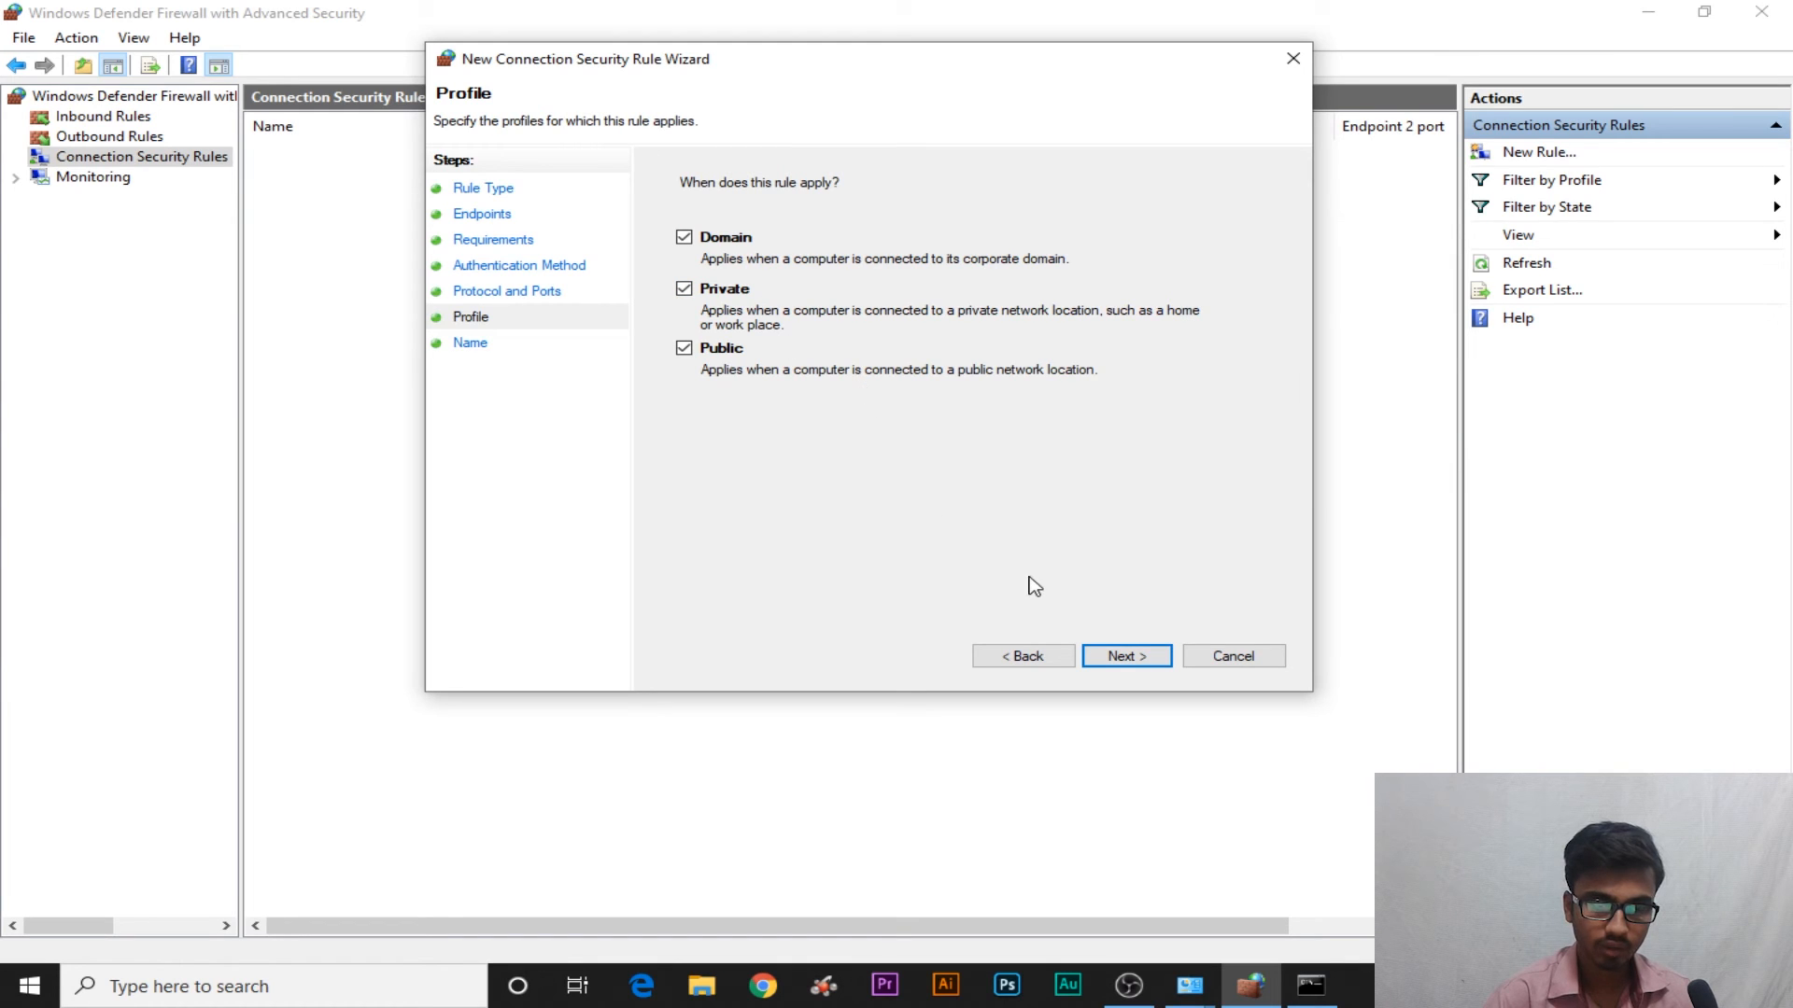
{"action": "left_click", "coordinate": [1129, 655]}
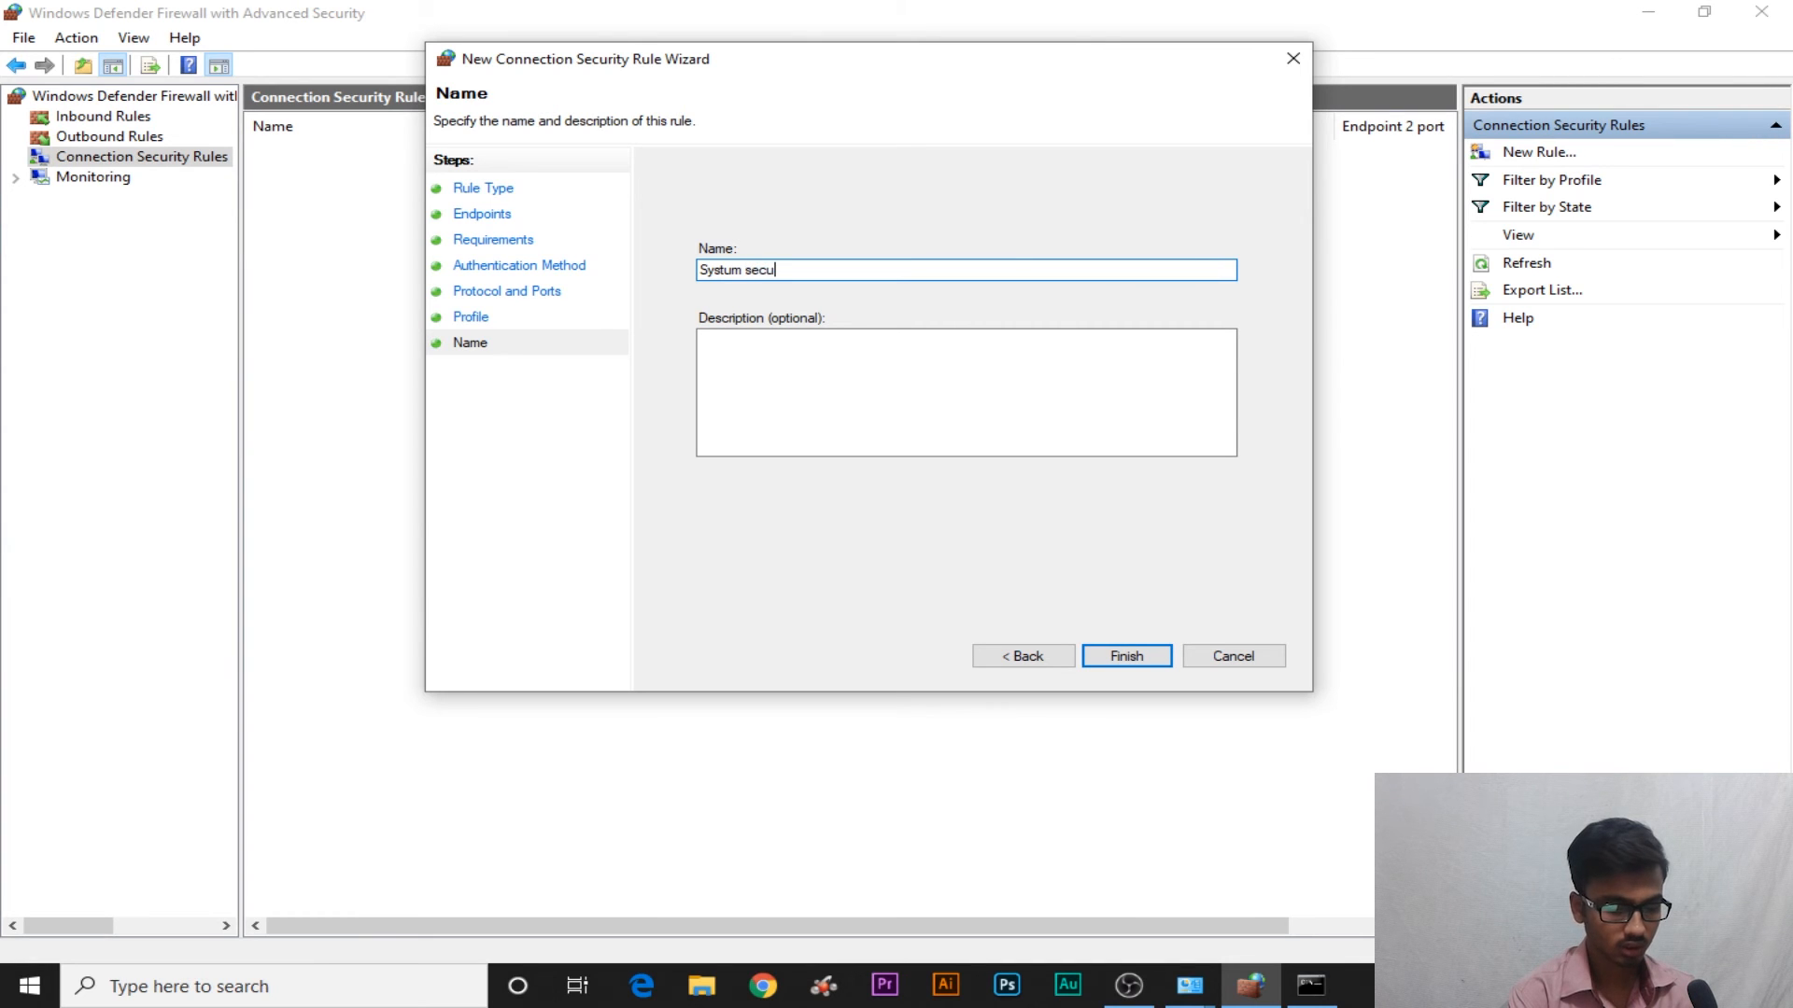
{"action": "left_click", "coordinate": [1125, 654]}
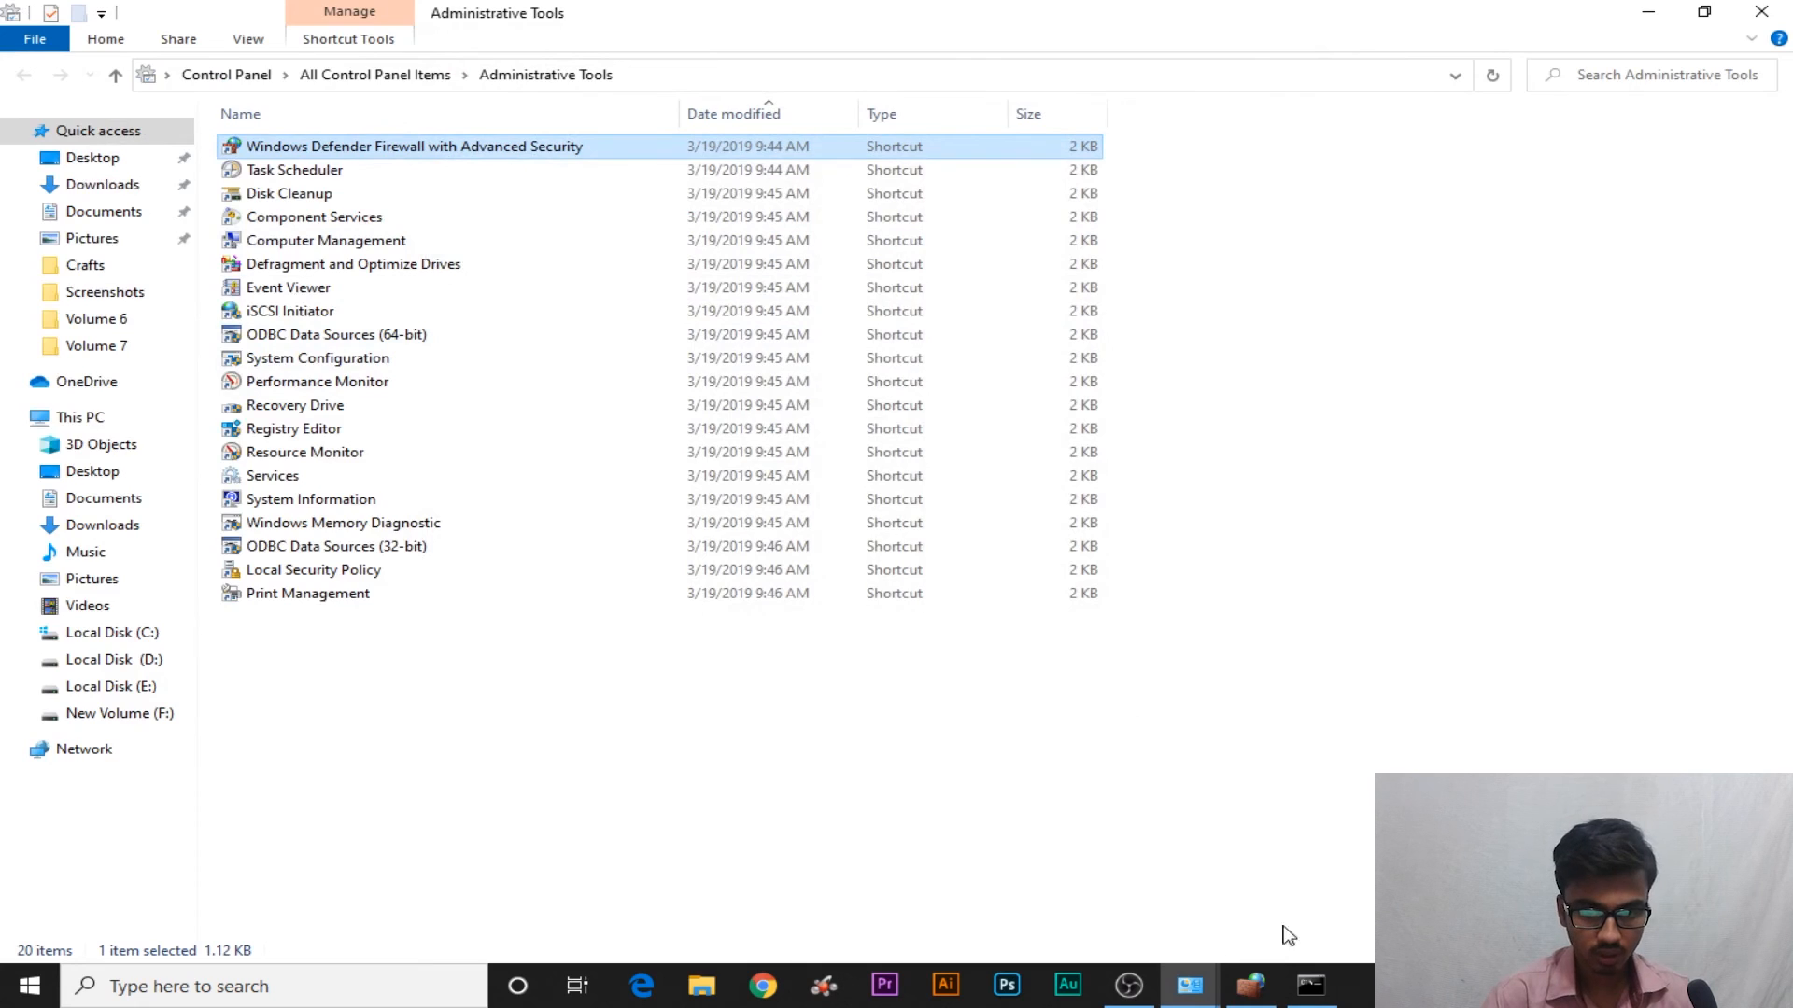
Select the Systum security rule in Connection Security Rules, briefly opening and closing its properties
{"action": "left_click", "coordinate": [1251, 985]}
{"action": "left_click", "coordinate": [434, 205]}
{"action": "left_click", "coordinate": [401, 153]}
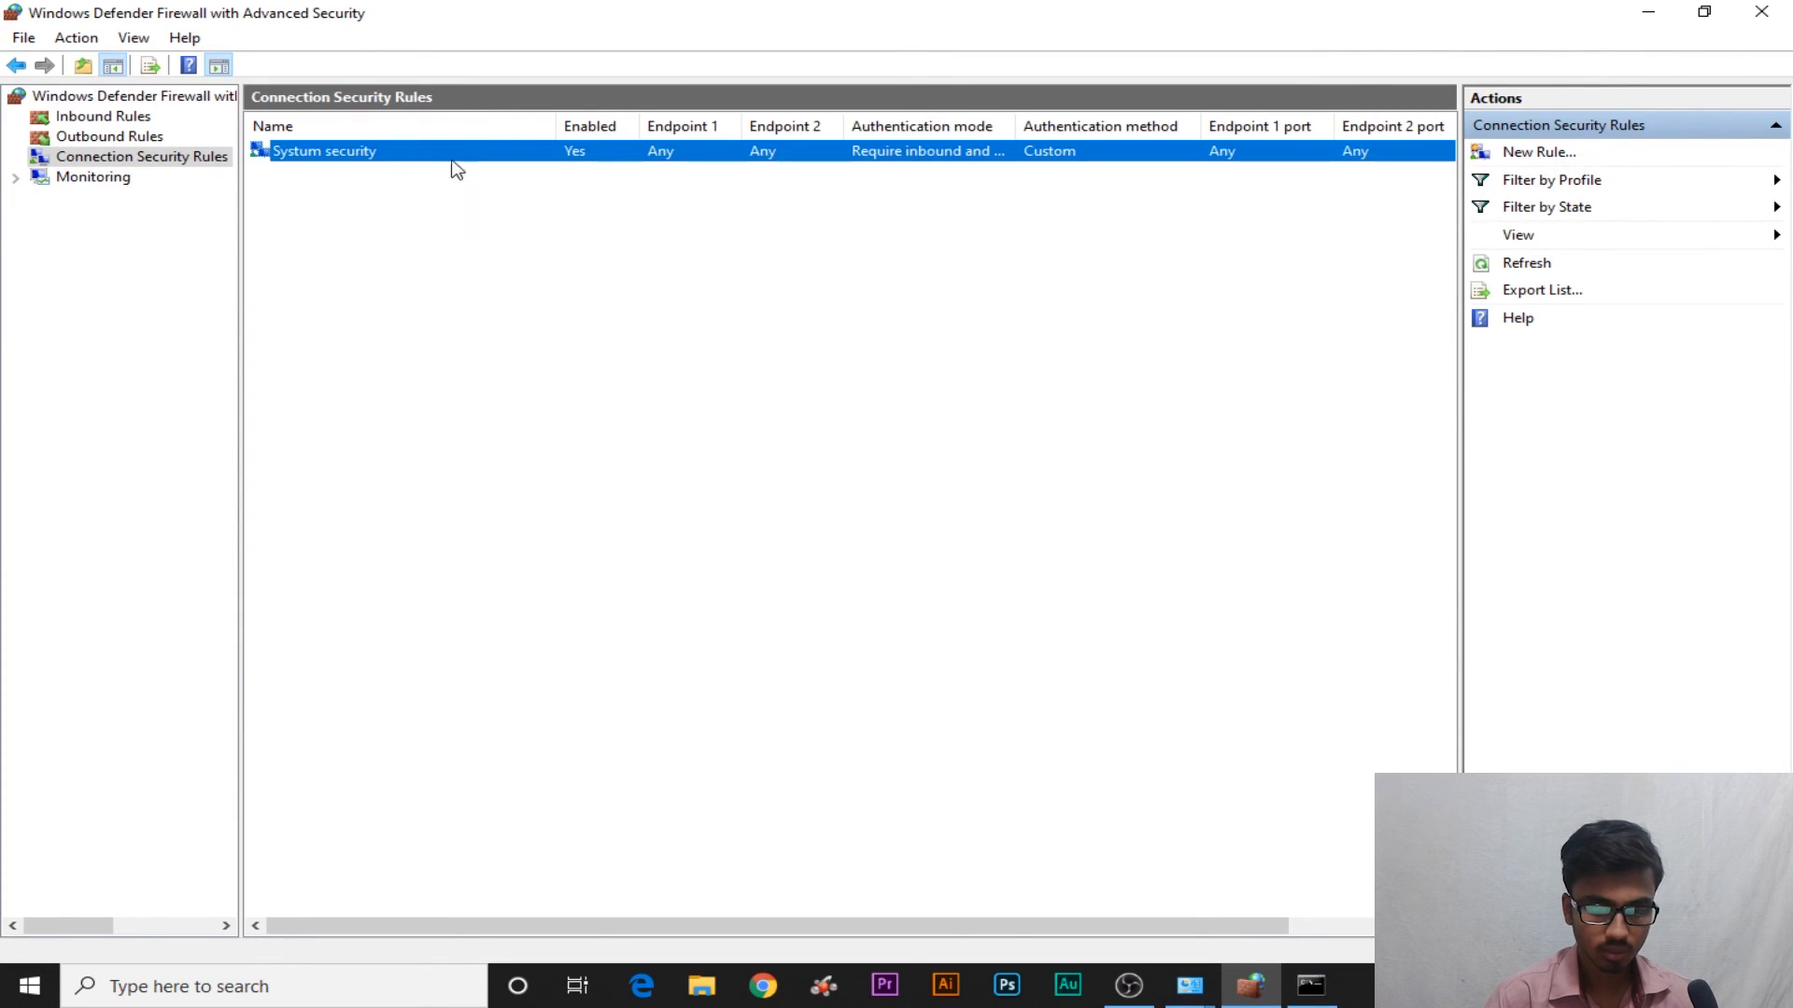
{"action": "left_click", "coordinate": [616, 192]}
{"action": "left_click", "coordinate": [656, 157]}
{"action": "left_click", "coordinate": [910, 194]}
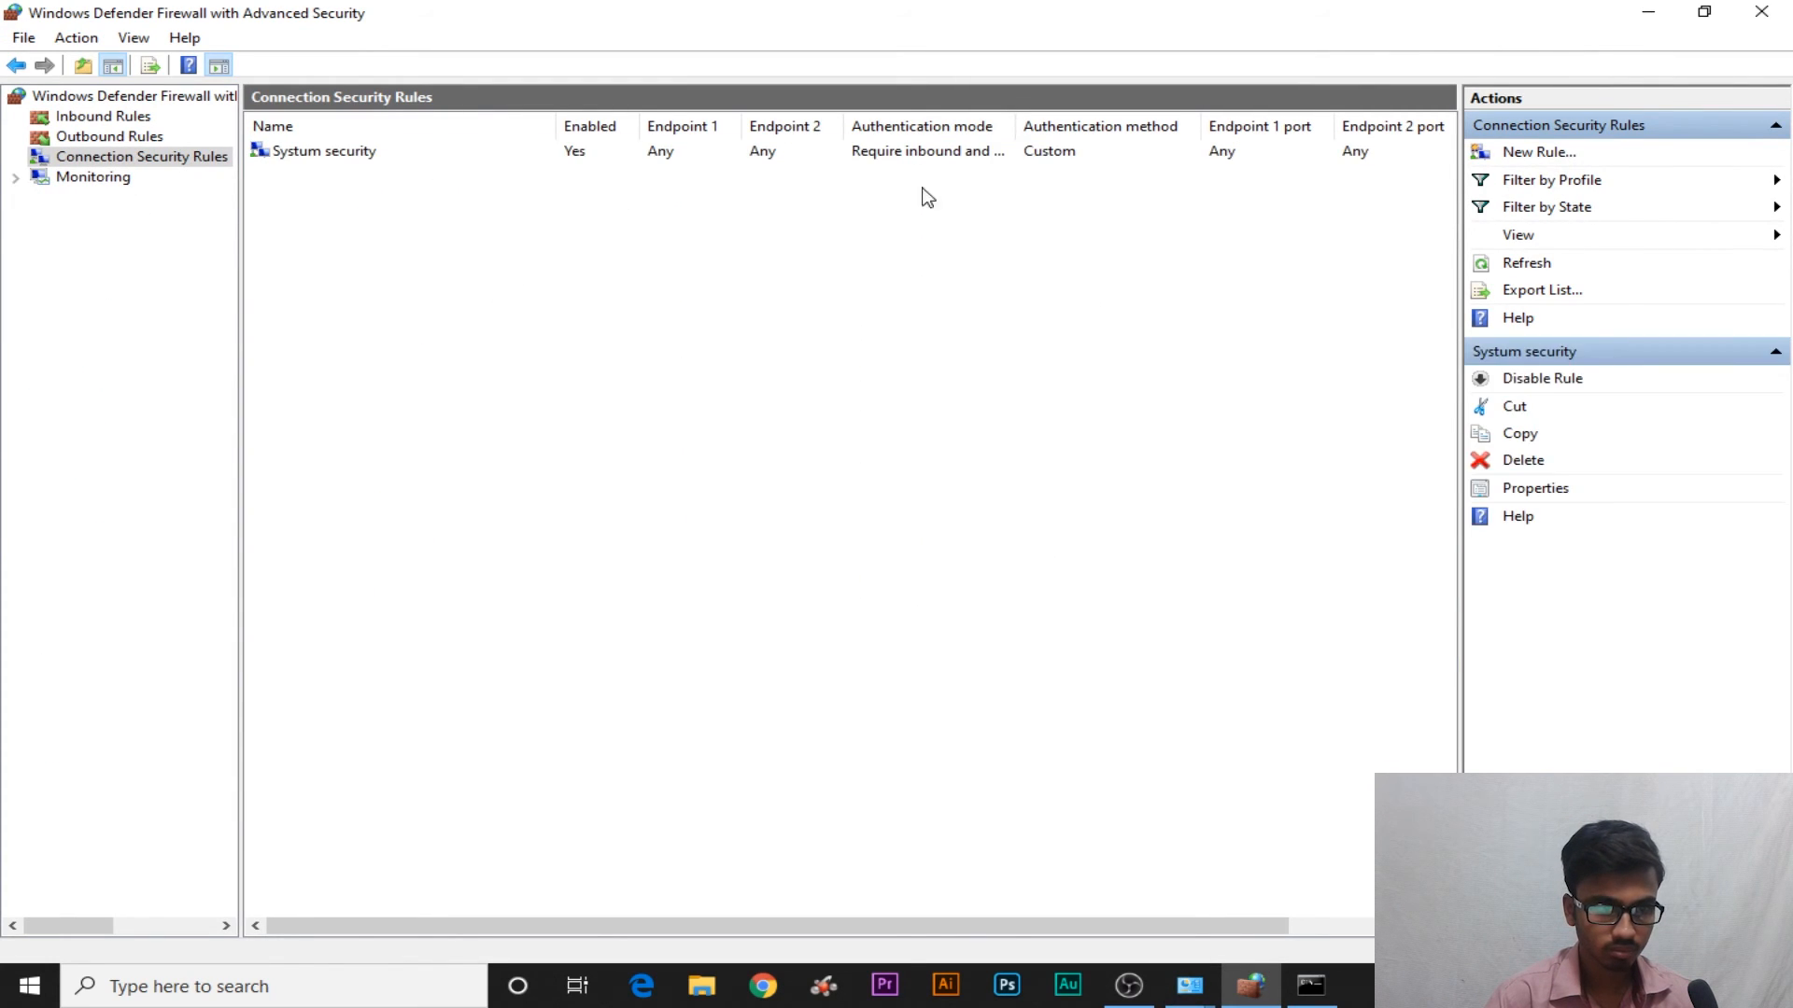
{"action": "double_click", "coordinate": [819, 152]}
{"action": "key", "text": "Escape"}
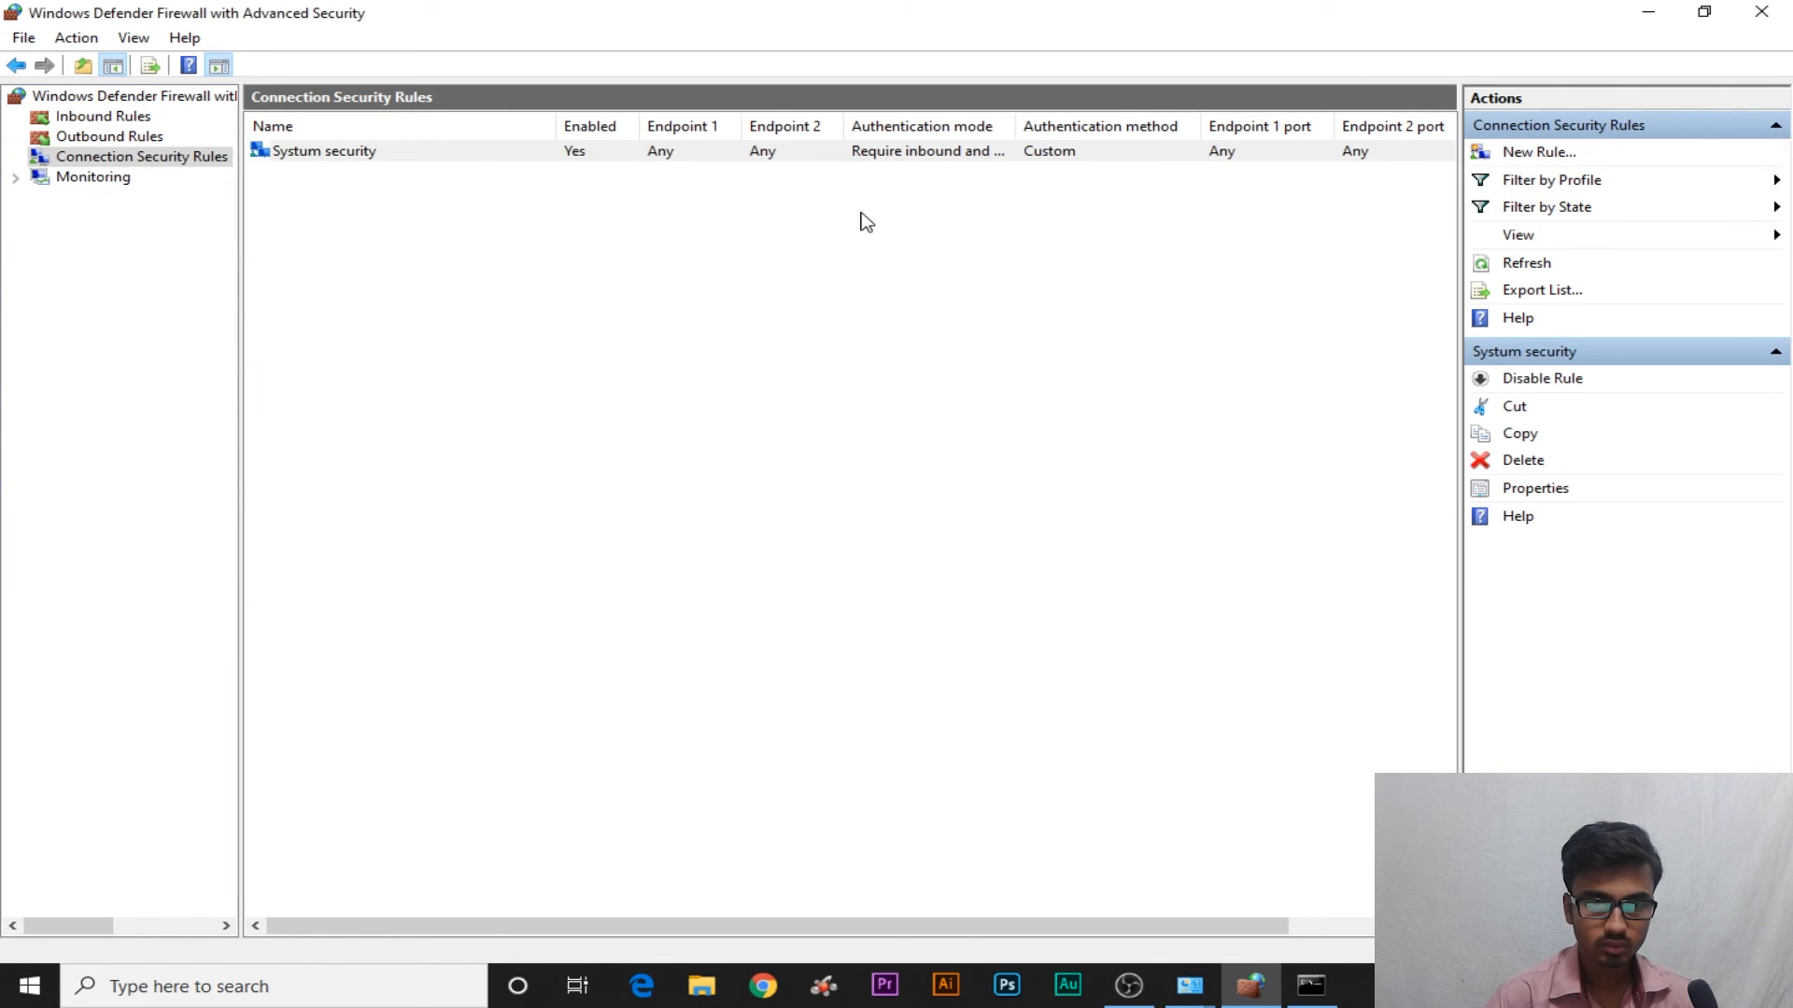
{"action": "left_click", "coordinate": [774, 152]}
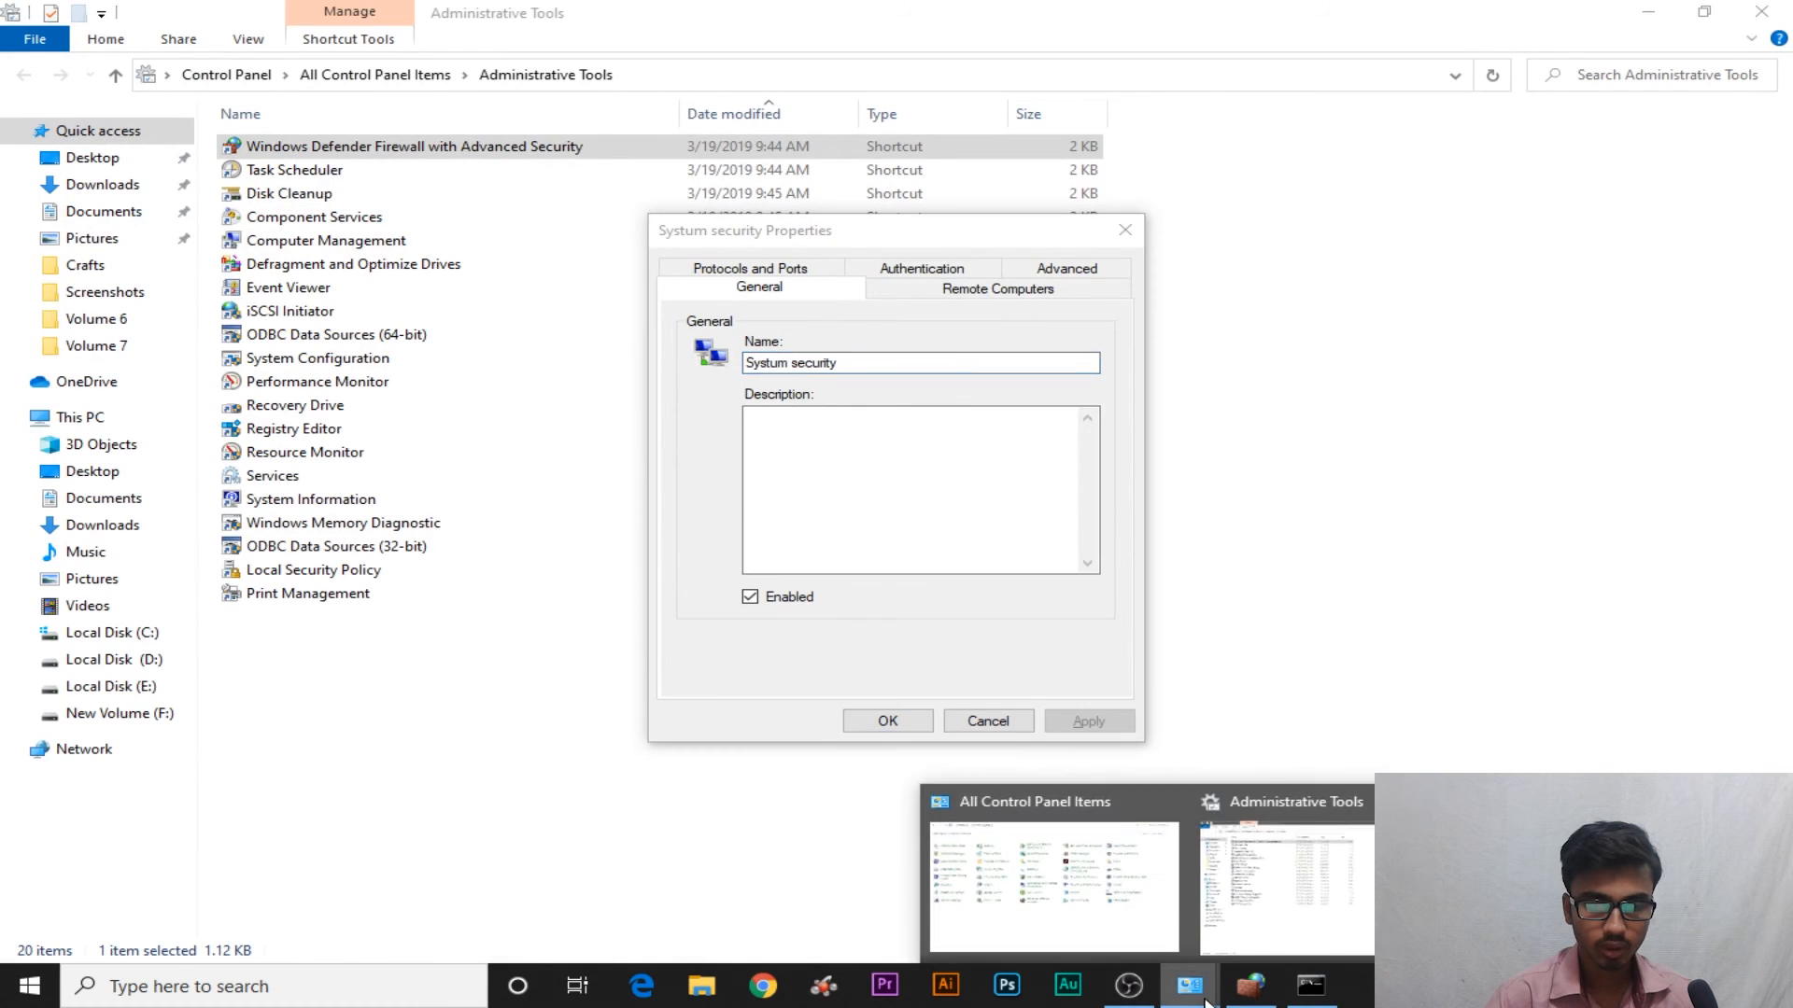
Close the leftover Command Prompt and open Systum security's Properties from its context menu
{"action": "left_click", "coordinate": [1253, 982]}
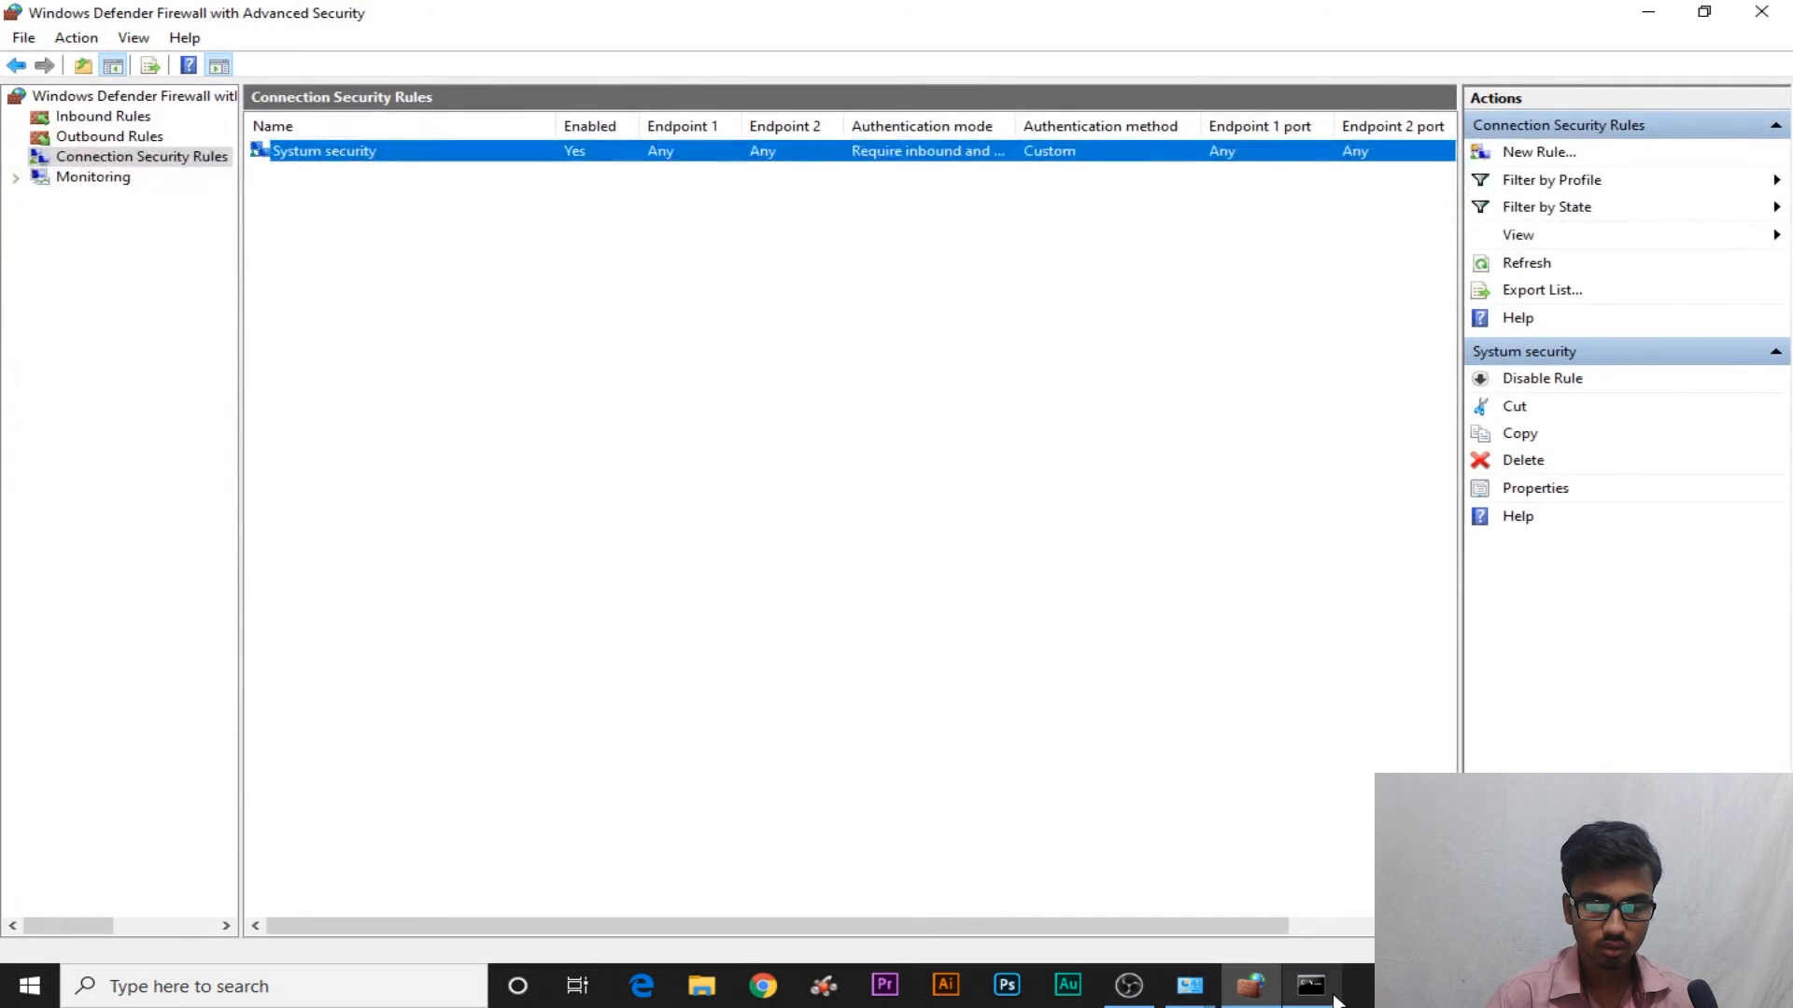
{"action": "left_click", "coordinate": [1311, 985]}
{"action": "left_click", "coordinate": [1470, 212]}
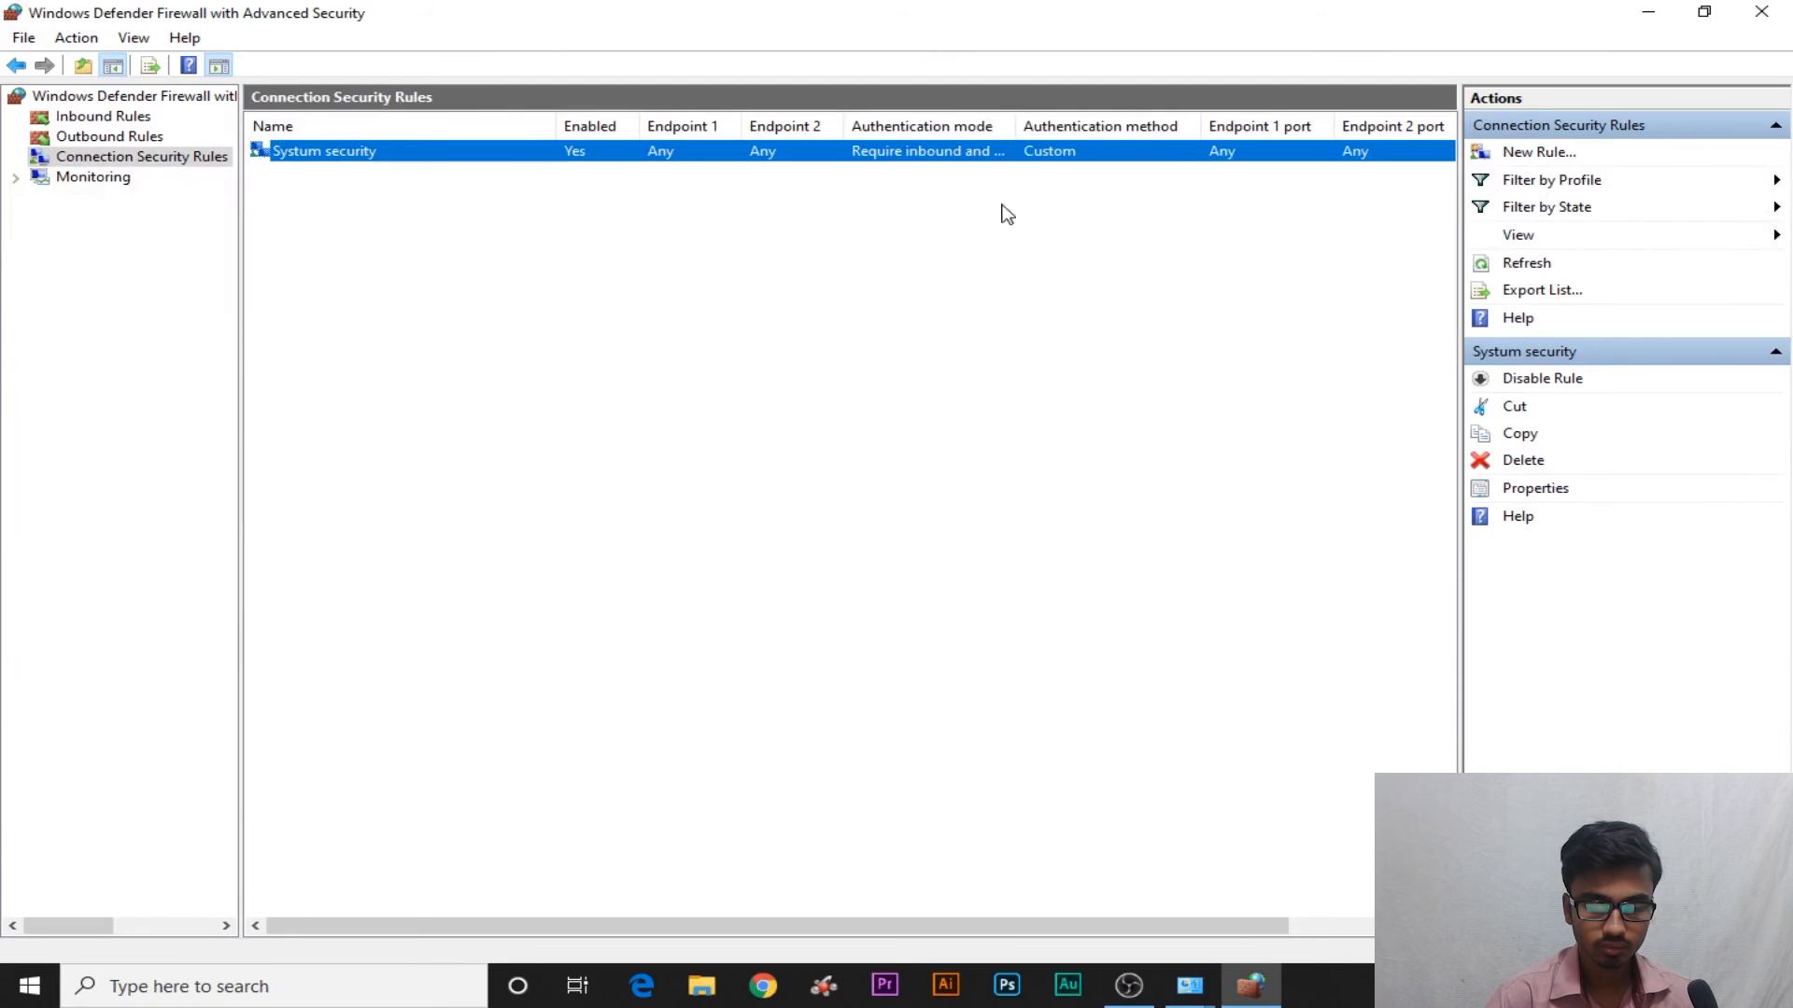
{"action": "right_click", "coordinate": [846, 154]}
{"action": "left_click", "coordinate": [868, 280]}
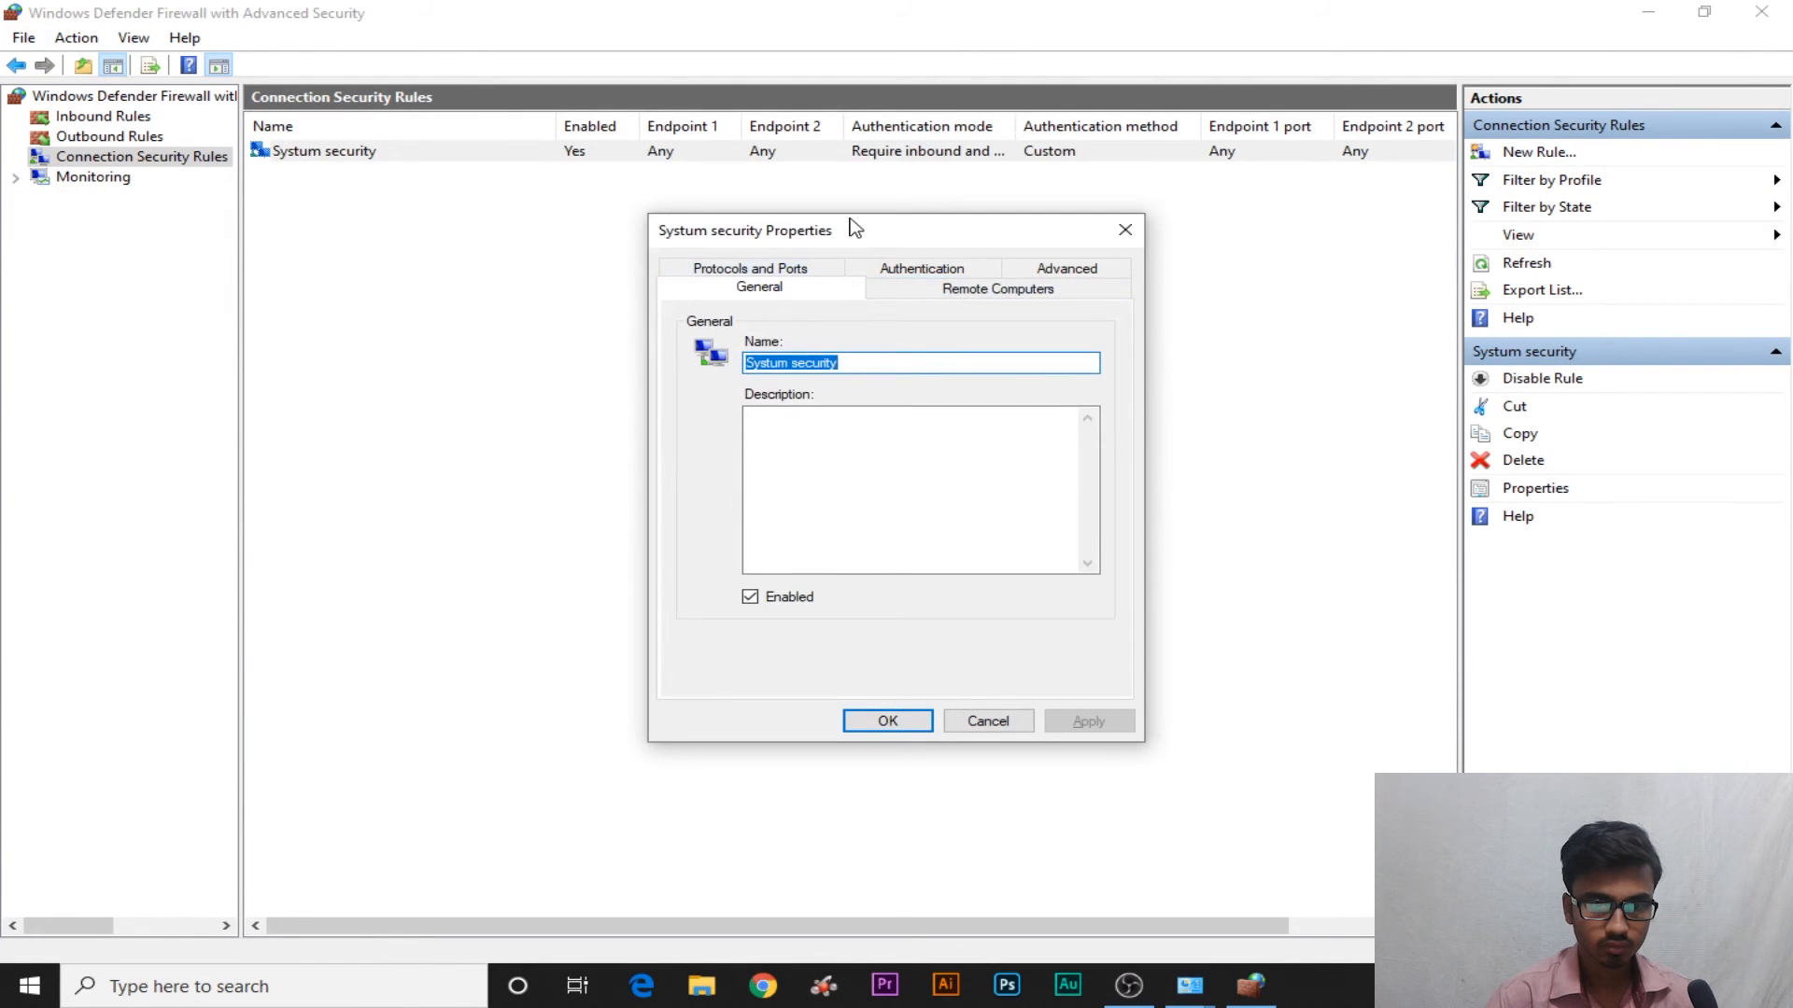
On Remote Computers, try specific-IP endpoints, dismiss the warnings, and revert both to Any IP address
{"action": "left_click_drag", "start_coordinate": [849, 227], "coordinate": [737, 118]}
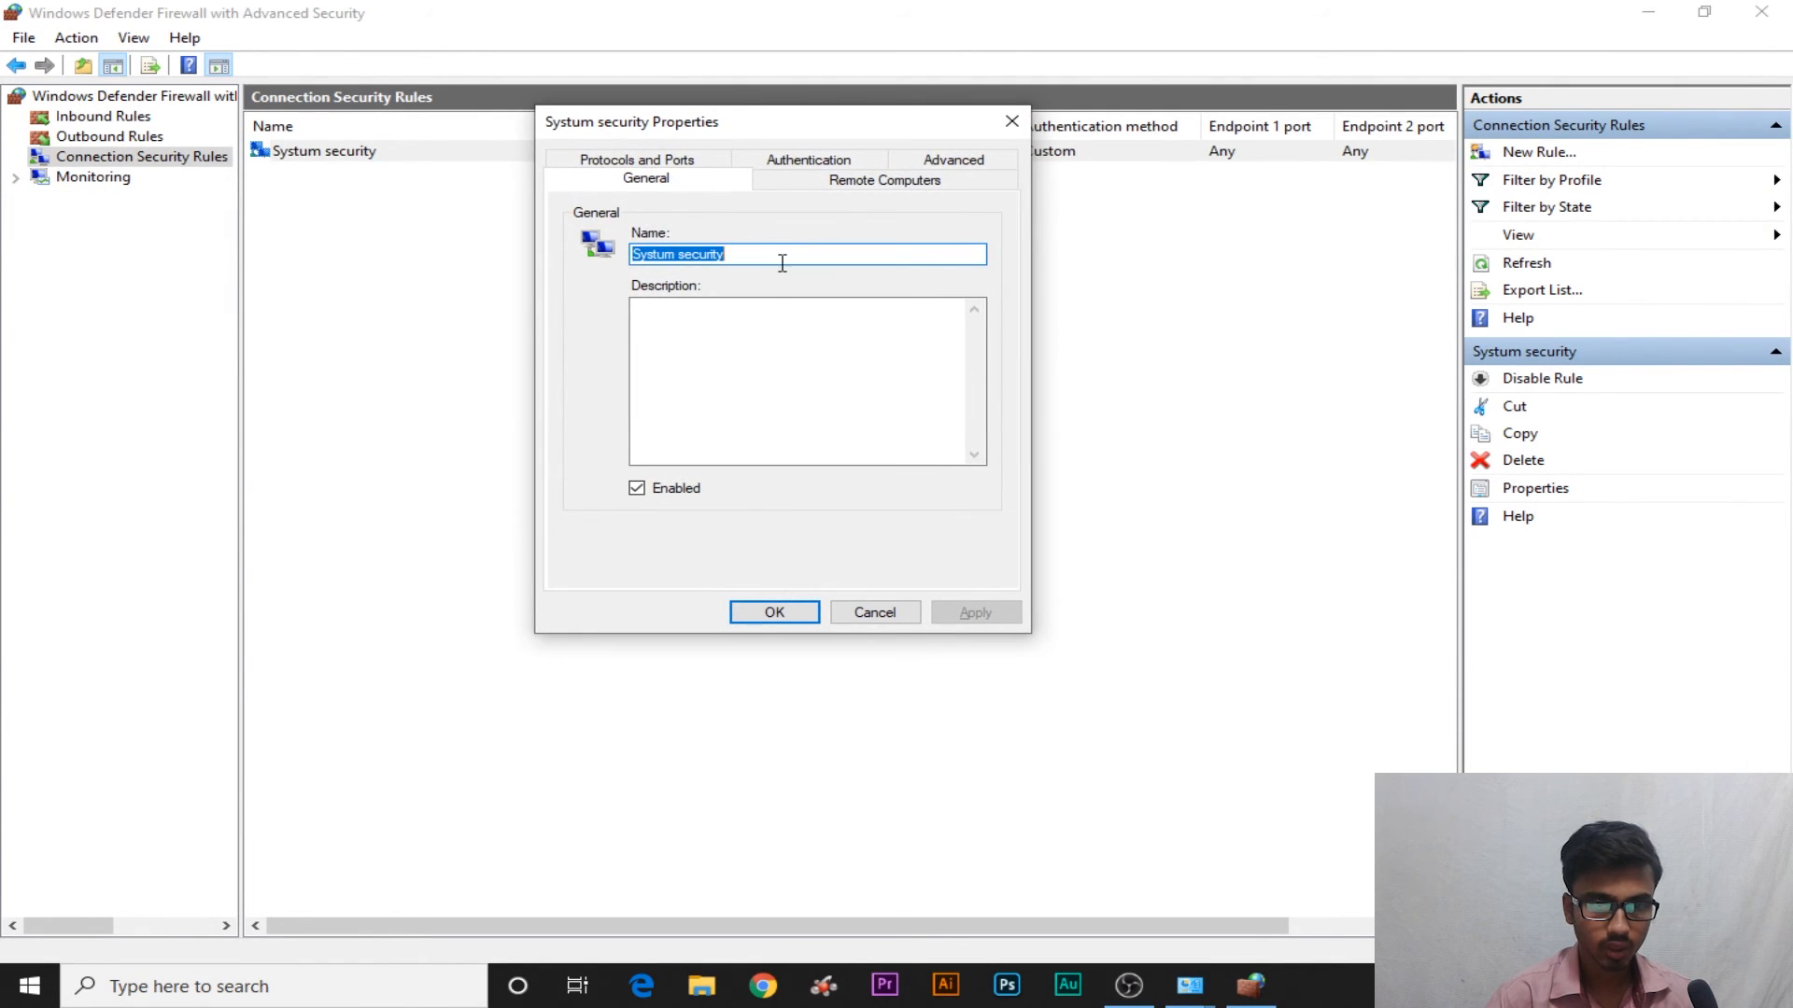
{"action": "left_click", "coordinate": [840, 179]}
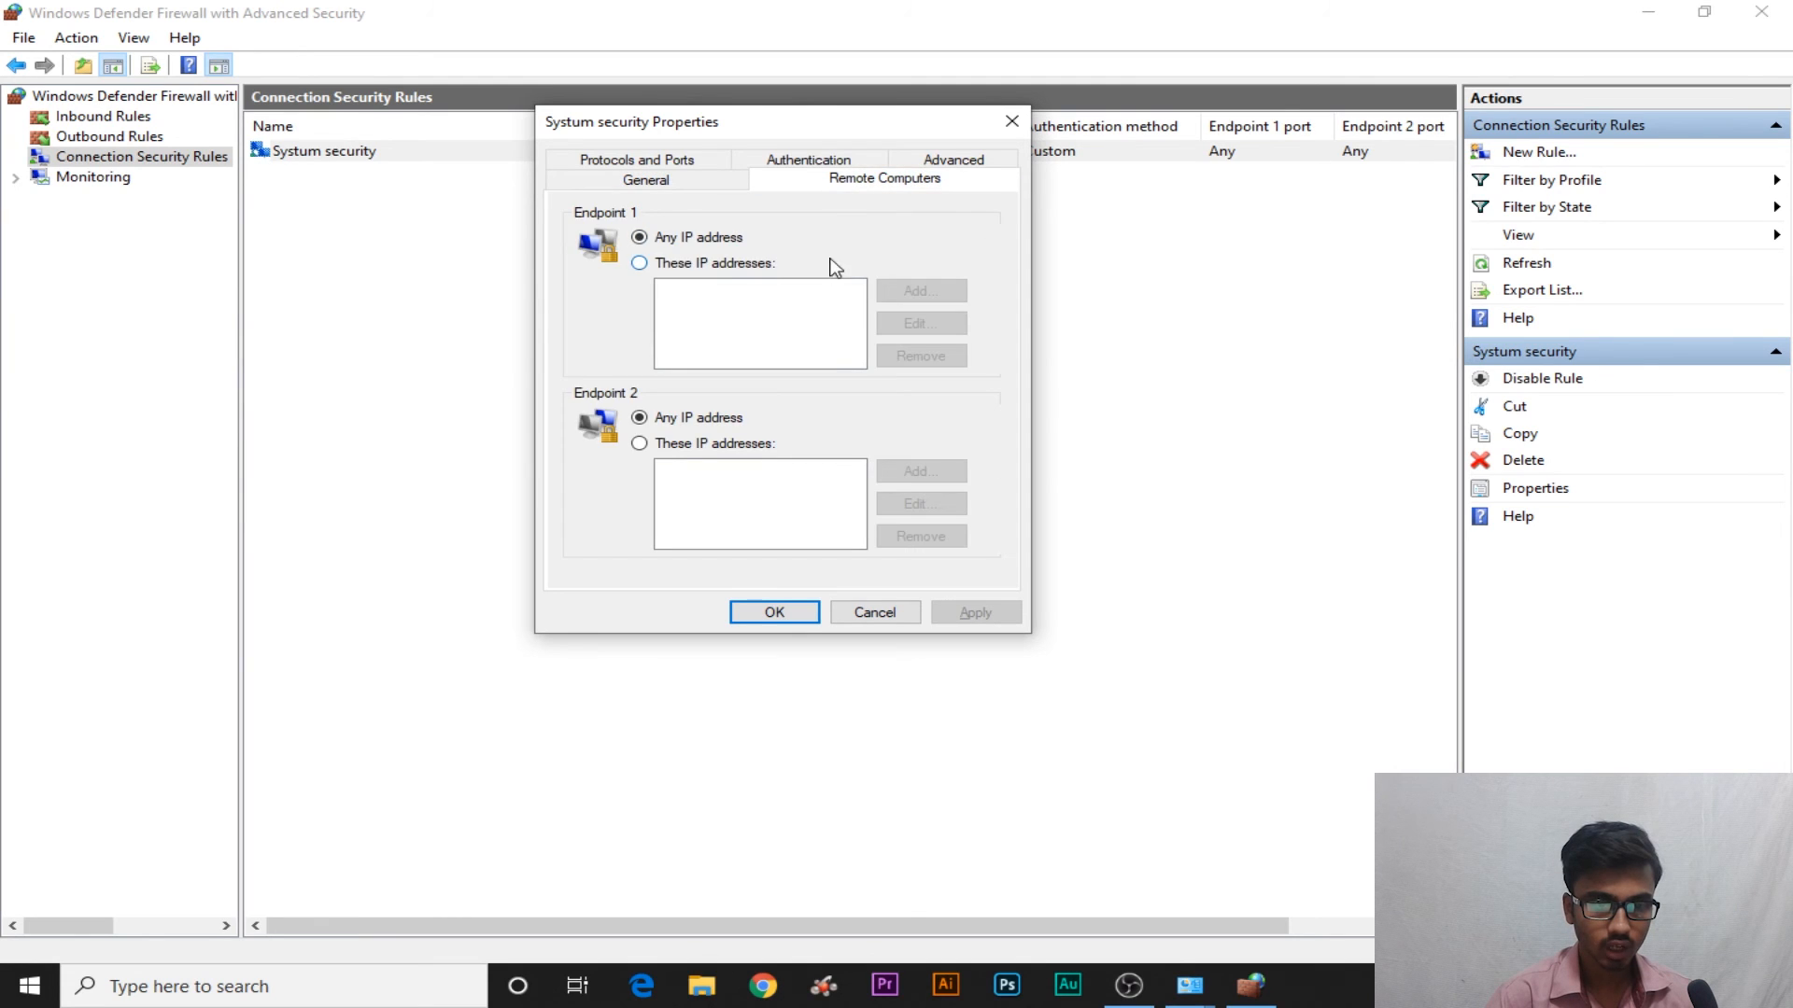
{"action": "left_click", "coordinate": [696, 266]}
{"action": "left_click", "coordinate": [691, 445]}
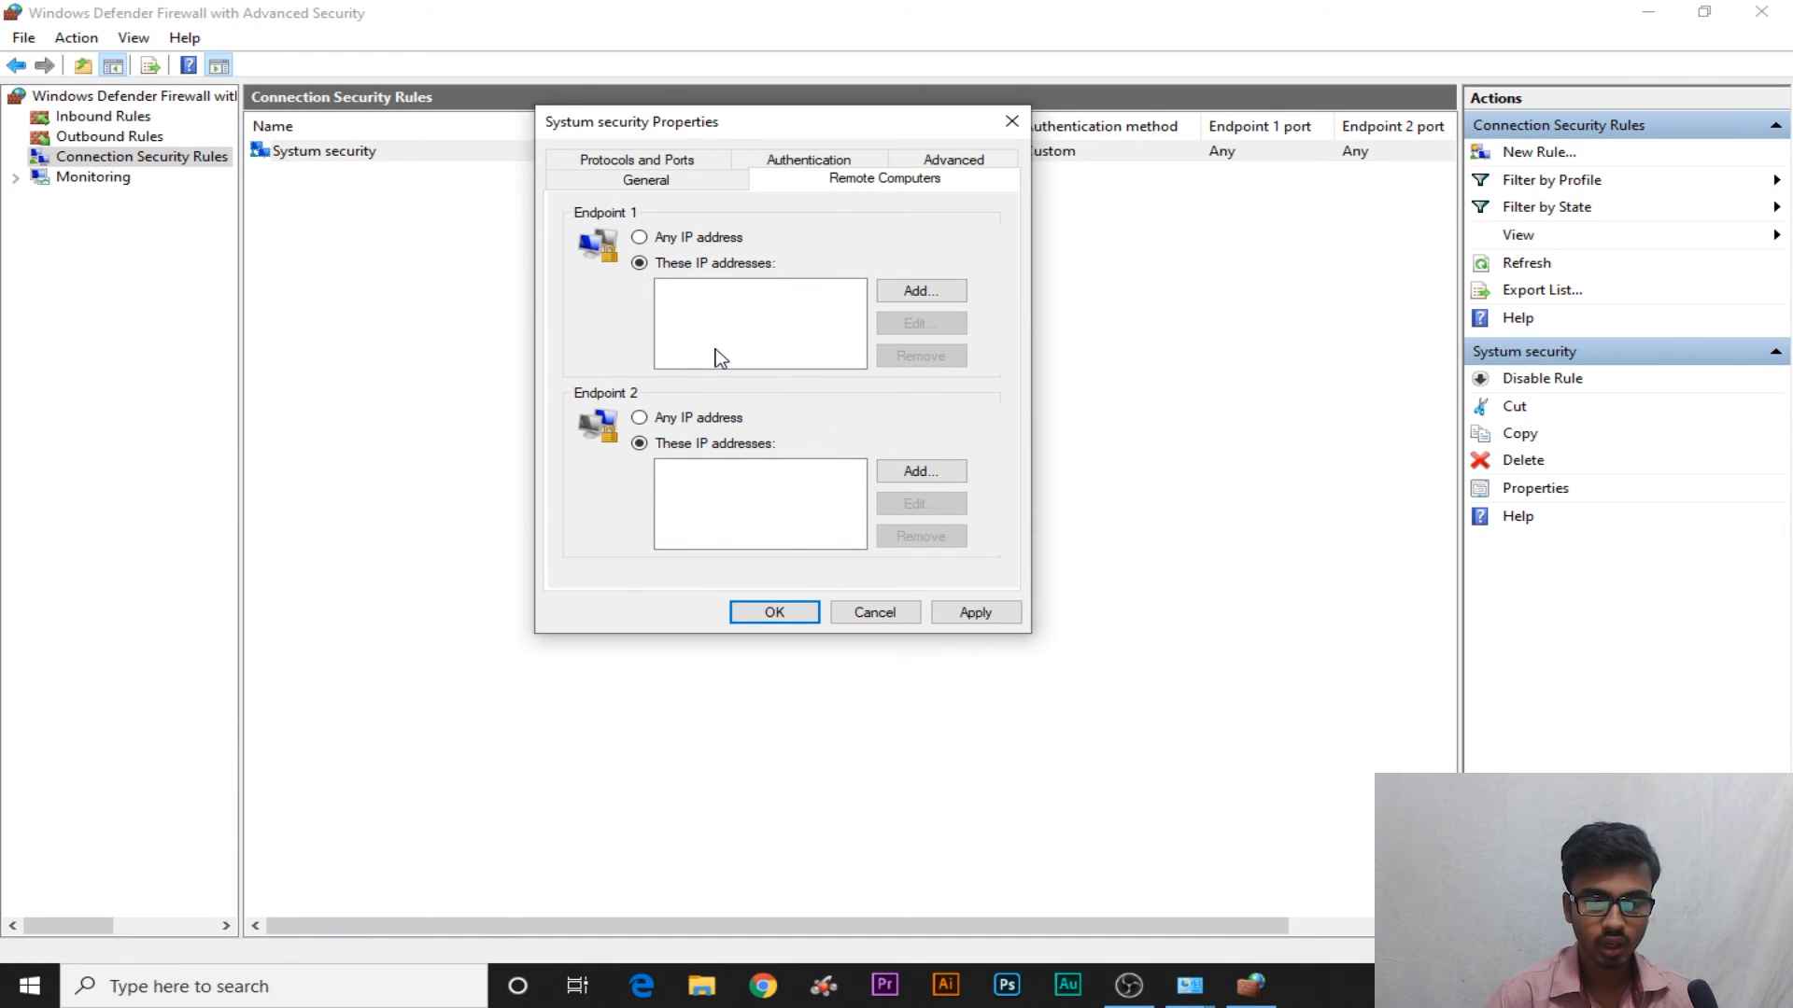
{"action": "left_click", "coordinate": [936, 161]}
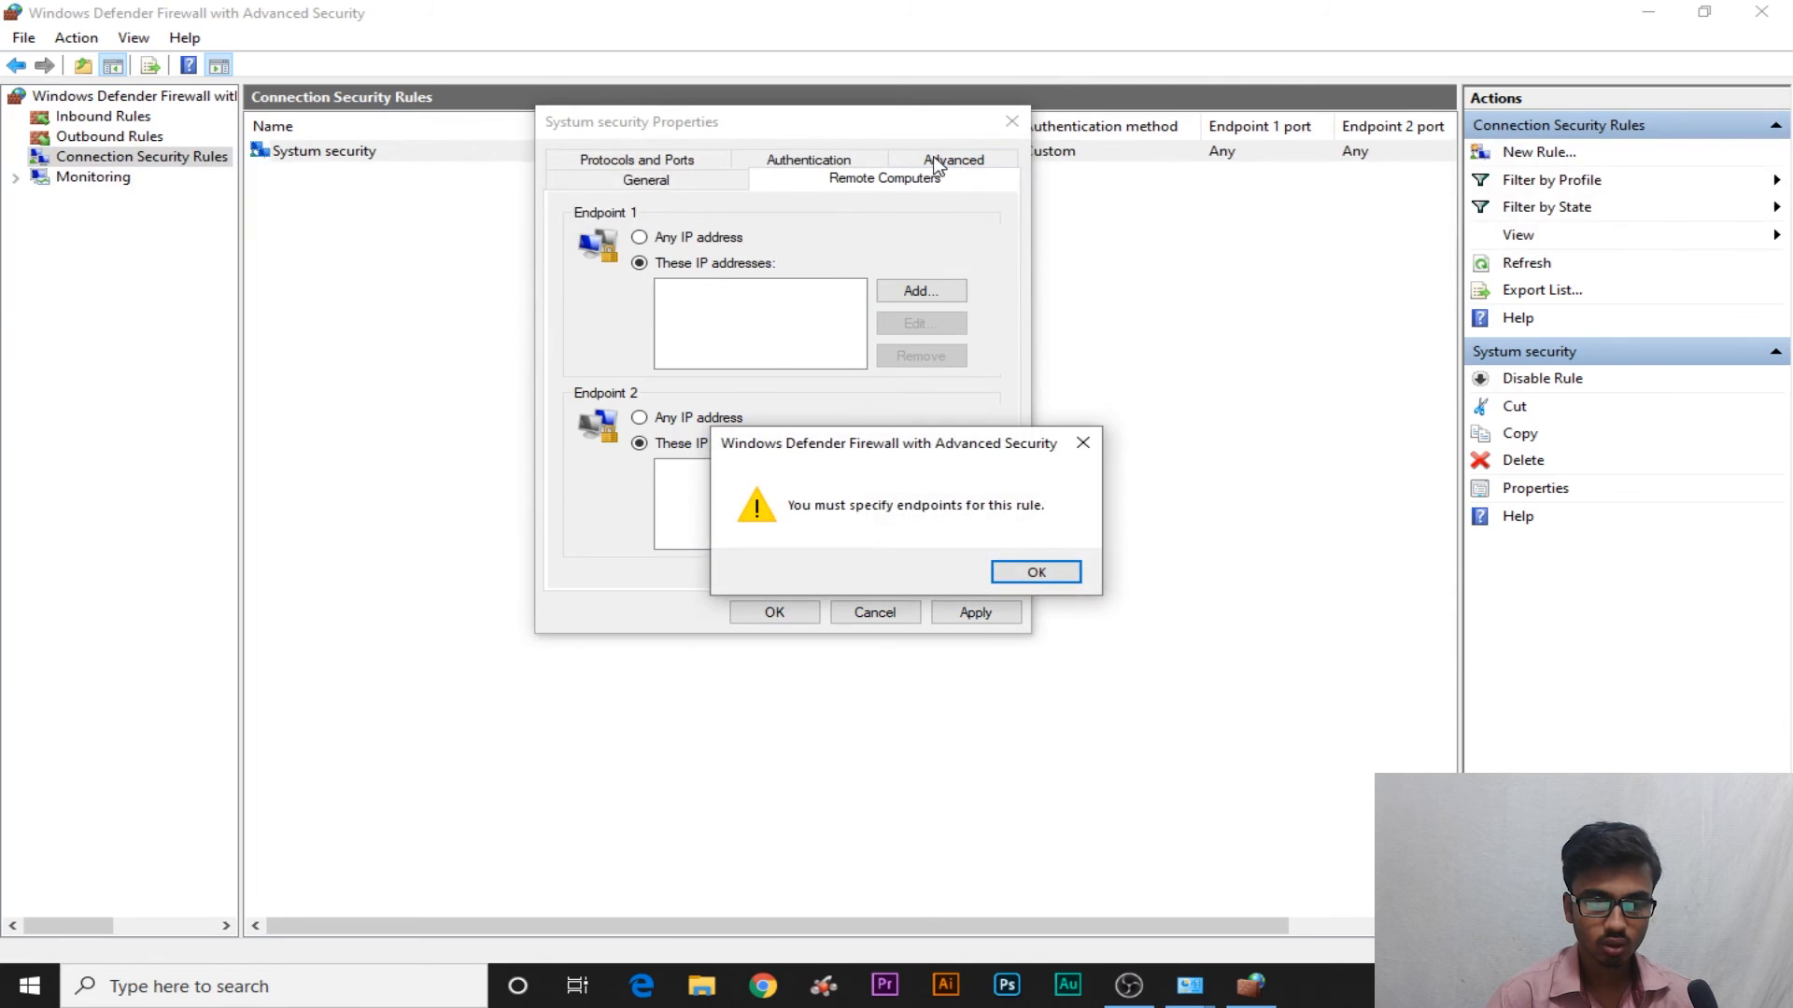
{"action": "left_click", "coordinate": [1035, 572]}
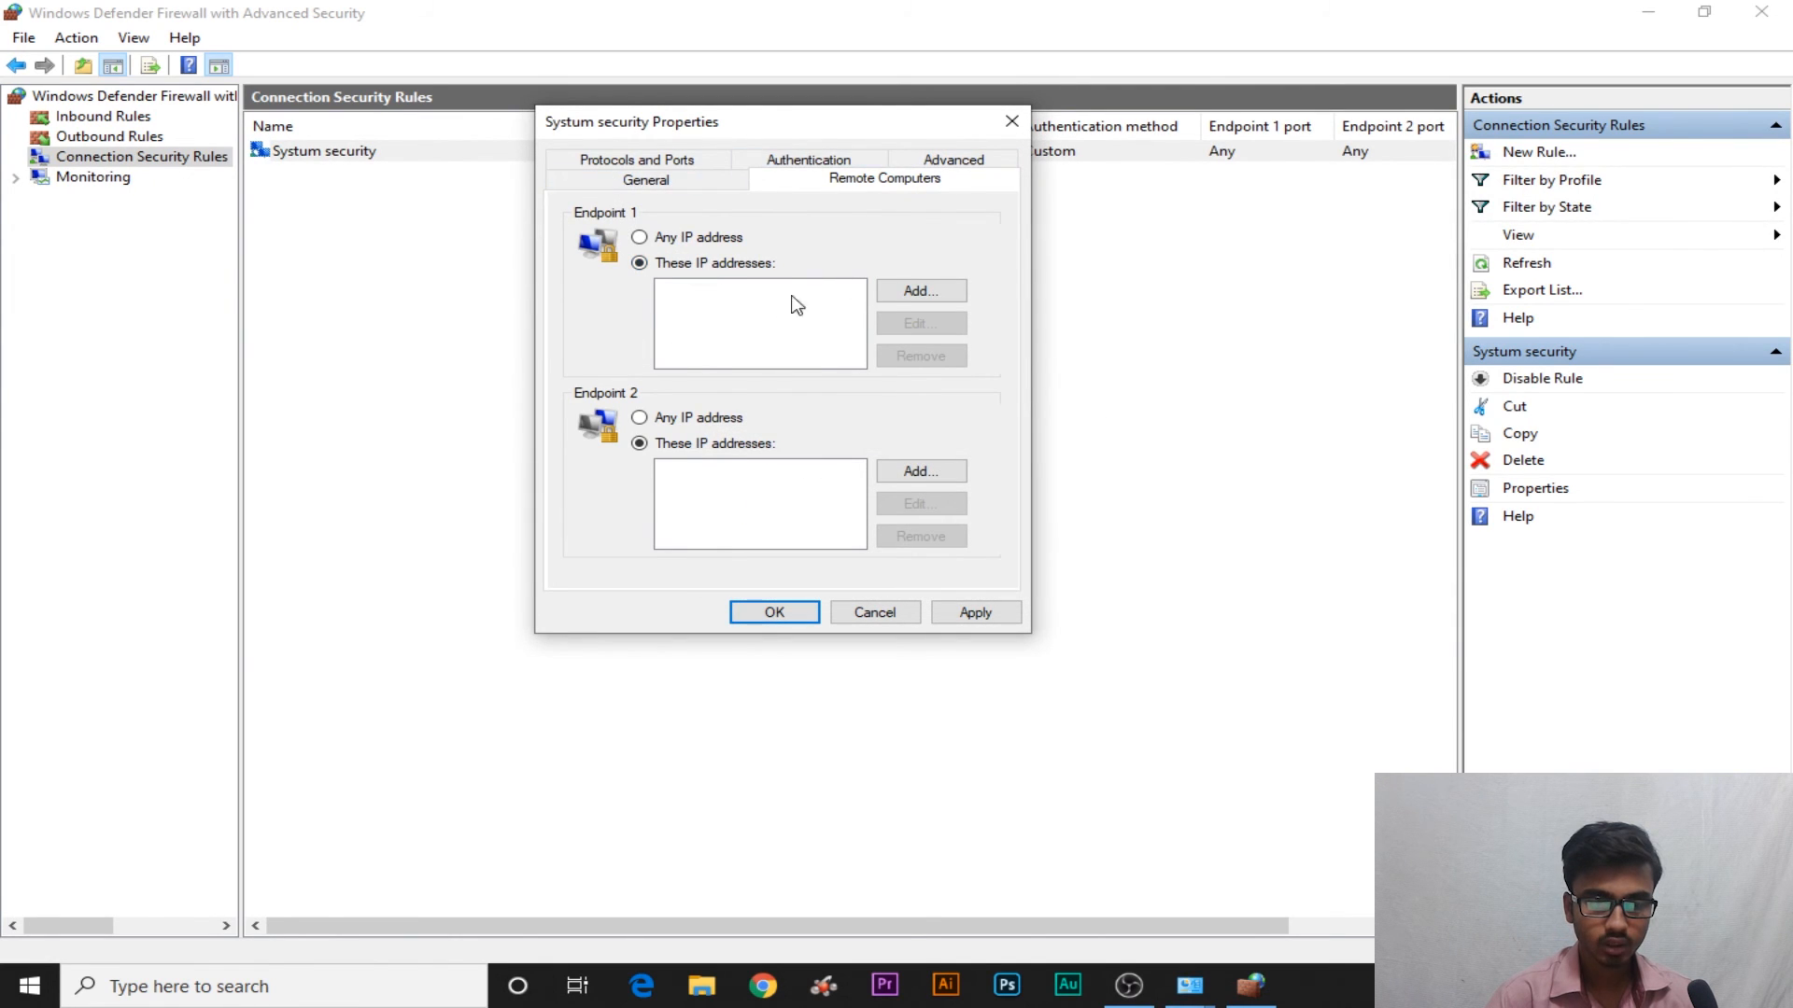
{"action": "left_click", "coordinate": [665, 183]}
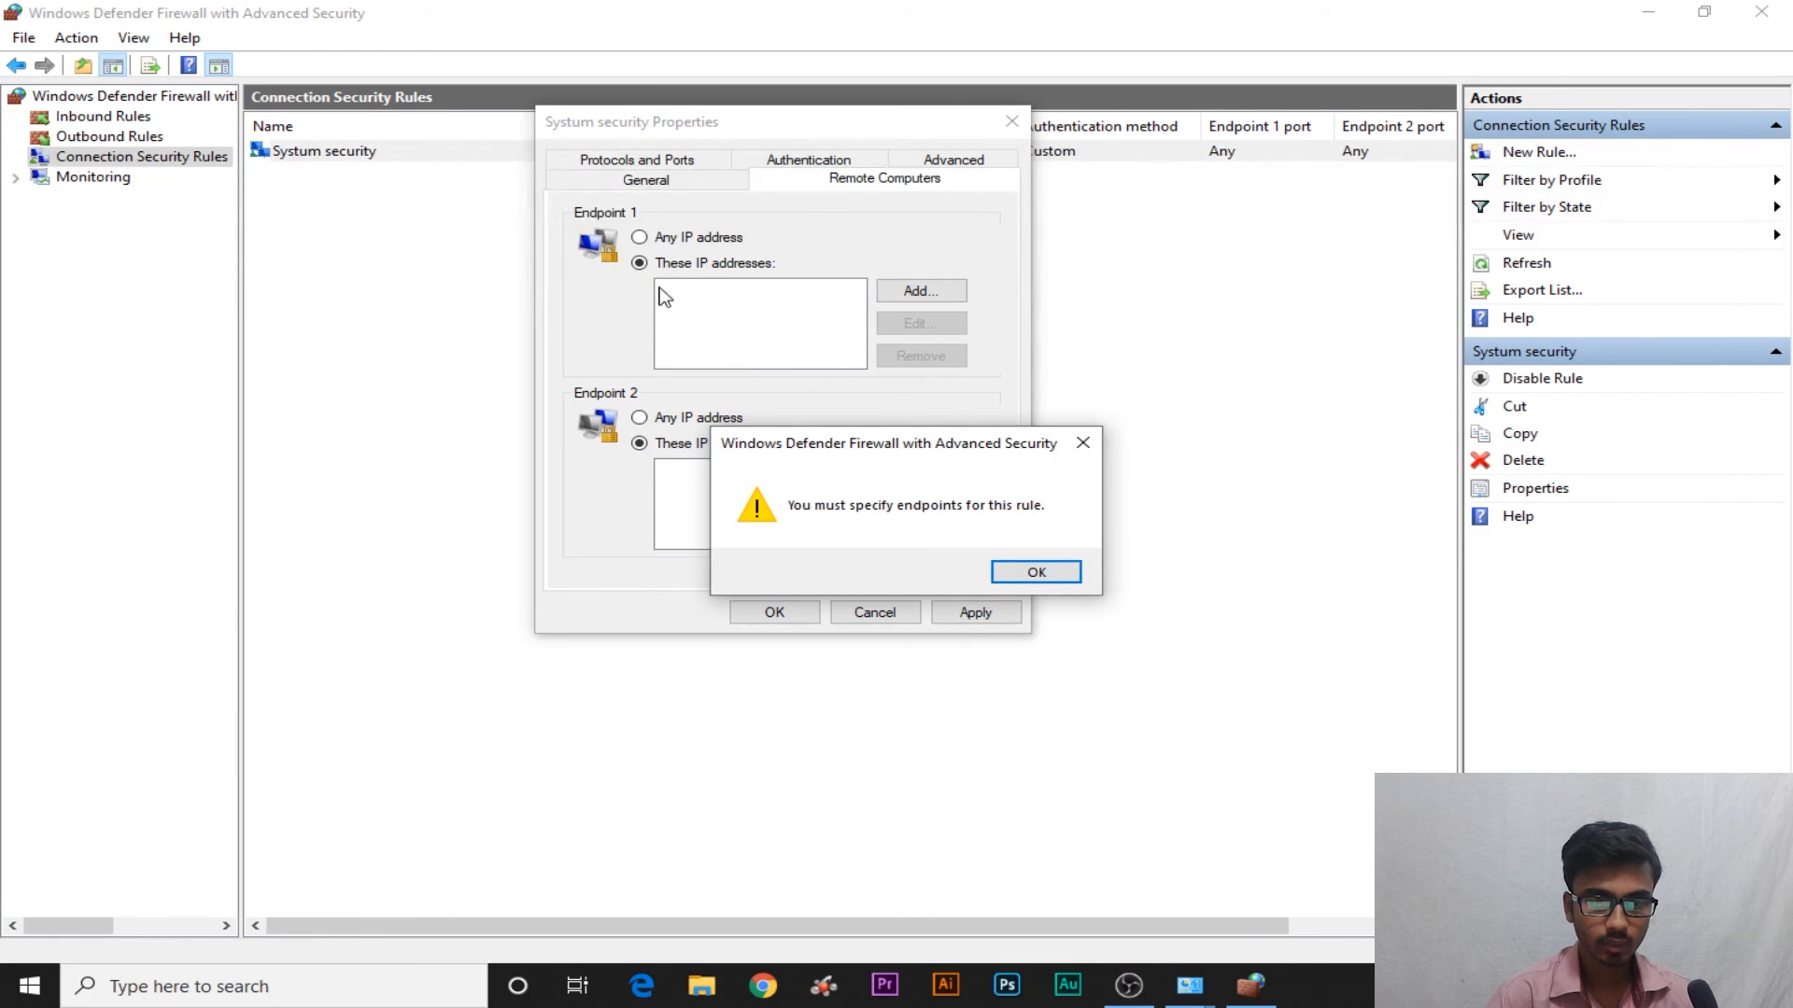
{"action": "left_click", "coordinate": [1030, 570]}
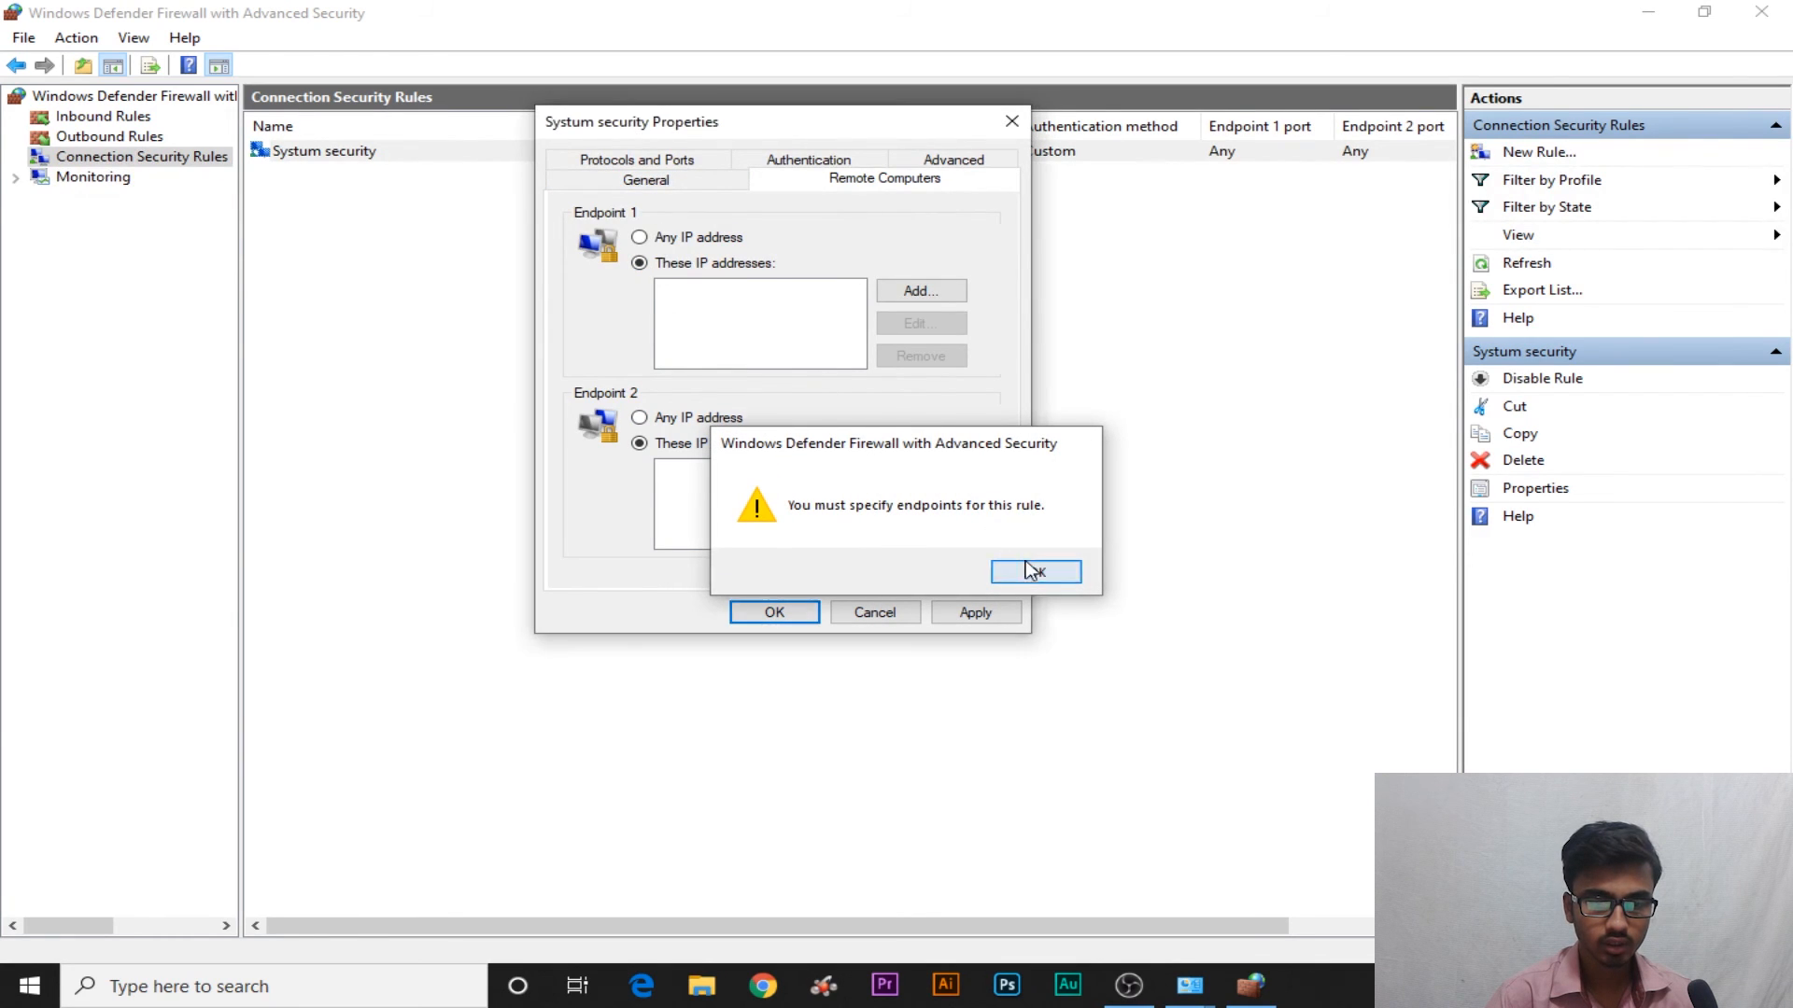
{"action": "left_click", "coordinate": [639, 237]}
{"action": "left_click", "coordinate": [677, 418]}
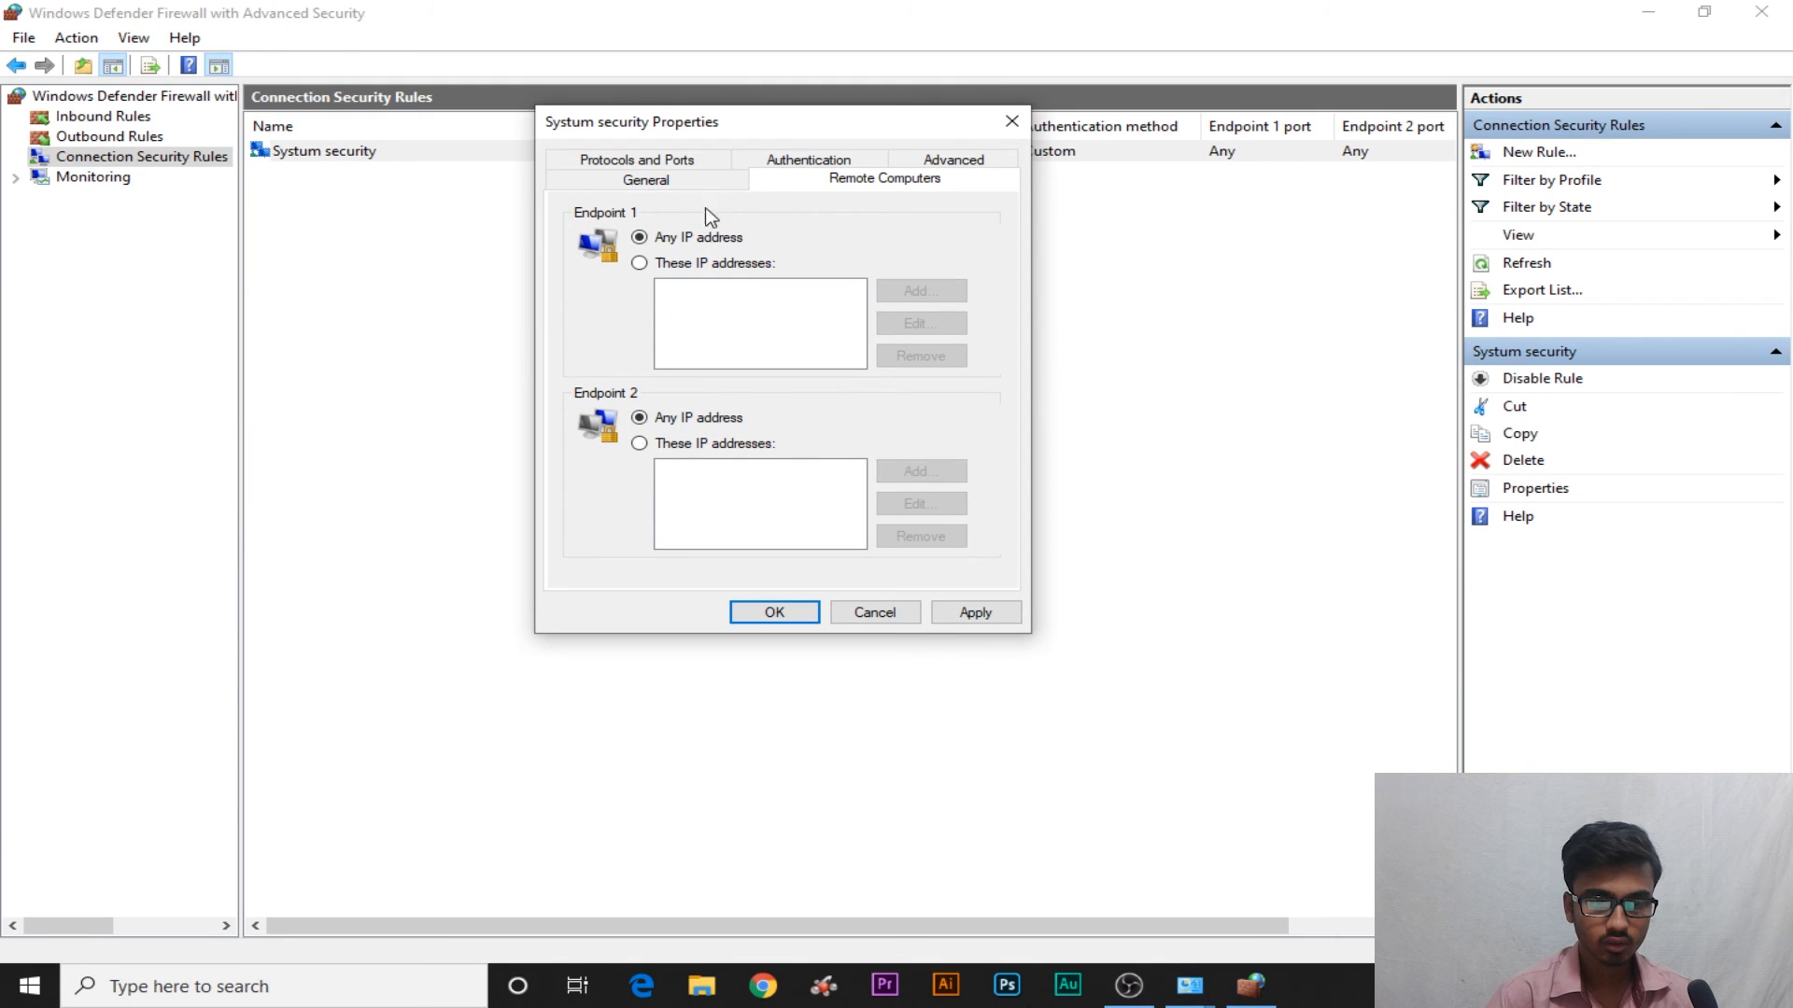
Review the General, Protocols and Ports, Remote Computers and Advanced tabs, then apply and close
{"action": "left_click", "coordinate": [696, 180]}
{"action": "left_click", "coordinate": [687, 166]}
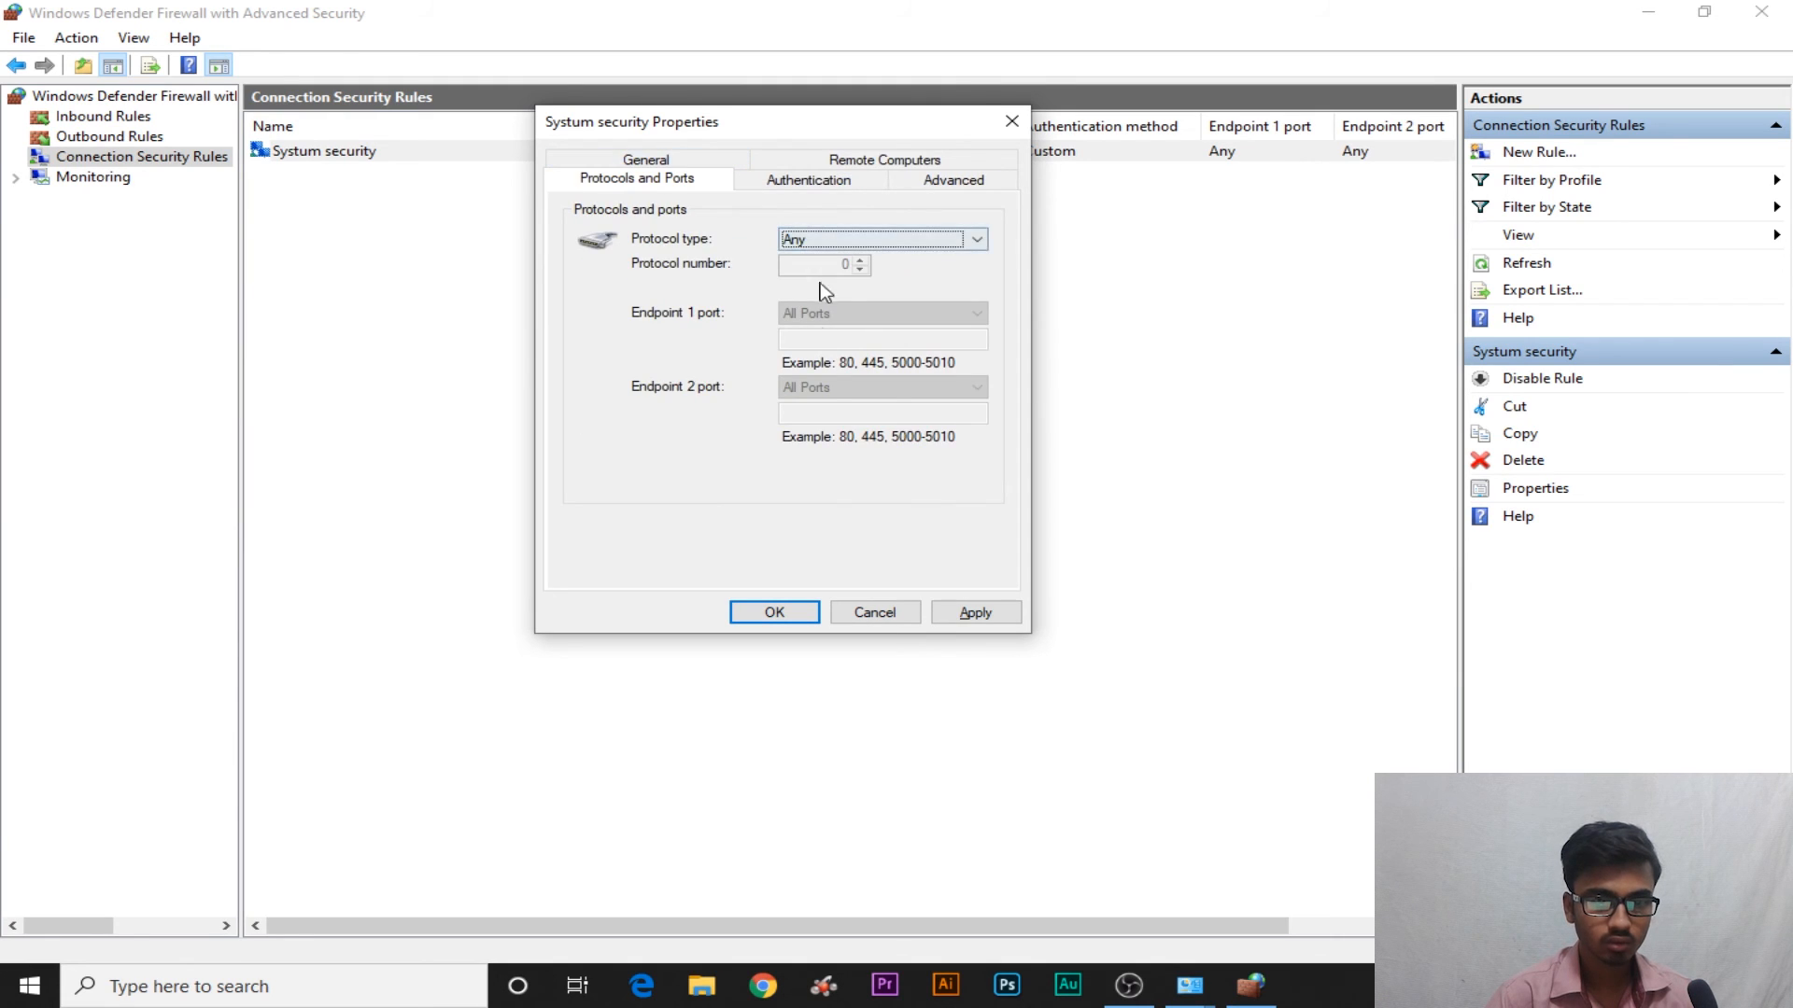
{"action": "left_click", "coordinate": [837, 165]}
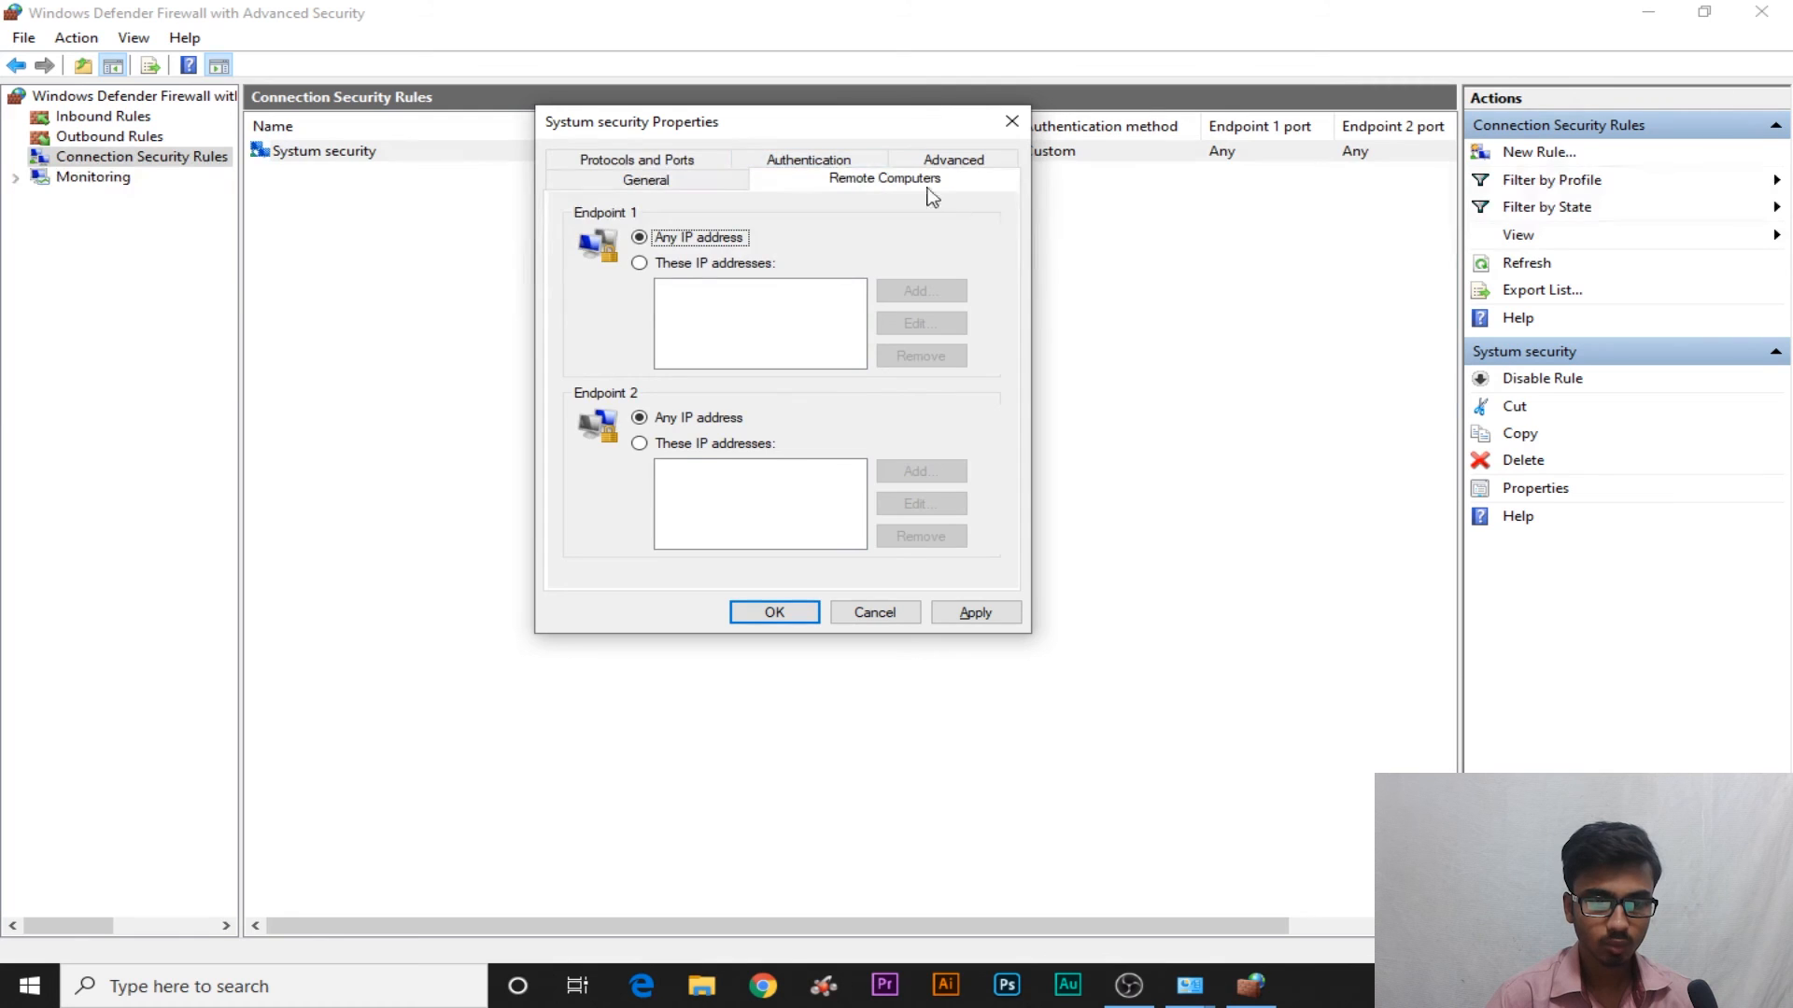
{"action": "left_click", "coordinate": [683, 185]}
{"action": "left_click", "coordinate": [976, 161]}
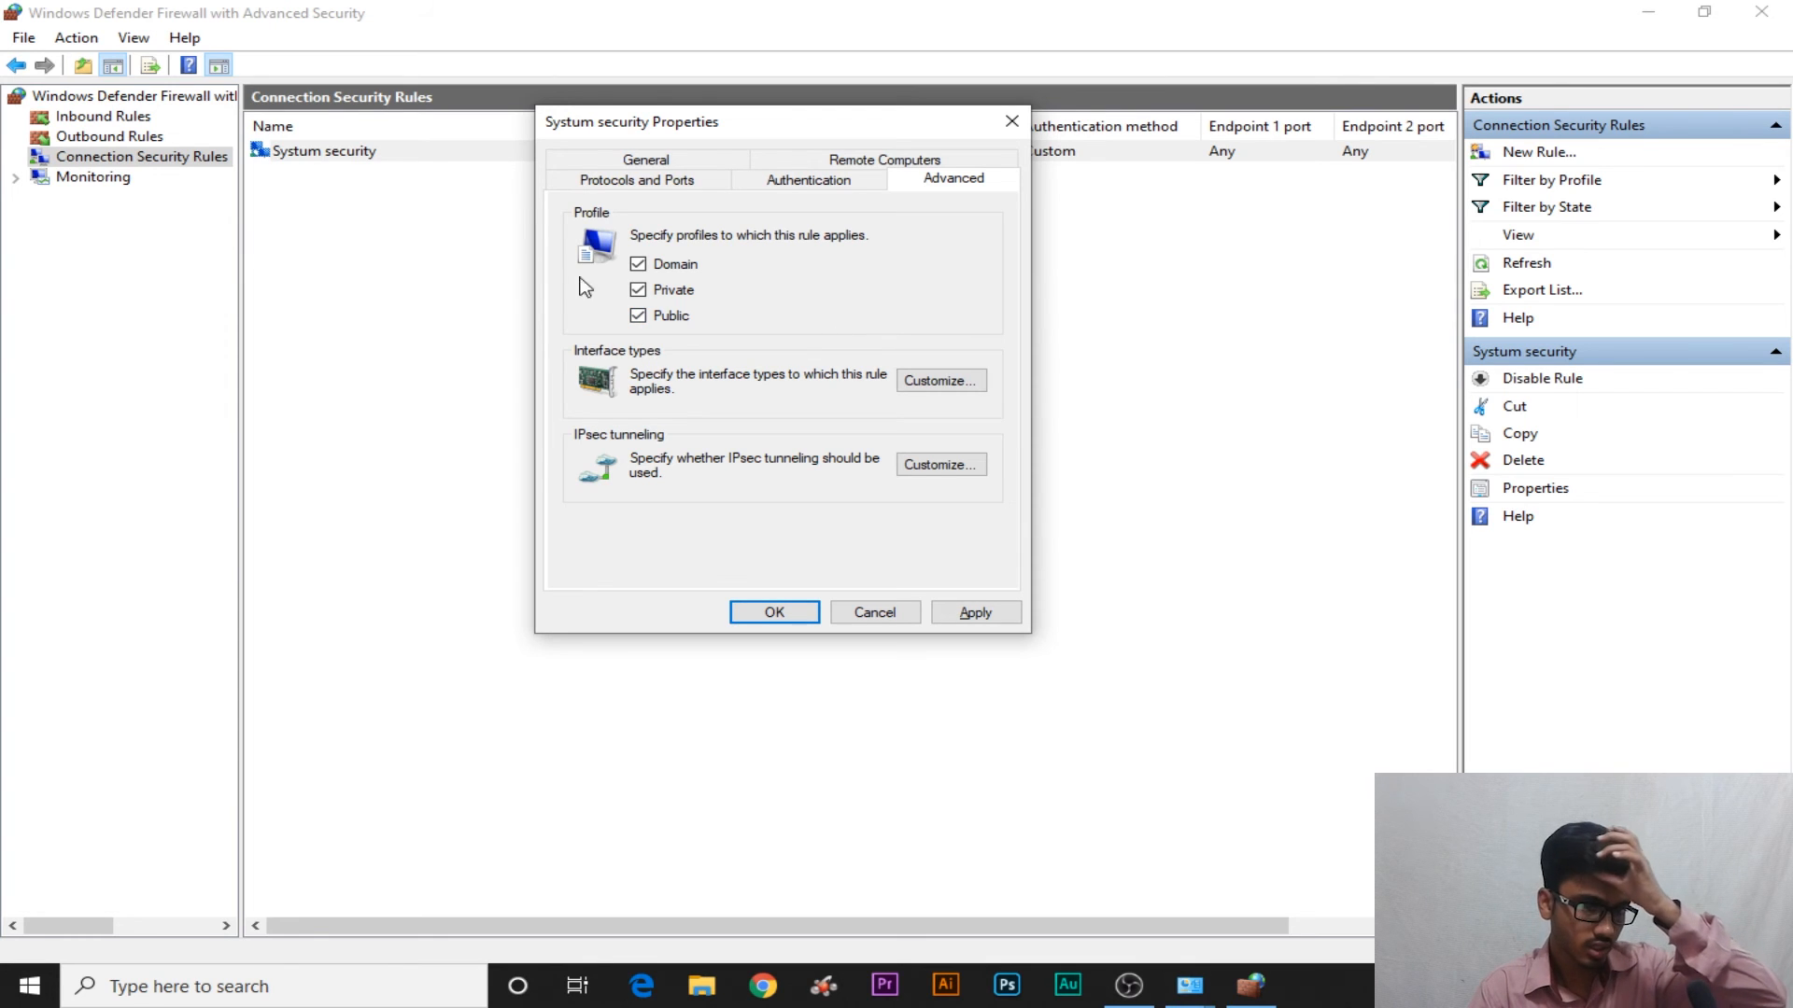
{"action": "left_click", "coordinate": [971, 616]}
{"action": "left_click", "coordinate": [778, 611]}
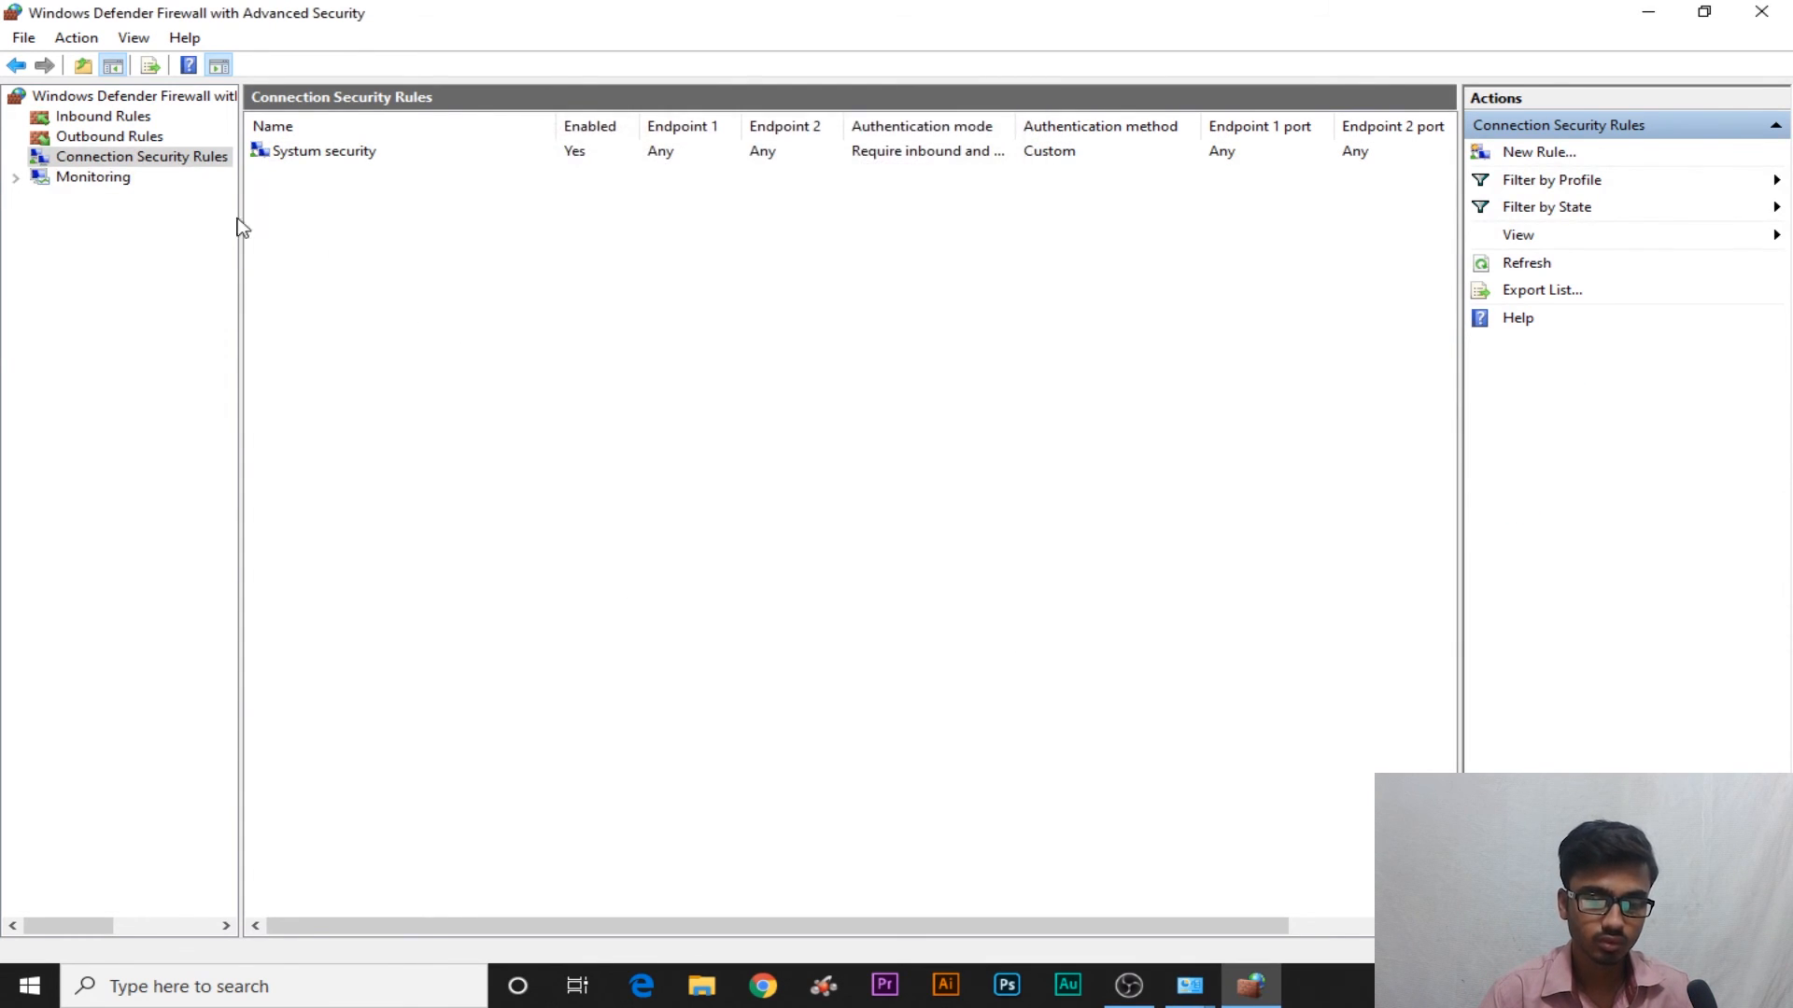
{"action": "left_click", "coordinate": [80, 177]}
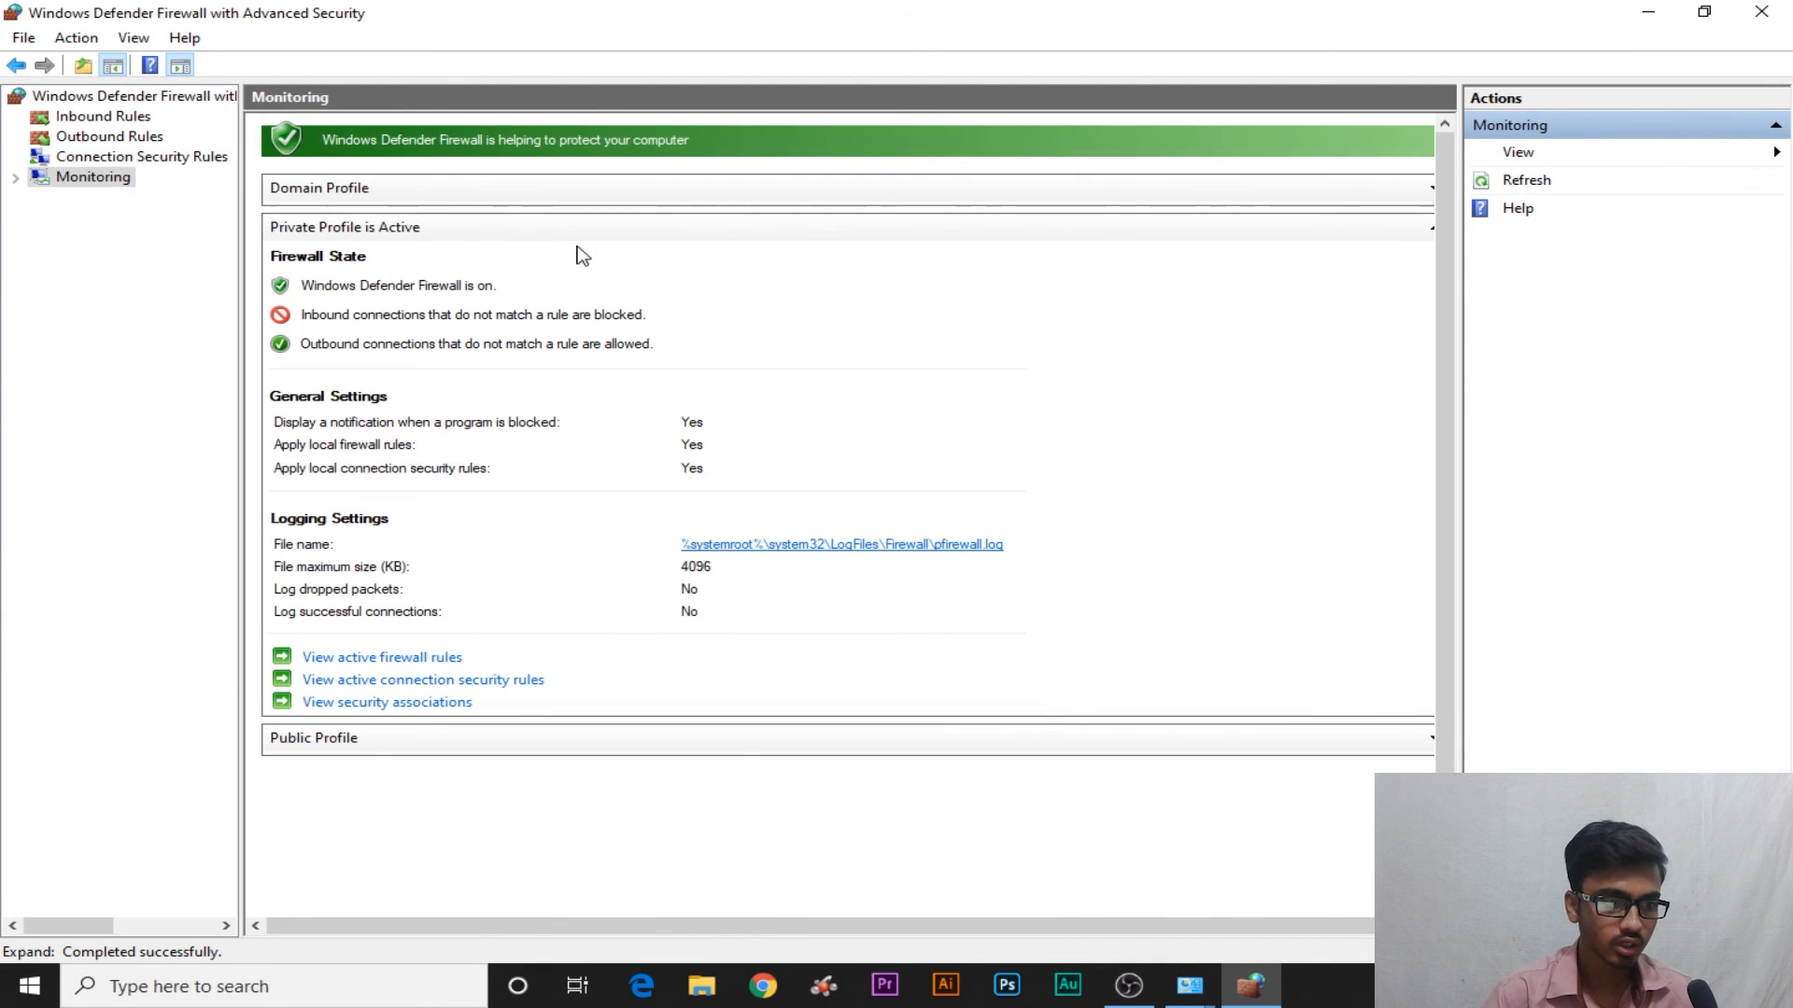
{"action": "left_click", "coordinate": [521, 198]}
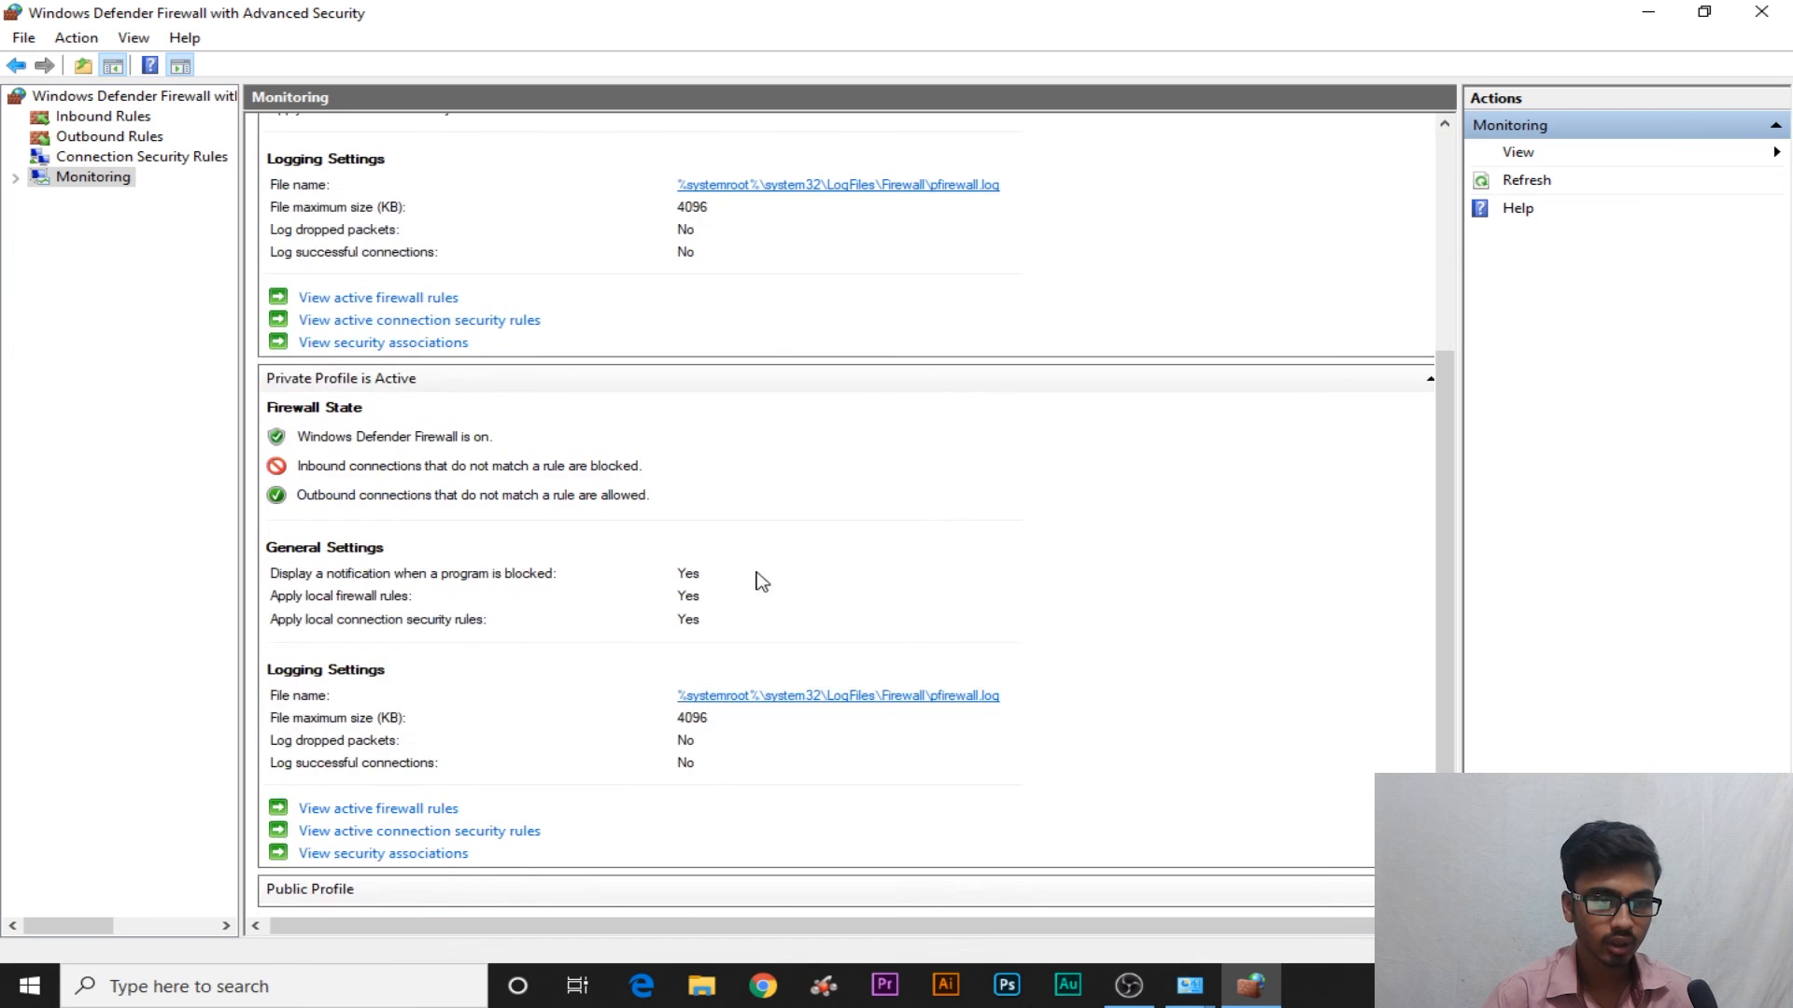
{"action": "scroll", "coordinate": [533, 689], "scroll_direction": "up", "scroll_amount": 5}
{"action": "scroll", "coordinate": [532, 691], "scroll_direction": "down", "scroll_amount": 5}
{"action": "scroll", "coordinate": [336, 878], "scroll_direction": "up", "scroll_amount": 3}
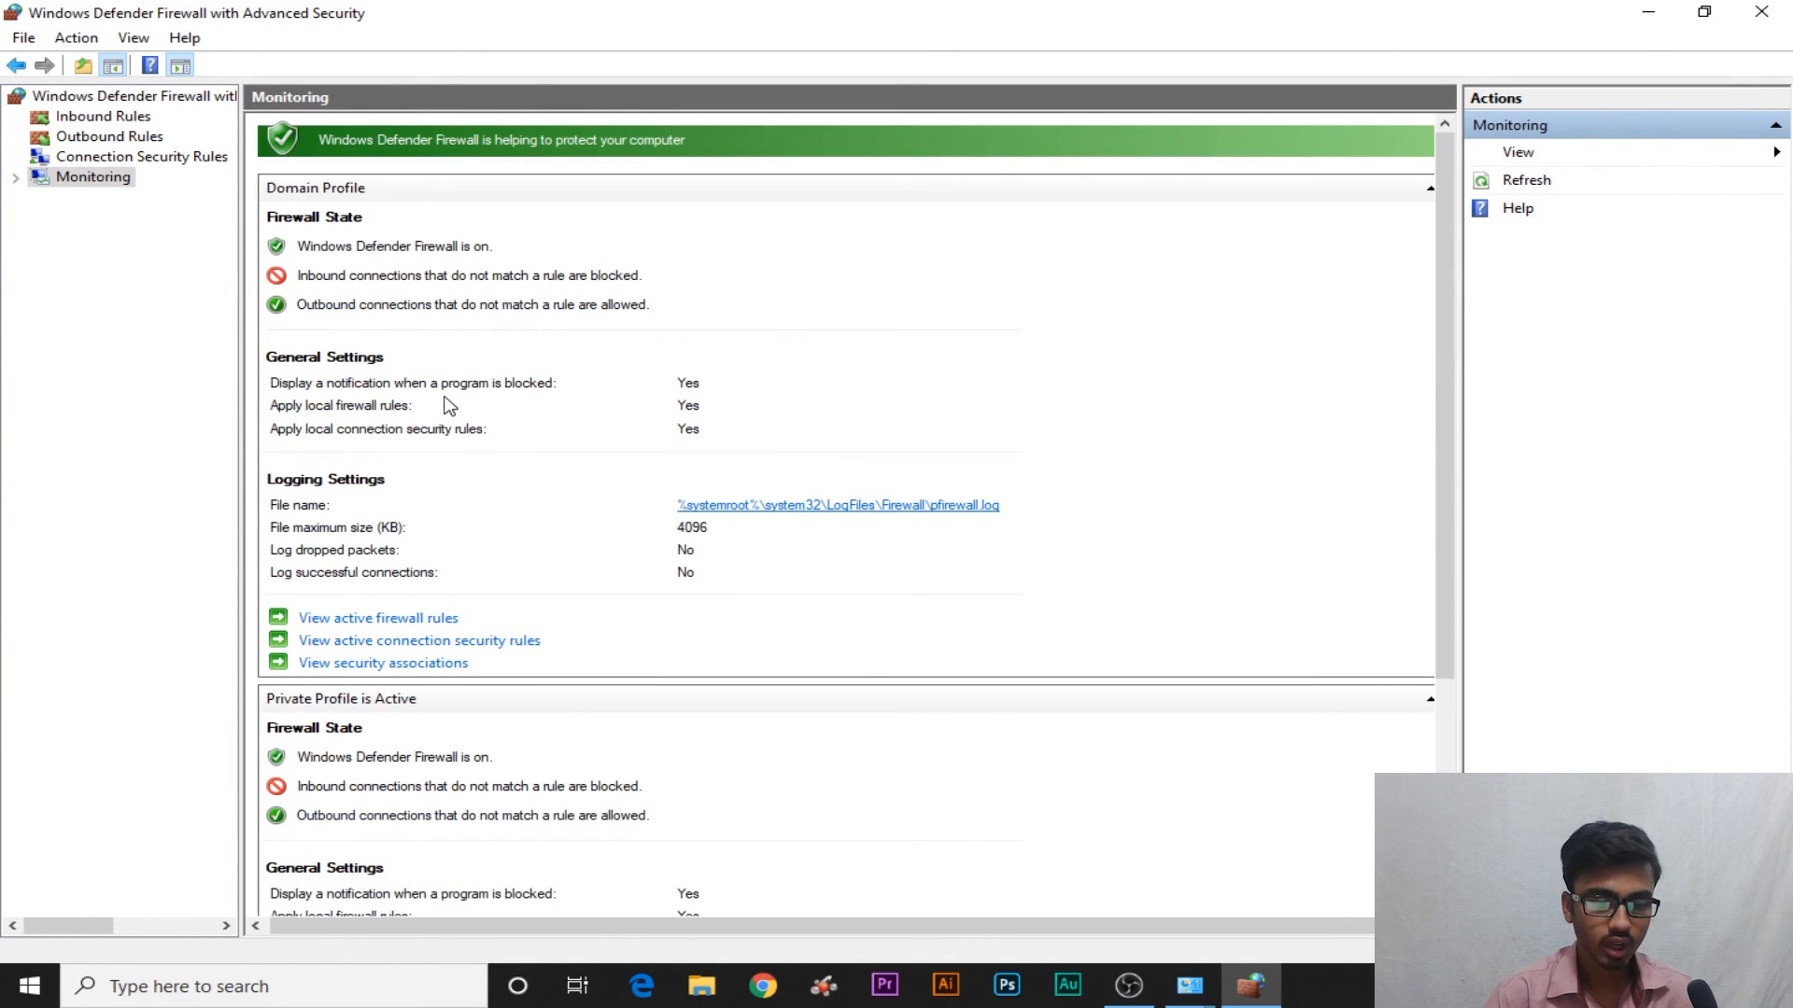
{"action": "left_click", "coordinate": [121, 137]}
{"action": "left_click", "coordinate": [117, 116]}
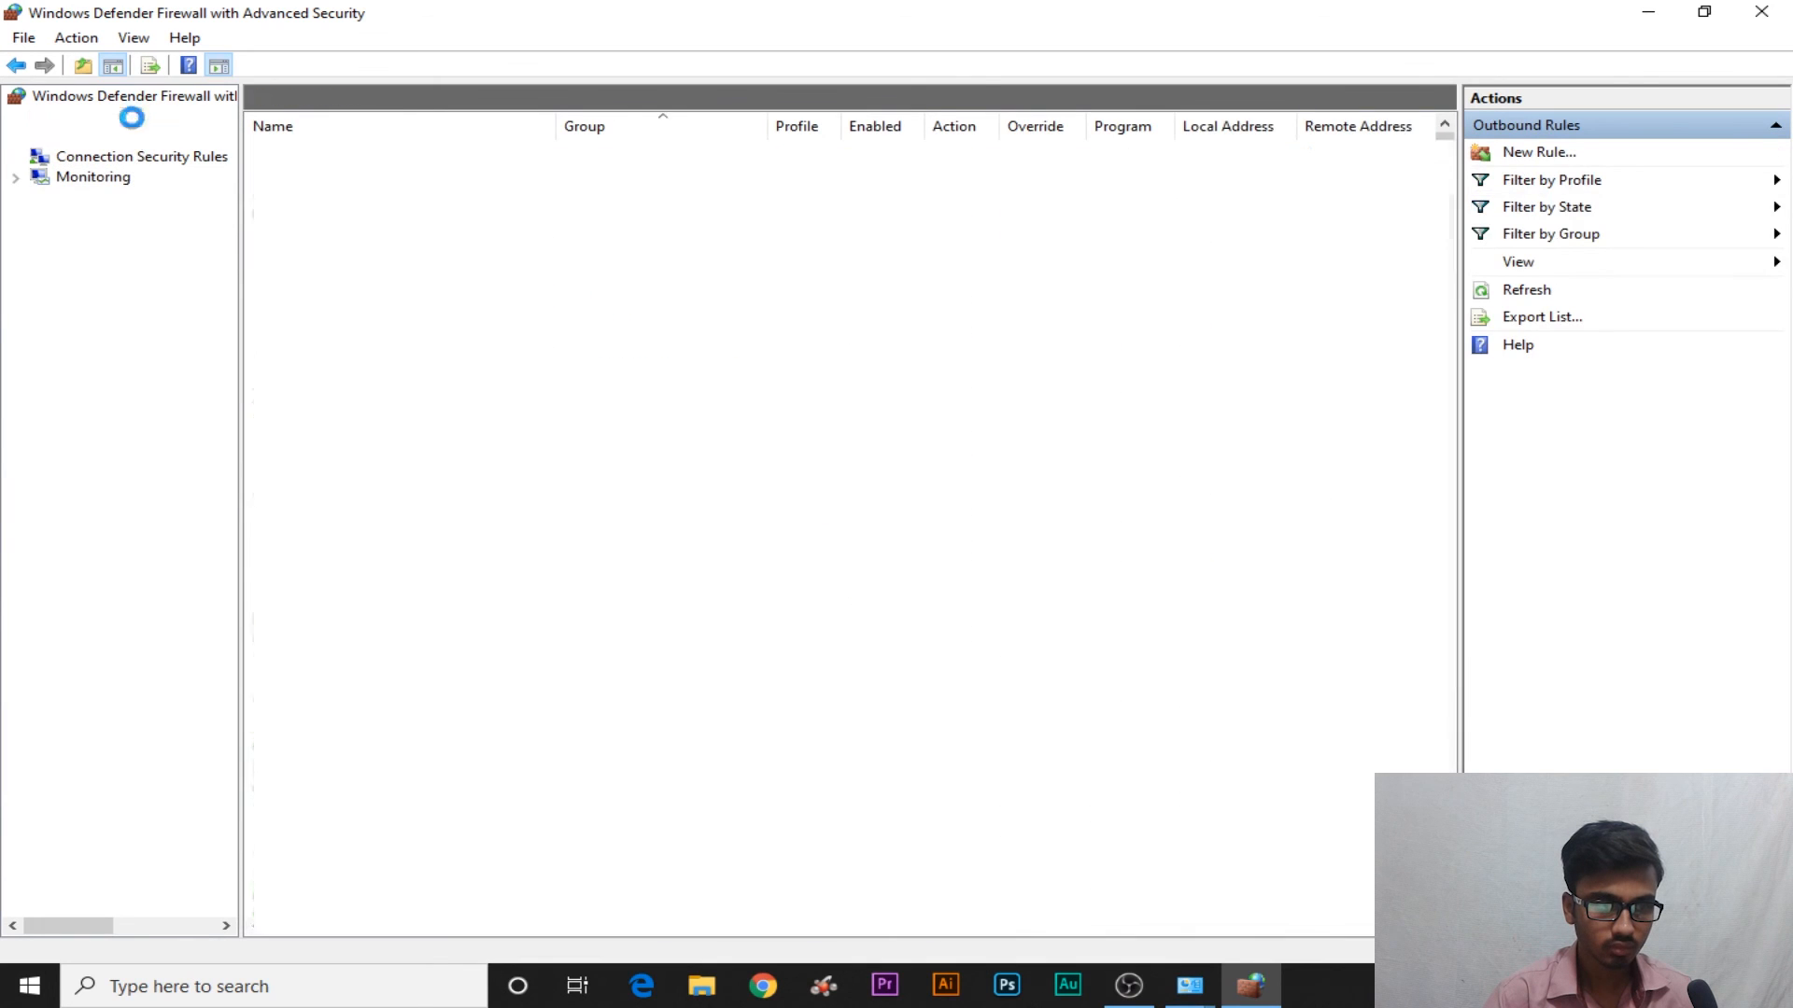
{"action": "left_click", "coordinate": [126, 157]}
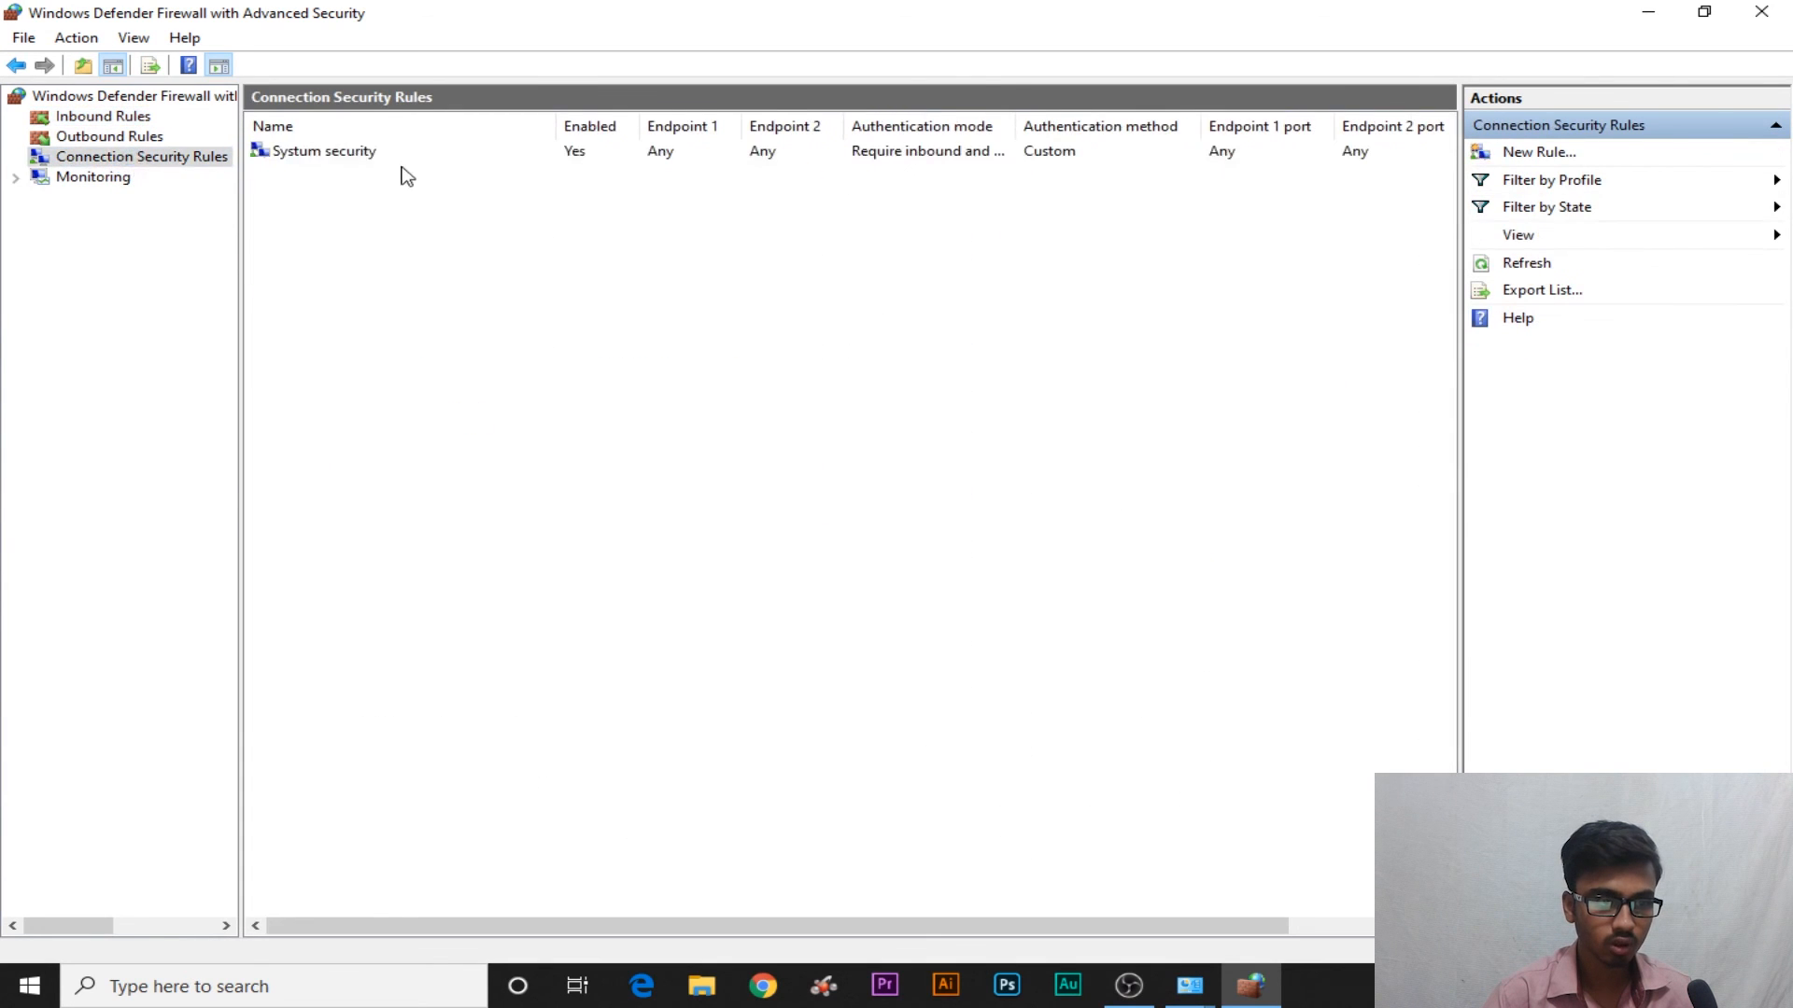
Delete the Systum security connection security rule, confirming the deletion
{"action": "left_click", "coordinate": [422, 152]}
{"action": "right_click", "coordinate": [828, 160]}
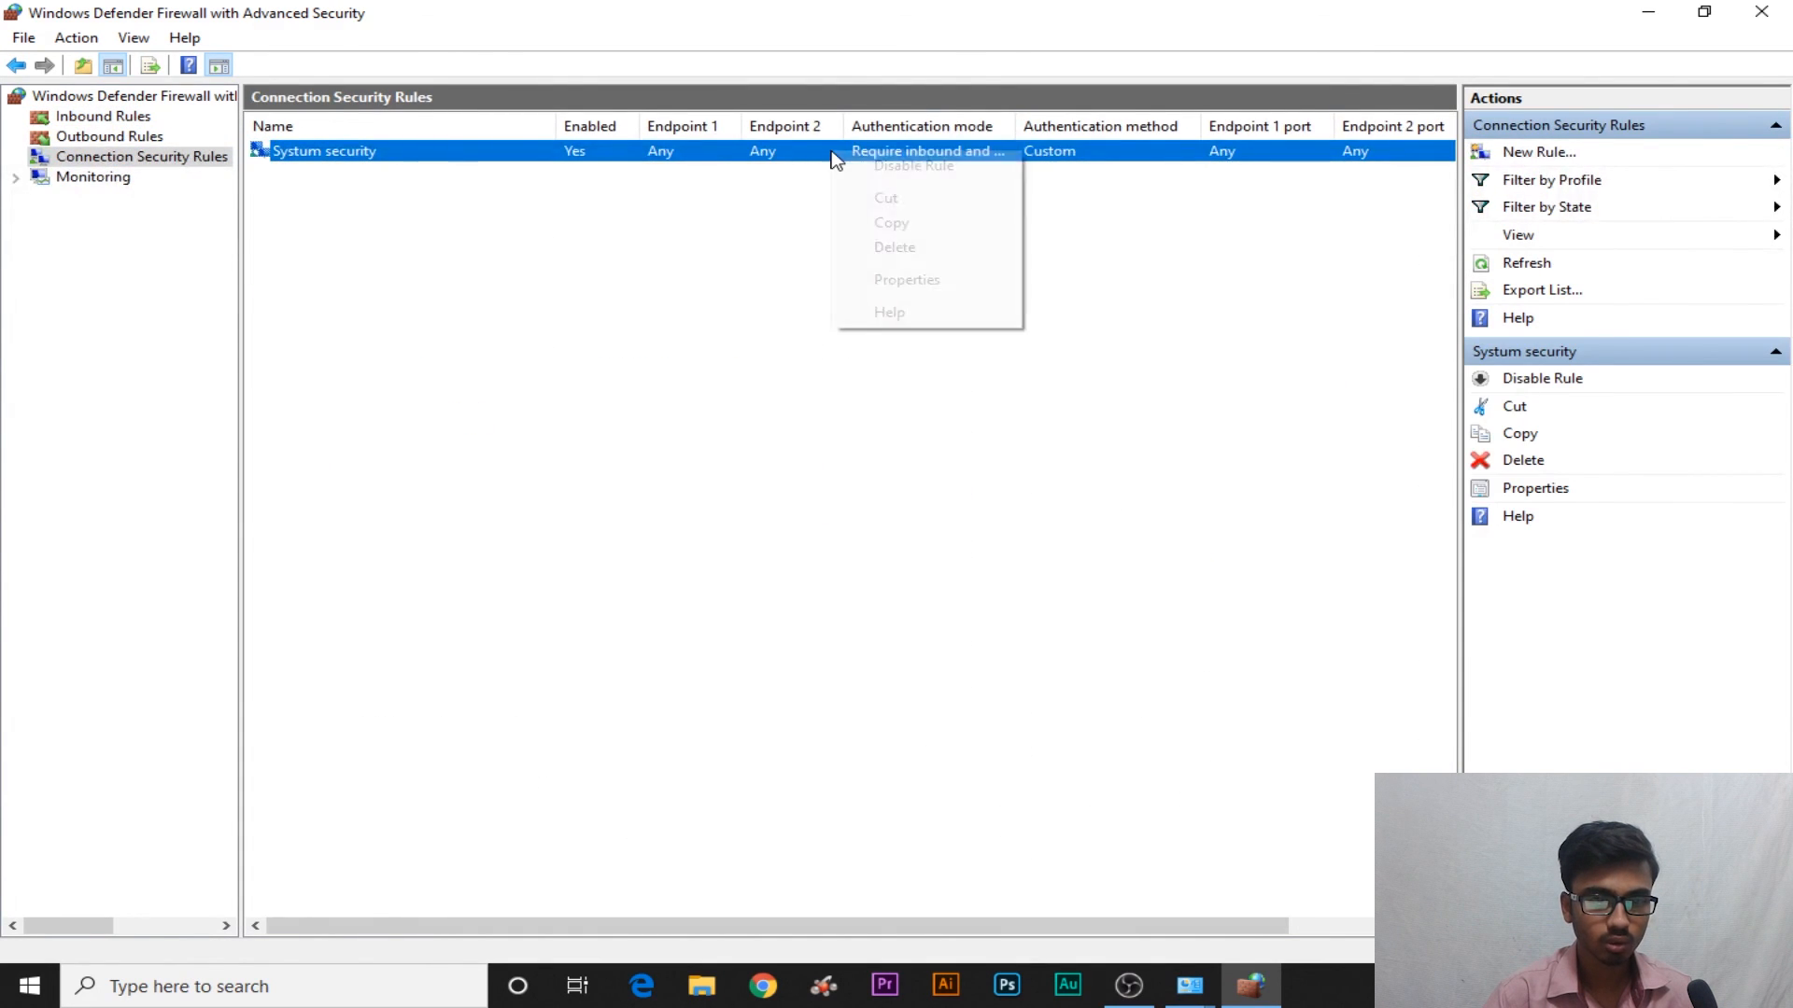
{"action": "left_click", "coordinate": [936, 248]}
{"action": "left_click", "coordinate": [929, 572]}
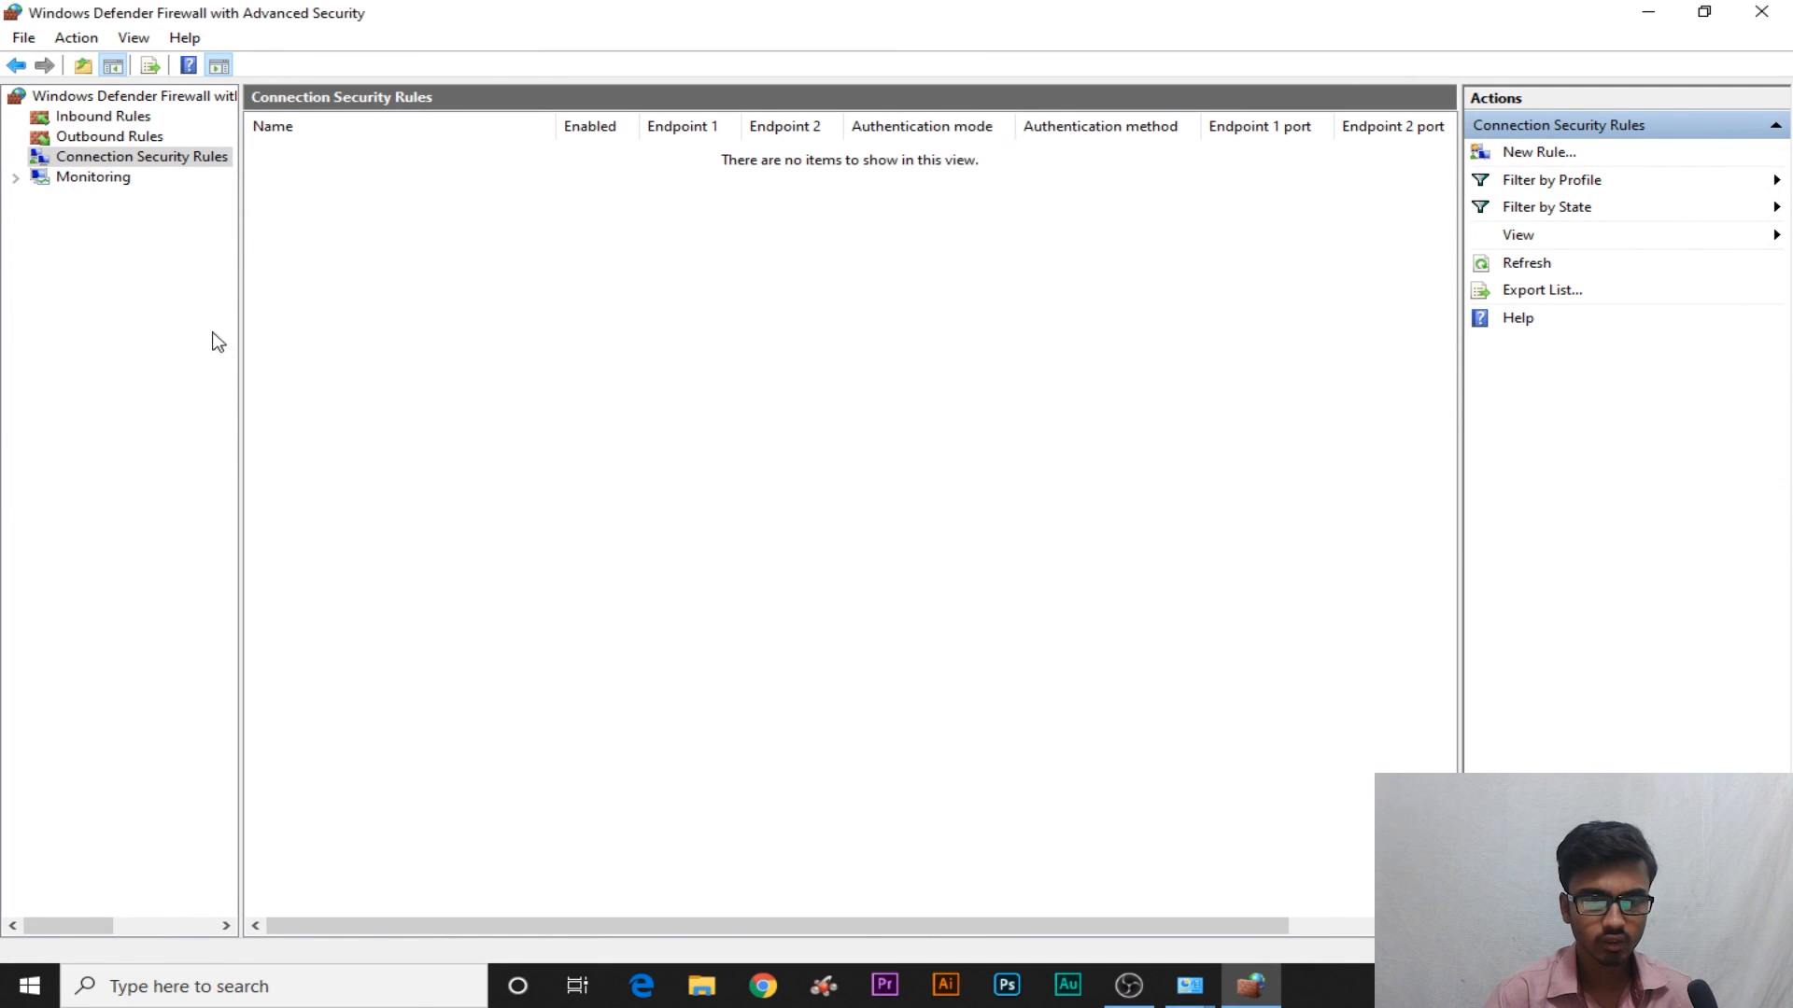
Show Outbound Rules, select IDM Rule and widen the Program column to show full paths
{"action": "left_click", "coordinate": [150, 138]}
{"action": "left_click", "coordinate": [136, 116]}
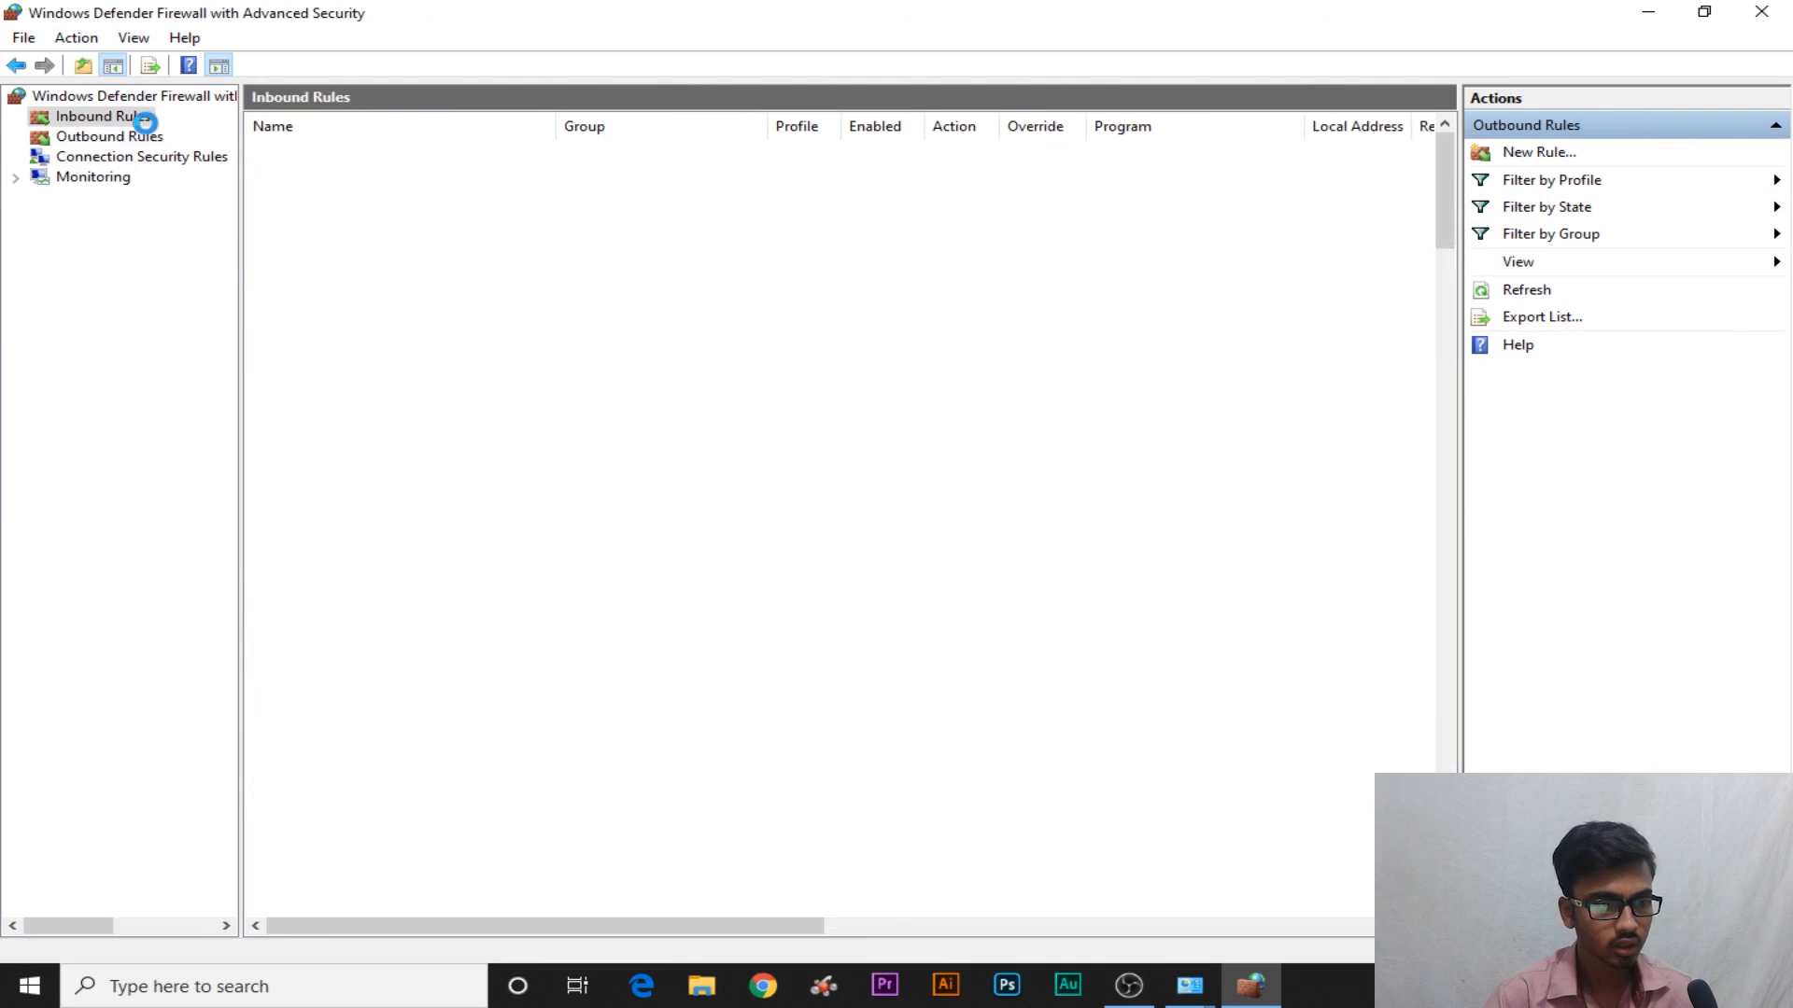
{"action": "left_click", "coordinate": [149, 138]}
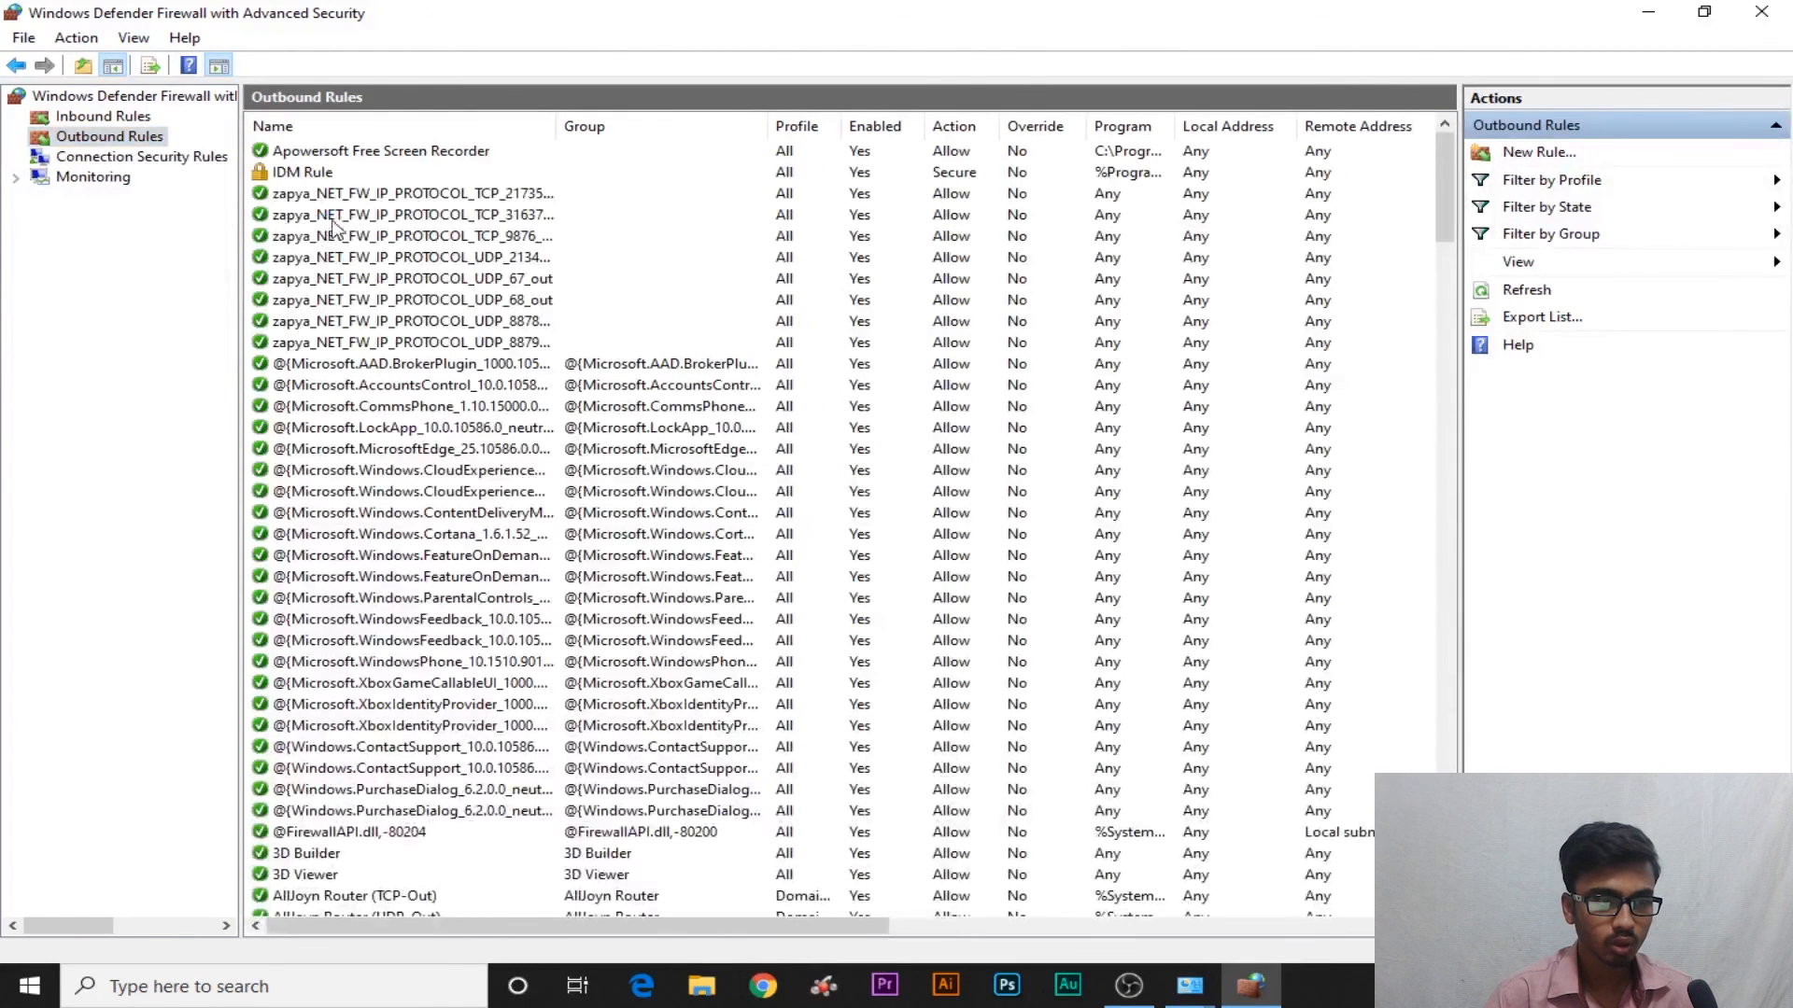
{"action": "left_click", "coordinate": [857, 193]}
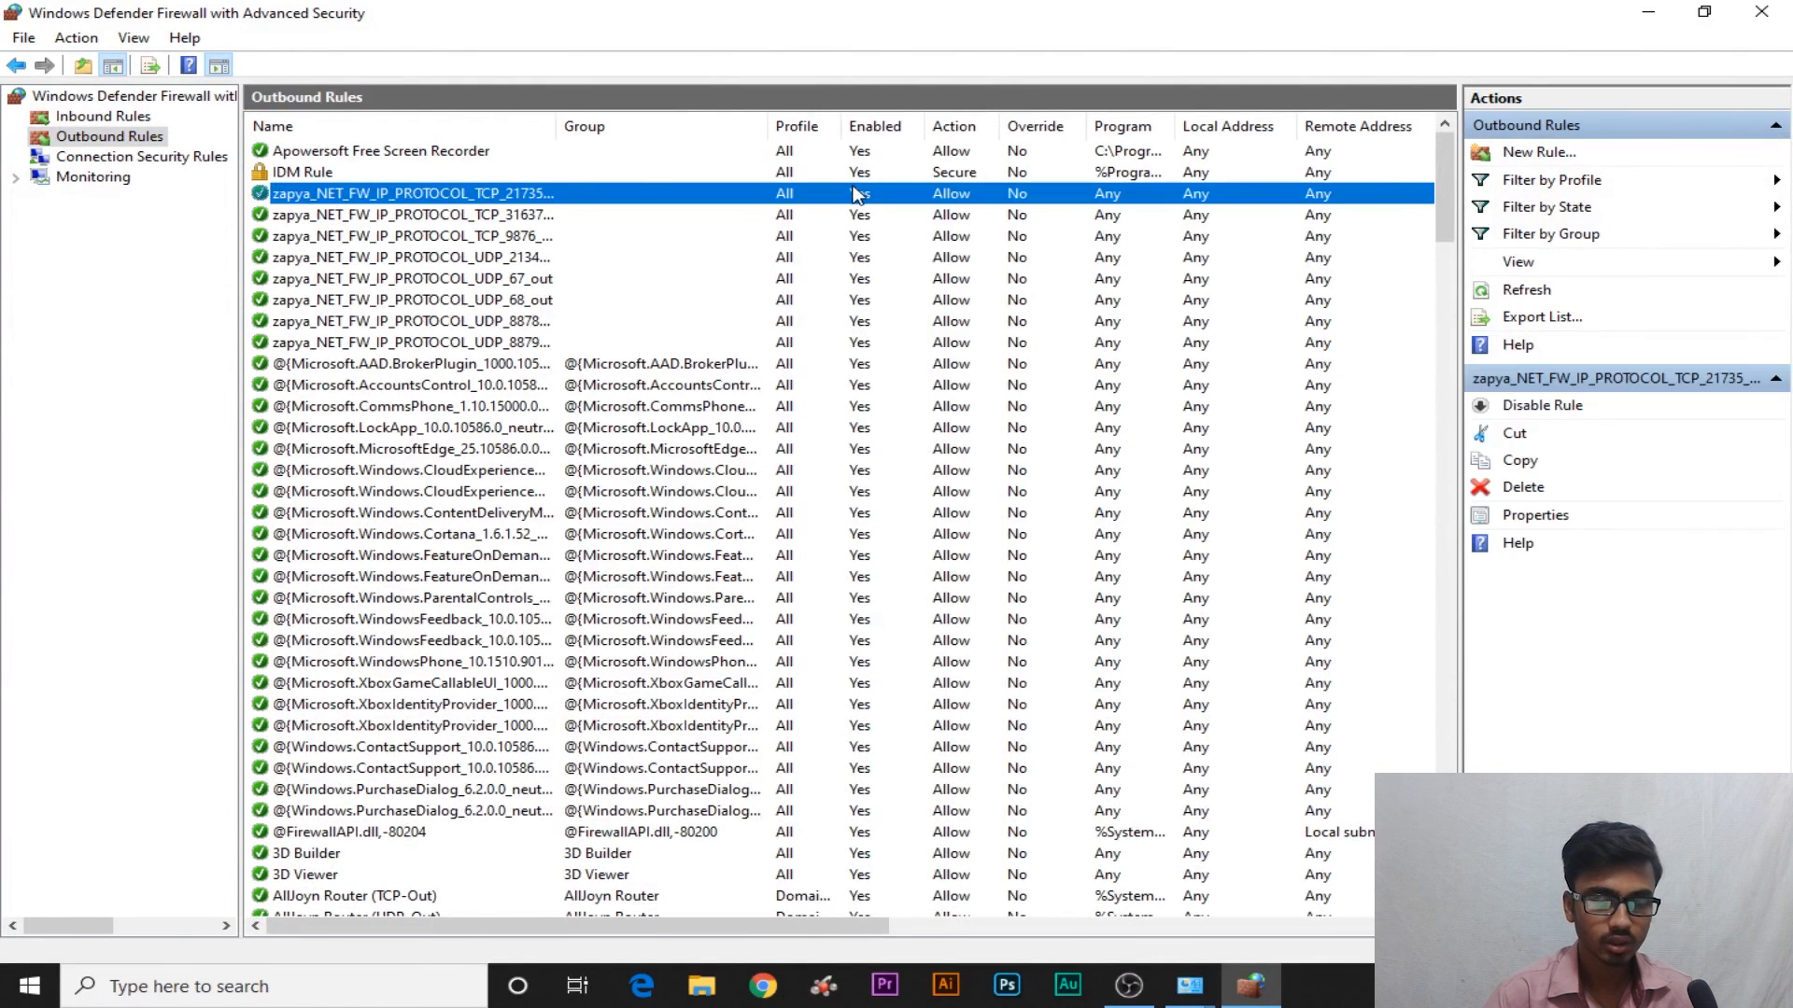
{"action": "left_click", "coordinate": [850, 176]}
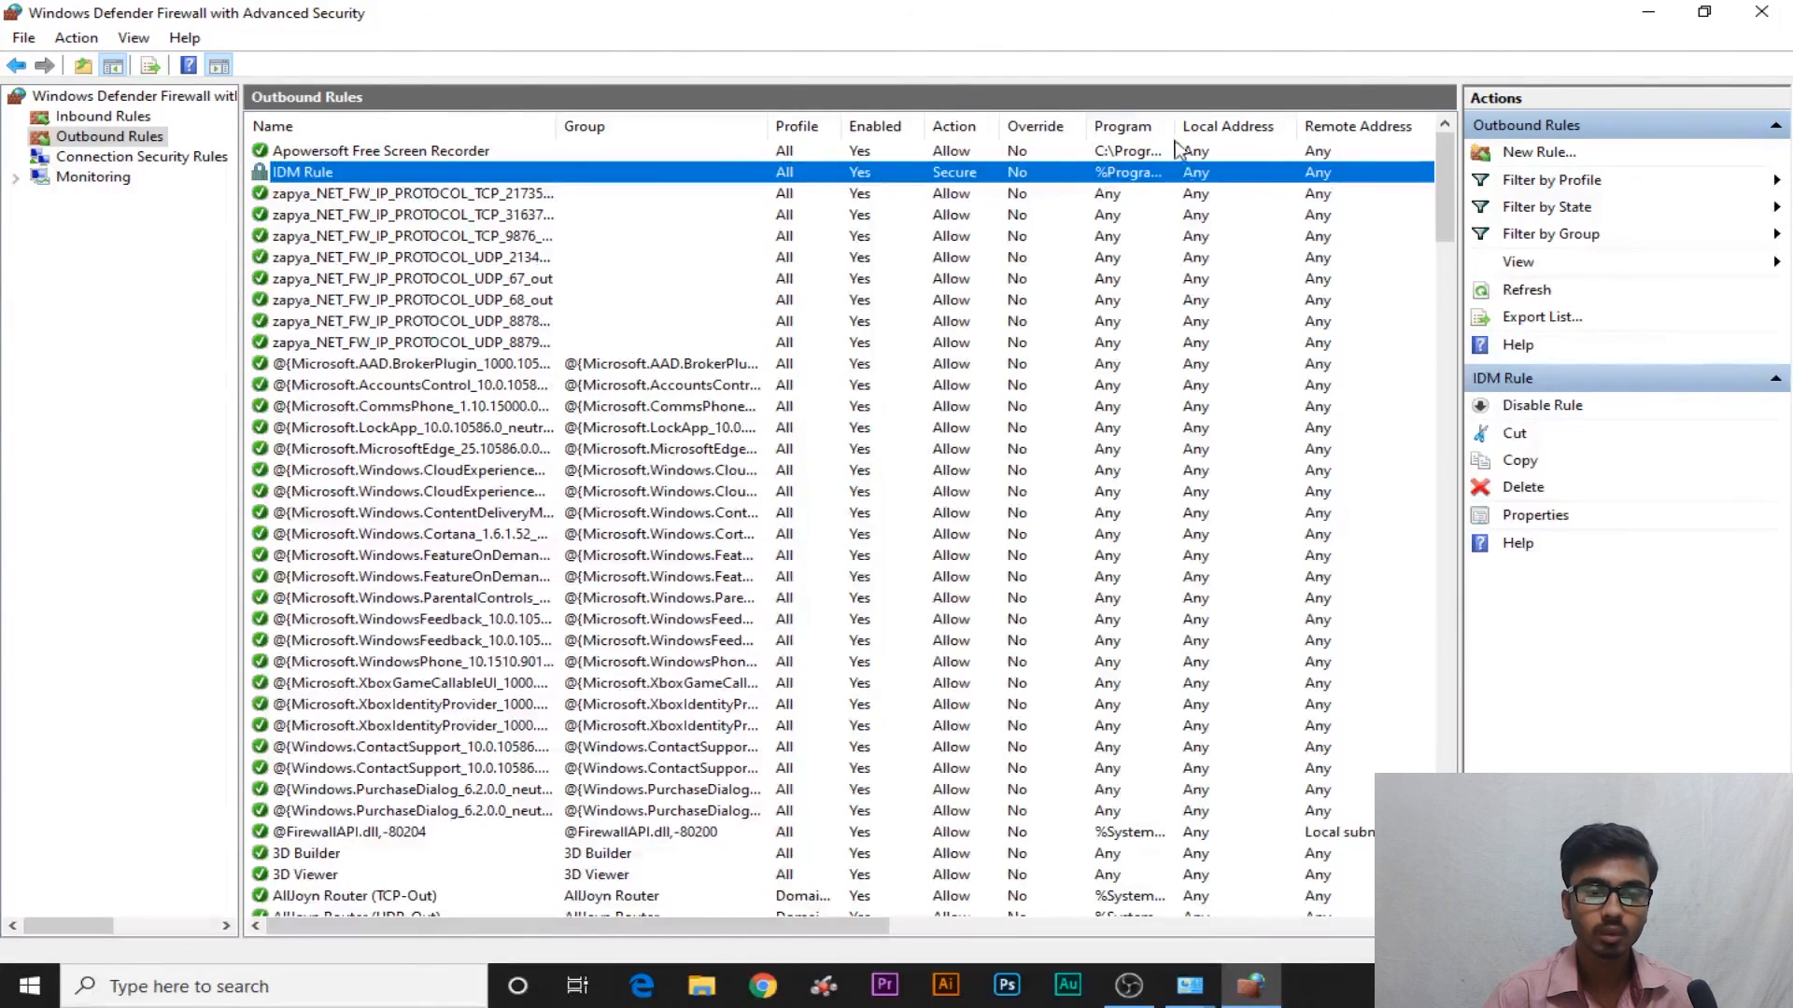
{"action": "left_click_drag", "start_coordinate": [1174, 144], "coordinate": [1193, 193]}
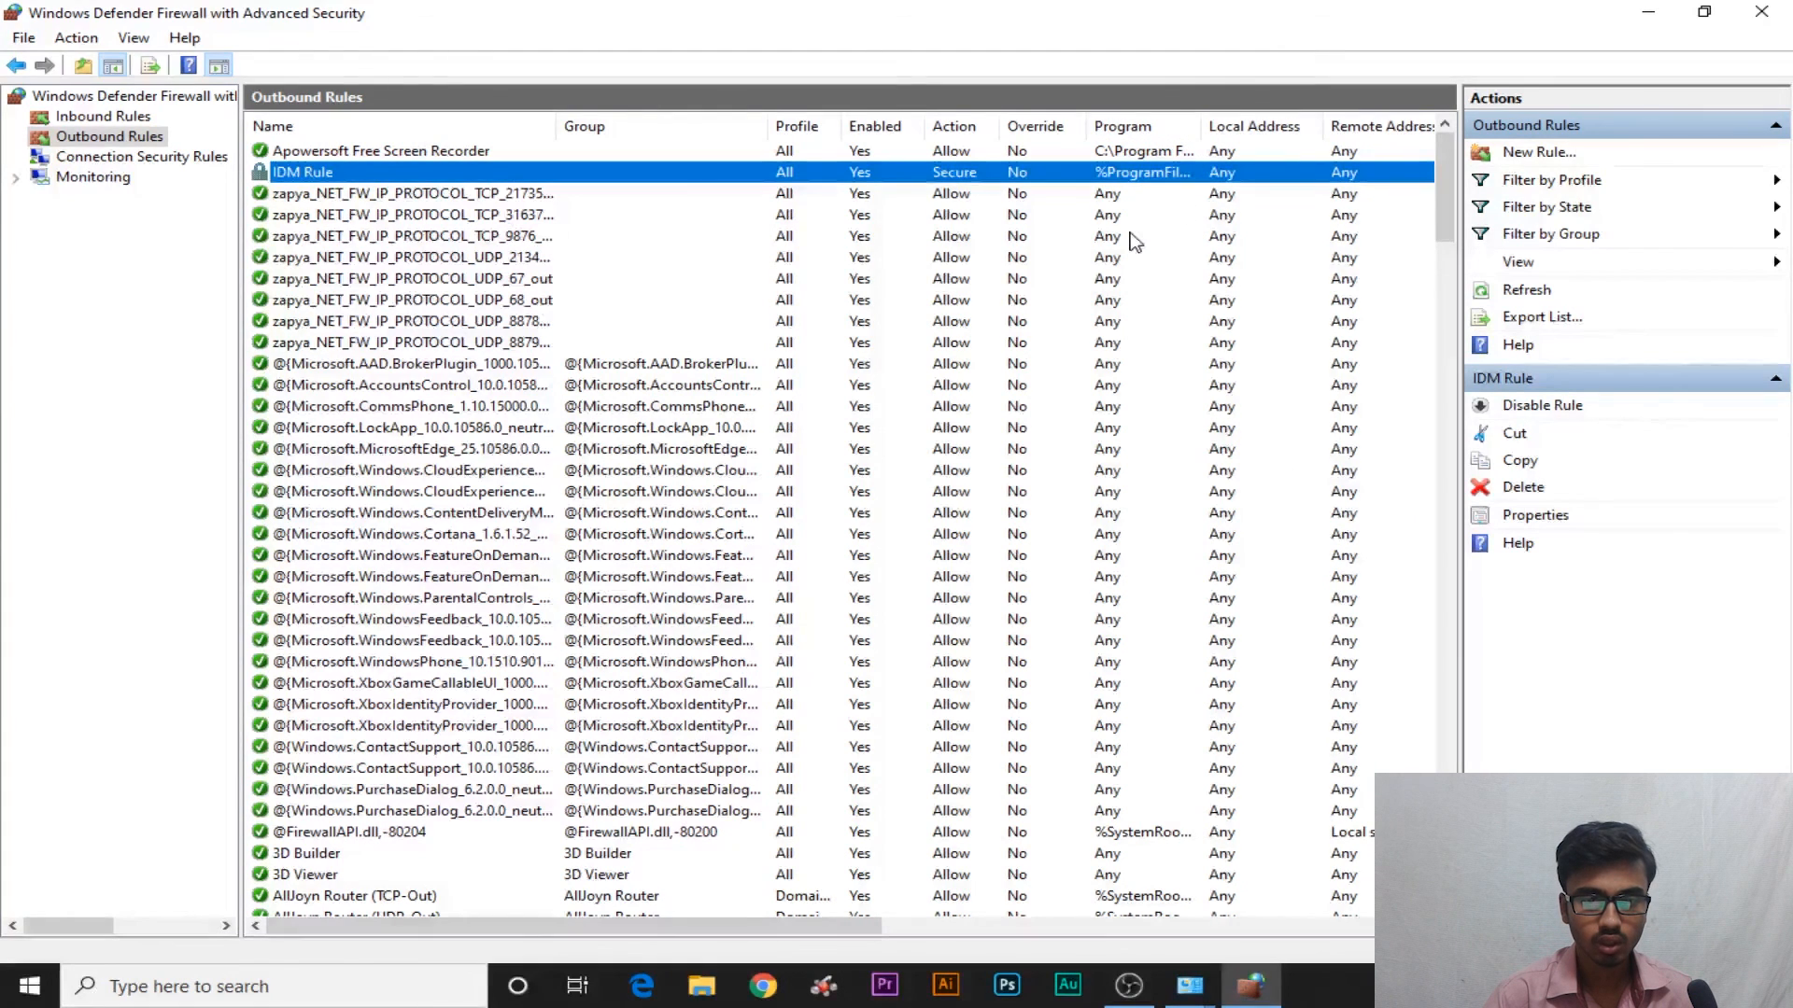